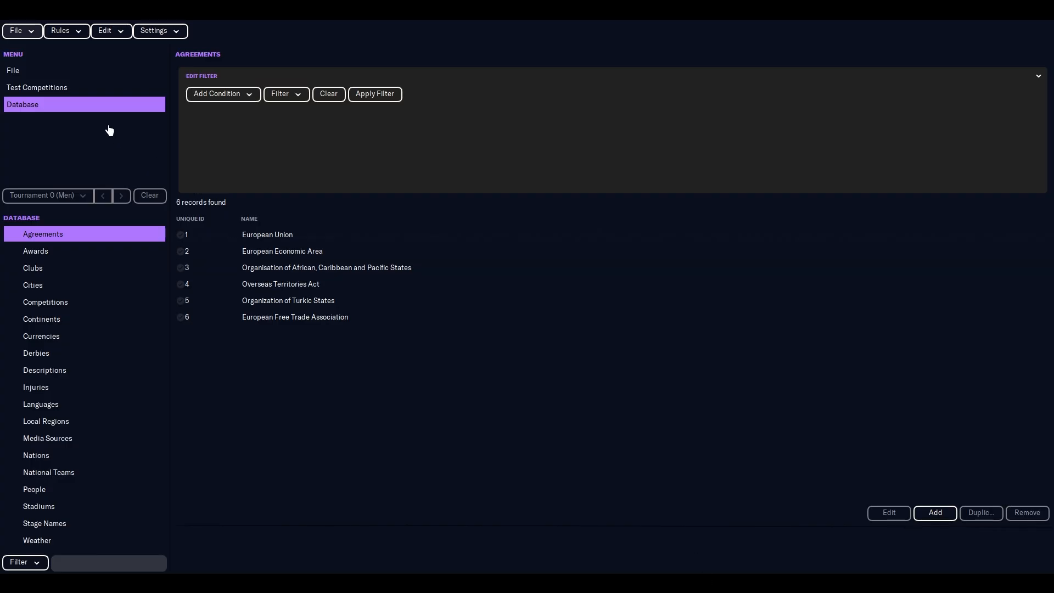
click(70, 32)
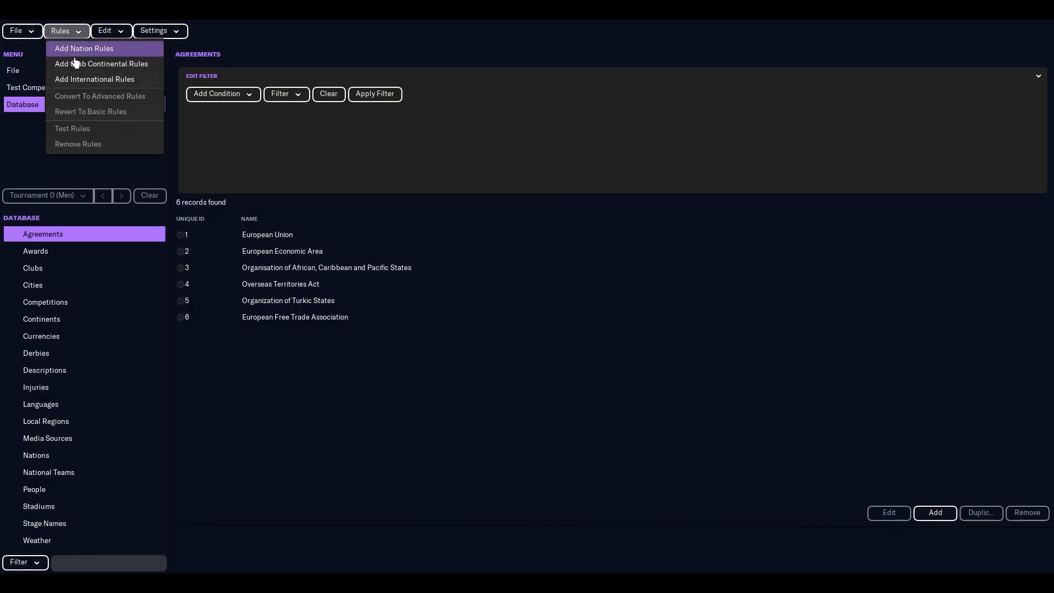
click(14, 149)
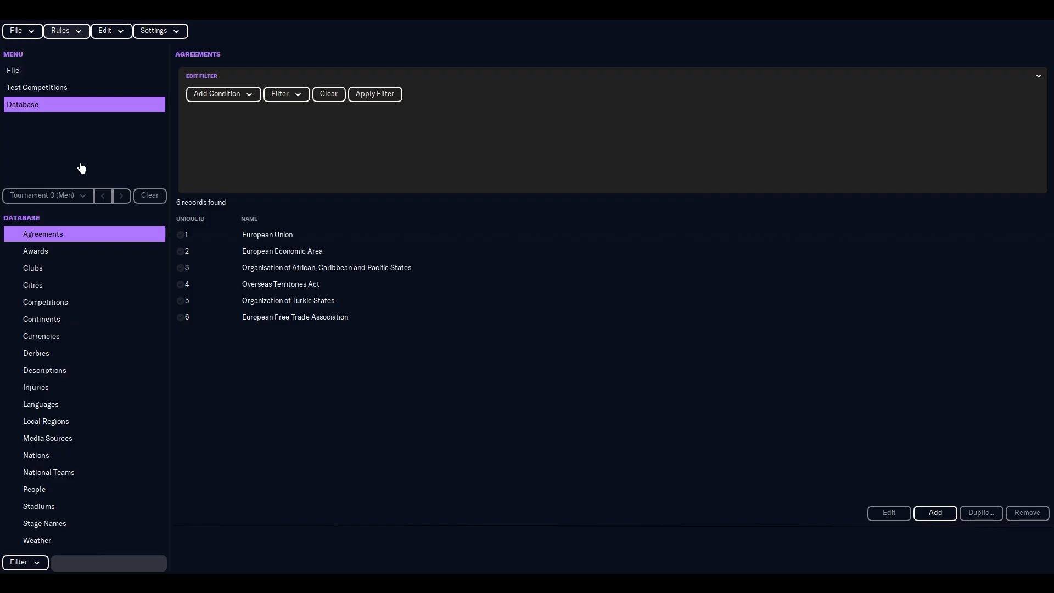
click(62, 31)
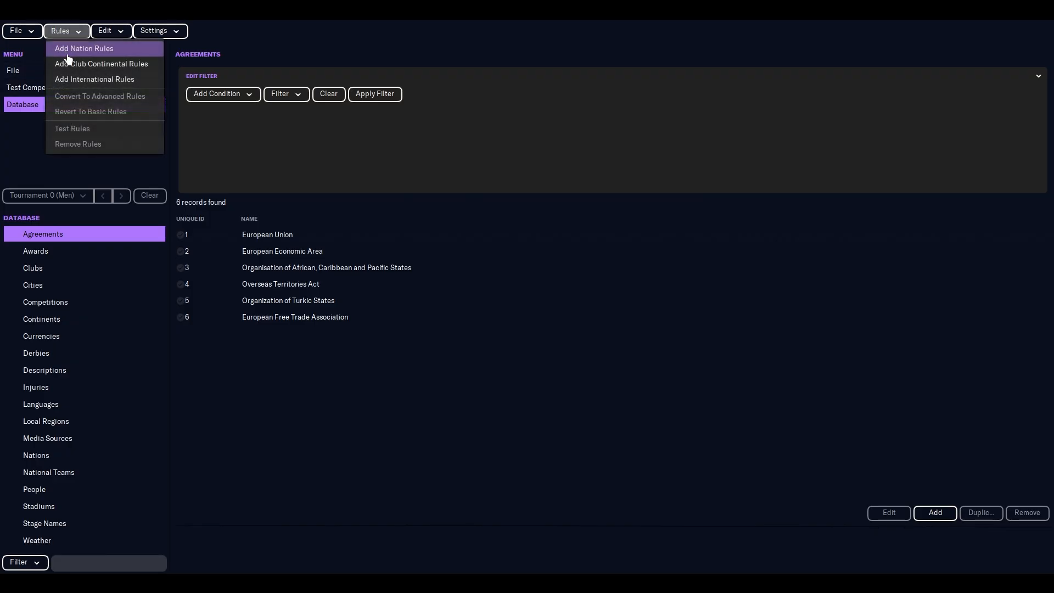
click(27, 141)
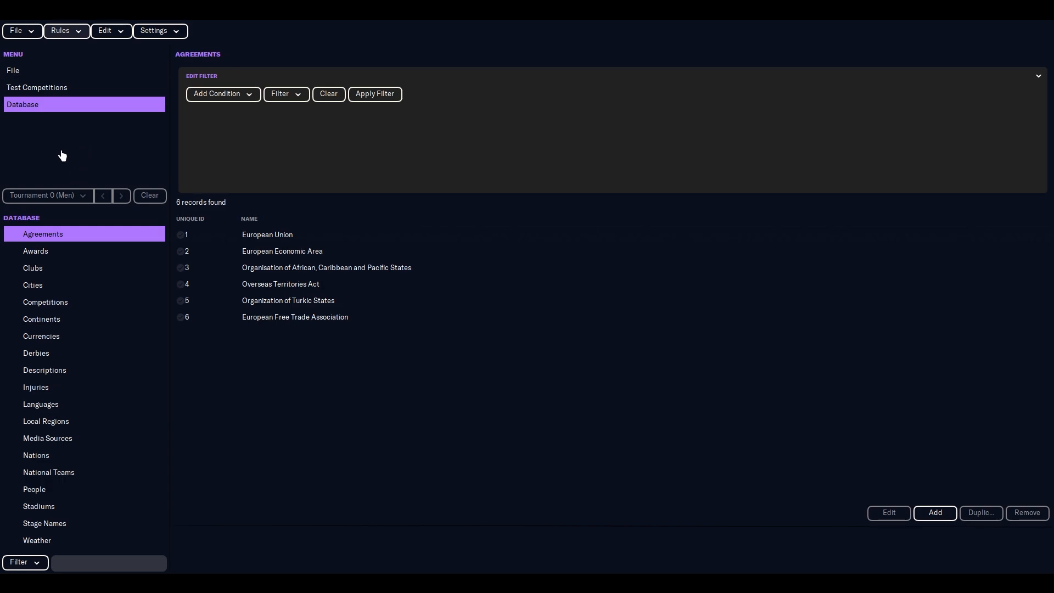
click(23, 72)
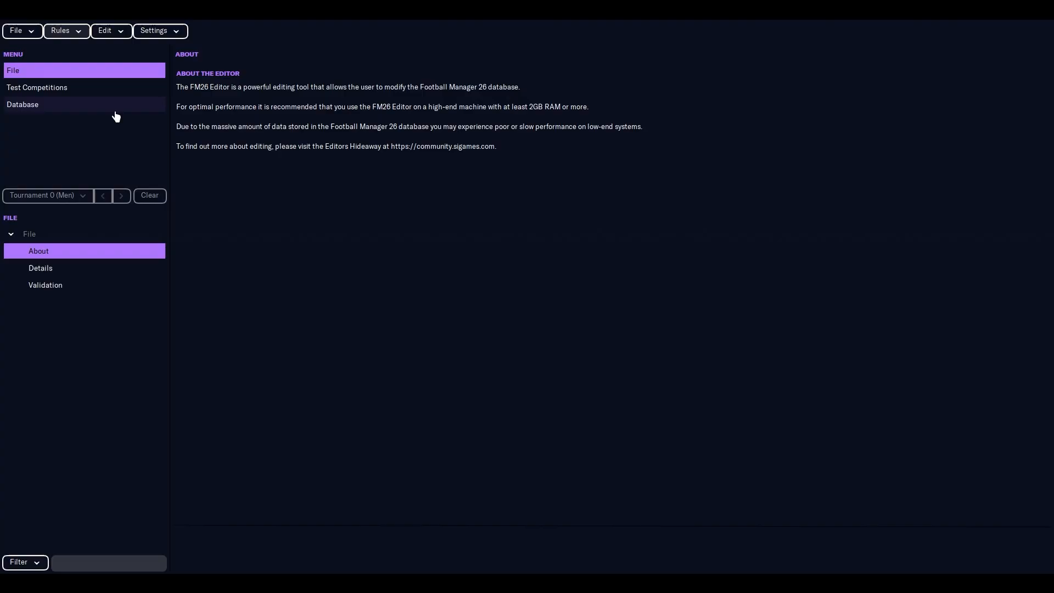
click(31, 31)
click(28, 31)
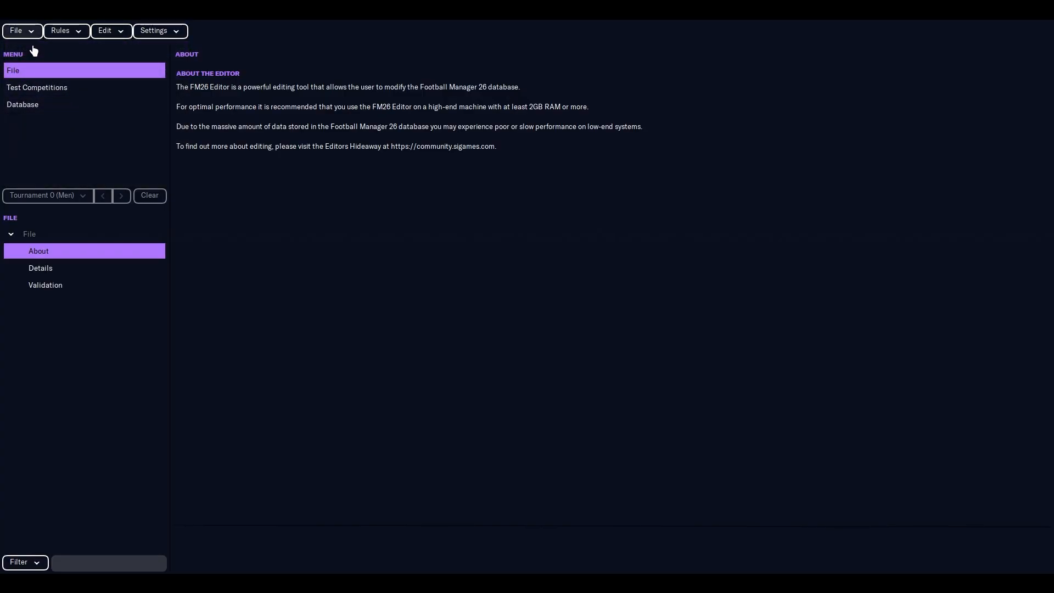
Step: Add a new competition record to the database's Competitions table
click(45, 106)
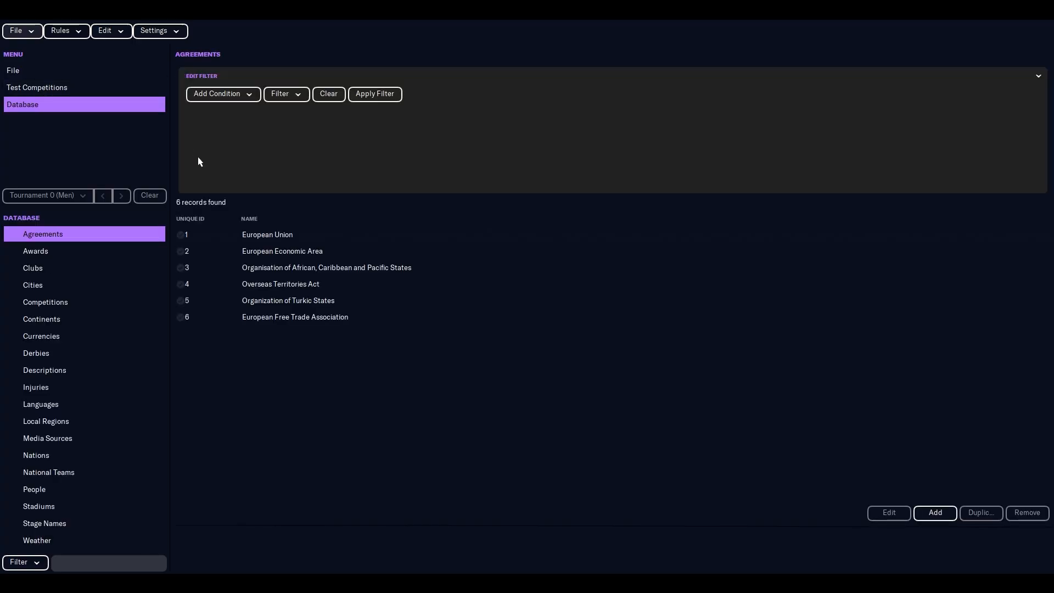
click(75, 303)
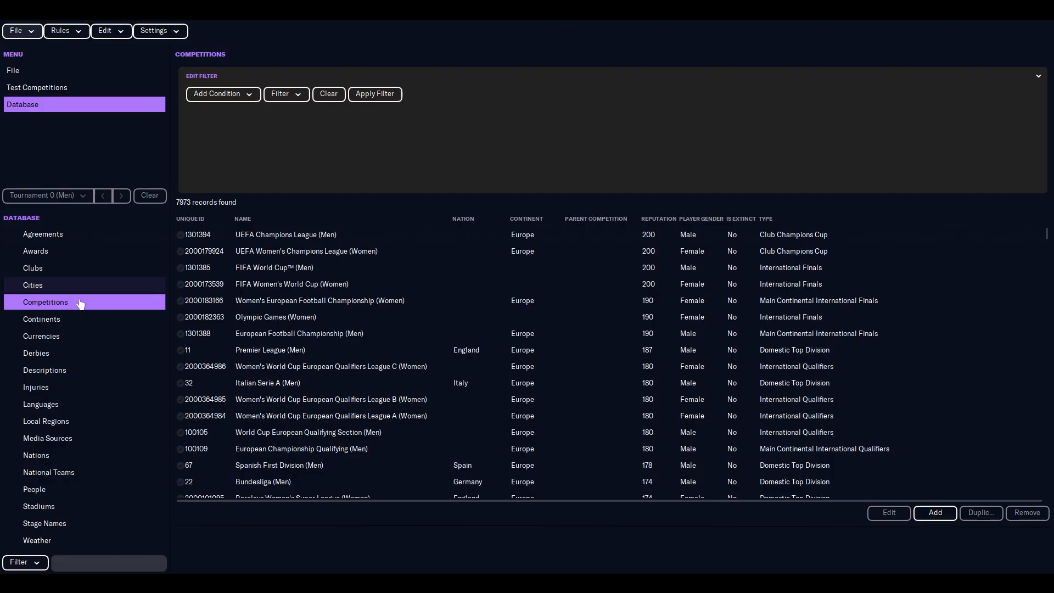
click(935, 512)
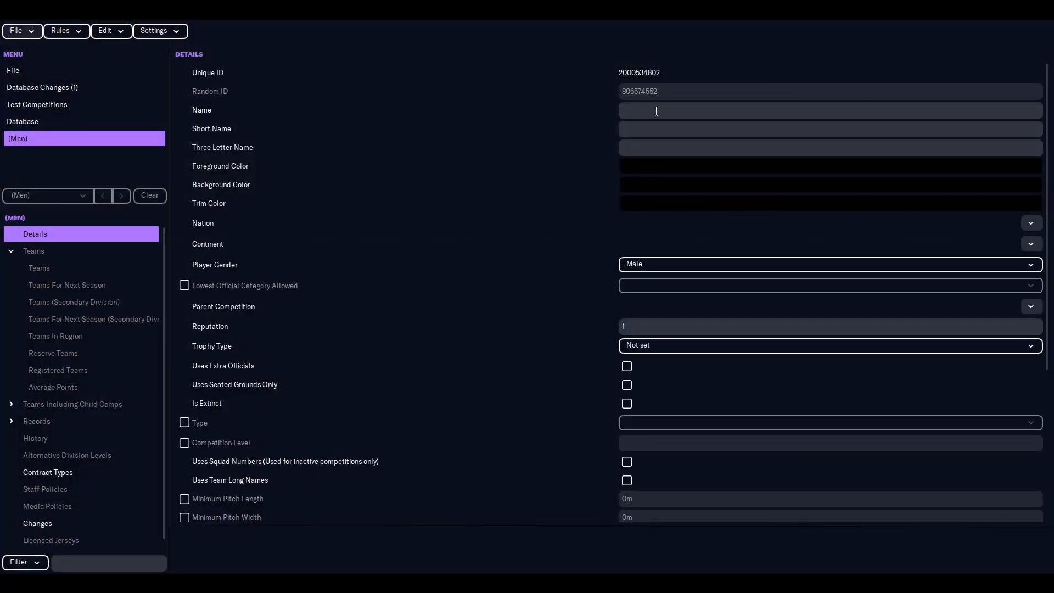
Step: Set the new competition's name and short name to Tournament 0 and its three-letter name to trny0
click(653, 108)
text(Tournament 0)
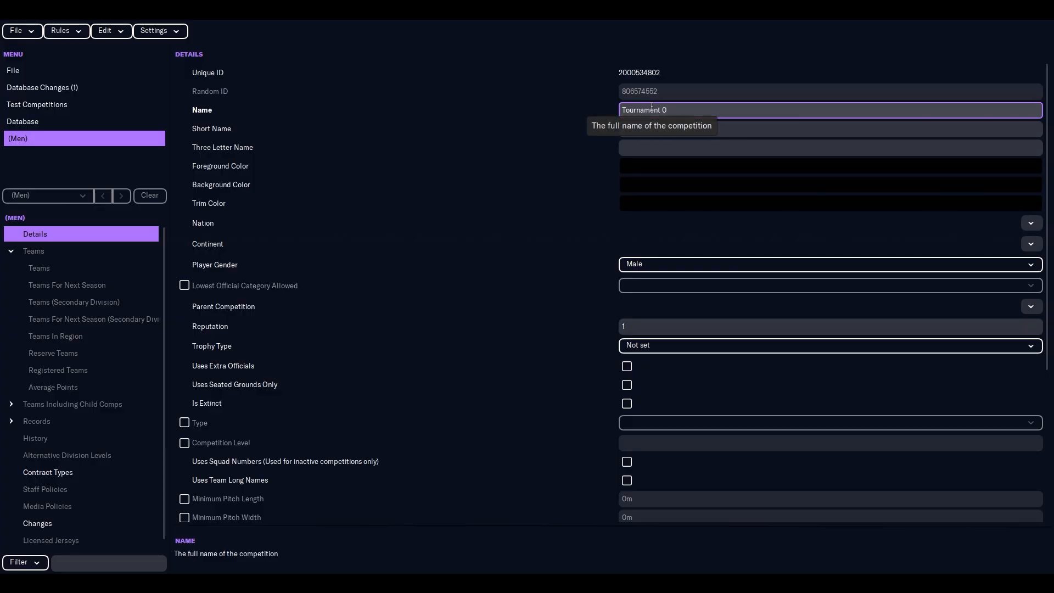
key(Tab)
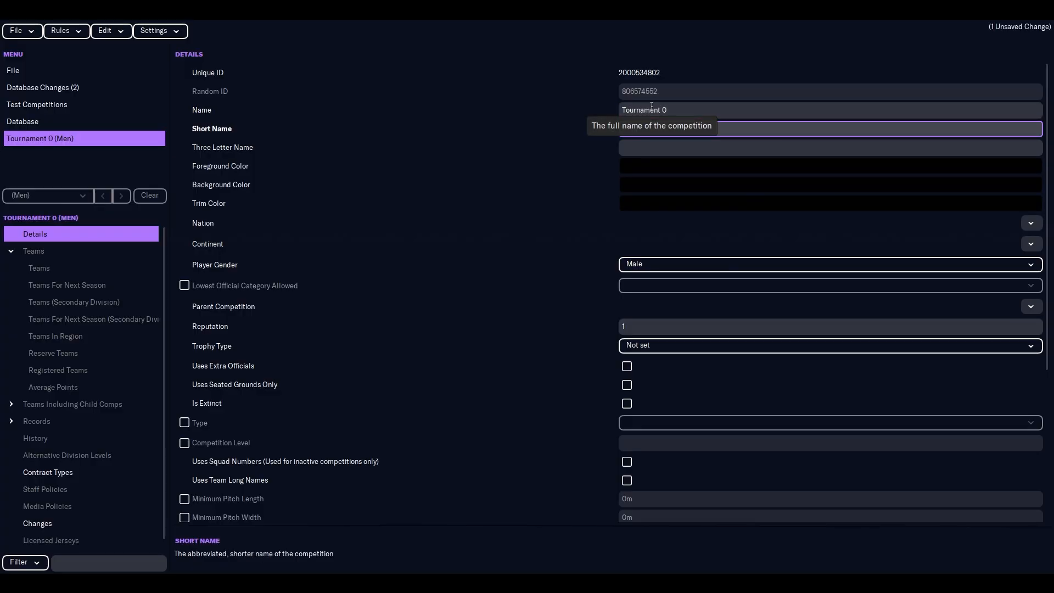
key(Tab)
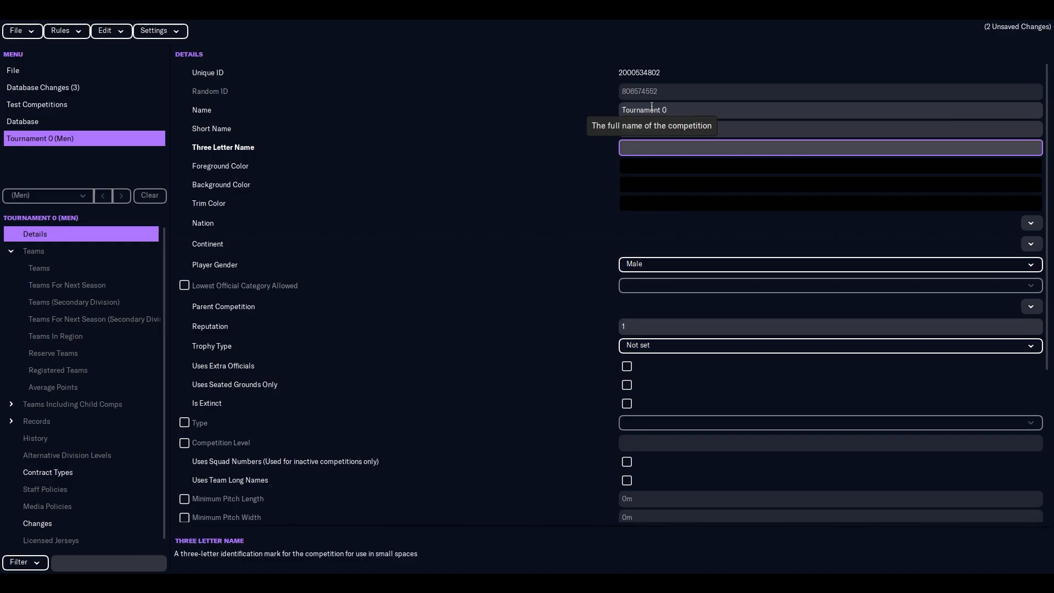
text(trny0)
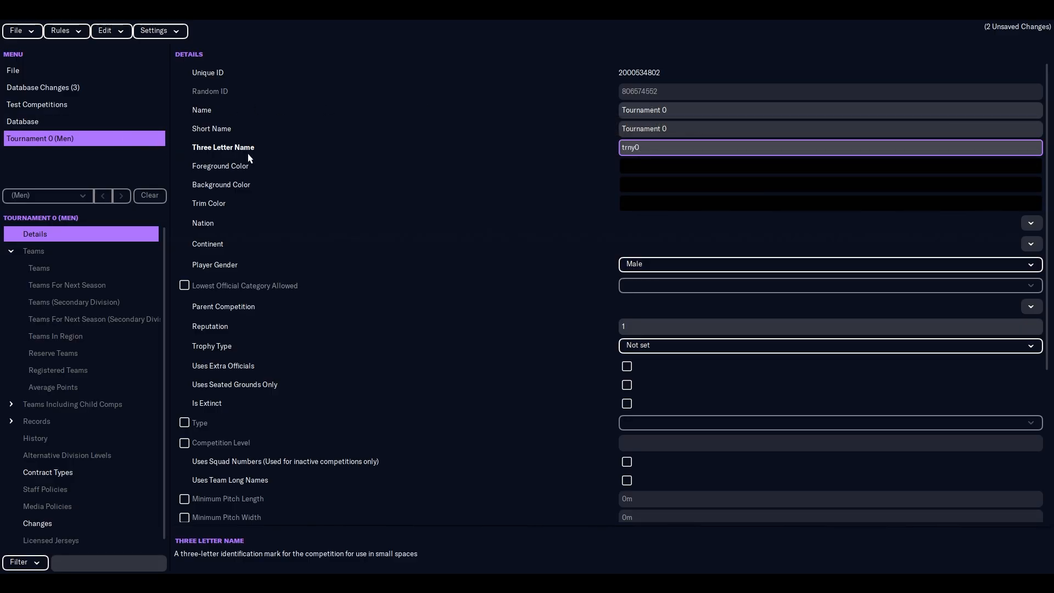
click(682, 128)
click(667, 152)
Step: Set the competition's background color to the pale yellow default color, RGB 255, 249, 196
click(663, 184)
click(549, 351)
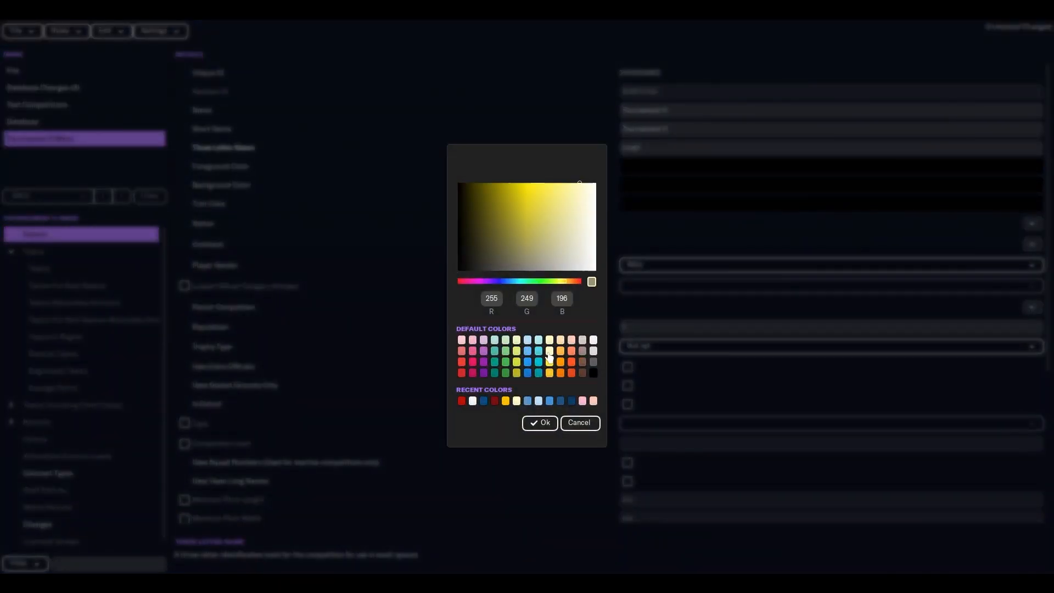
click(540, 423)
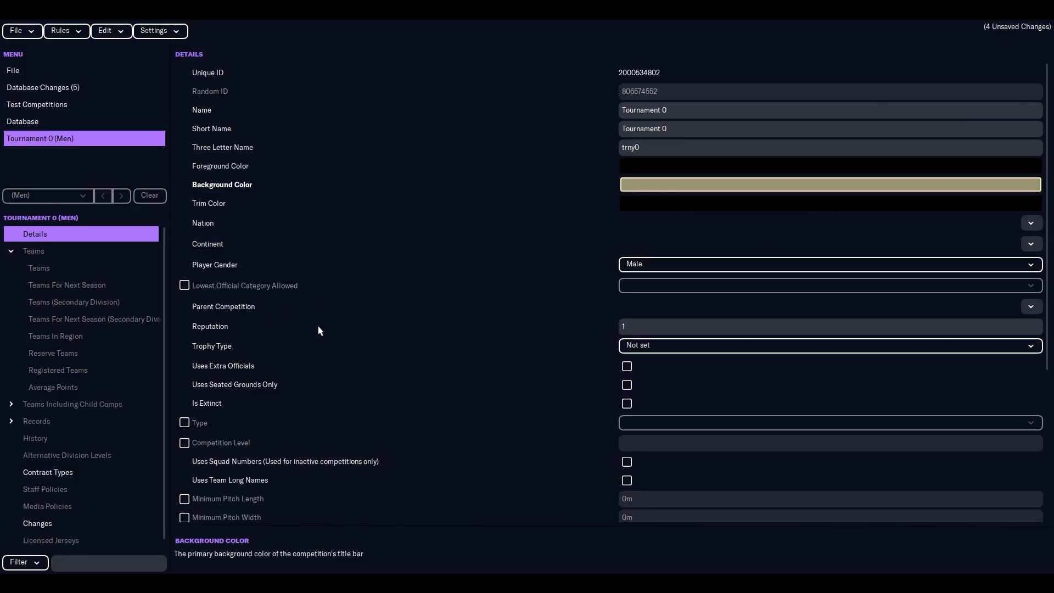
click(590, 329)
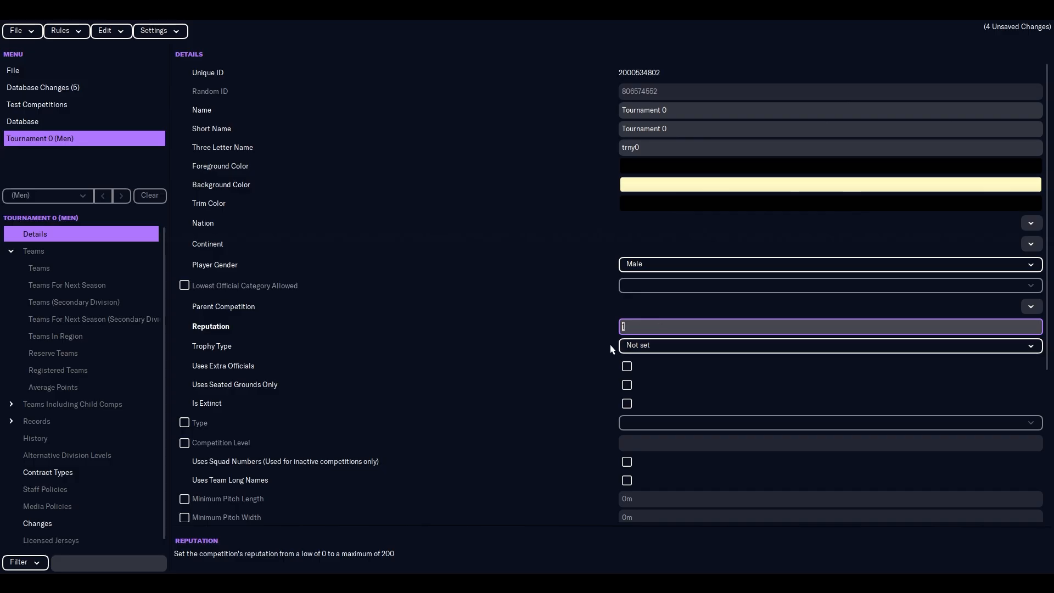
click(184, 422)
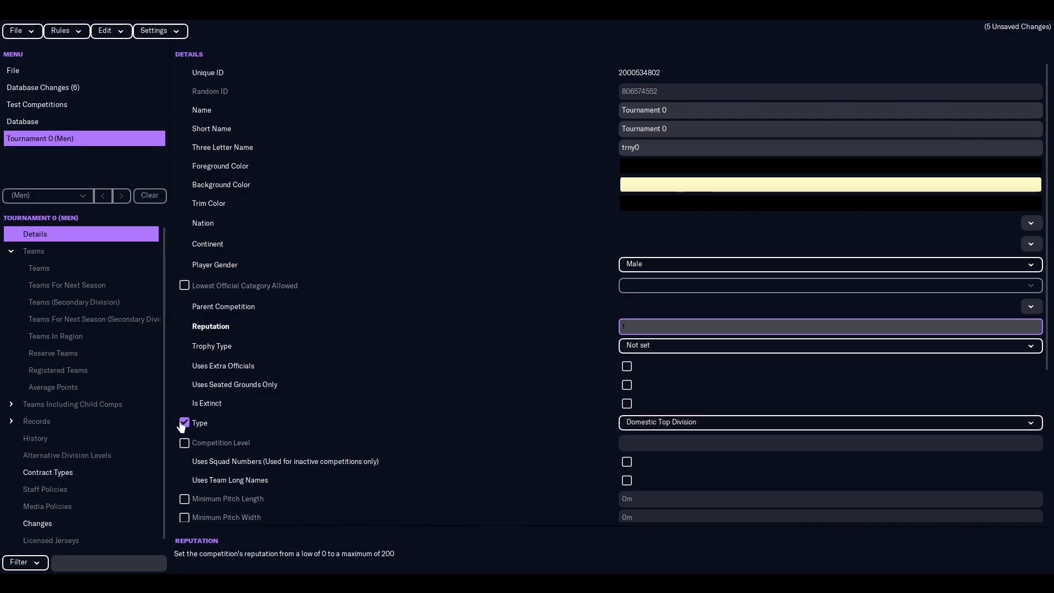
click(185, 423)
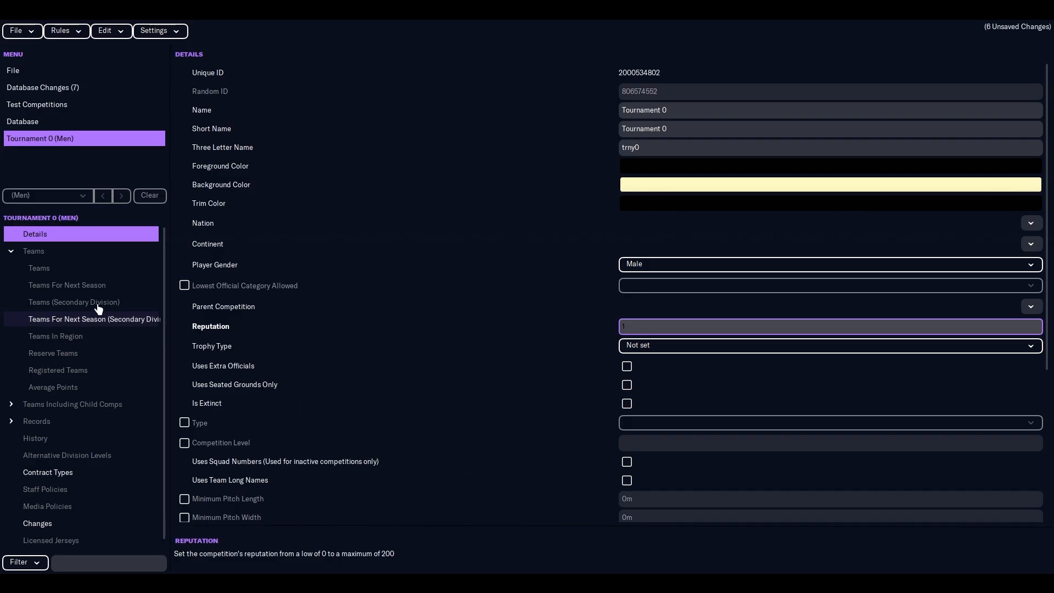
Step: Mark the Tournament 0 competition as extinct in its details
scroll(370, 374, down, 4)
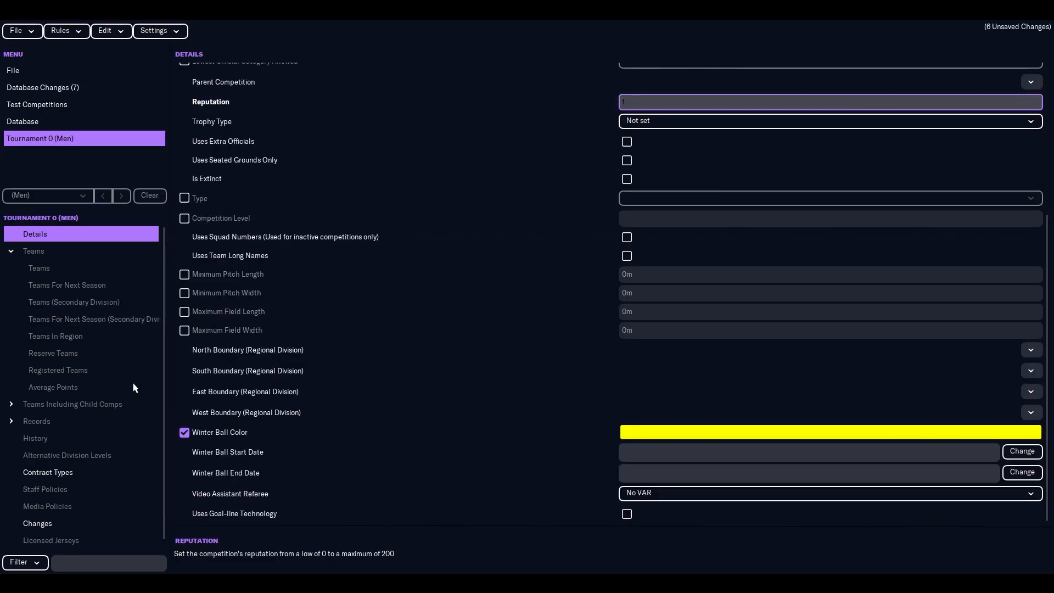
scroll(515, 421, up, 4)
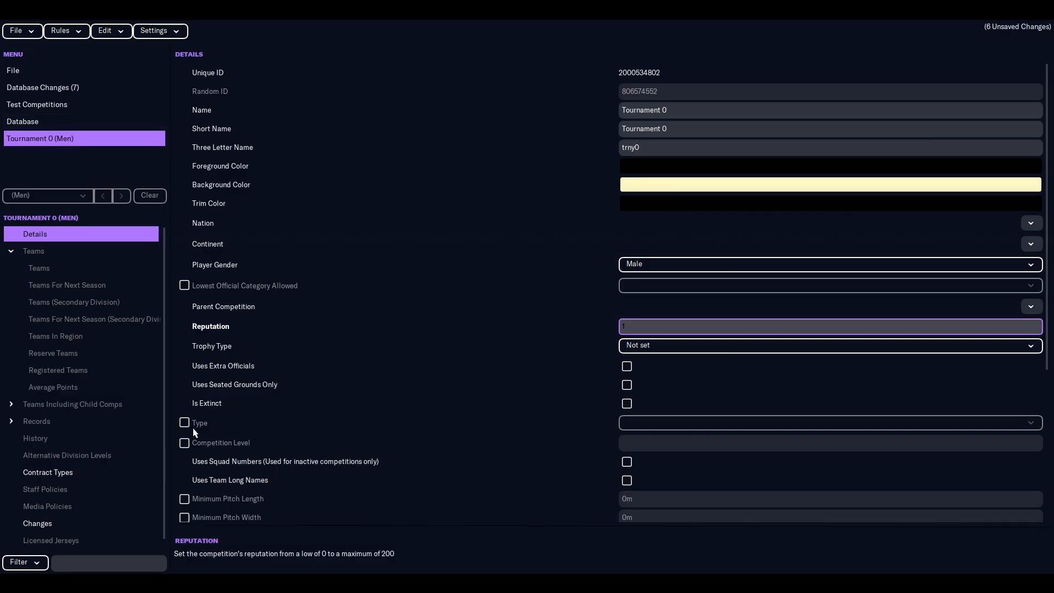
click(626, 404)
Step: Check the list of database changes and add international rules to the file
click(50, 125)
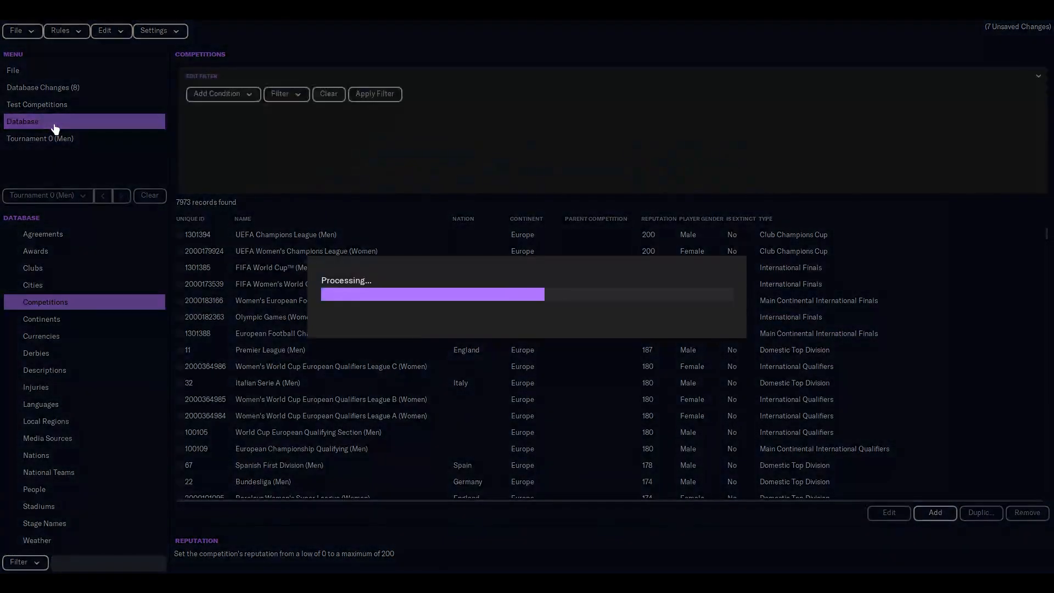
click(88, 87)
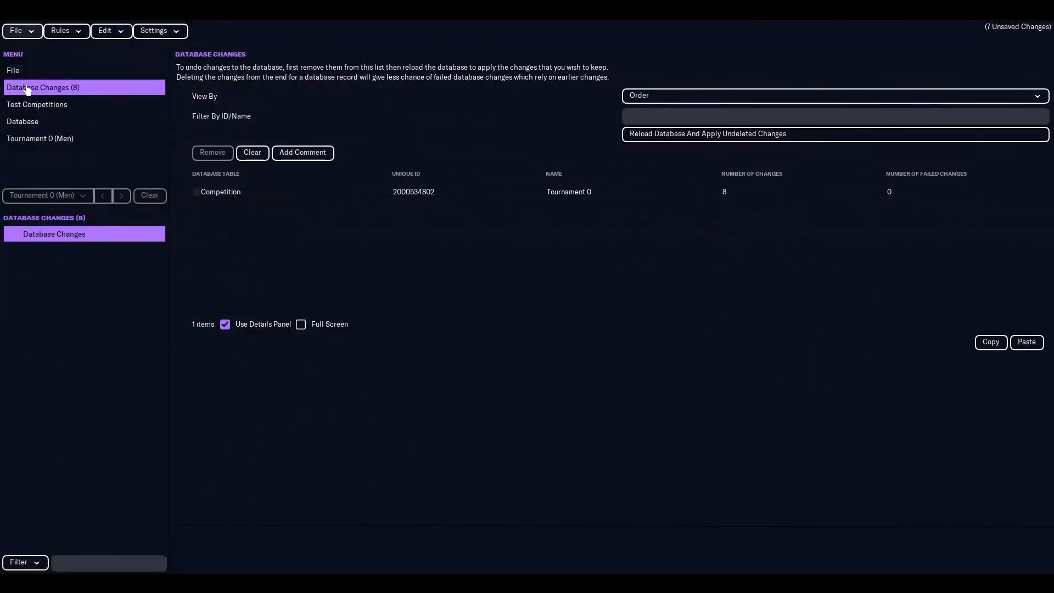
click(64, 33)
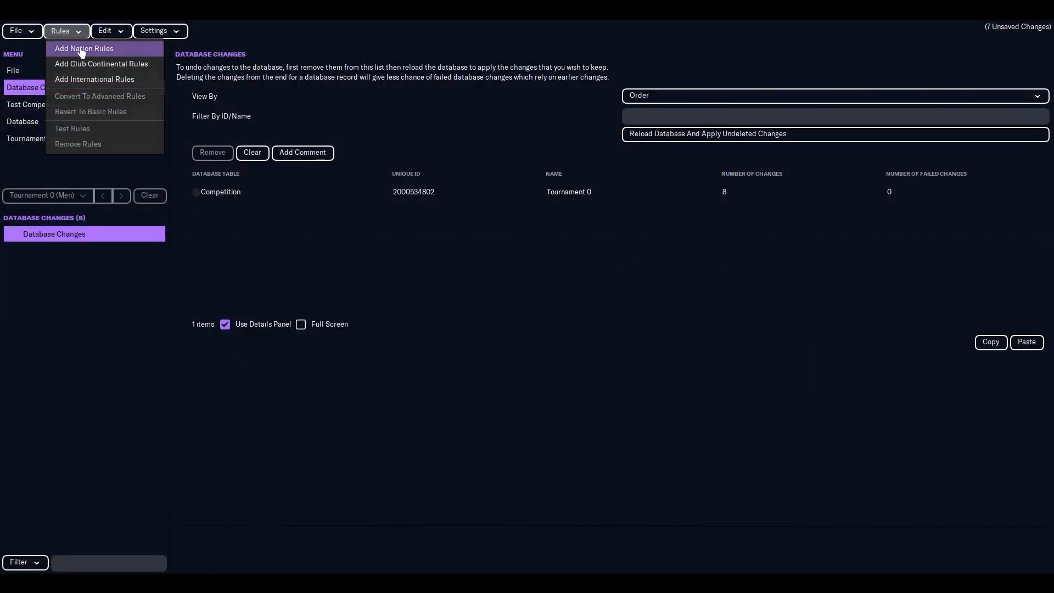
click(95, 80)
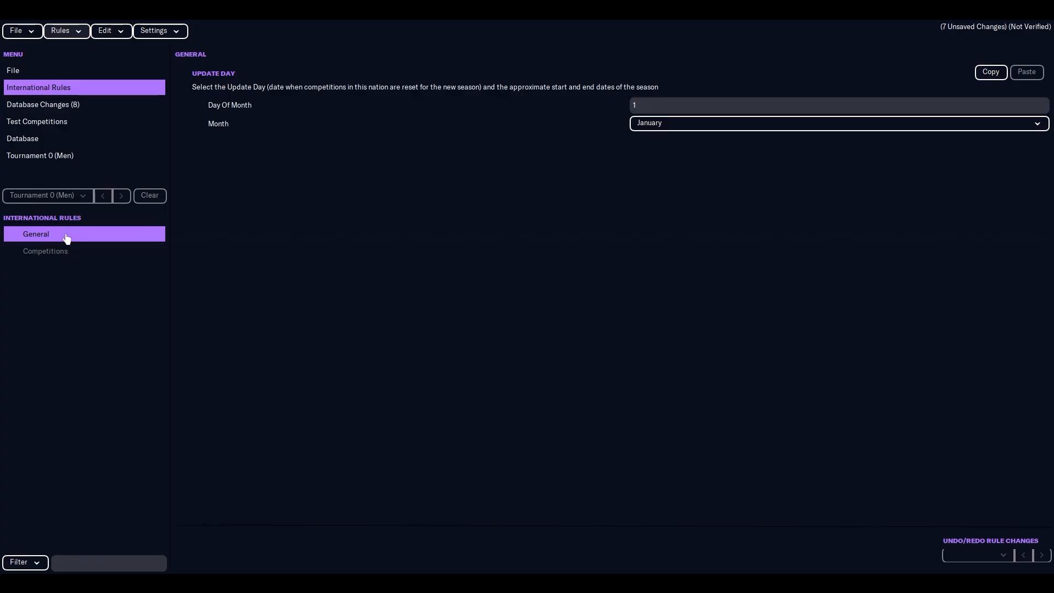
Step: Convert the new international rules to advanced rules
click(64, 40)
click(65, 40)
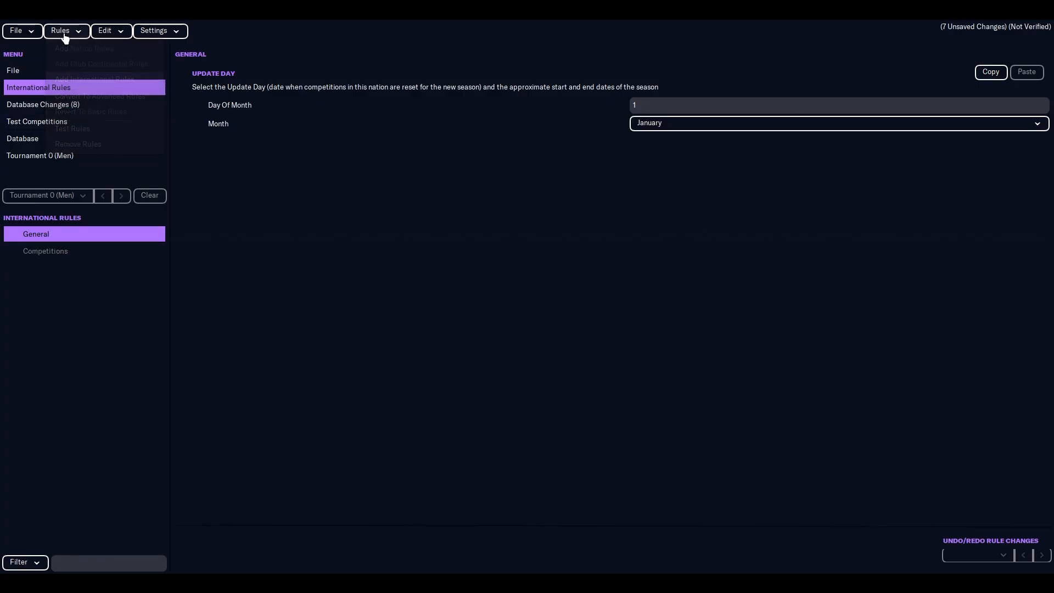
click(64, 36)
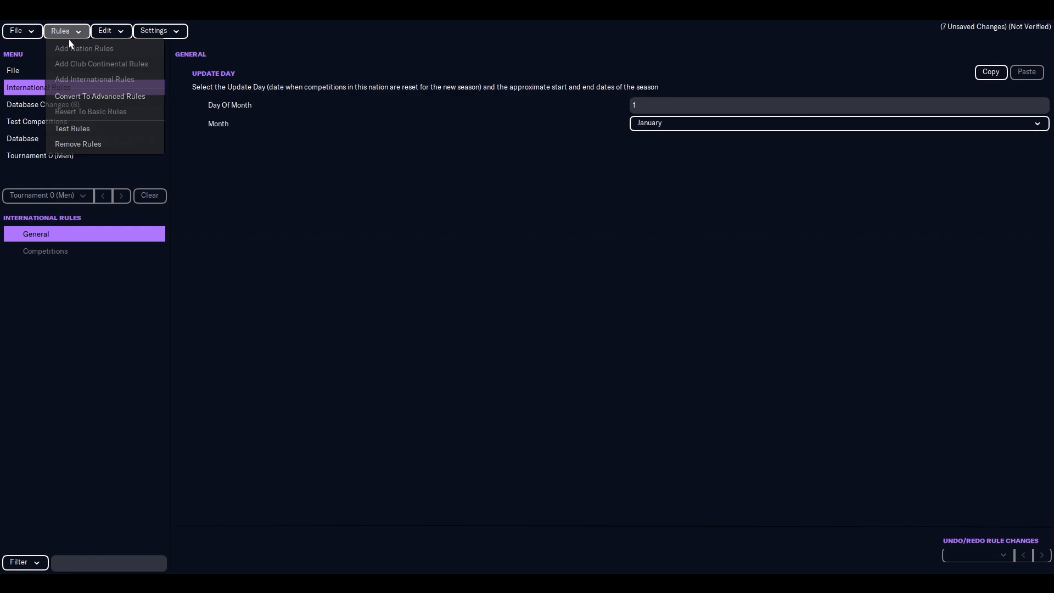
click(97, 96)
click(572, 346)
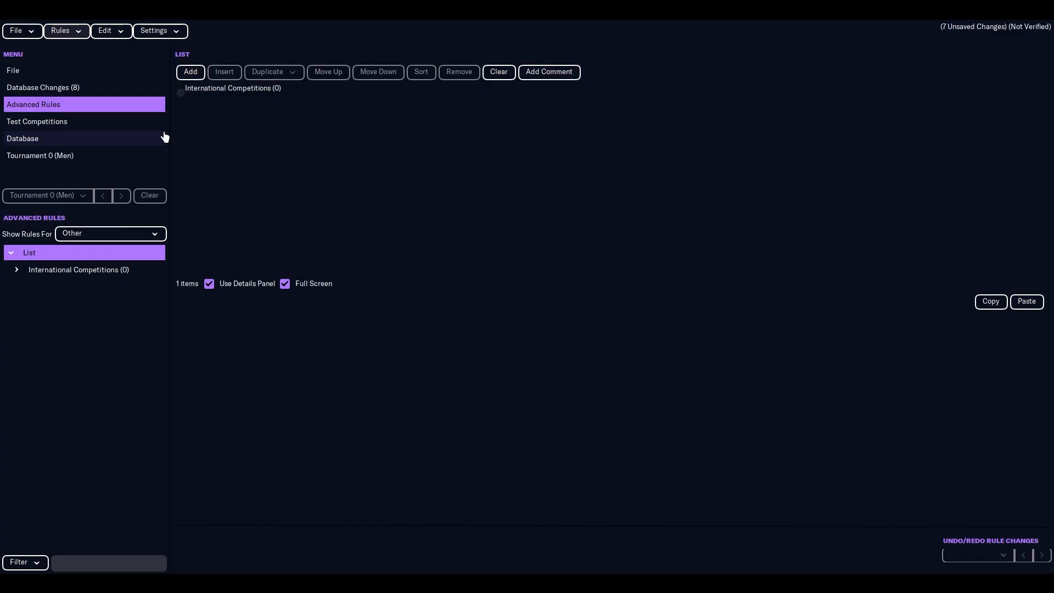
Step: Revert the advanced rules to basic rules and open the international rules' competitions list
click(60, 34)
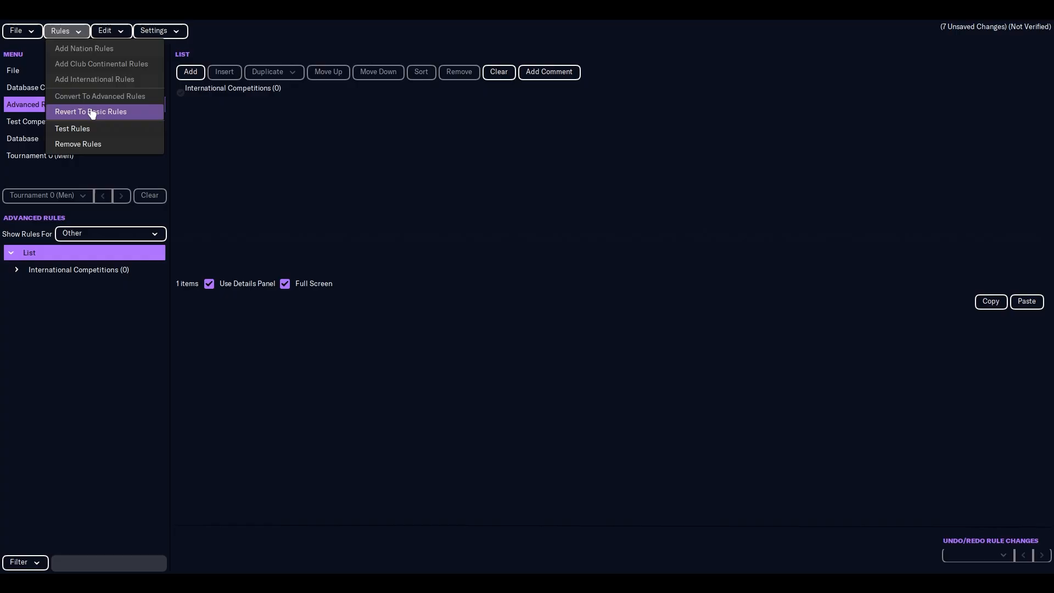
click(91, 112)
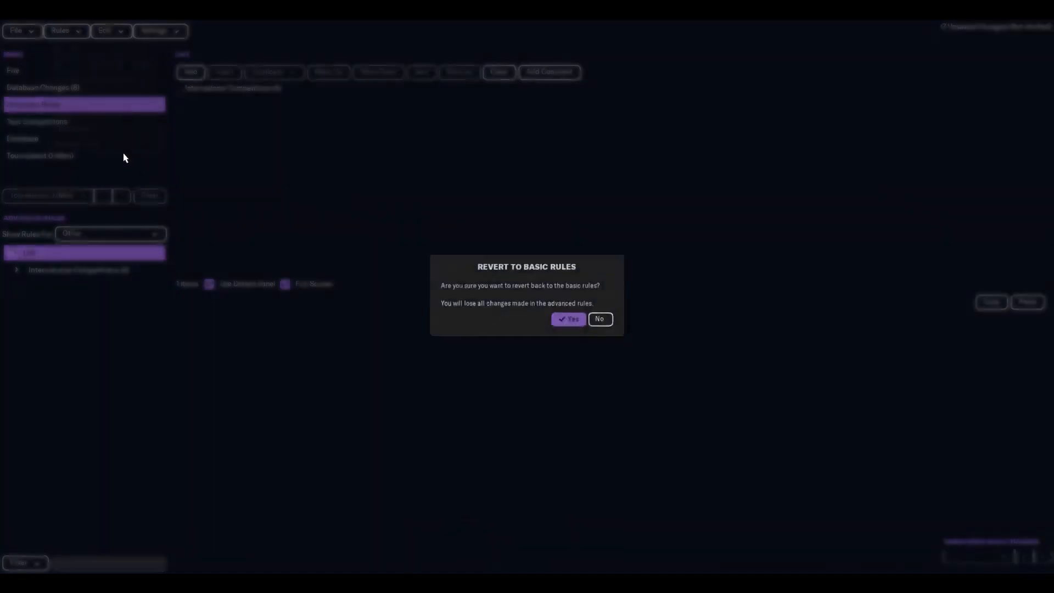
click(583, 325)
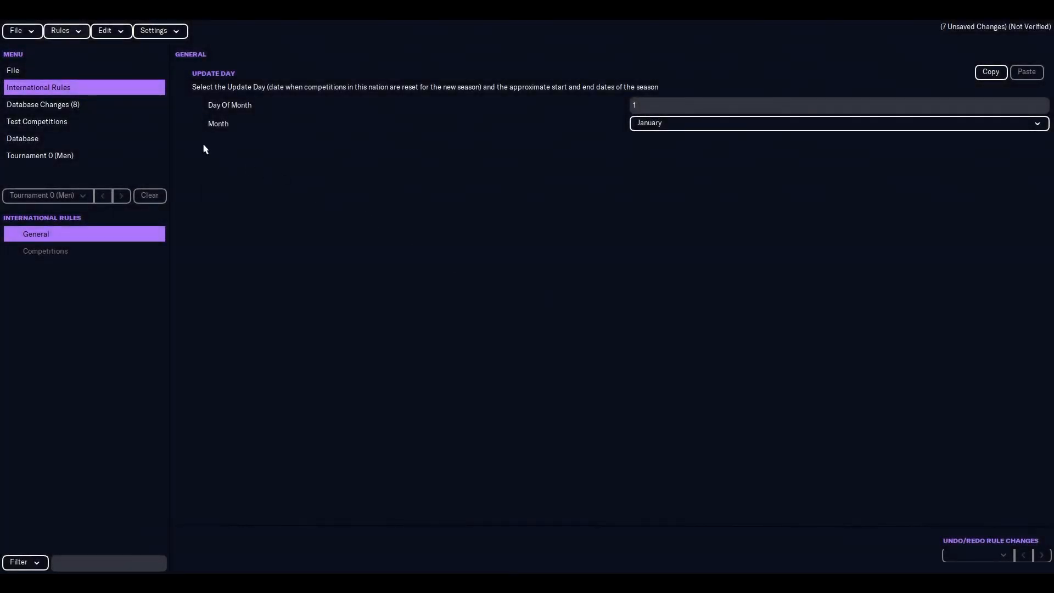
click(61, 251)
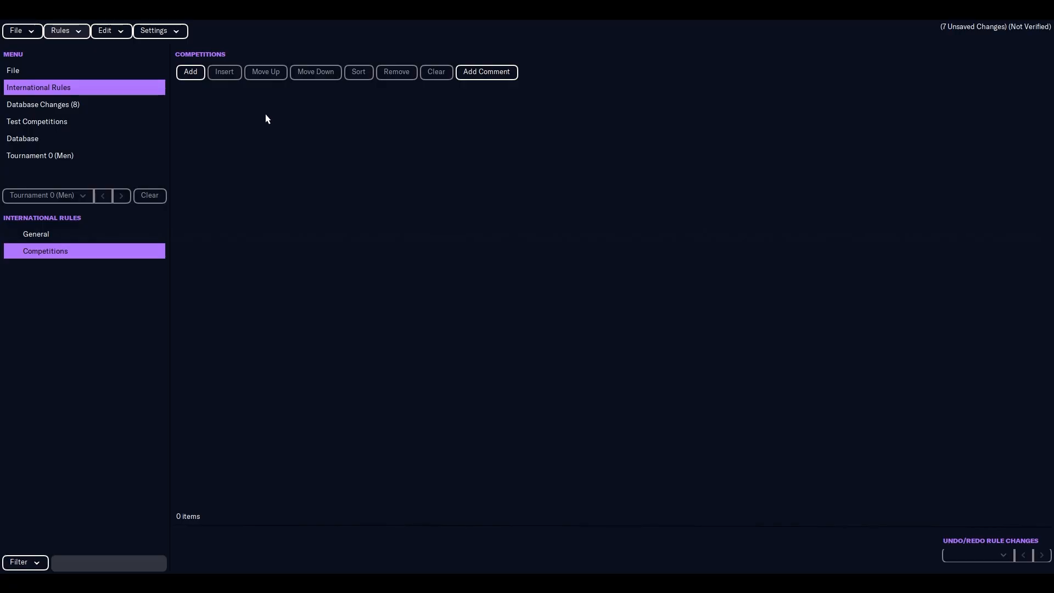
Step: Convert the basic international rules to advanced rules and open the expanded International Competitions entry
click(79, 35)
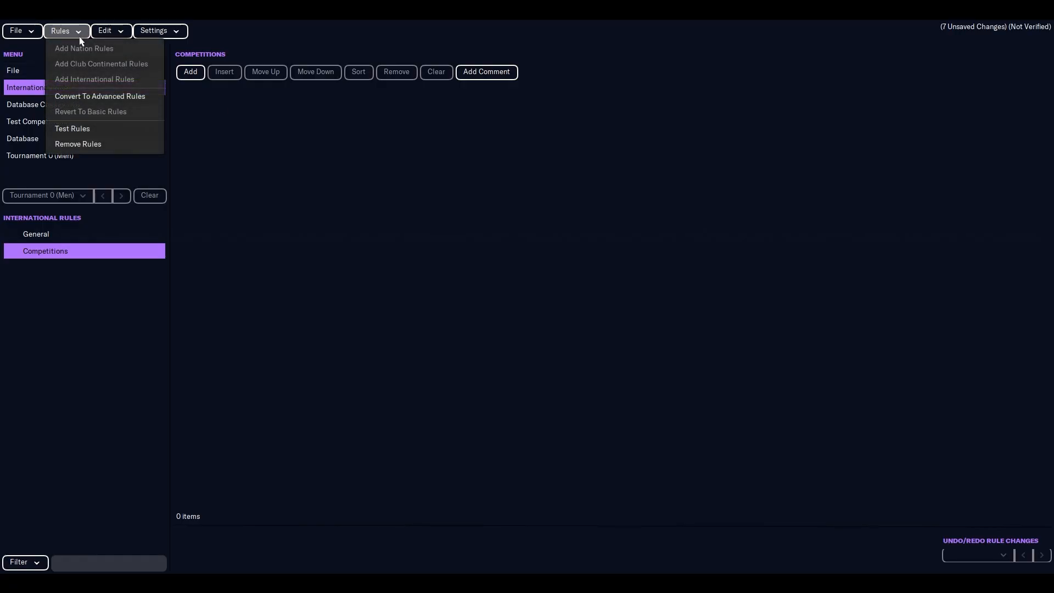
click(113, 101)
key(Return)
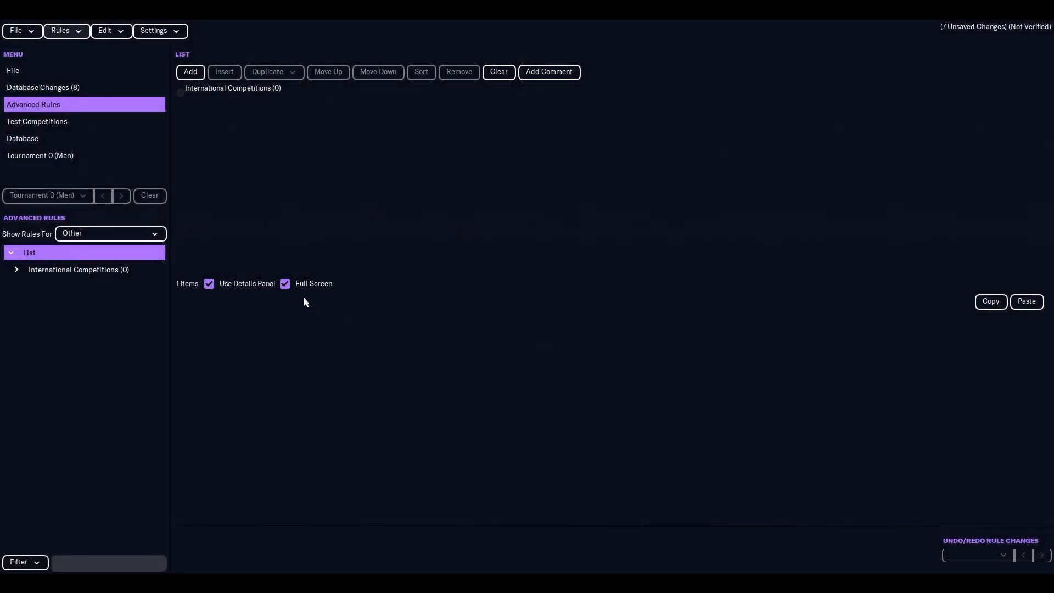
click(16, 270)
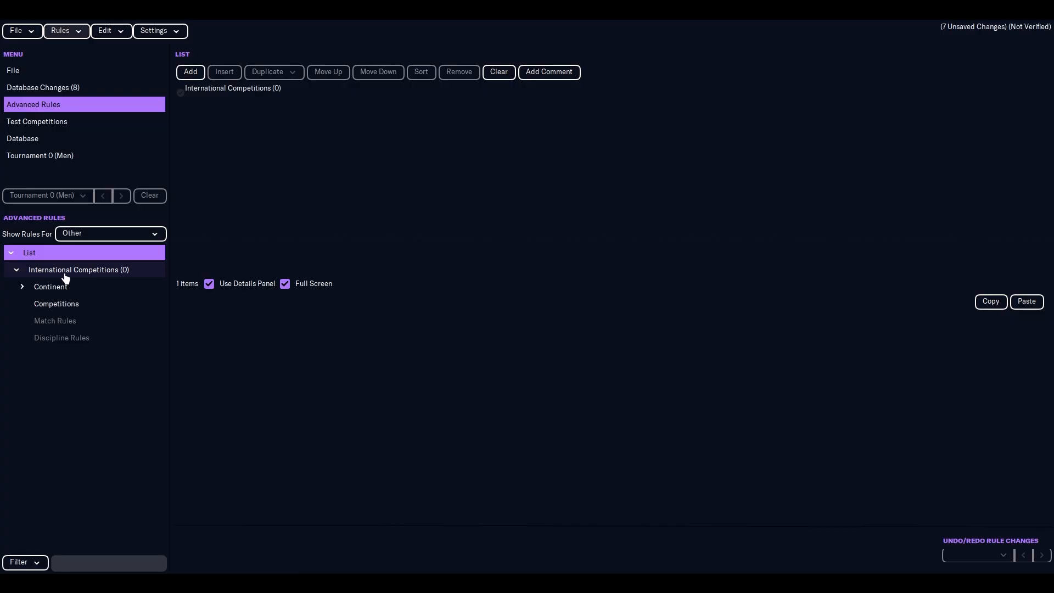
click(66, 271)
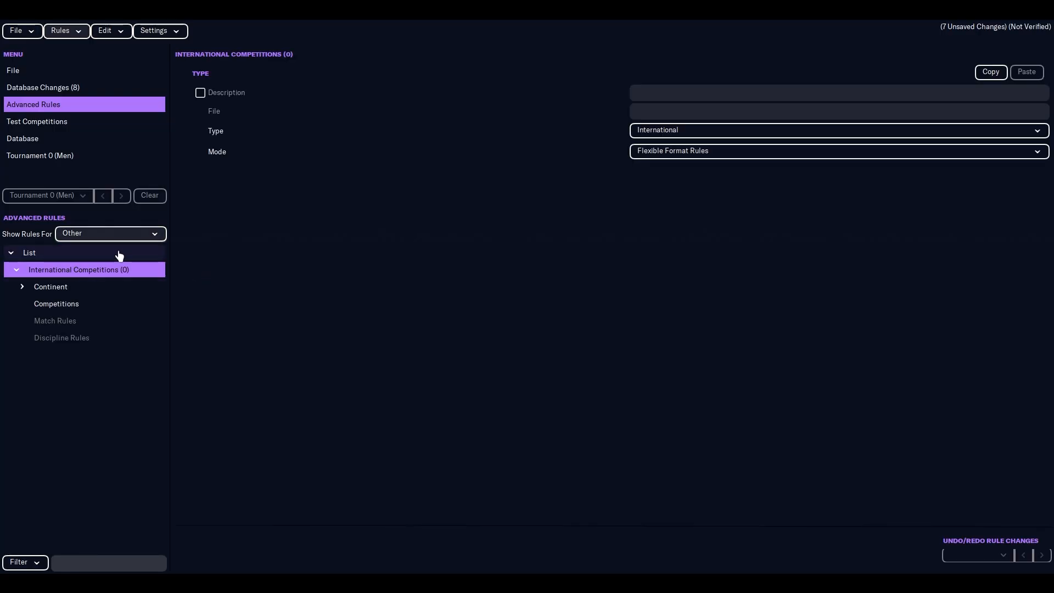
Step: In the international rules' continent settings, set the player gender to Male and enable the base year with 2000
click(62, 303)
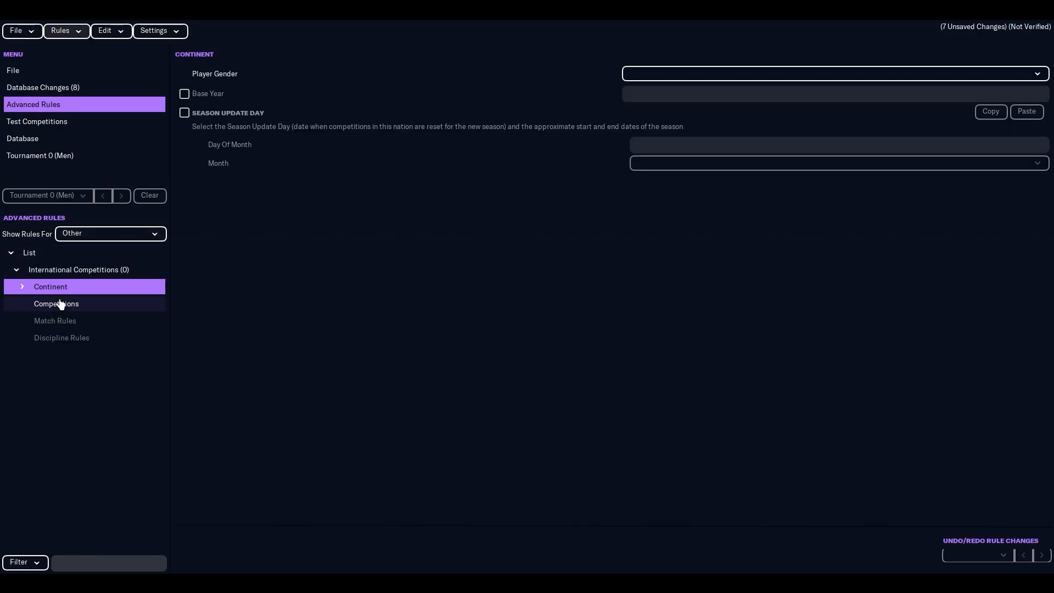
click(60, 288)
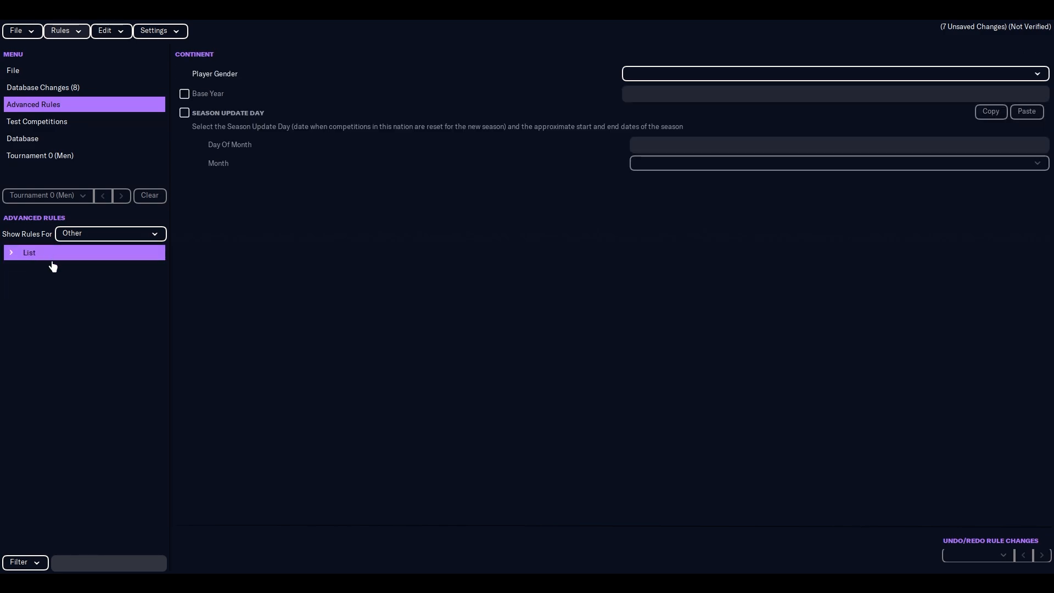
click(656, 73)
click(653, 89)
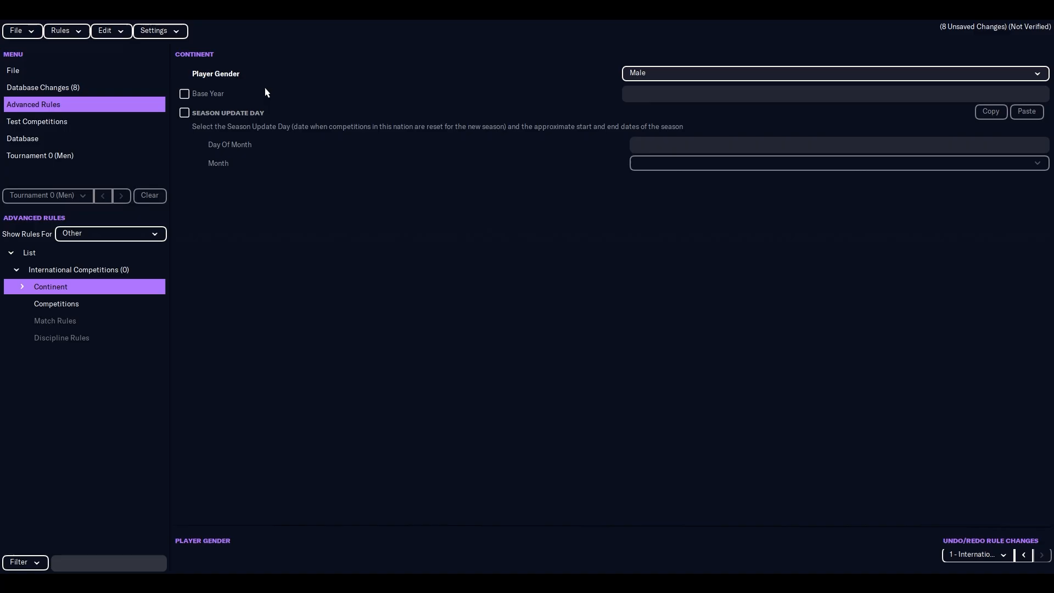
click(184, 94)
click(662, 93)
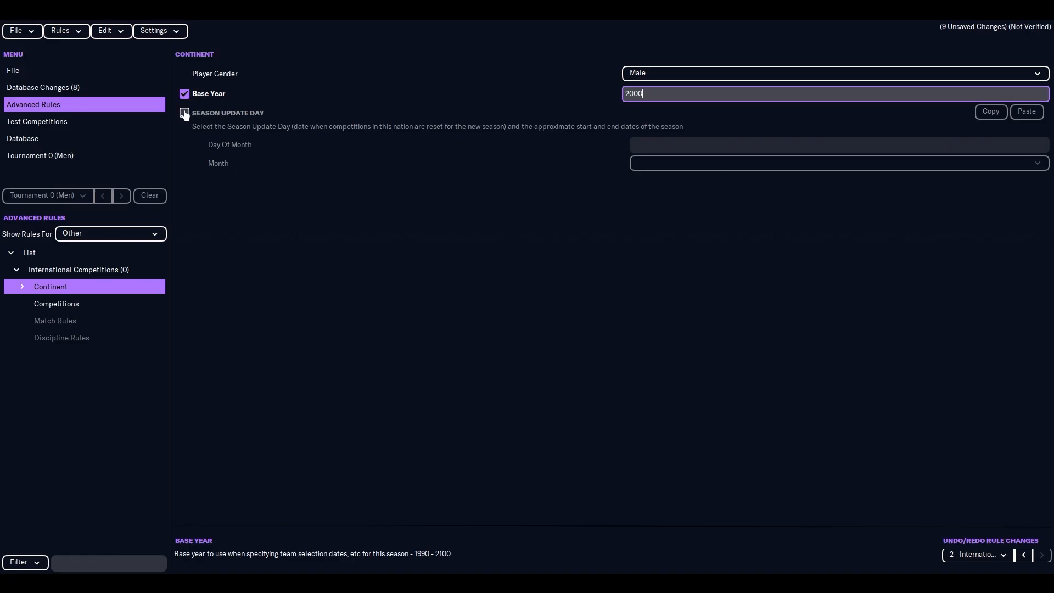
click(61, 31)
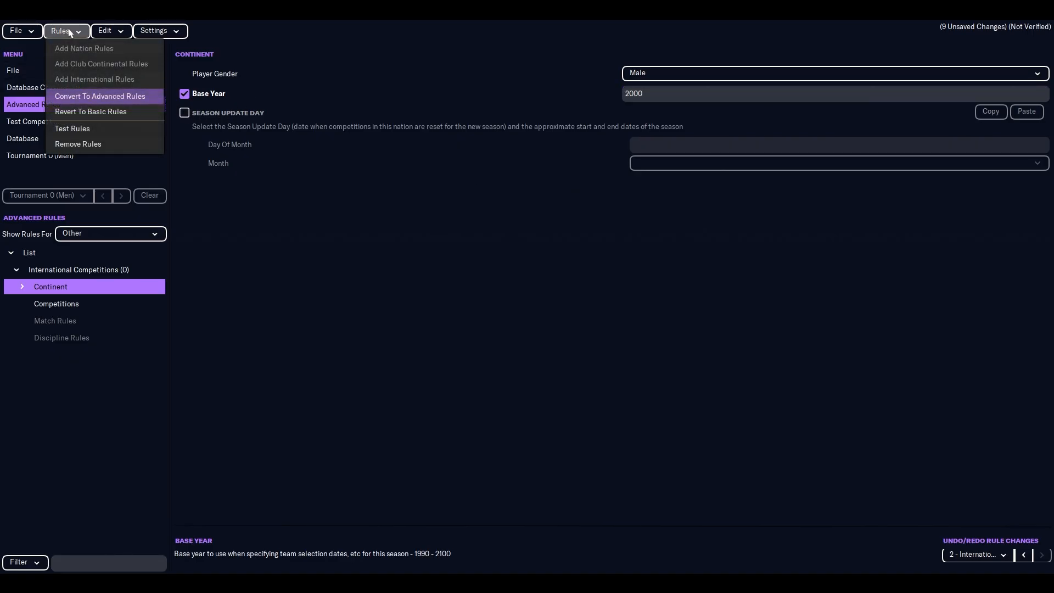
click(301, 268)
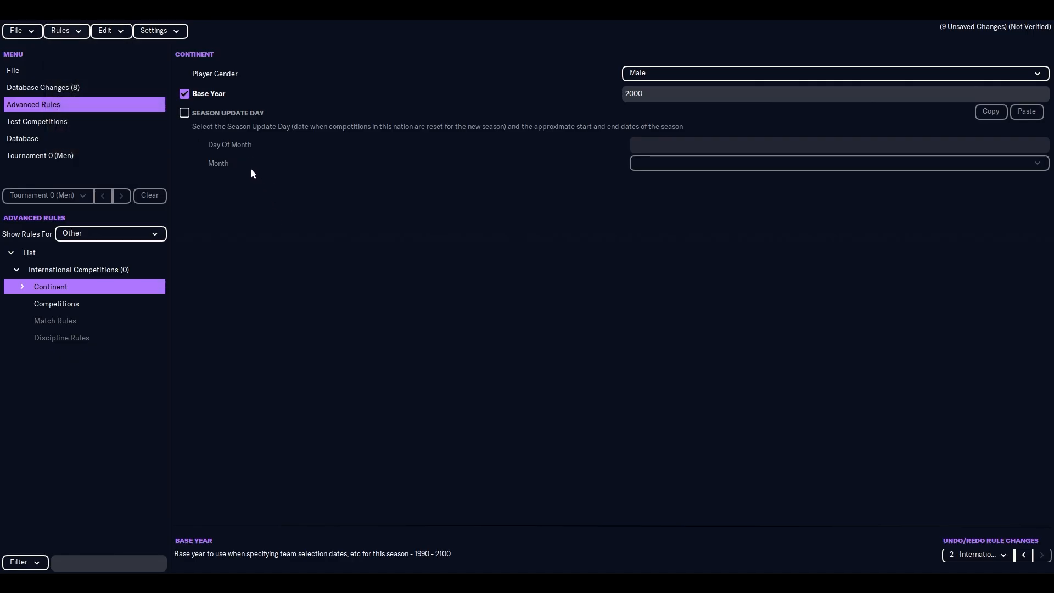
Step: Enable the continent's season update day and set it to 31 December
click(184, 113)
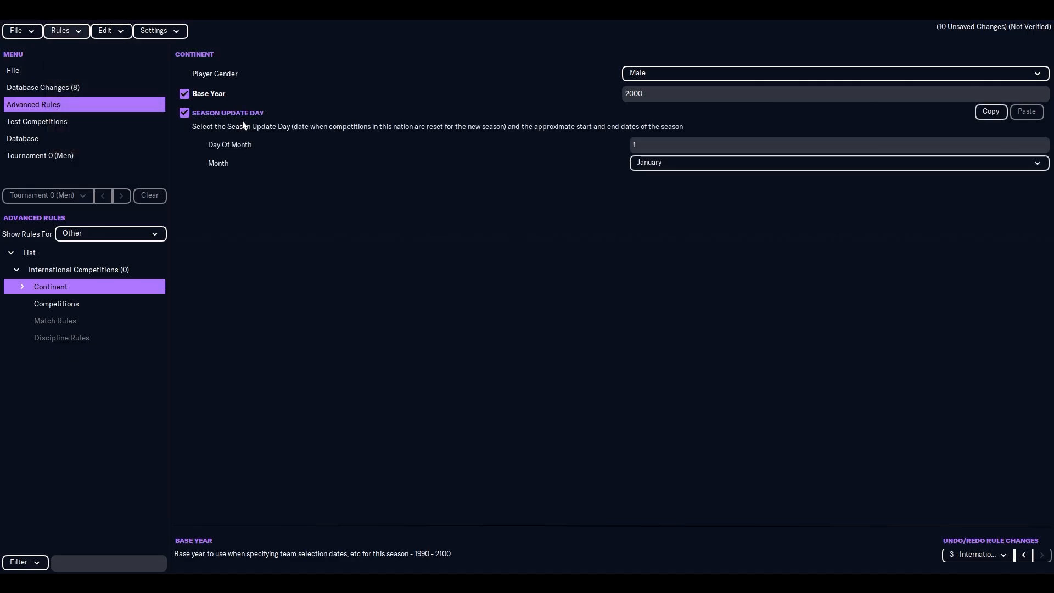
click(673, 165)
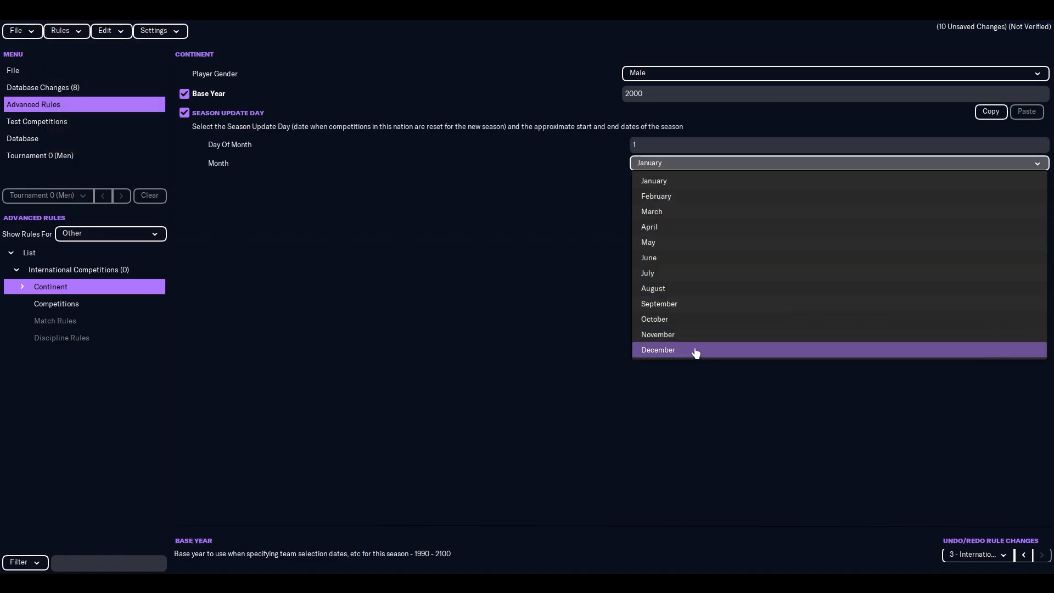
click(697, 352)
click(636, 146)
text(3)
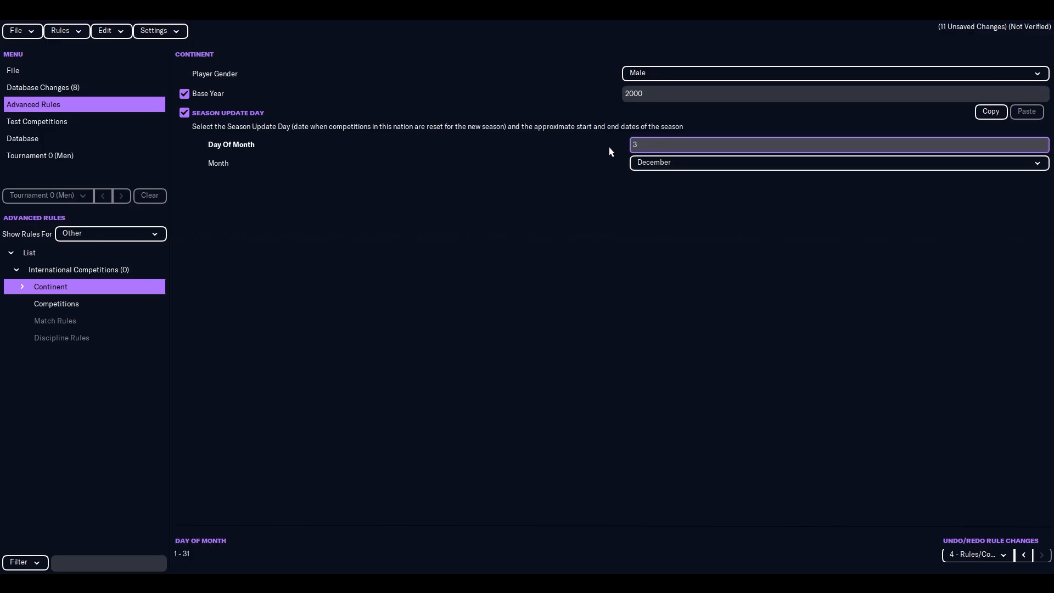
text(1)
key(Tab)
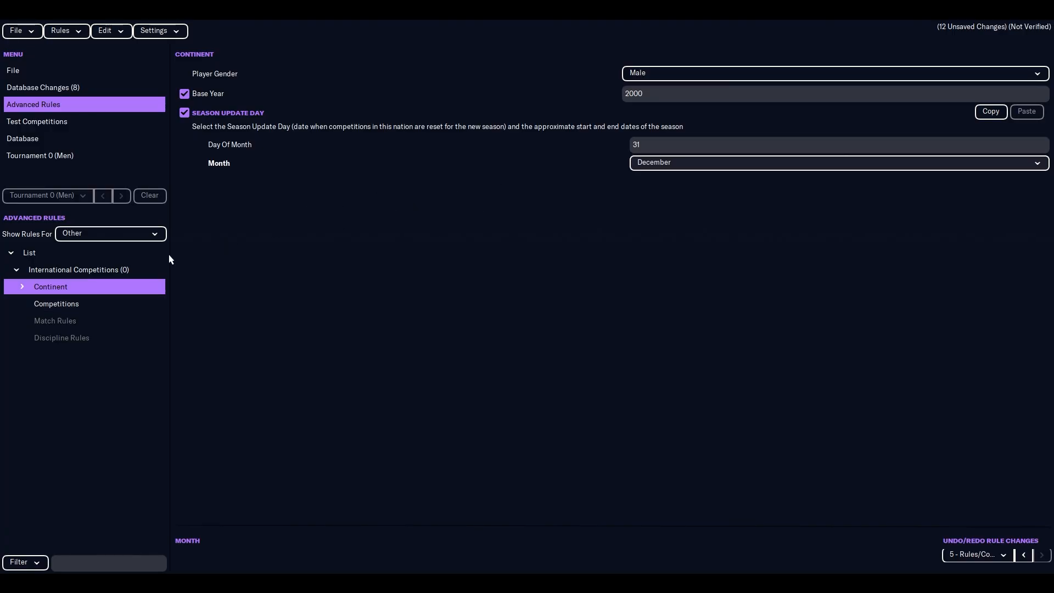
Step: Look through the Competitions, Discipline Rules, International Competitions and Continent sections, ending on the rules list
click(49, 303)
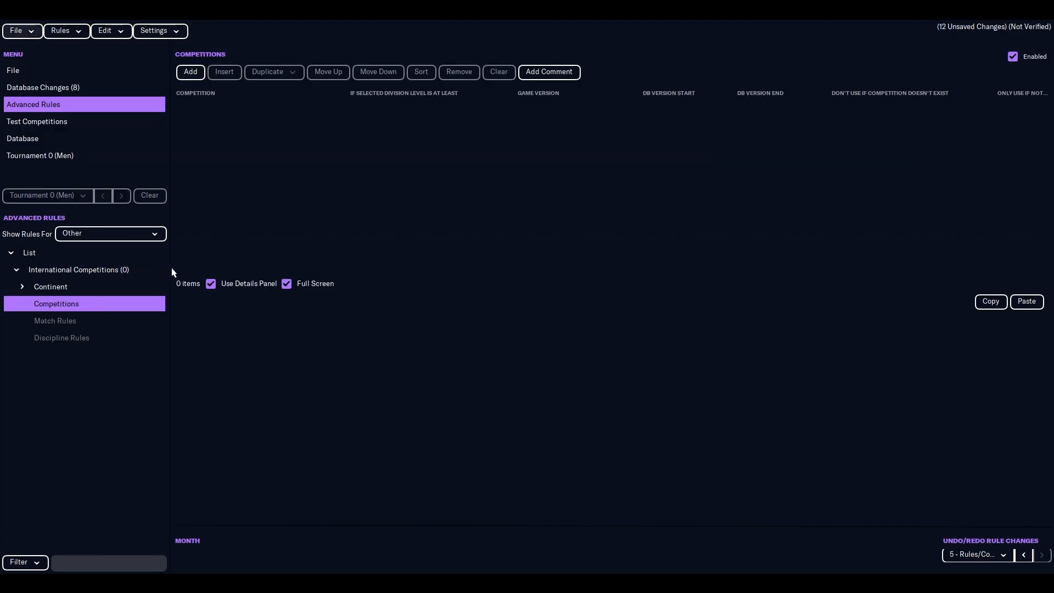
click(67, 323)
click(69, 331)
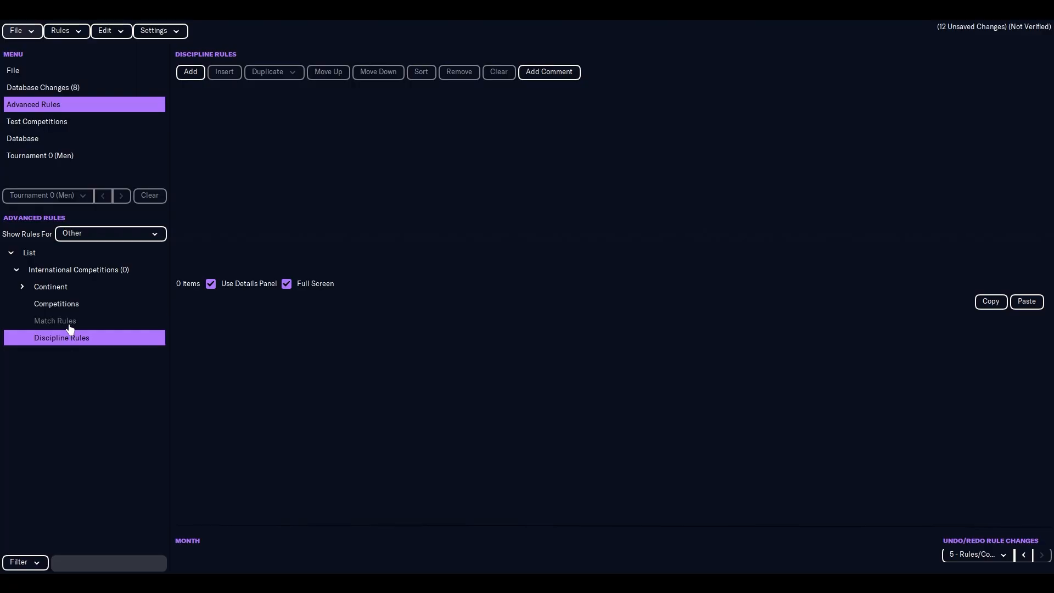
click(49, 270)
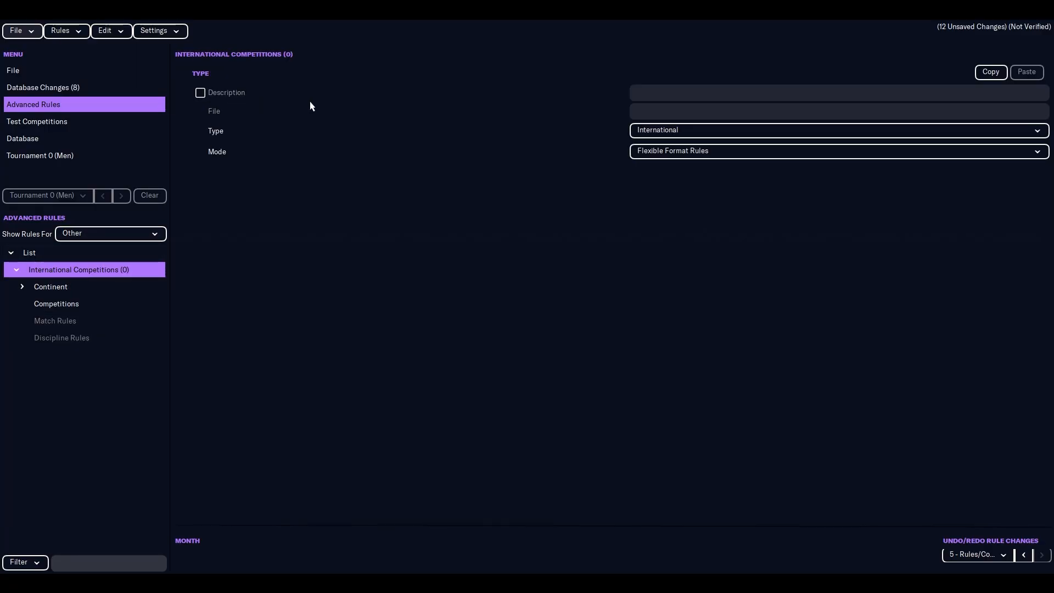
click(77, 303)
click(58, 286)
click(88, 257)
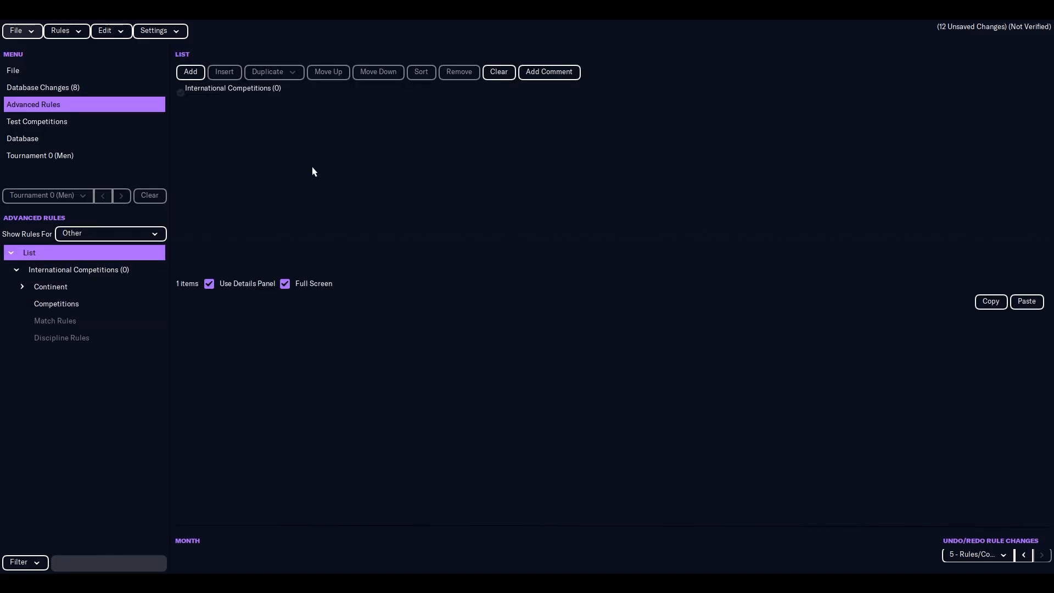
Step: Select the International Competitions entry in the rules list and examine the available rule commands and rule types
click(262, 99)
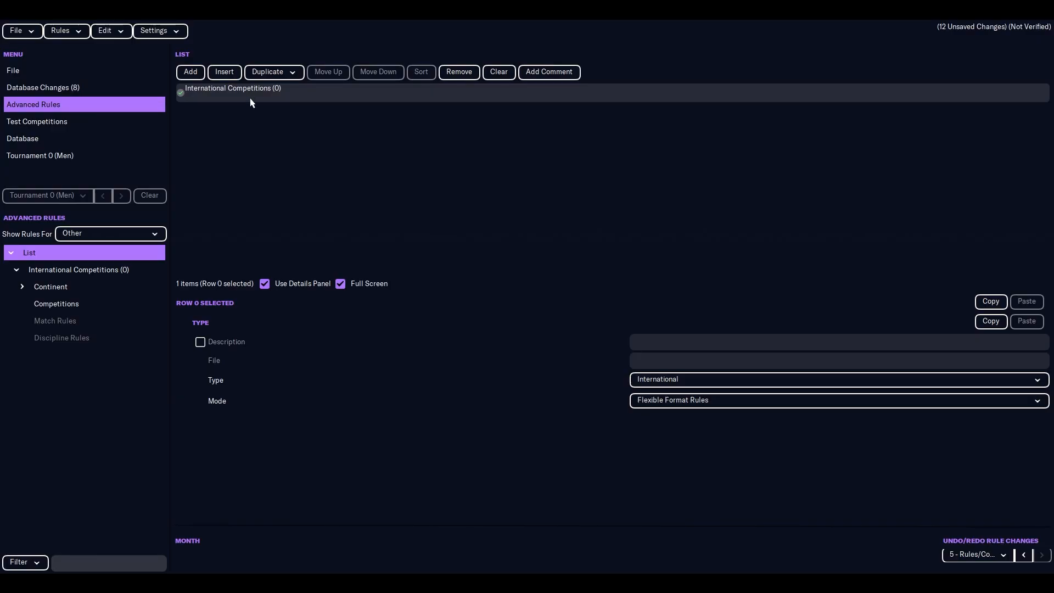
click(65, 31)
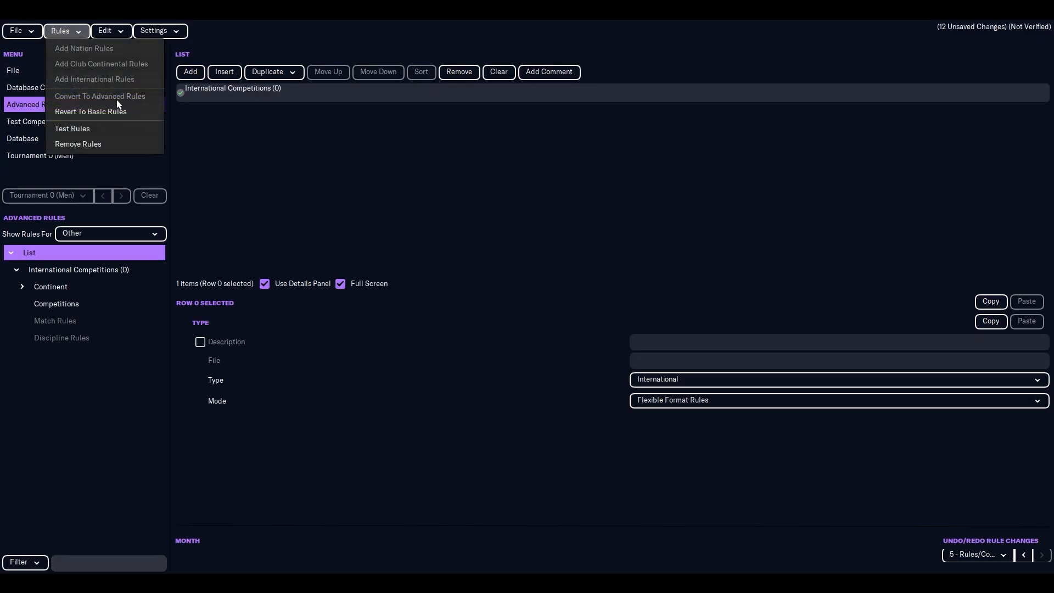
click(242, 134)
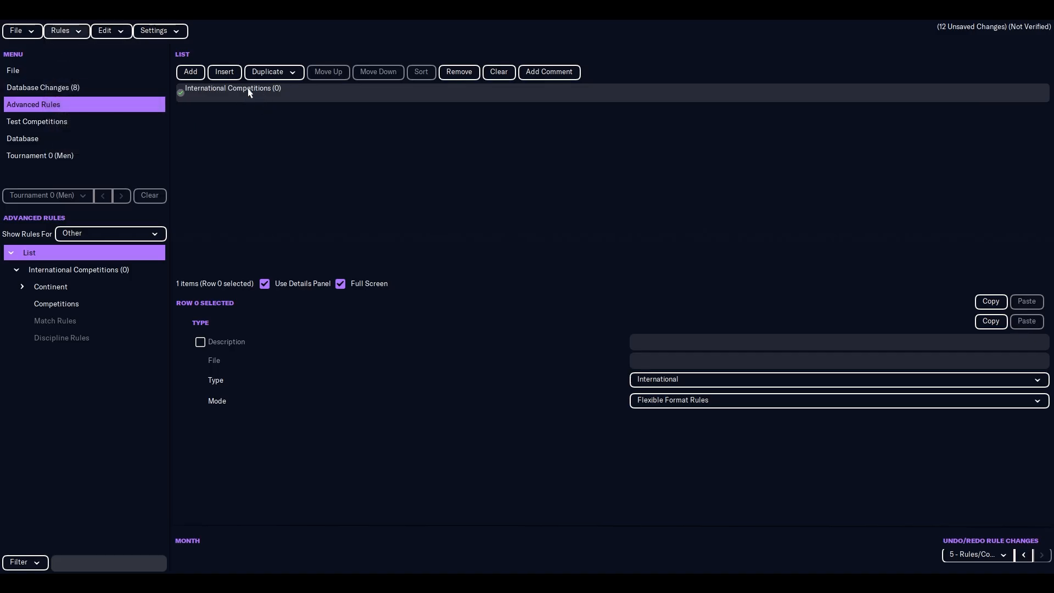
click(659, 381)
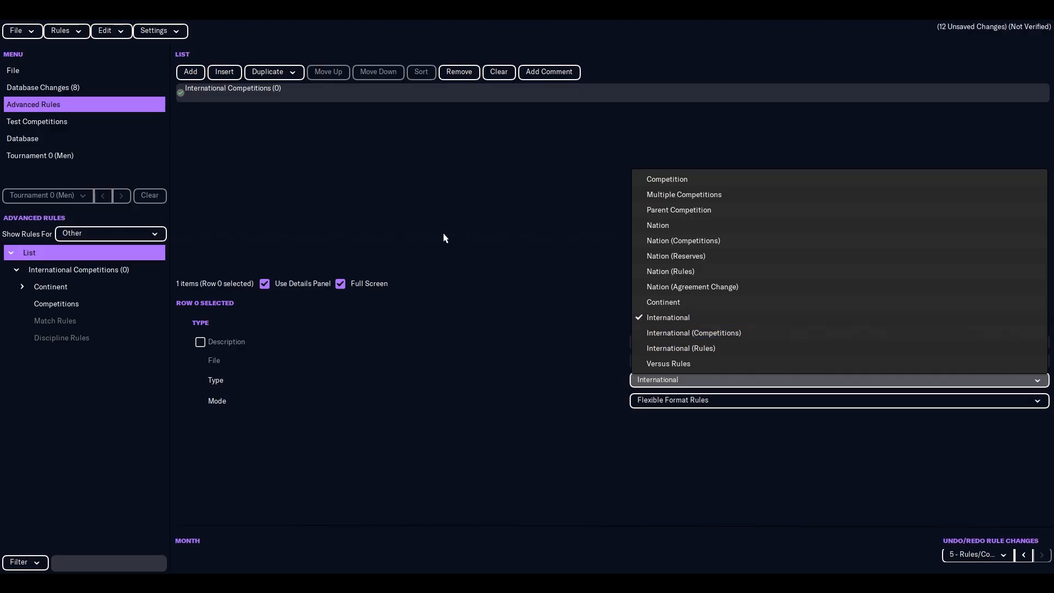
click(370, 219)
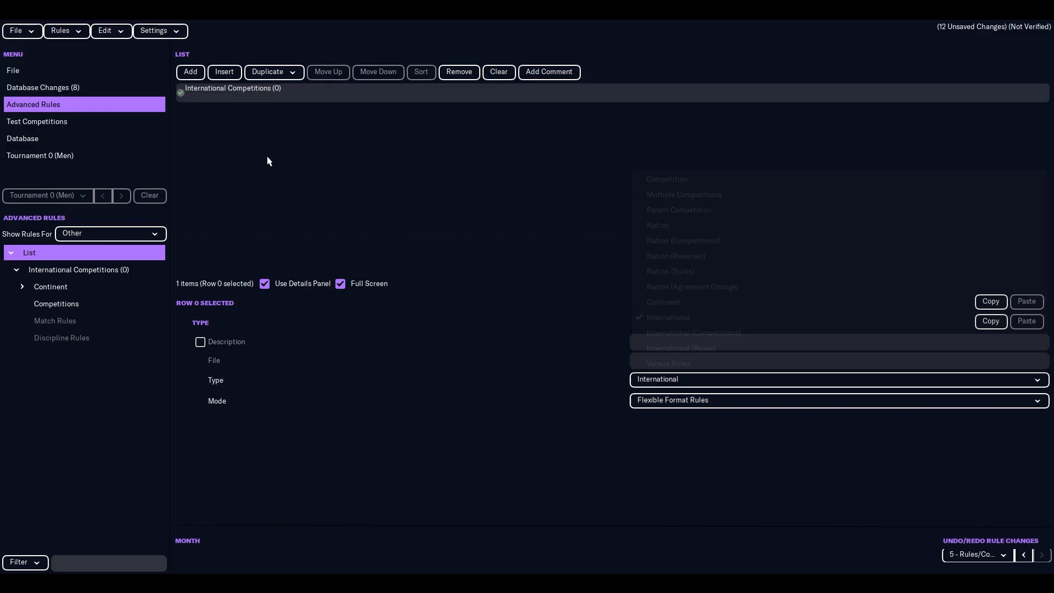
Step: Add a new rules entry to the advanced rules list, check its type options and keep the Competition type
click(189, 73)
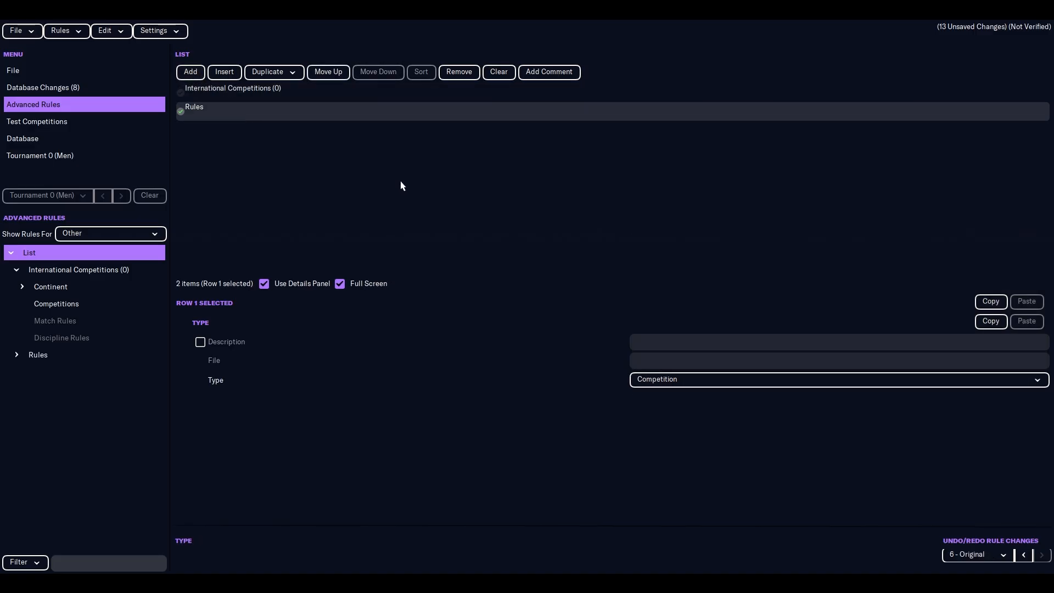
click(658, 379)
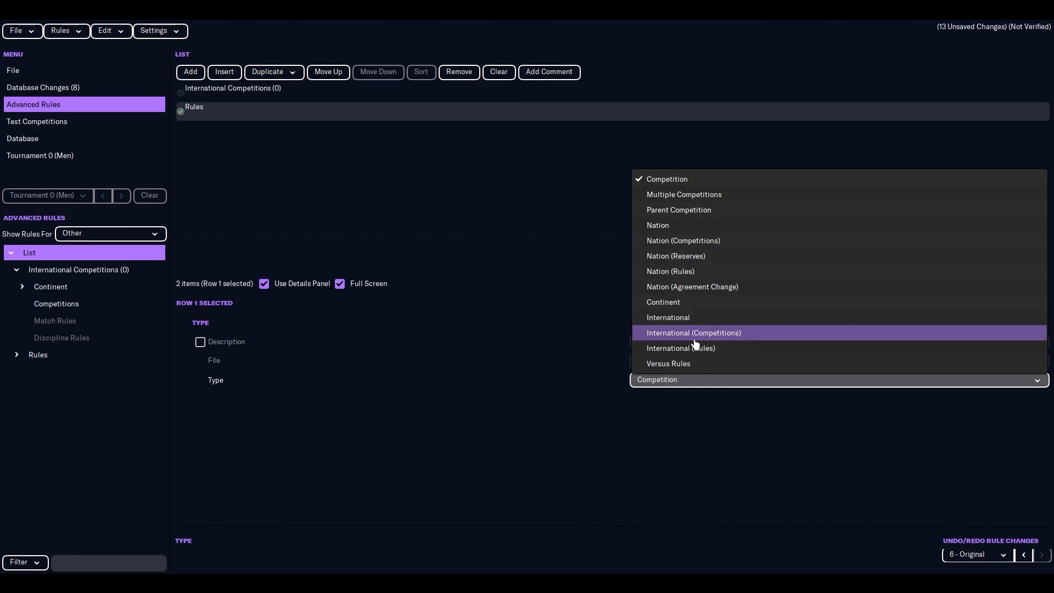
click(504, 231)
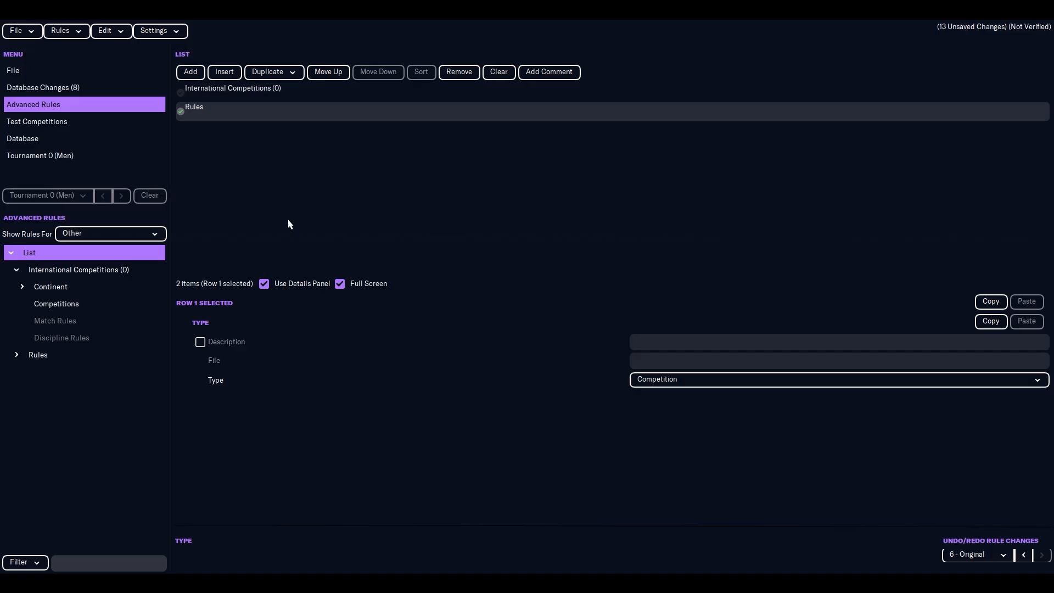
Step: Save the editor data over the existing "step by step editing" file
click(31, 38)
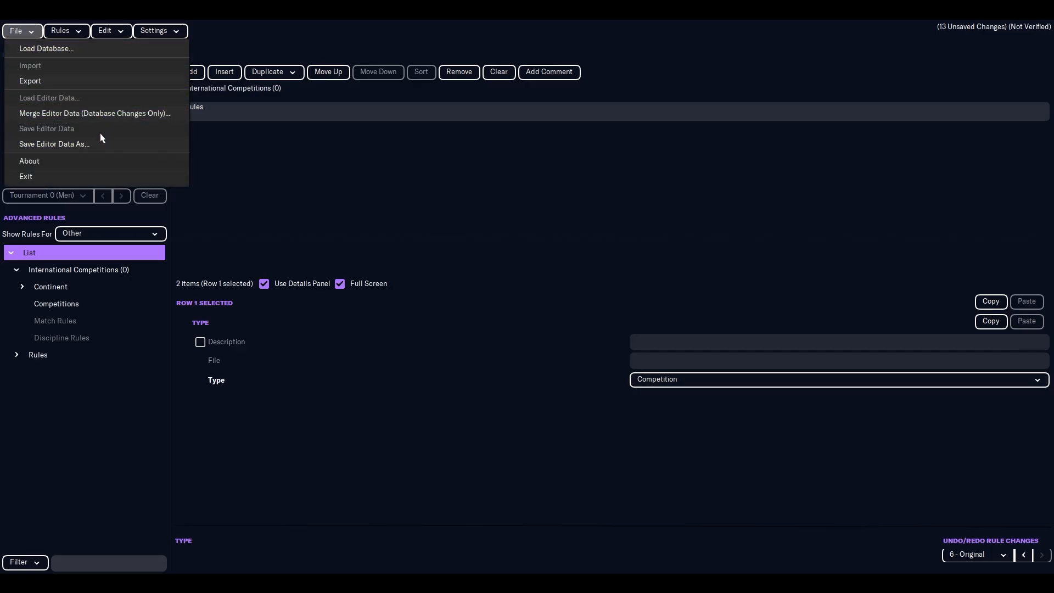
click(69, 145)
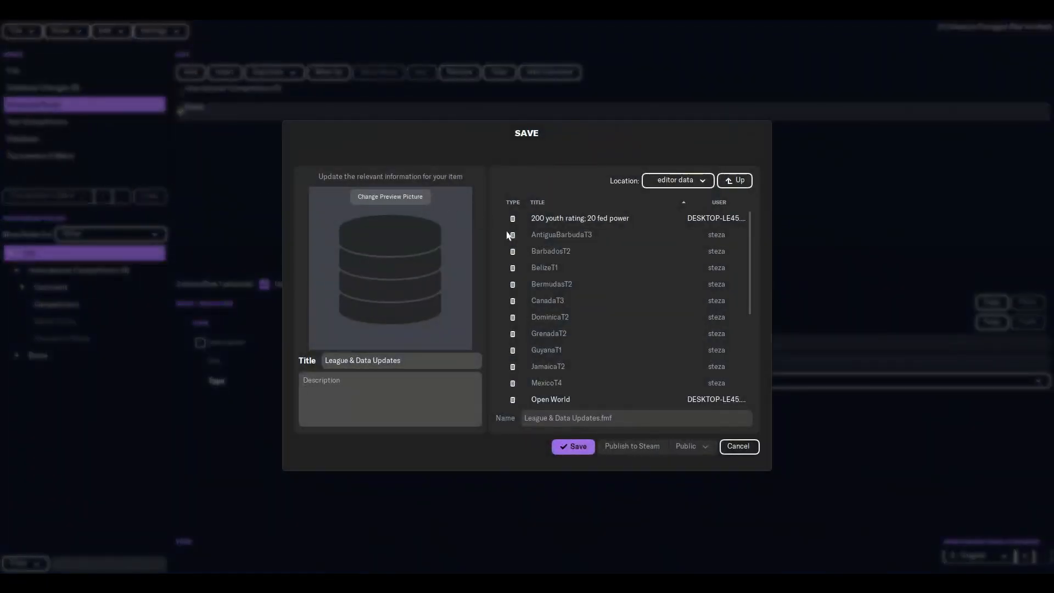
scroll(548, 331, down, 3)
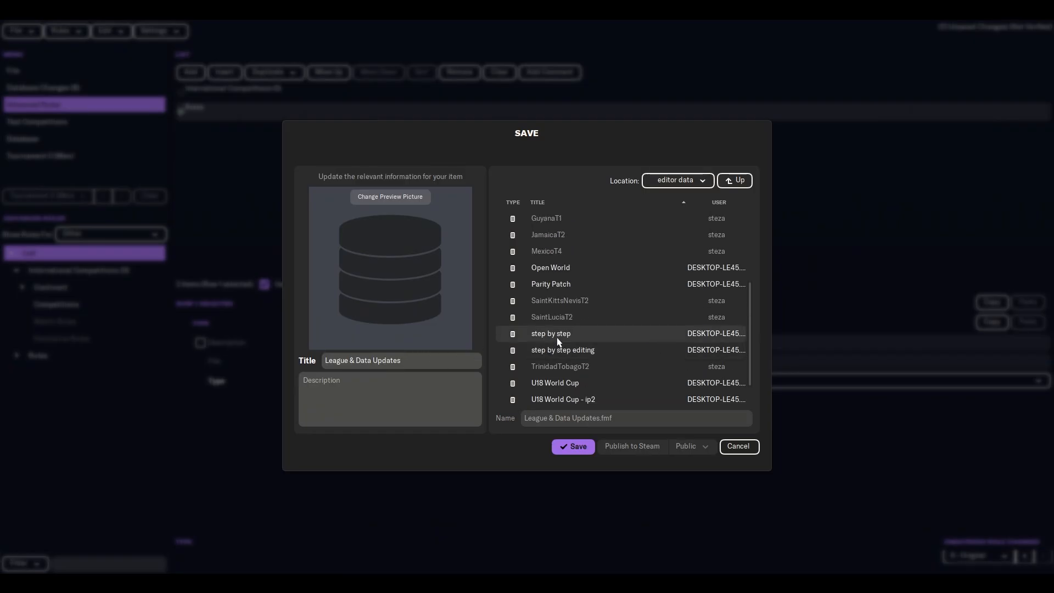
click(609, 334)
click(609, 350)
click(571, 445)
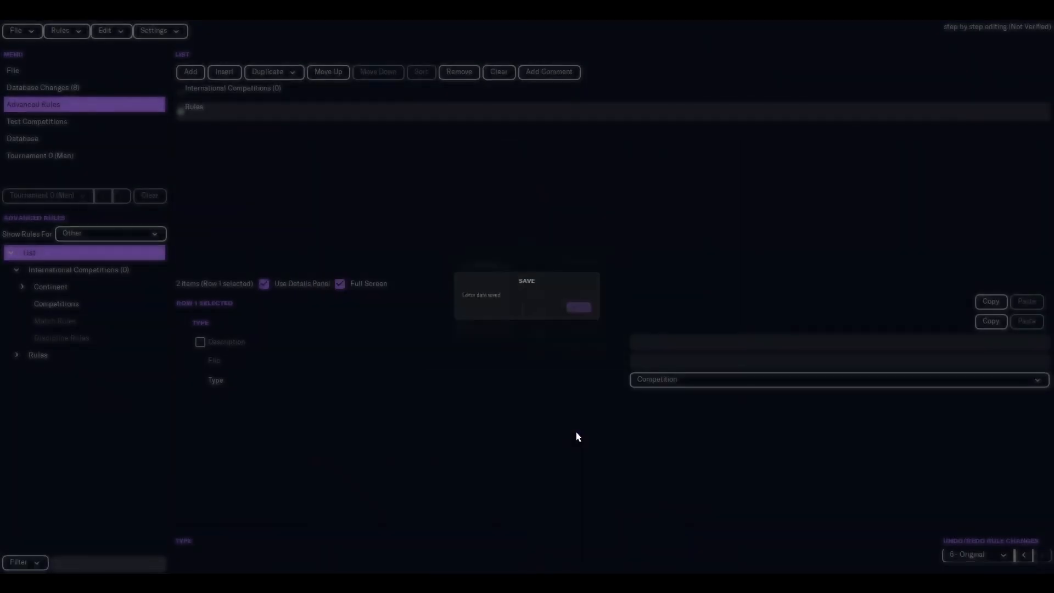
click(598, 311)
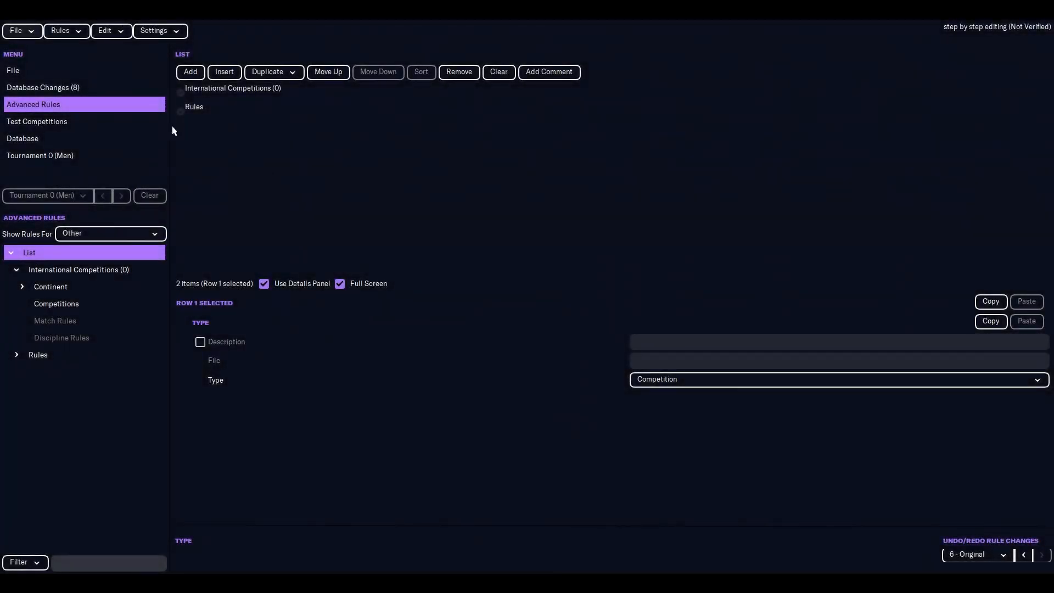
Step: Reload the database using the 26.2.0 Update
click(24, 31)
click(43, 50)
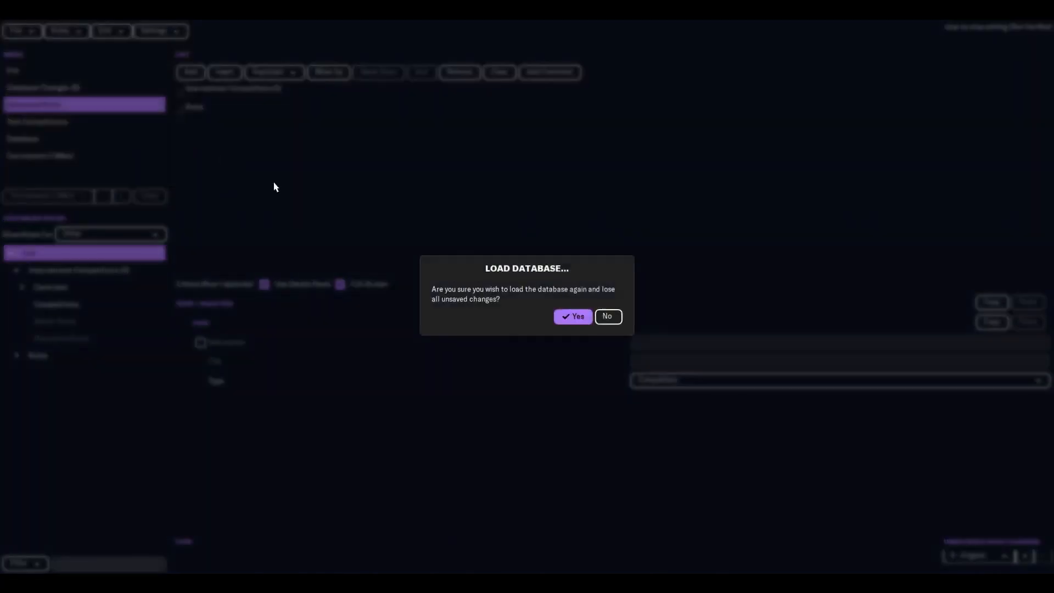
click(573, 315)
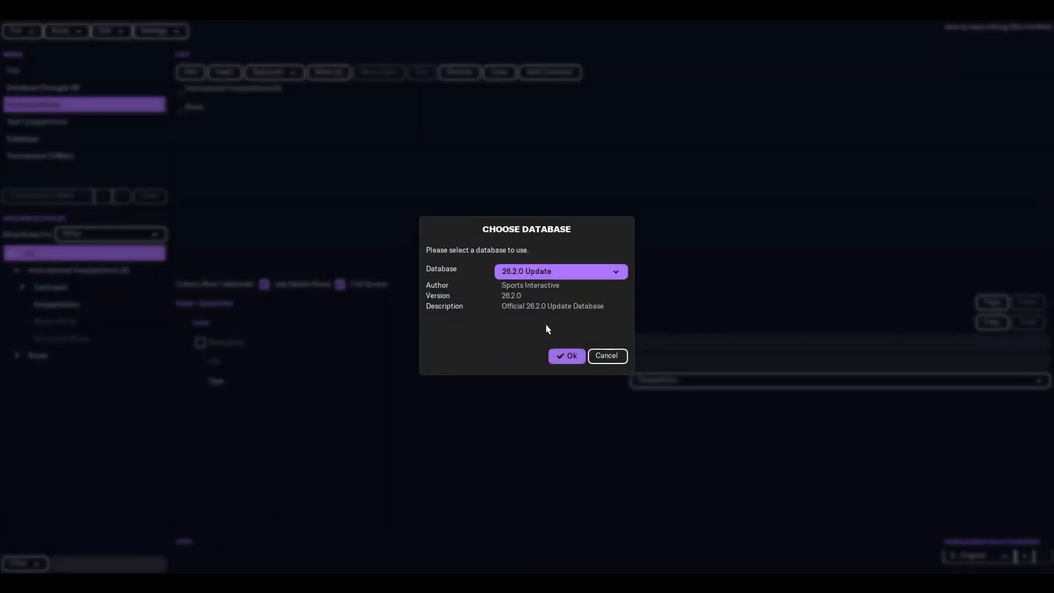
click(568, 357)
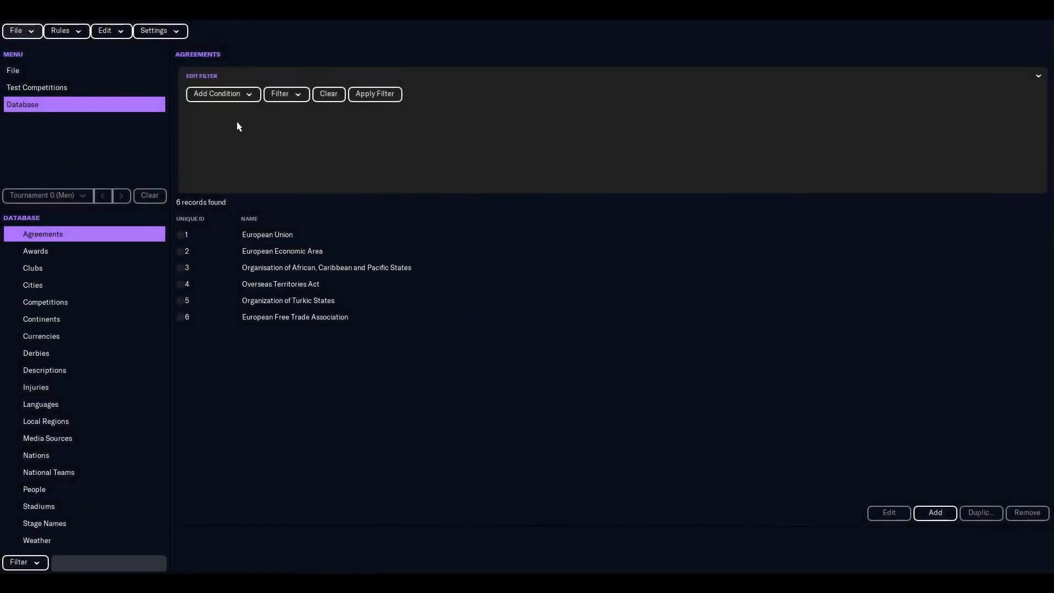
Step: Load the "Youth World Cups ip" editor data file
click(23, 32)
click(66, 97)
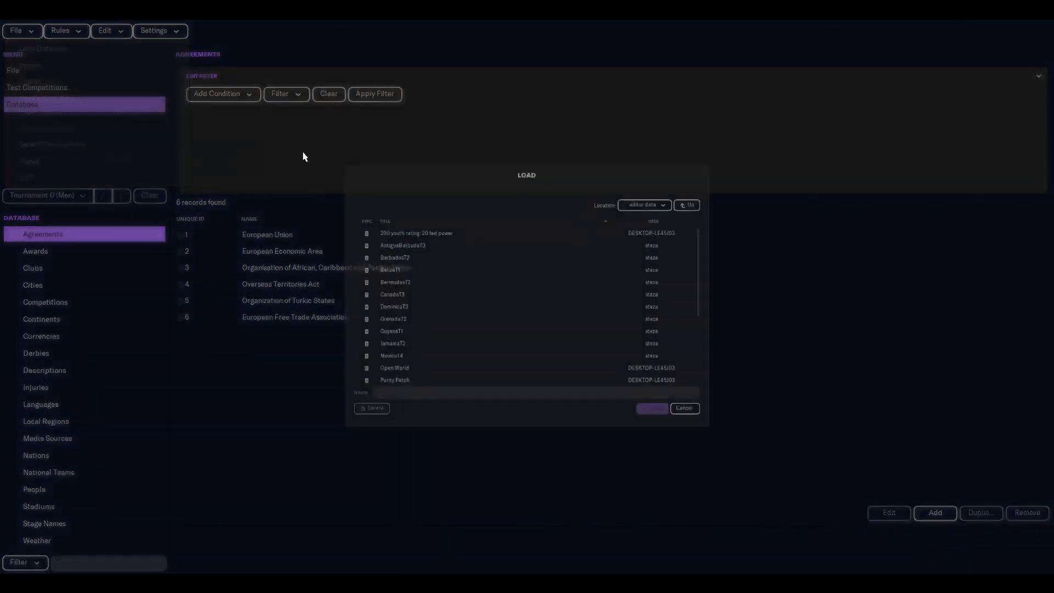
scroll(468, 289, down, 5)
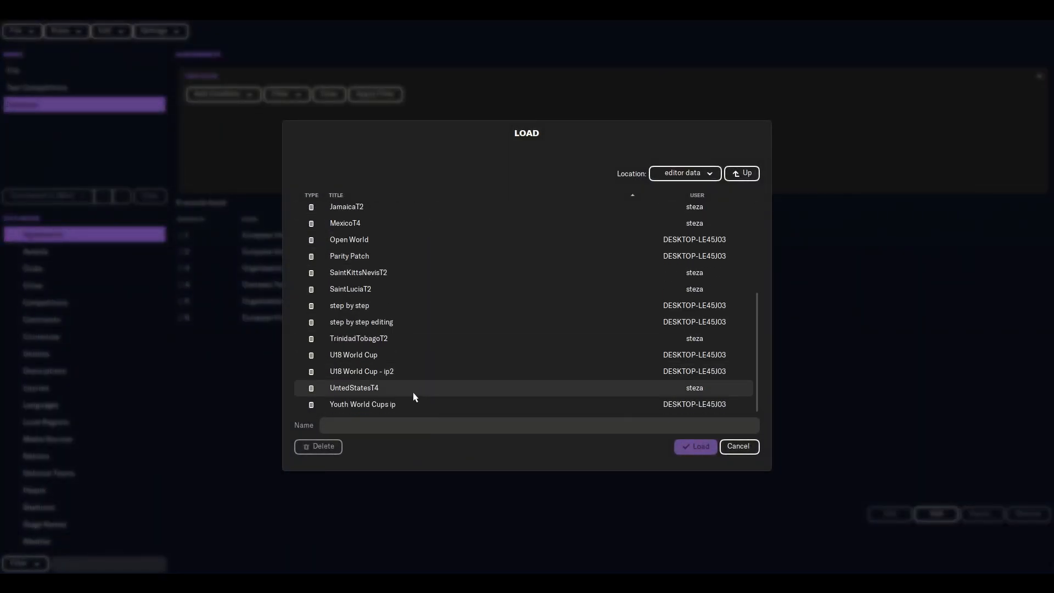
click(388, 361)
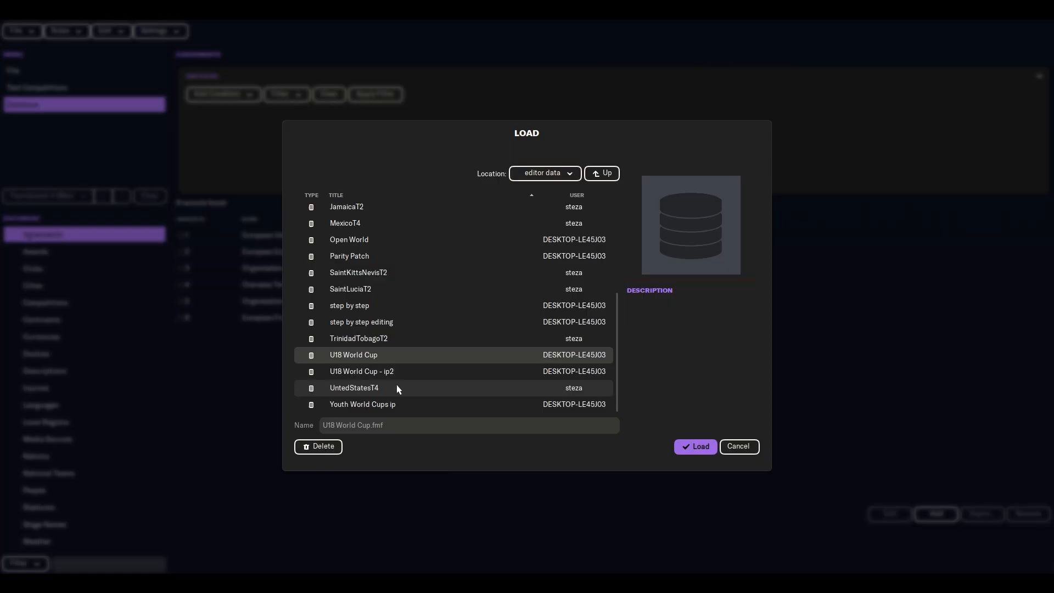
click(383, 382)
click(385, 372)
click(395, 405)
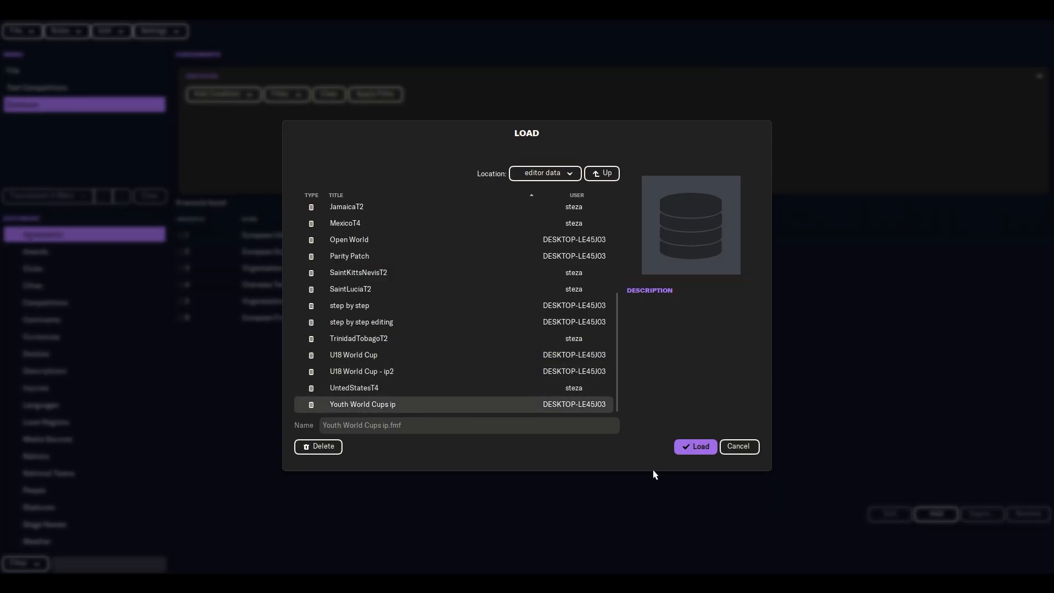
click(695, 446)
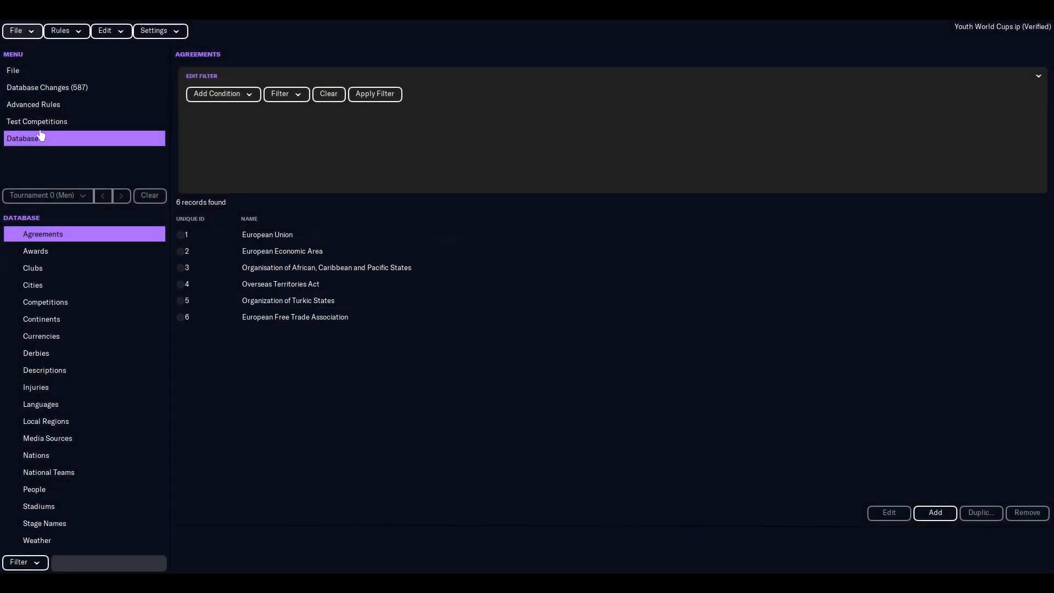
Step: Examine the advanced rules list and the type options of its u18 Melanesian Cup entry
click(40, 106)
click(181, 90)
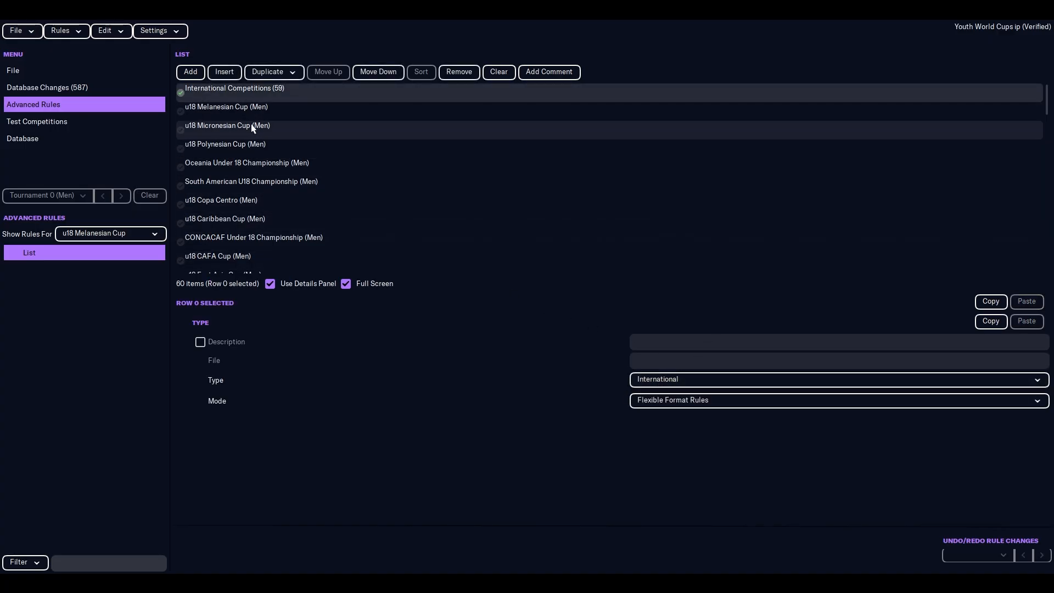
click(250, 109)
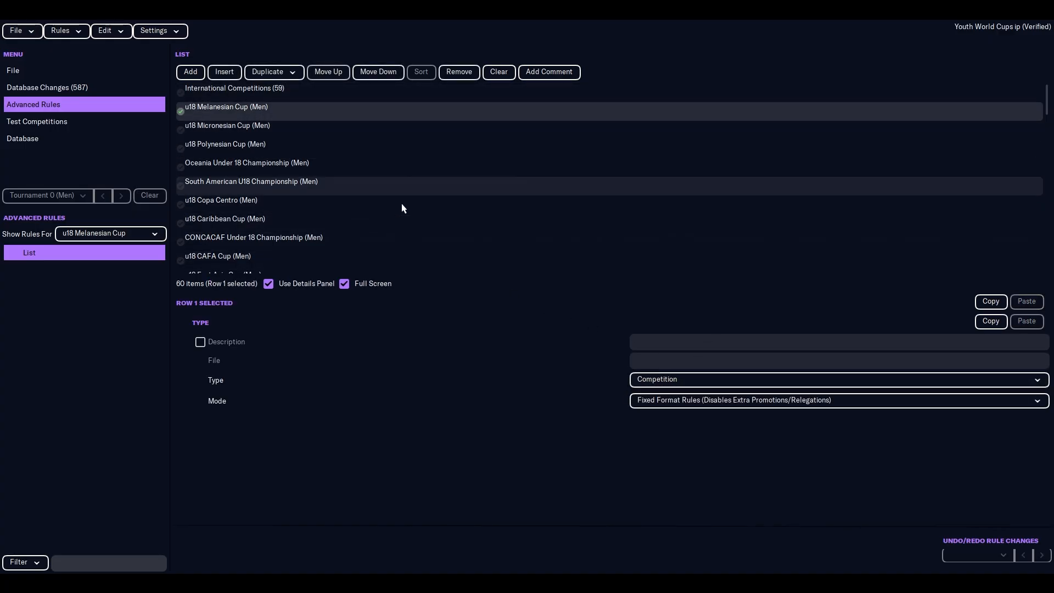
click(769, 386)
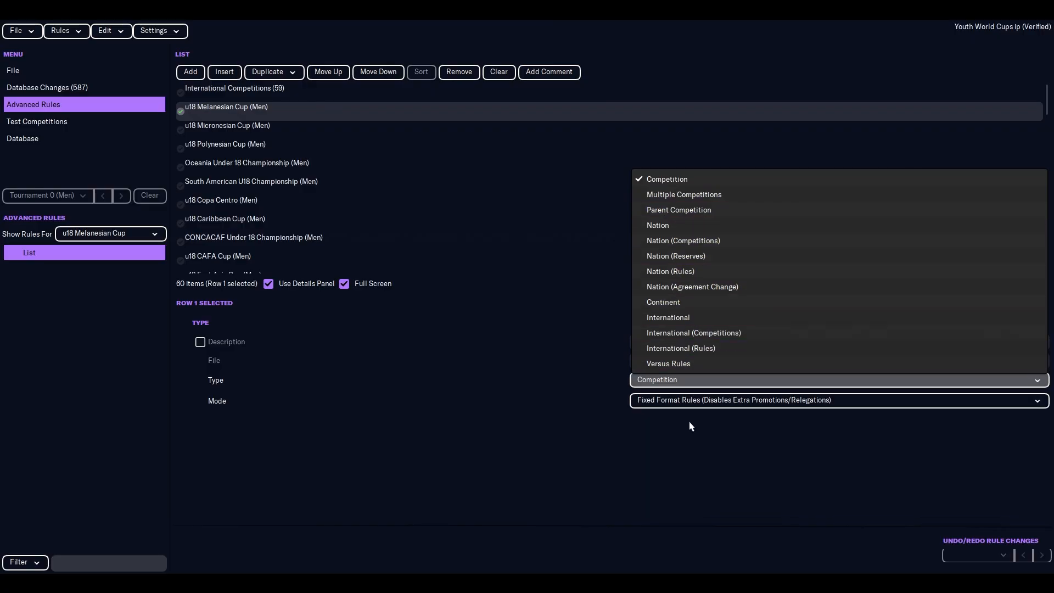
click(688, 470)
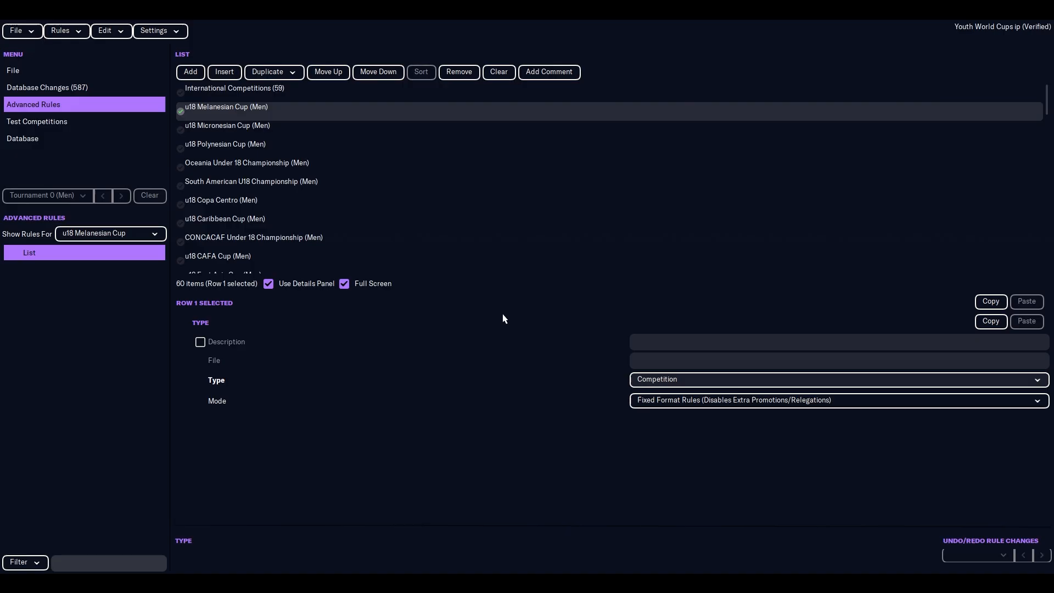
Step: Reload the database, discarding the currently loaded editor data
click(23, 31)
click(41, 47)
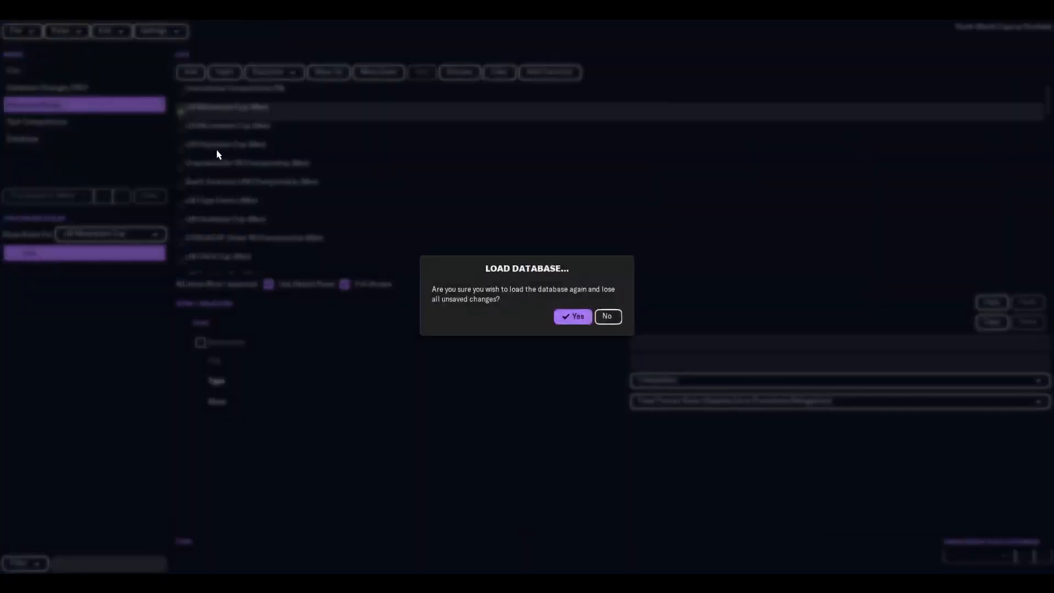
click(576, 317)
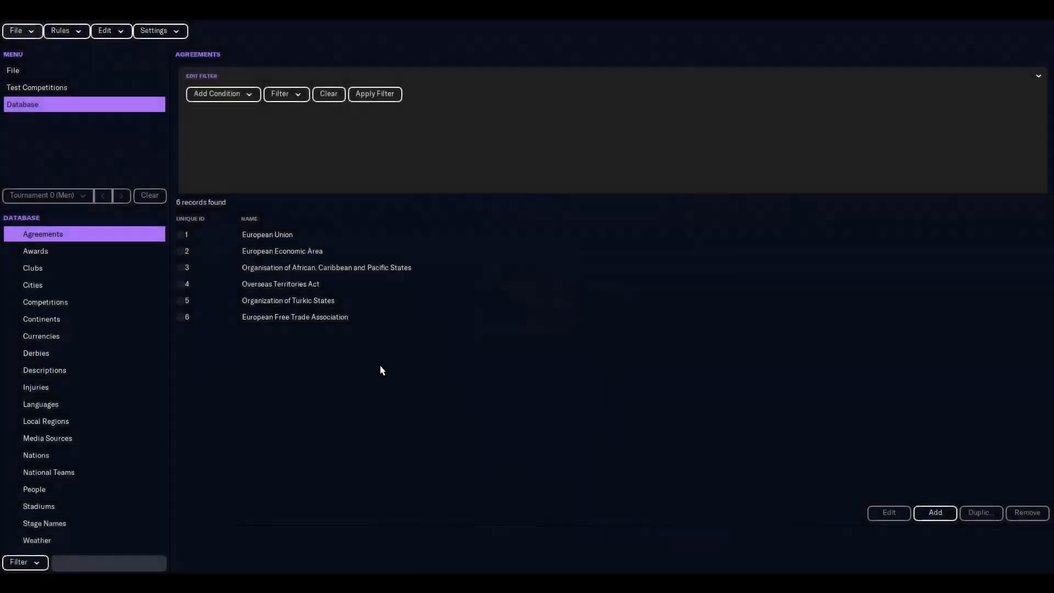
Step: Delete the "step by step" file from the saved editor data
click(35, 36)
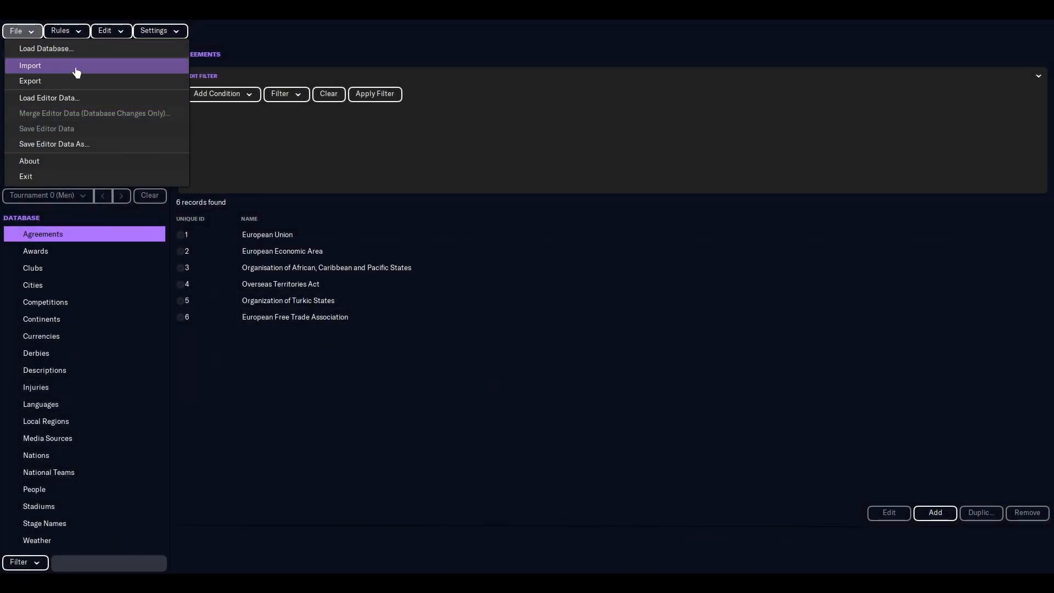
click(83, 98)
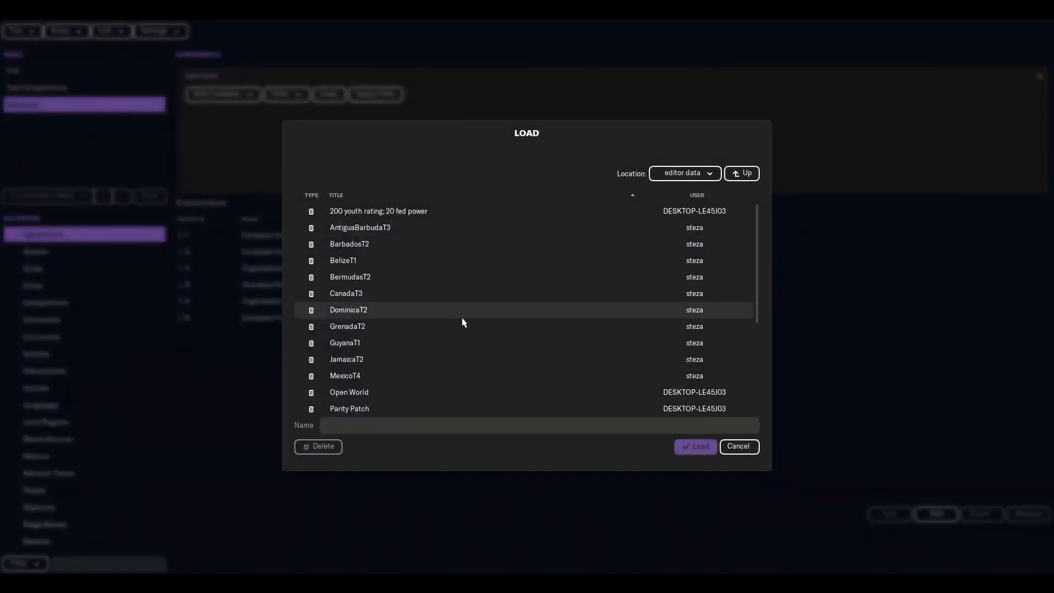
scroll(463, 346, down, 5)
click(450, 305)
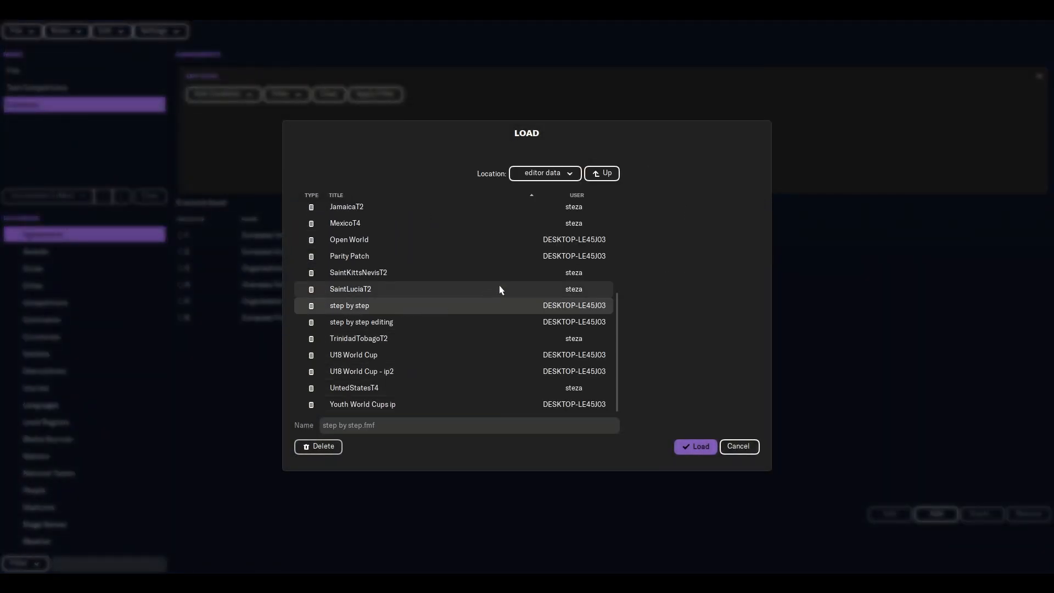
click(322, 446)
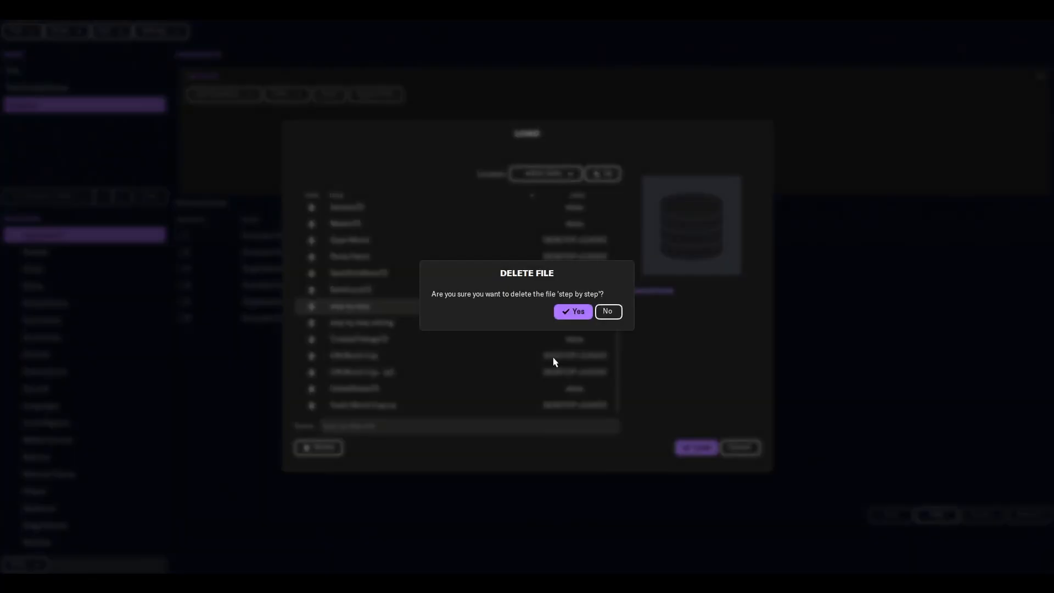
click(573, 311)
Step: Load the "step by step editing" editor data file
scroll(400, 393, down, 5)
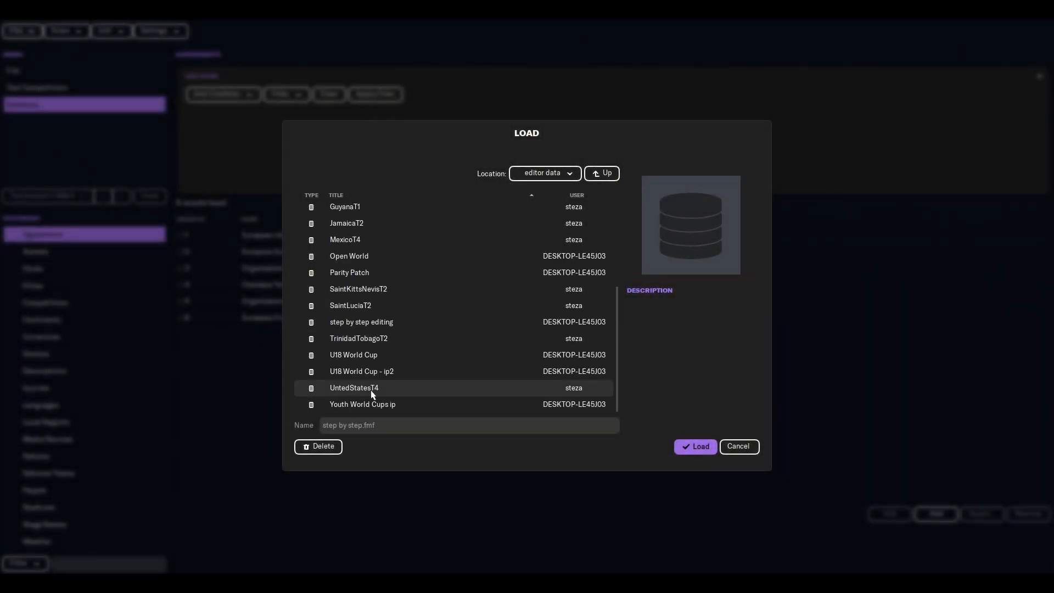
click(348, 322)
click(699, 449)
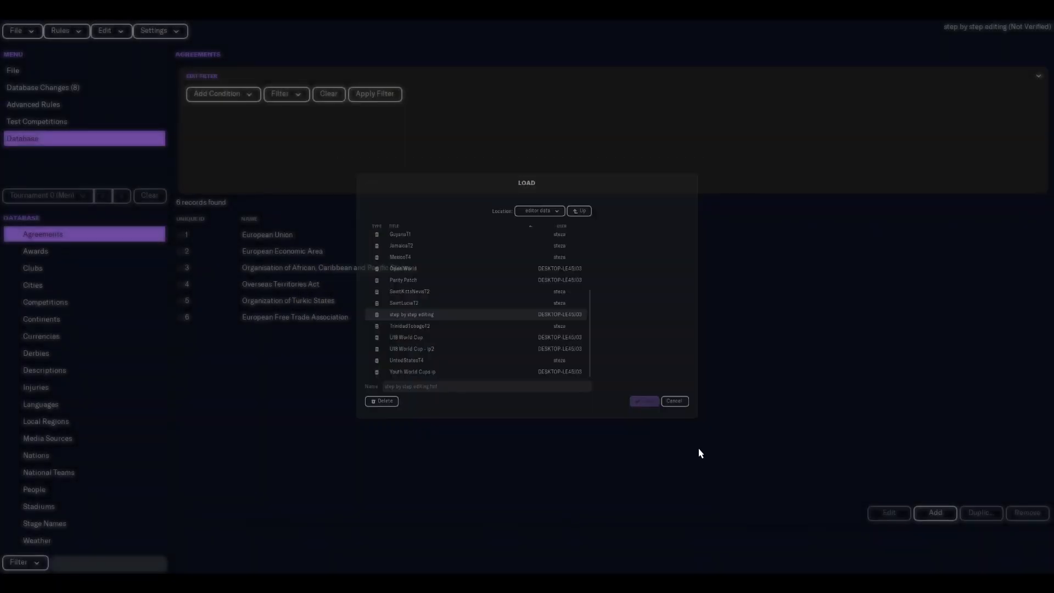
Step: Review the type settings of the International Competitions and Rules entries in the advanced rules list
click(50, 104)
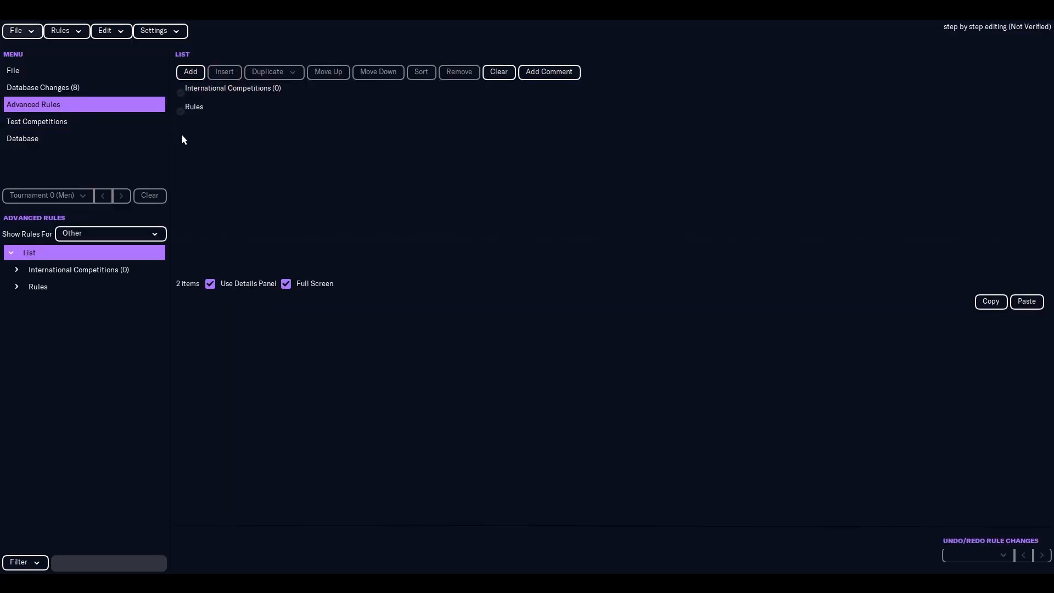
click(211, 107)
click(233, 97)
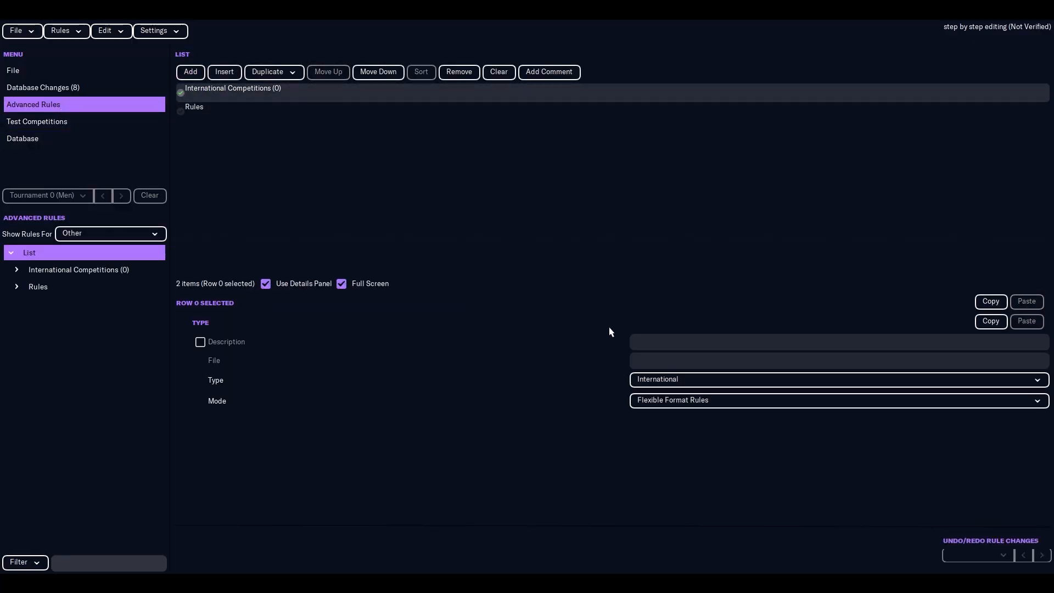
click(224, 112)
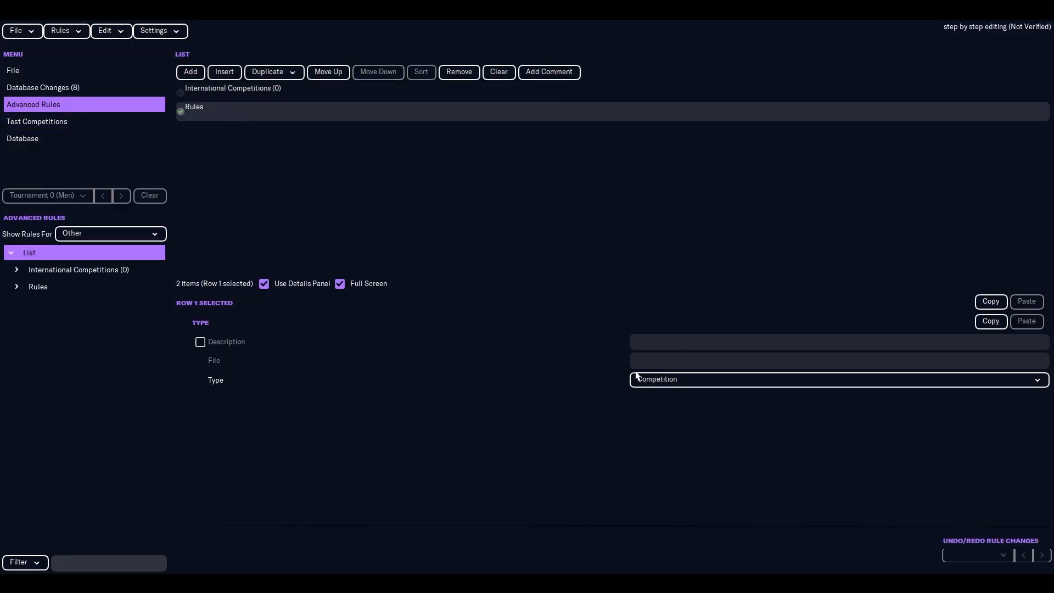
click(661, 380)
click(662, 384)
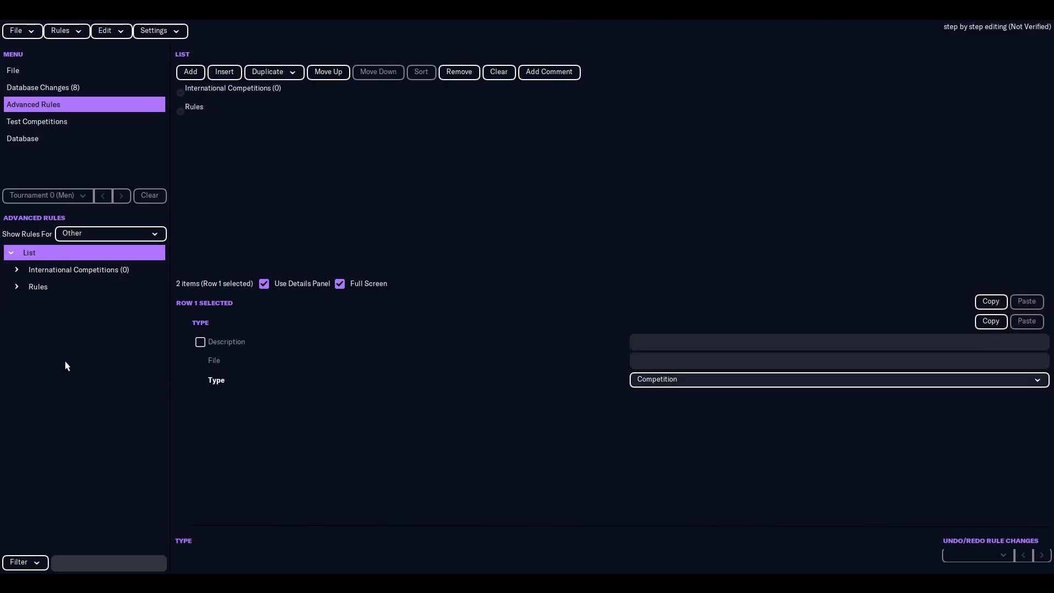
Step: Inspect both advanced rules entries individually and check which competitions the rules display can be filtered by
click(59, 273)
click(93, 236)
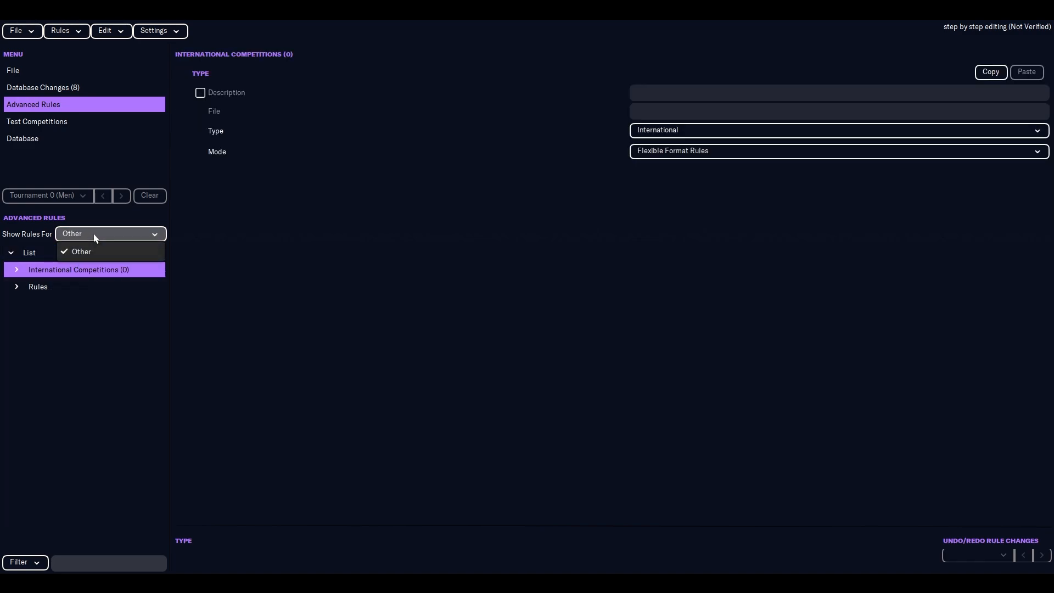
click(82, 251)
click(52, 286)
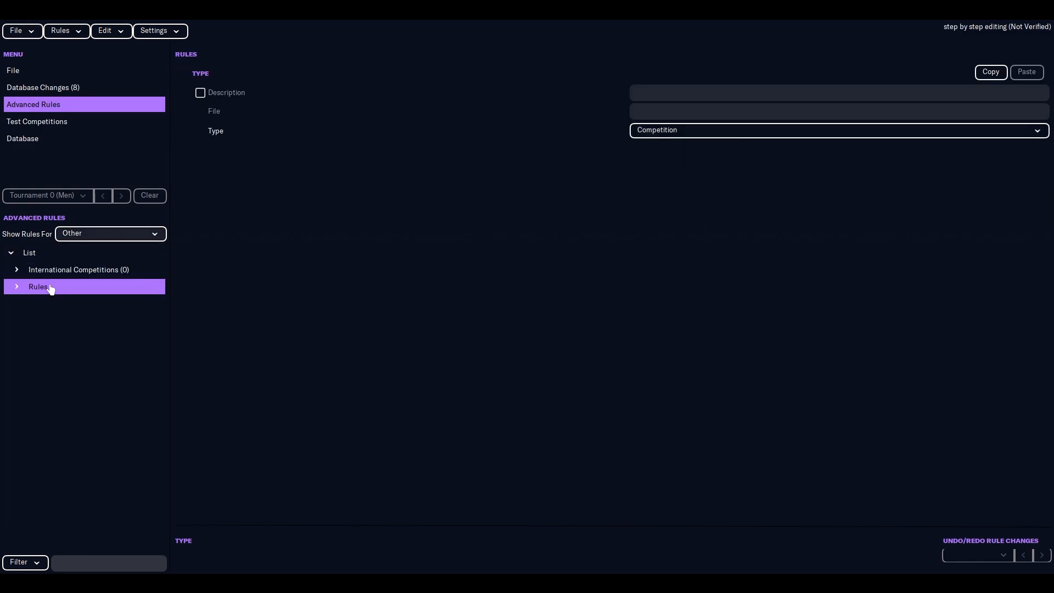
click(62, 255)
click(246, 117)
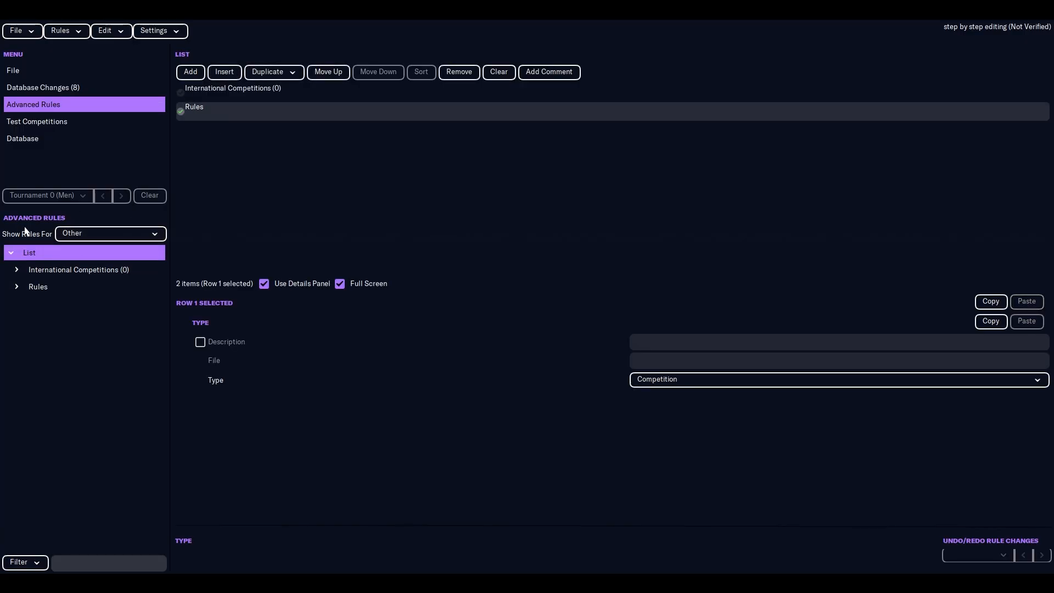
click(94, 235)
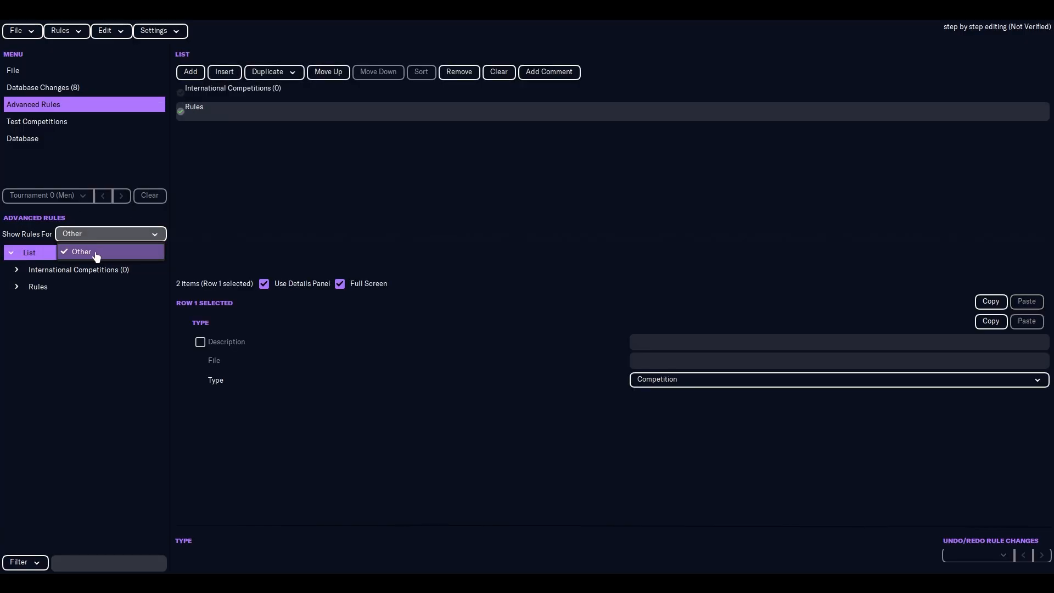
click(271, 160)
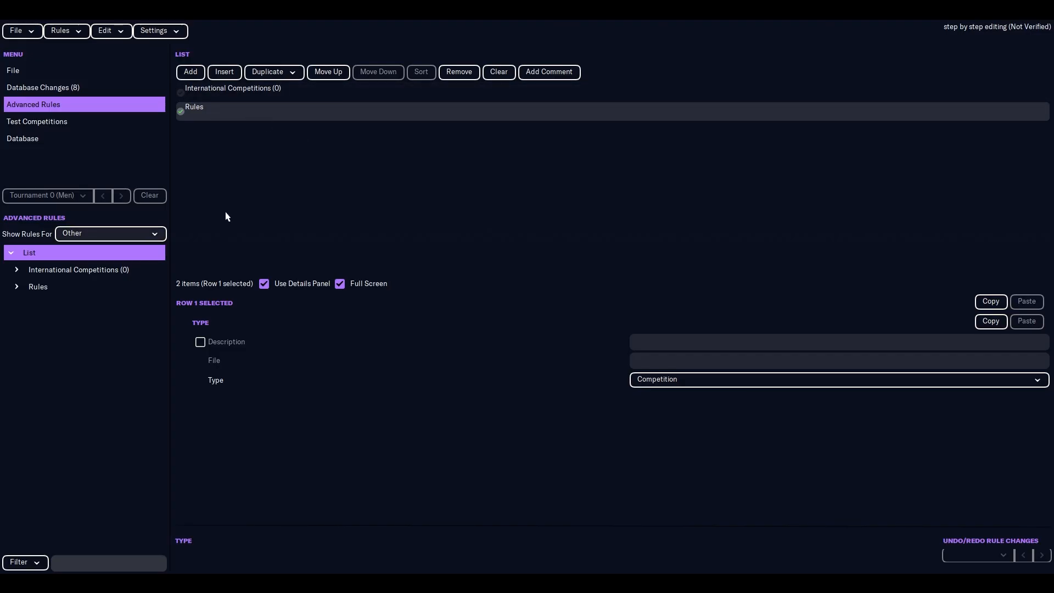
click(90, 240)
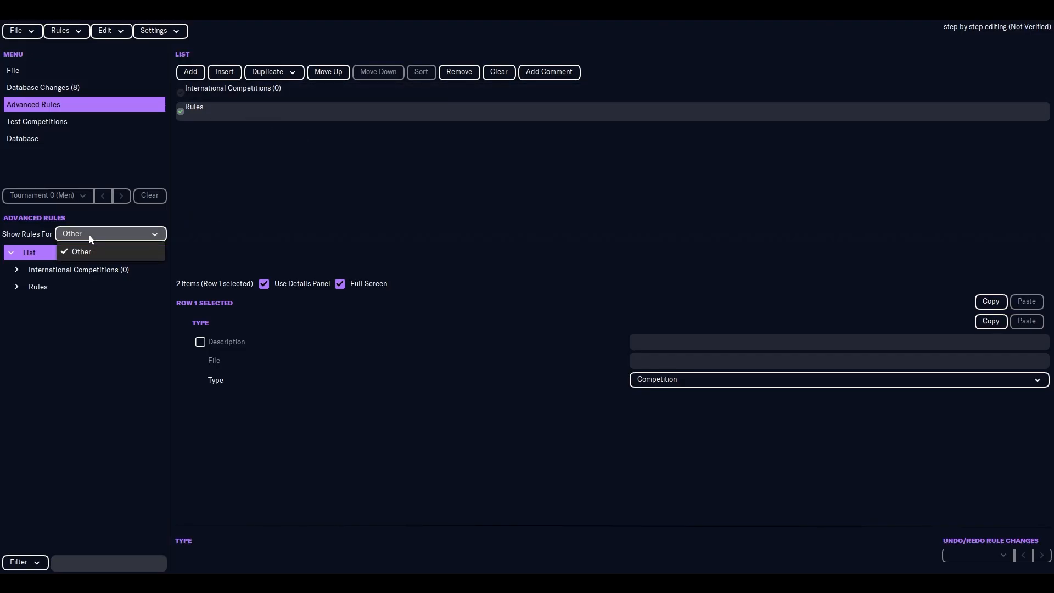
click(88, 251)
Step: Add a new competition row to the Competitions list of the International Competitions rules
click(59, 273)
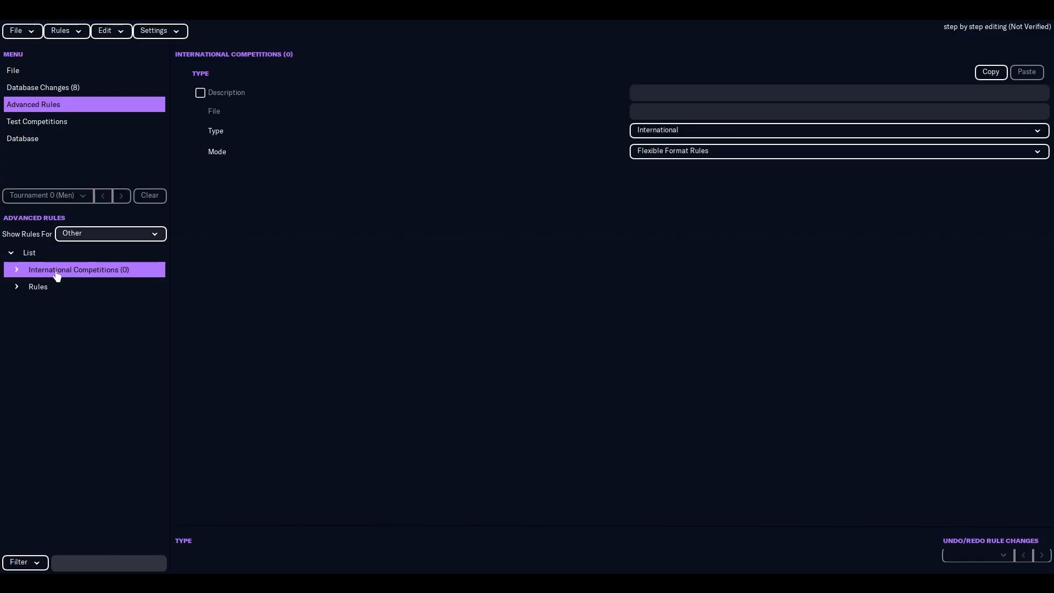
click(18, 269)
click(54, 306)
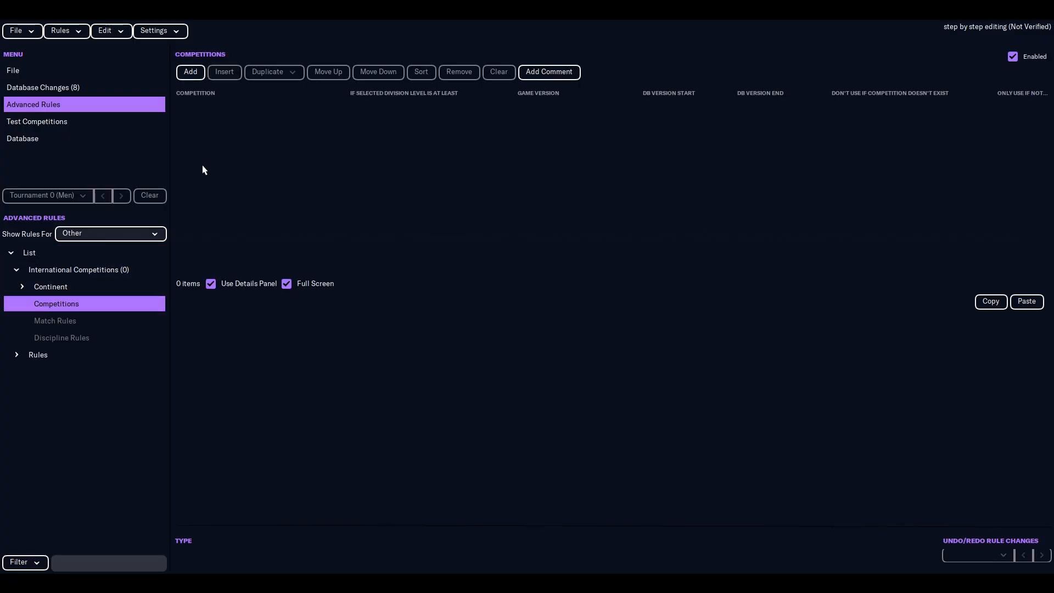
click(192, 73)
Step: Examine the Rules entry's requirements, the rules filter options and the entries in the advanced rules list
click(19, 270)
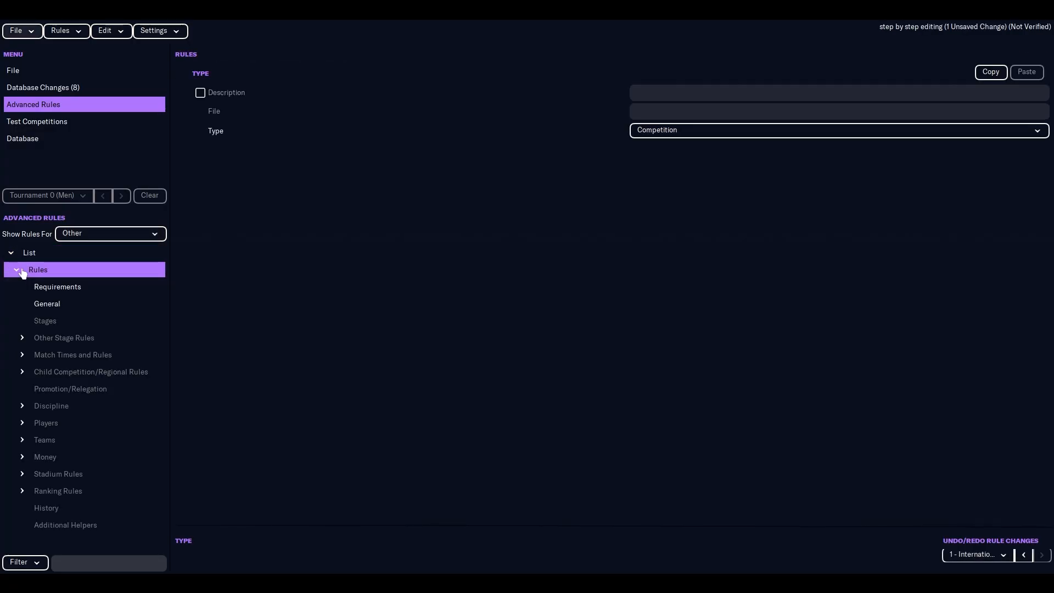
click(91, 236)
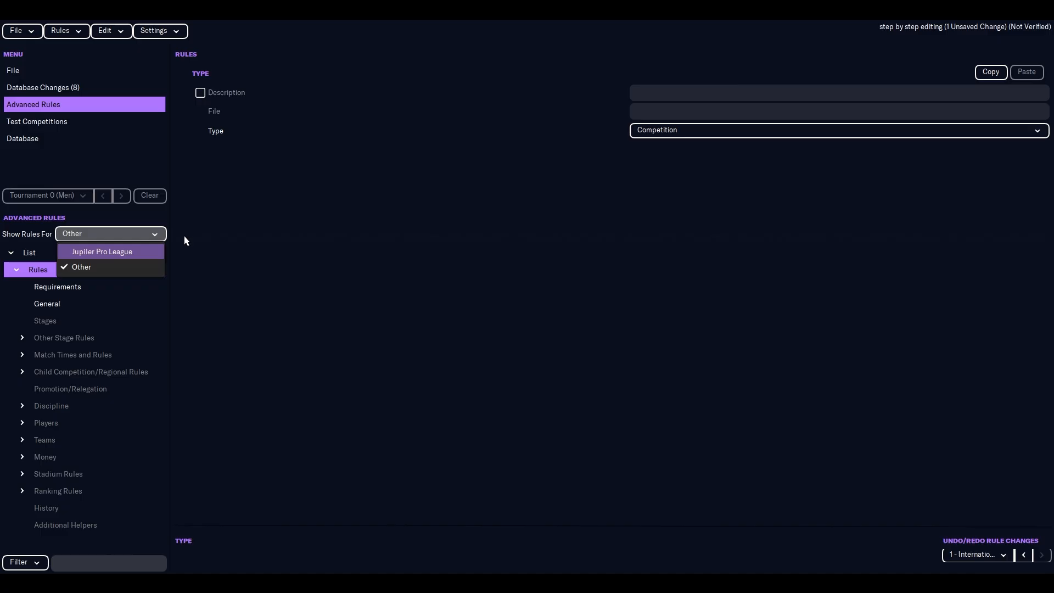
click(292, 213)
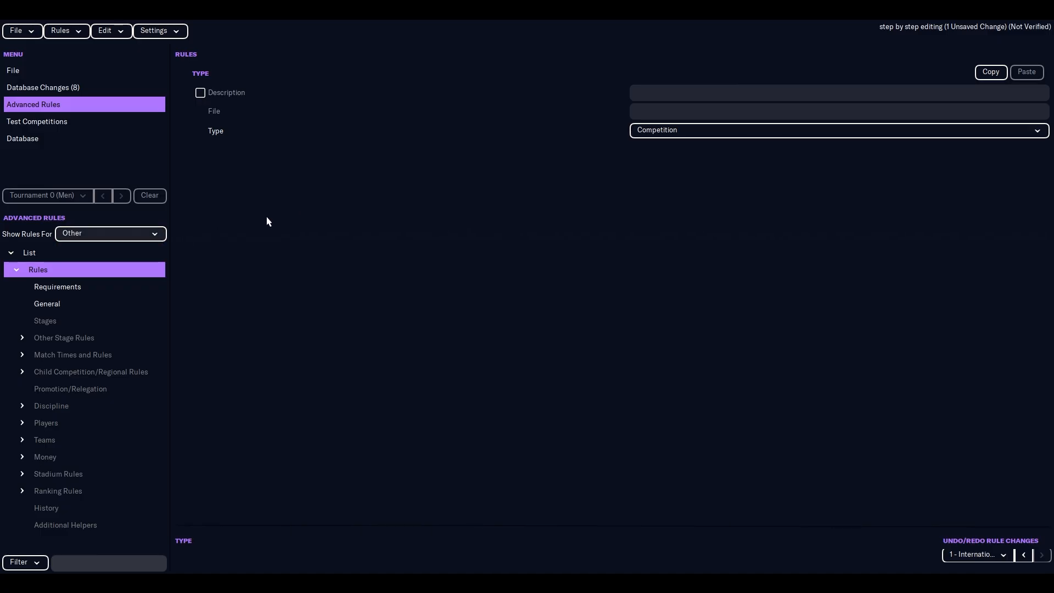
click(55, 289)
click(54, 255)
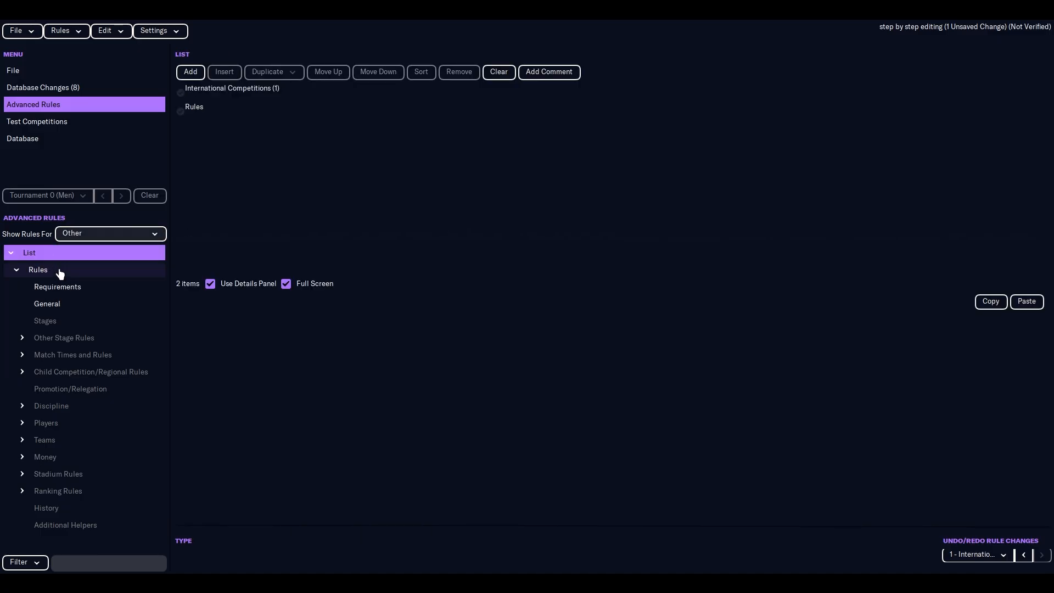
click(65, 289)
click(129, 234)
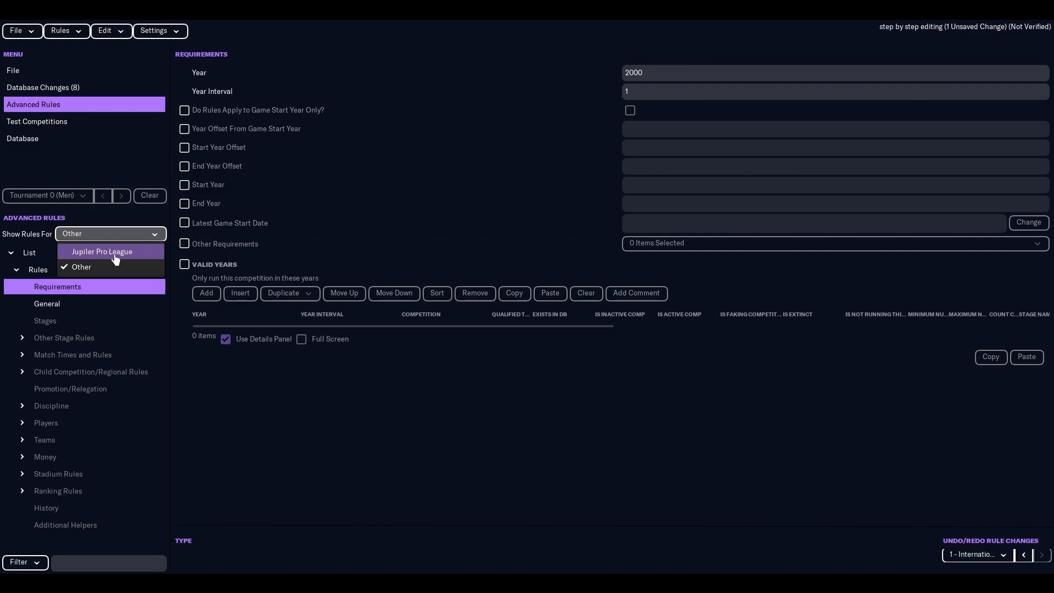
click(42, 254)
click(41, 253)
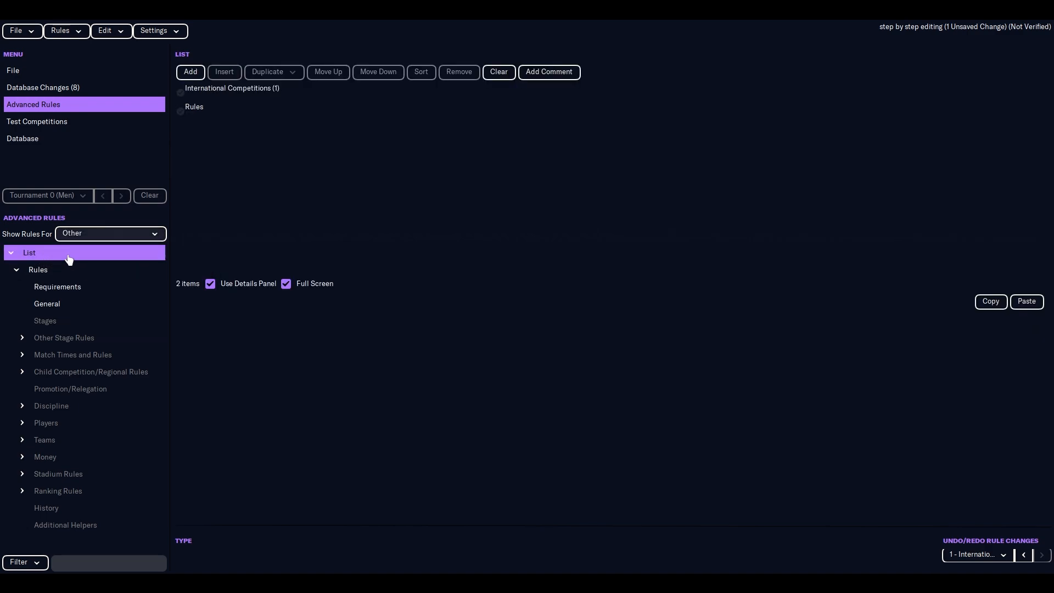
click(242, 100)
click(195, 108)
click(230, 91)
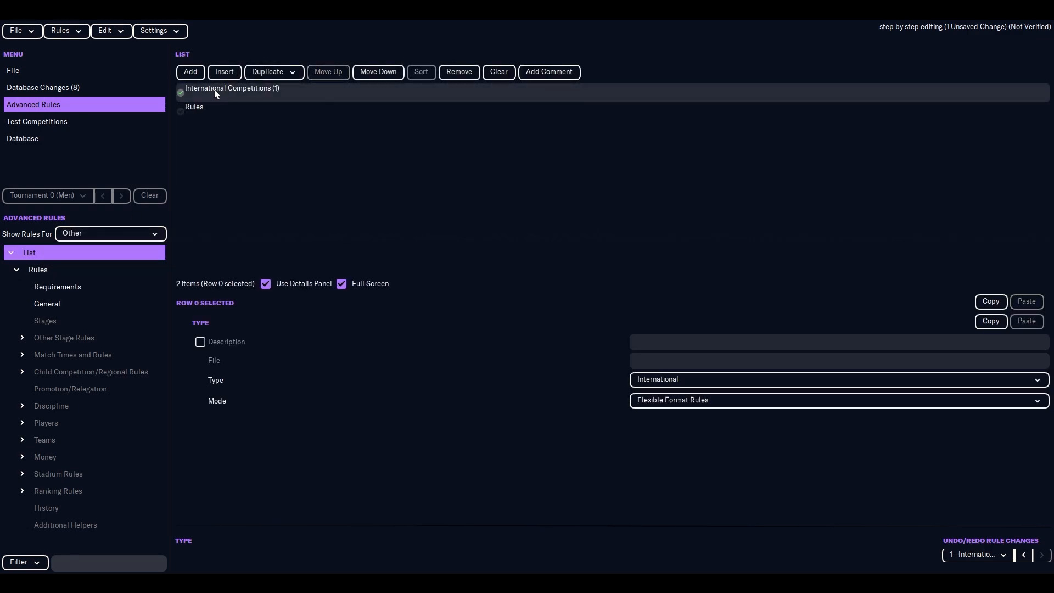
Step: In the Competitions list of the International Competitions rules, replace Jupiler Pro League (Men) with Tournament 0 (Men)
click(18, 271)
click(82, 234)
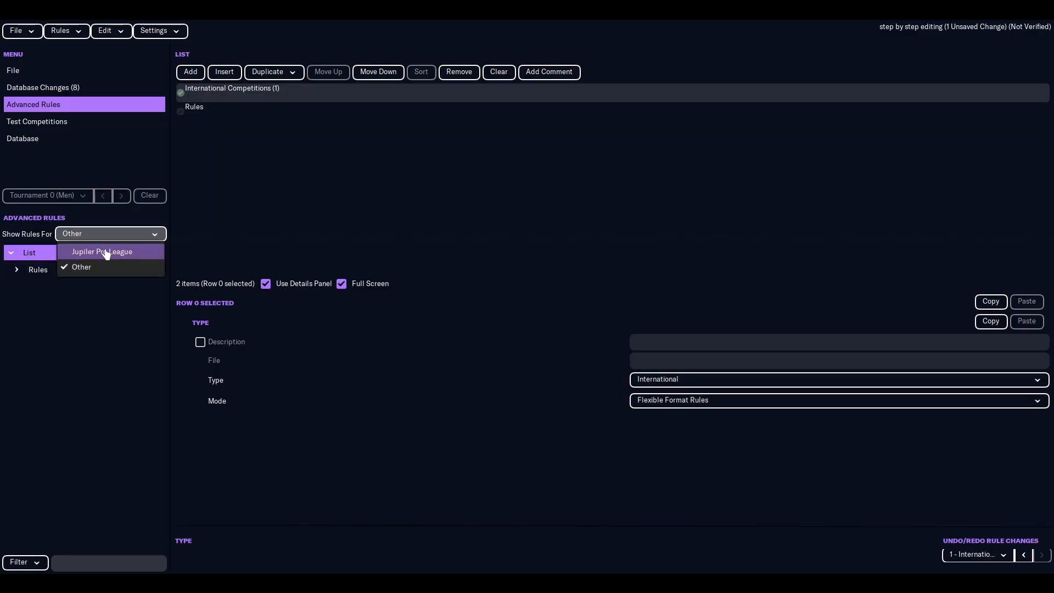
click(106, 253)
click(40, 273)
click(24, 272)
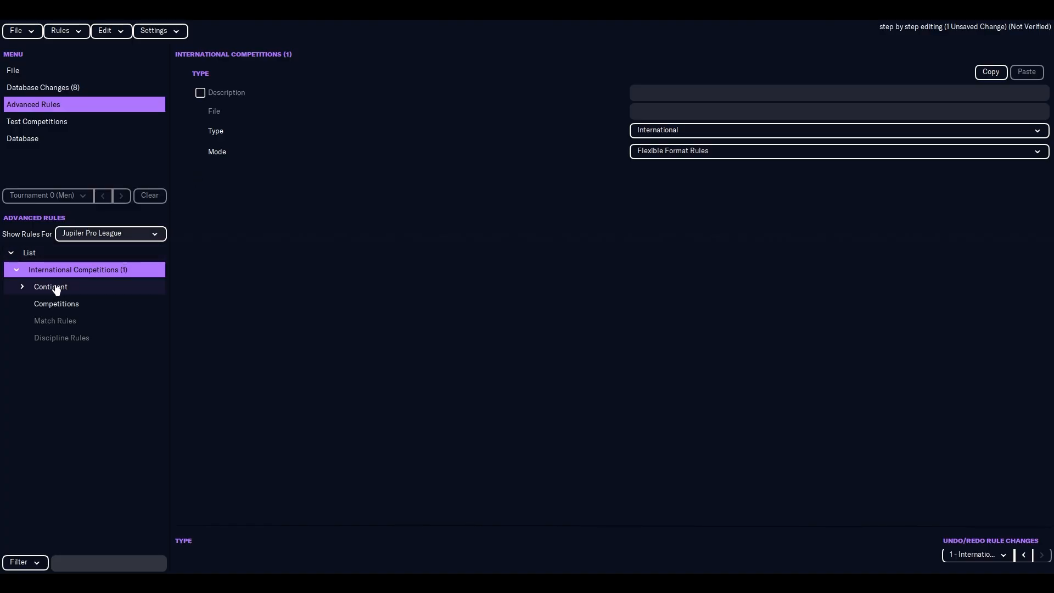
click(41, 303)
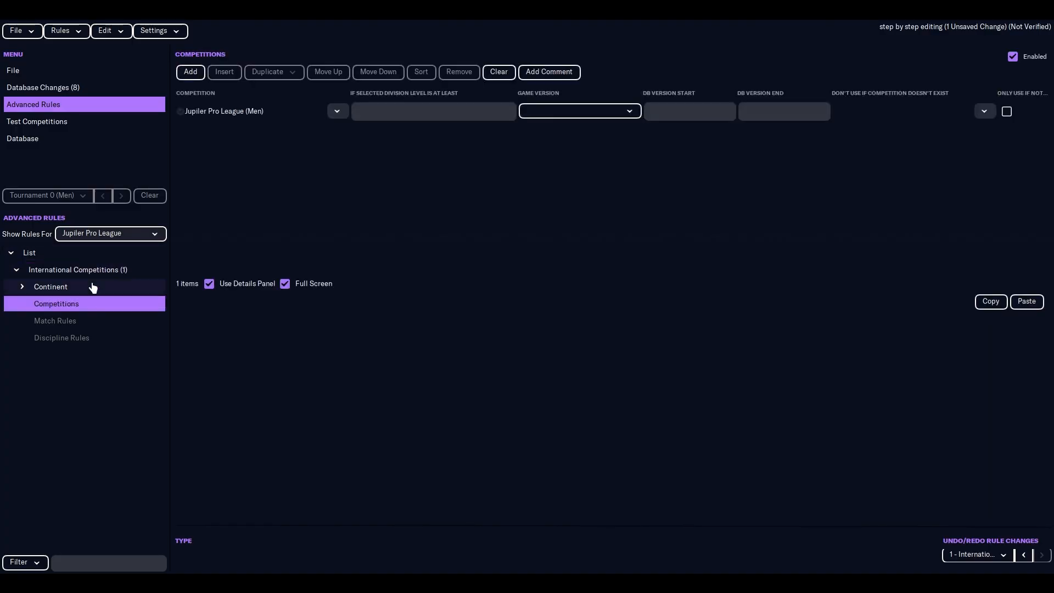
click(241, 118)
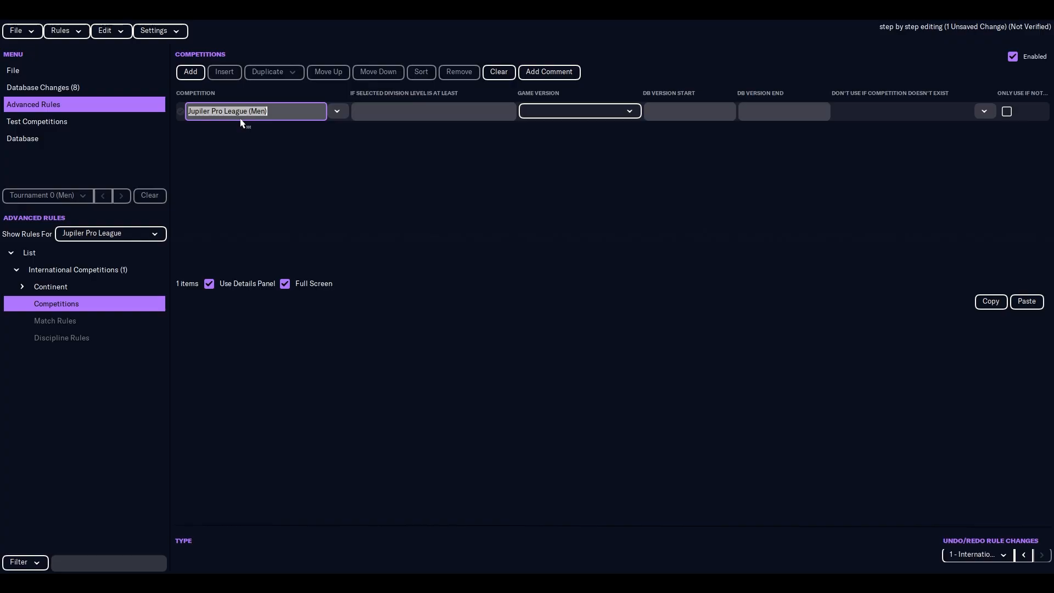
text(tournament 0)
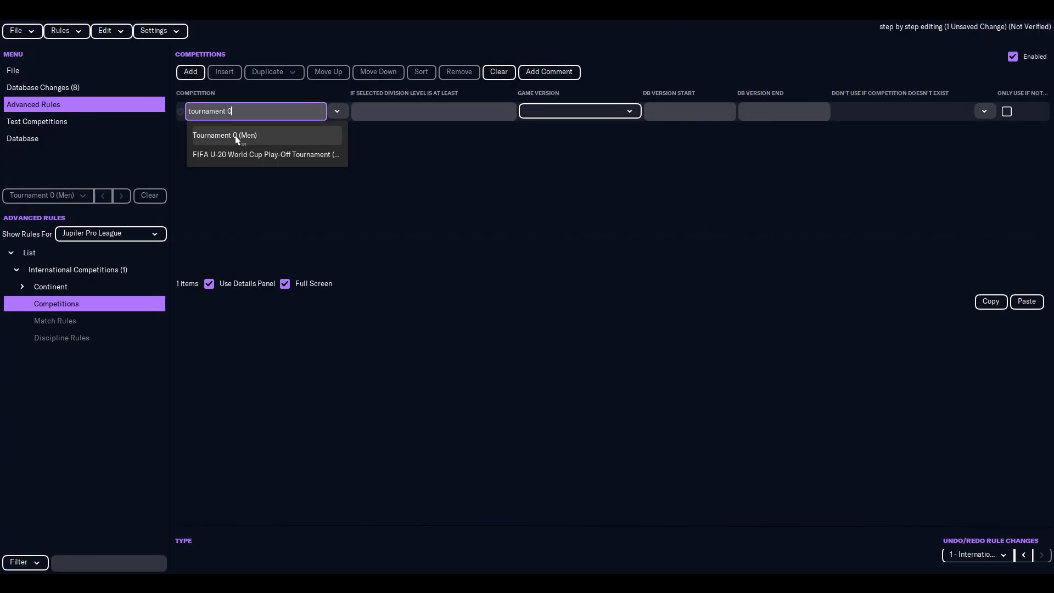
click(233, 135)
Step: Show the rules for Other and set the competition in the Rules entry's general settings to Tournament 0 (Men)
click(90, 252)
click(86, 241)
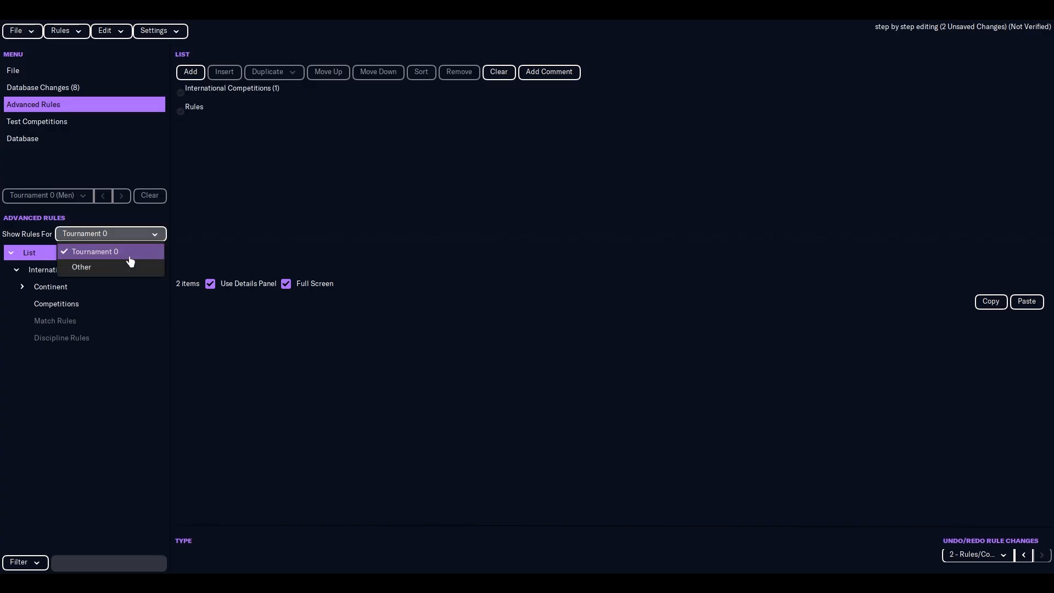
click(113, 266)
click(24, 272)
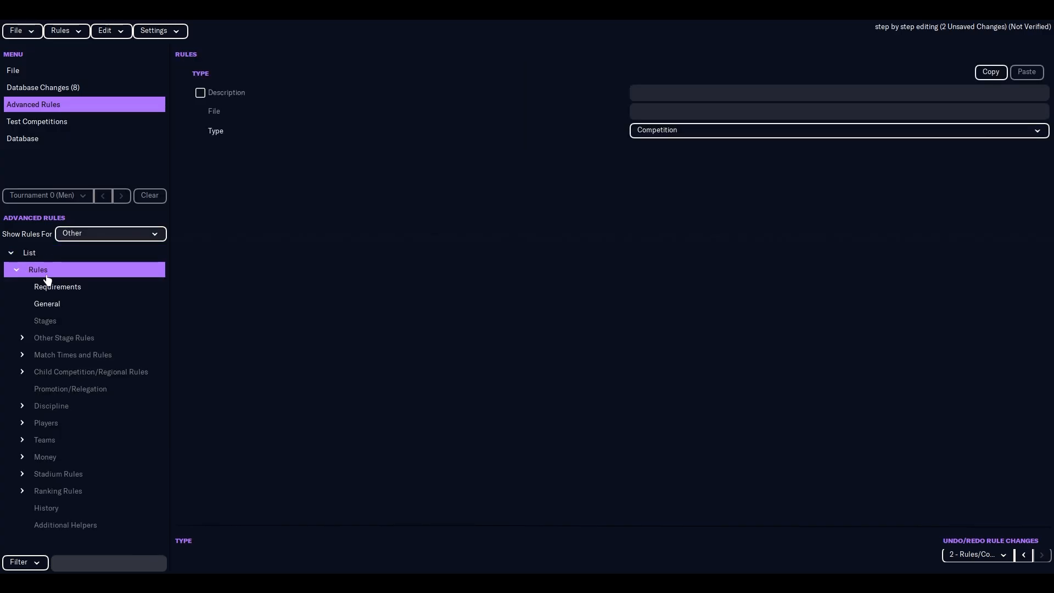
click(50, 287)
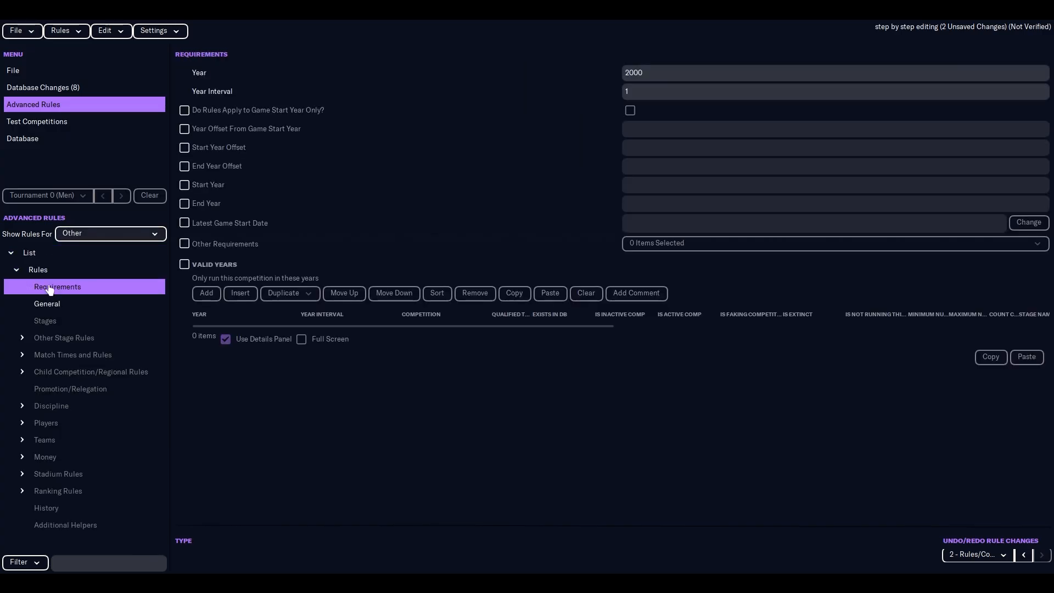
click(75, 307)
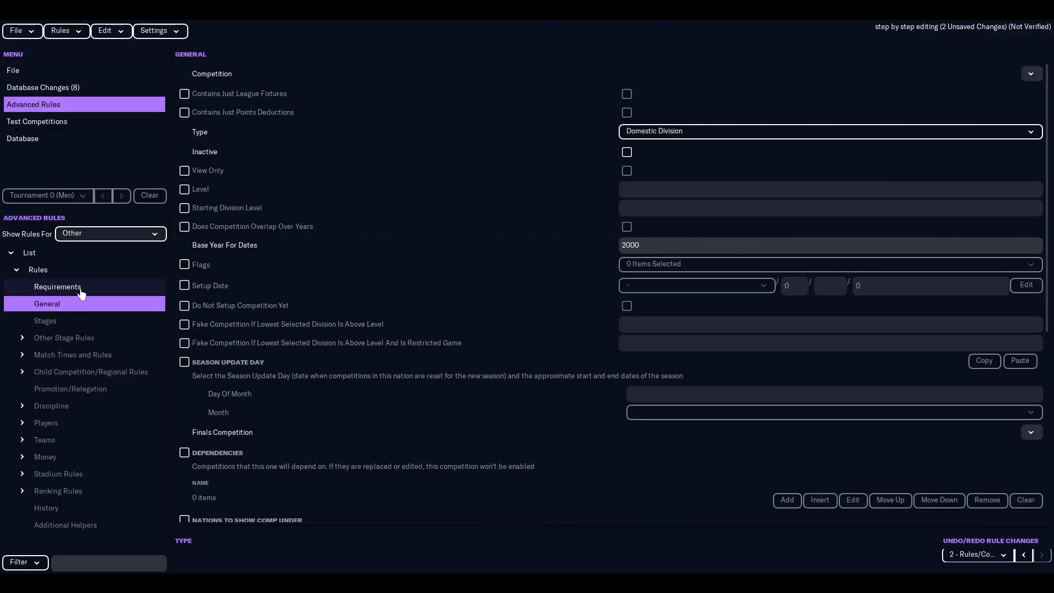
click(707, 76)
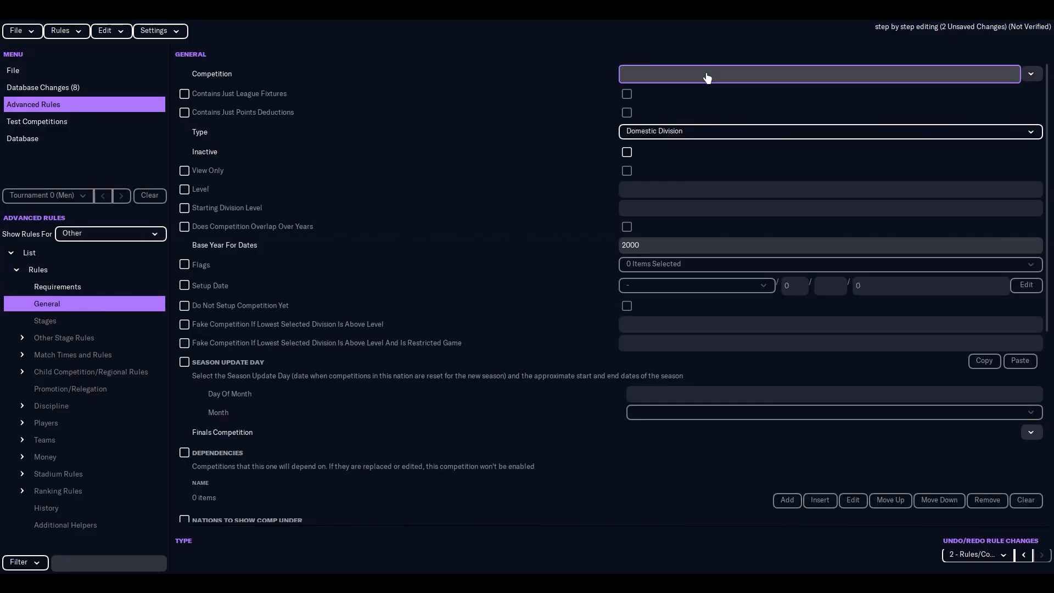
text(tournament 0)
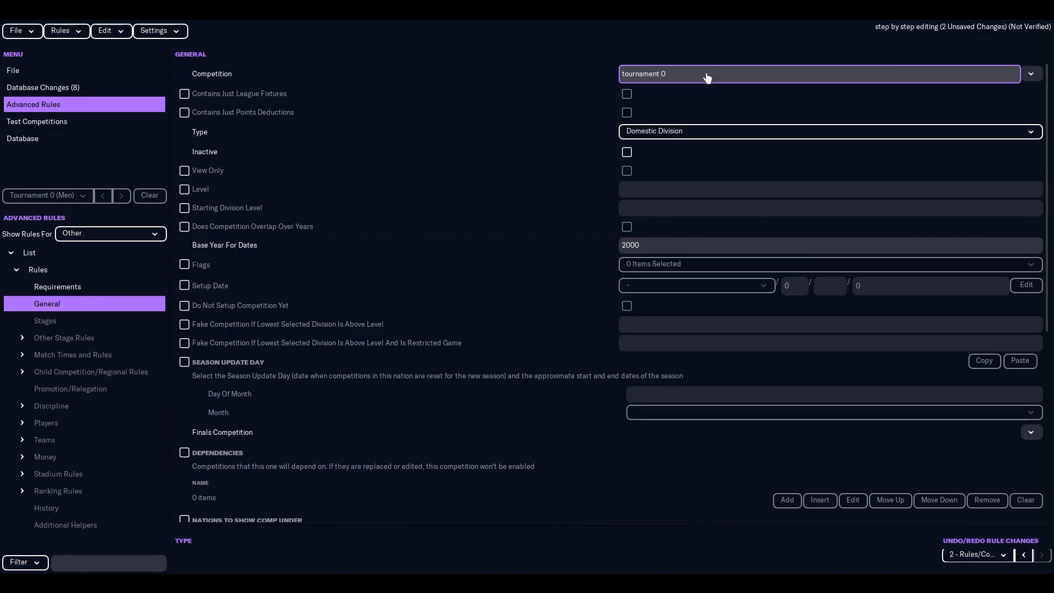
click(707, 98)
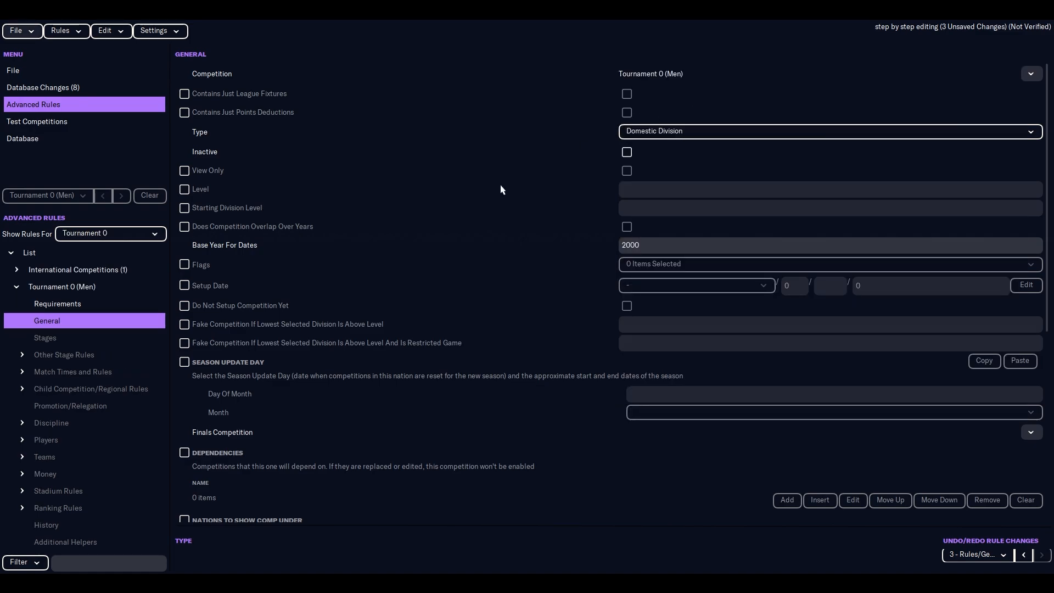
Step: Review the International Competitions and Tournament 0 (Men) entries in the rules list and the competition assigned to the international rules
click(17, 286)
click(98, 254)
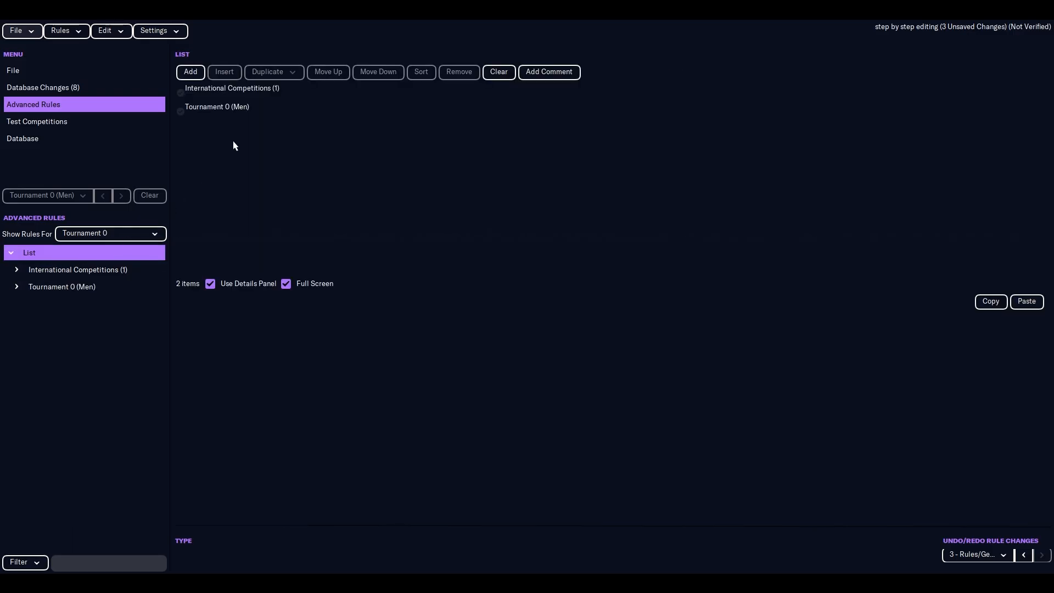
click(247, 93)
click(259, 112)
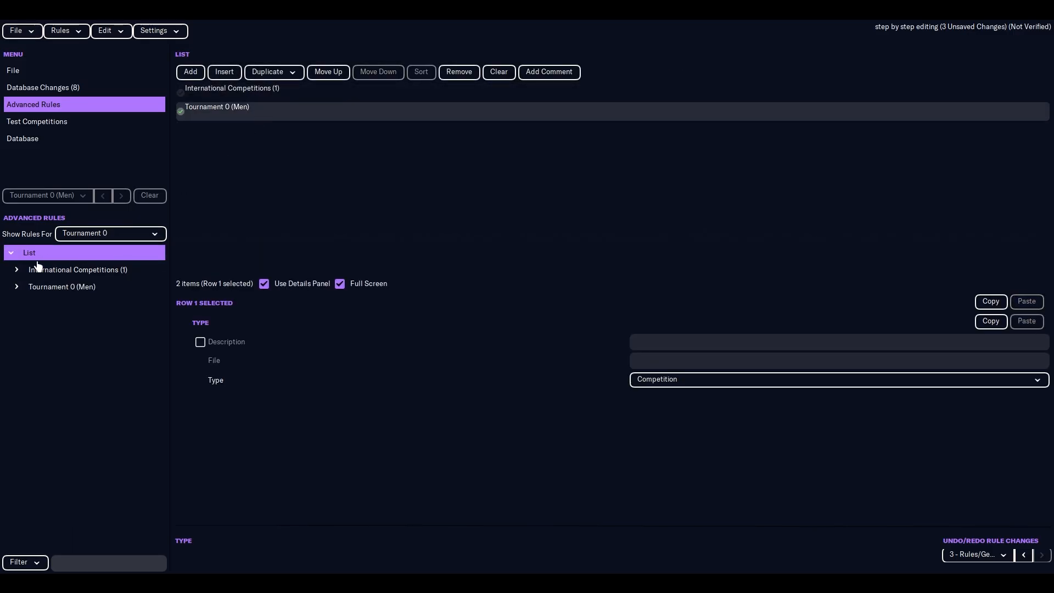
click(66, 270)
click(73, 286)
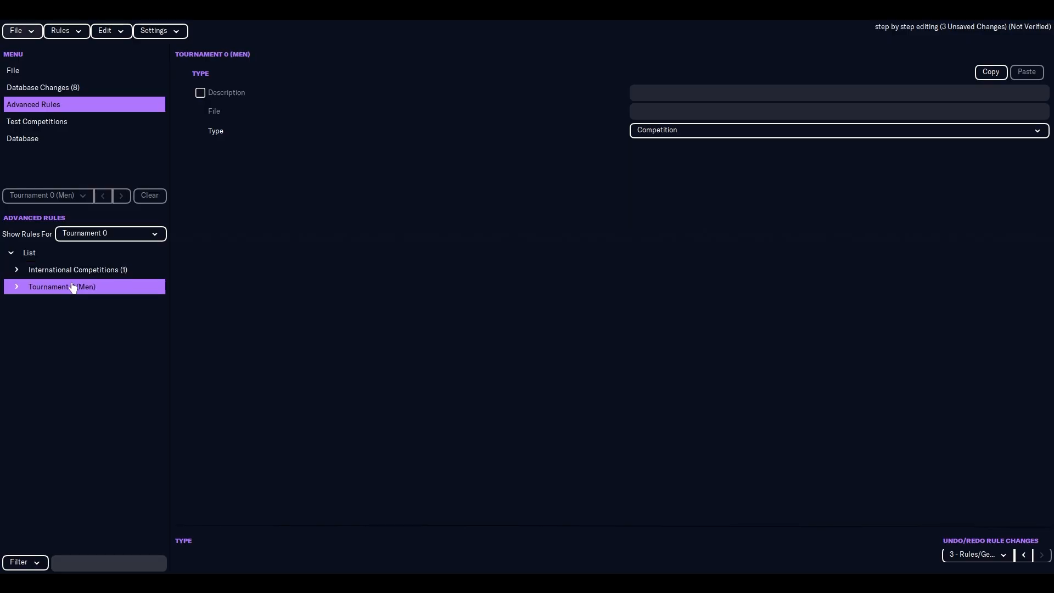
click(36, 274)
click(17, 269)
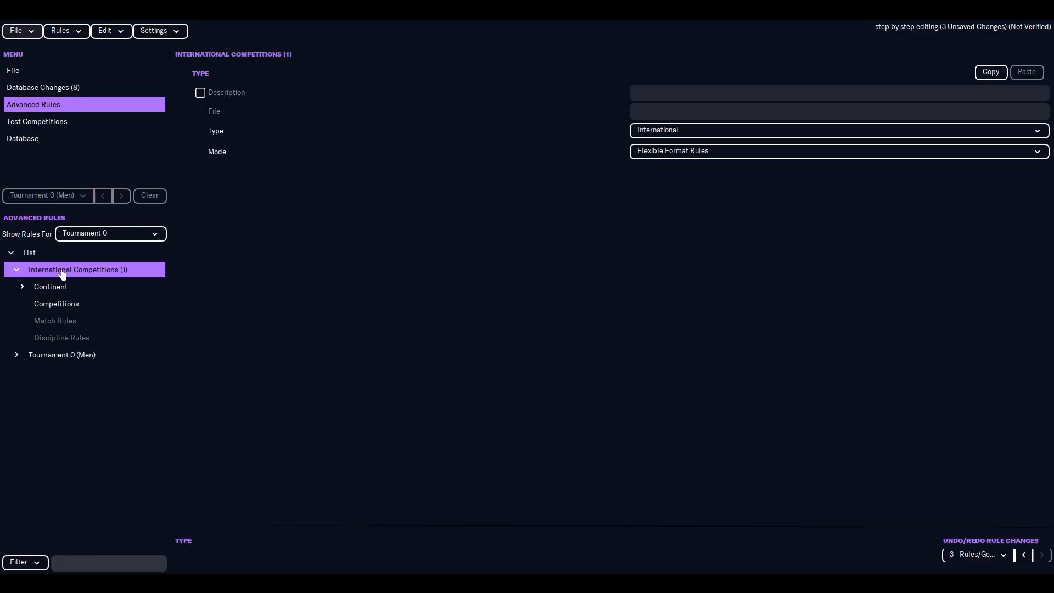
click(57, 307)
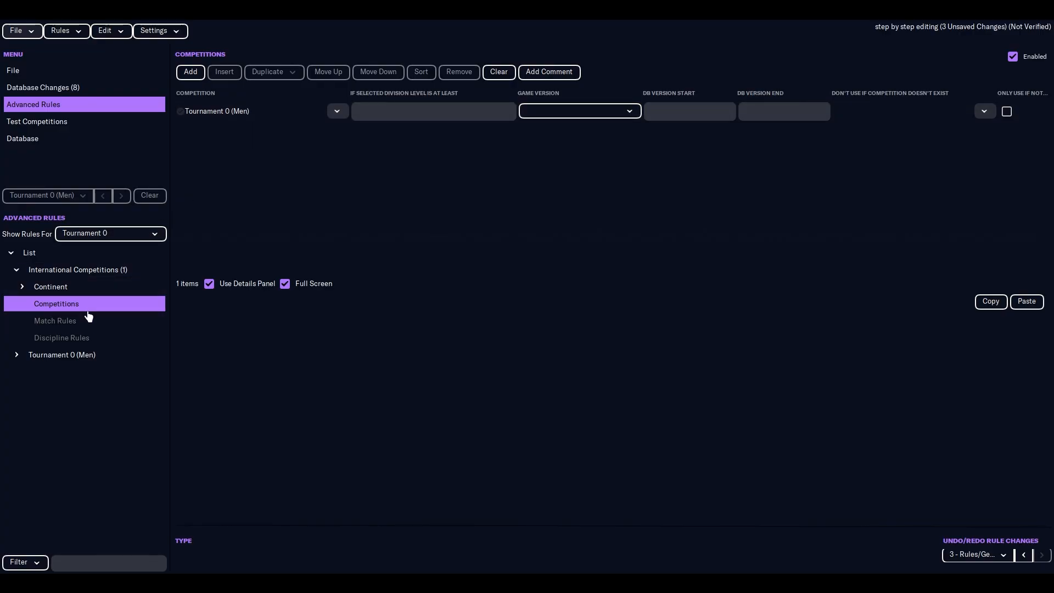
click(80, 257)
click(231, 111)
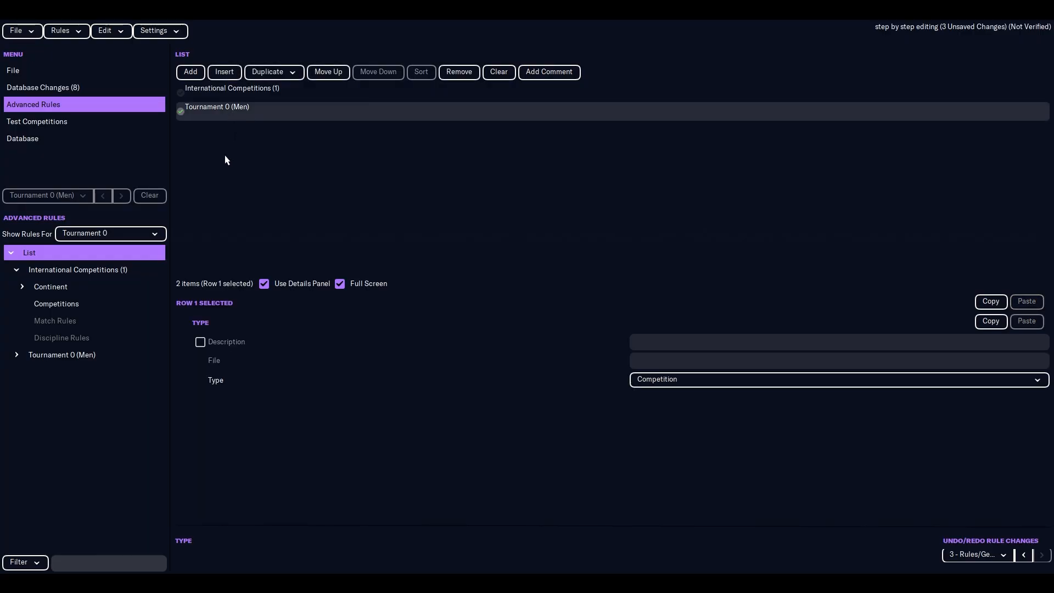
Step: Enable the qualified teams list in the Tournament 0 (Men) team rules and add an entry to it
click(17, 355)
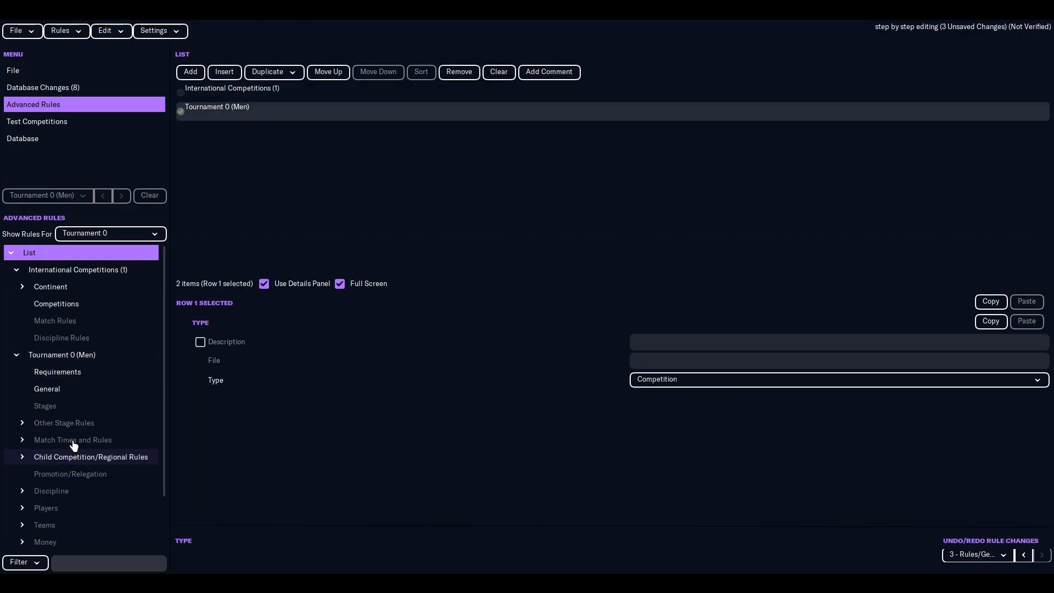
click(59, 390)
click(57, 406)
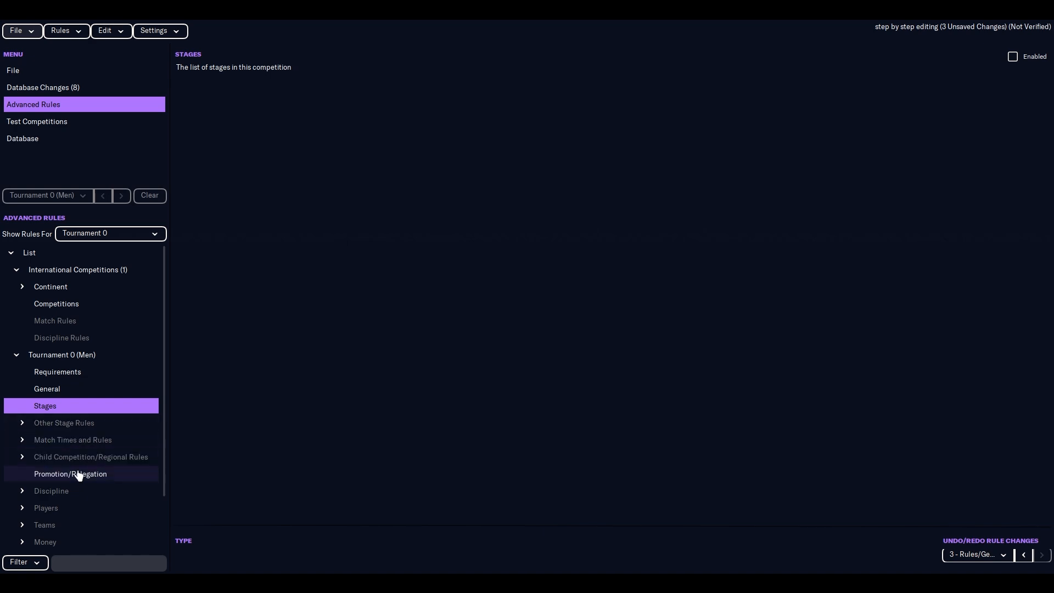
scroll(81, 472, down, 1)
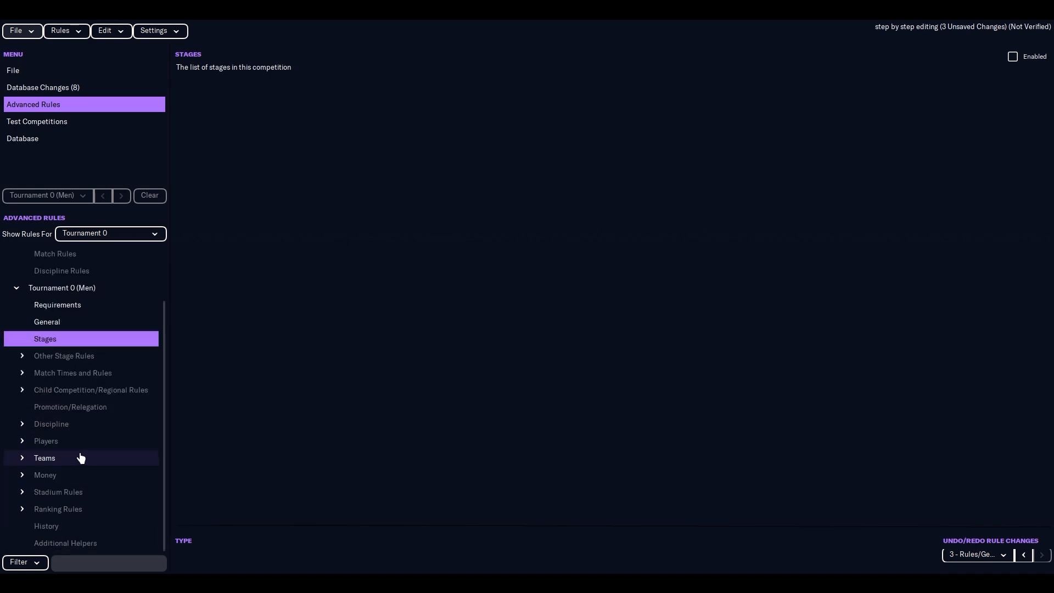
click(45, 458)
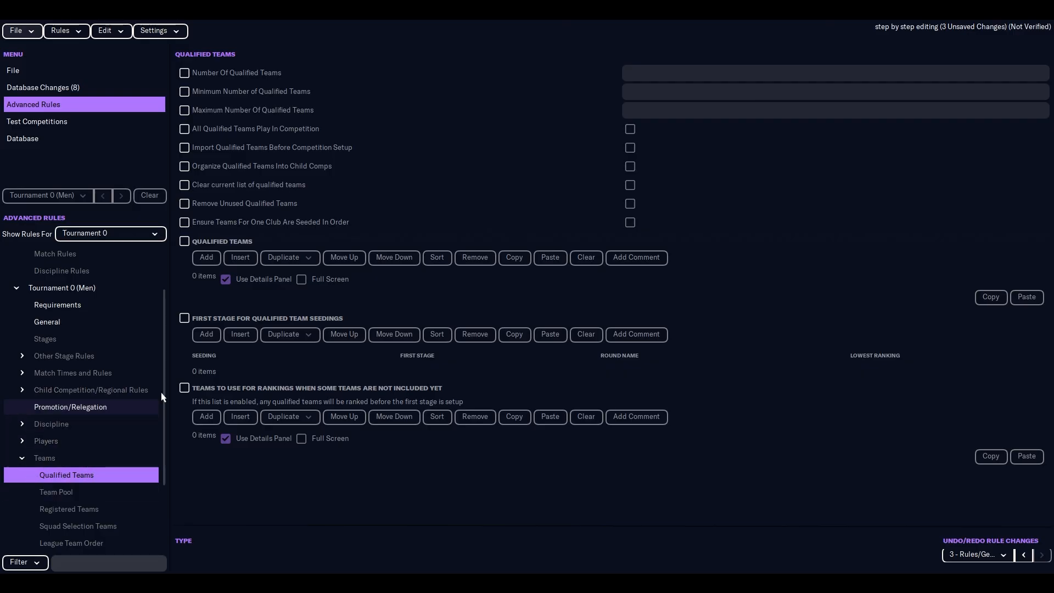
scroll(62, 375, up, 3)
scroll(61, 375, down, 5)
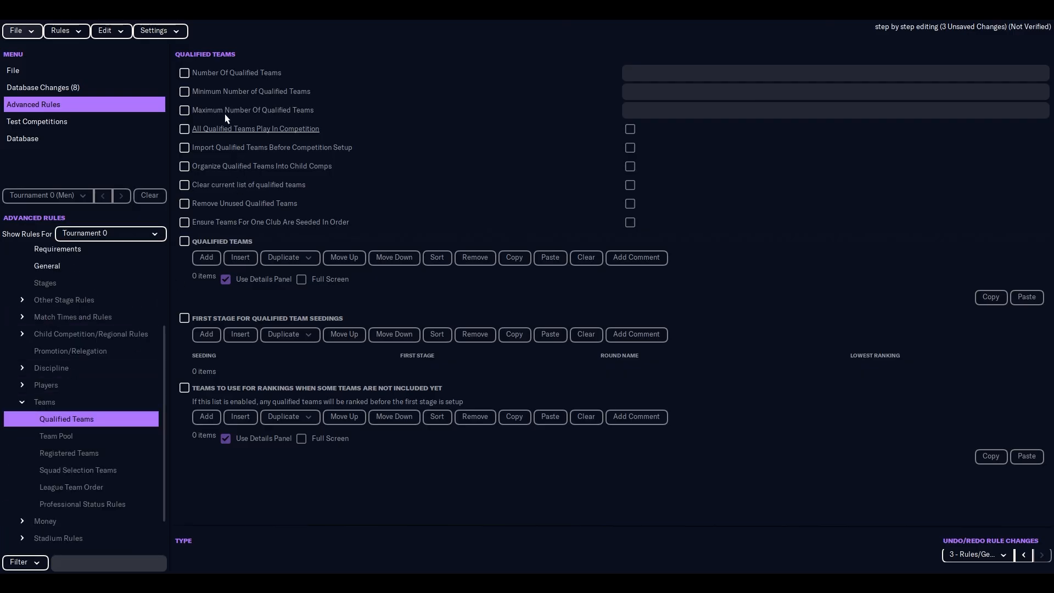
click(184, 241)
click(207, 257)
scroll(736, 427, down, 6)
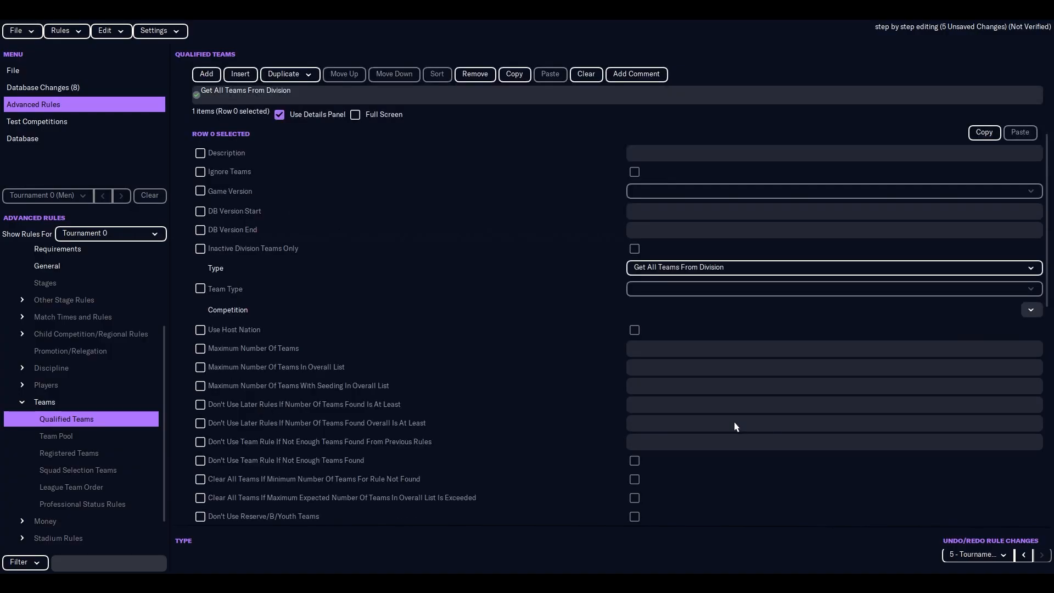
Step: Change the new qualified teams entry's type to Get Random National Team
click(688, 271)
scroll(702, 393, down, 2)
scroll(703, 360, up, 1)
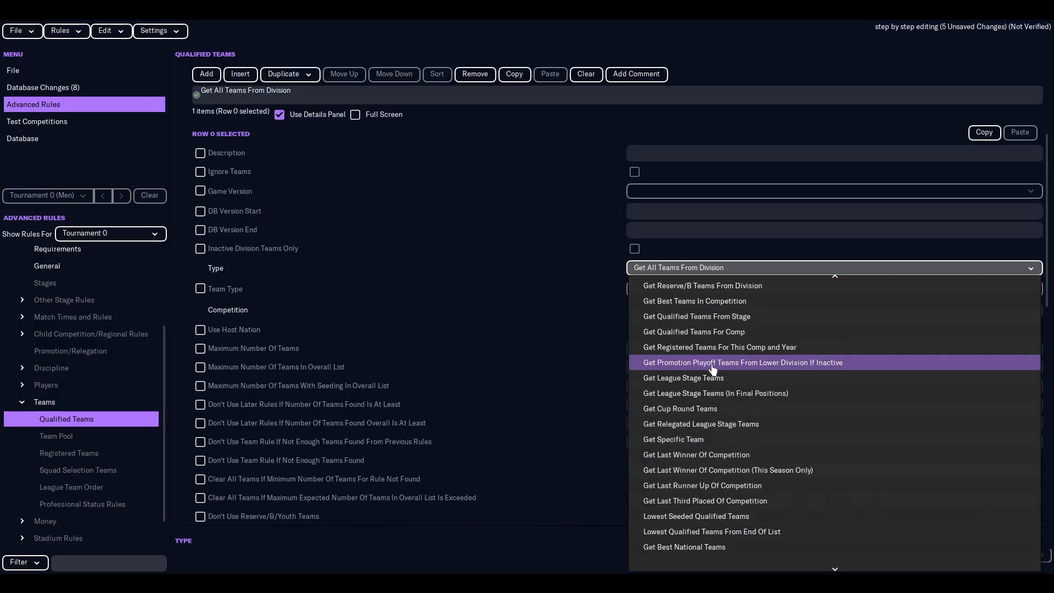
scroll(706, 439, down, 5)
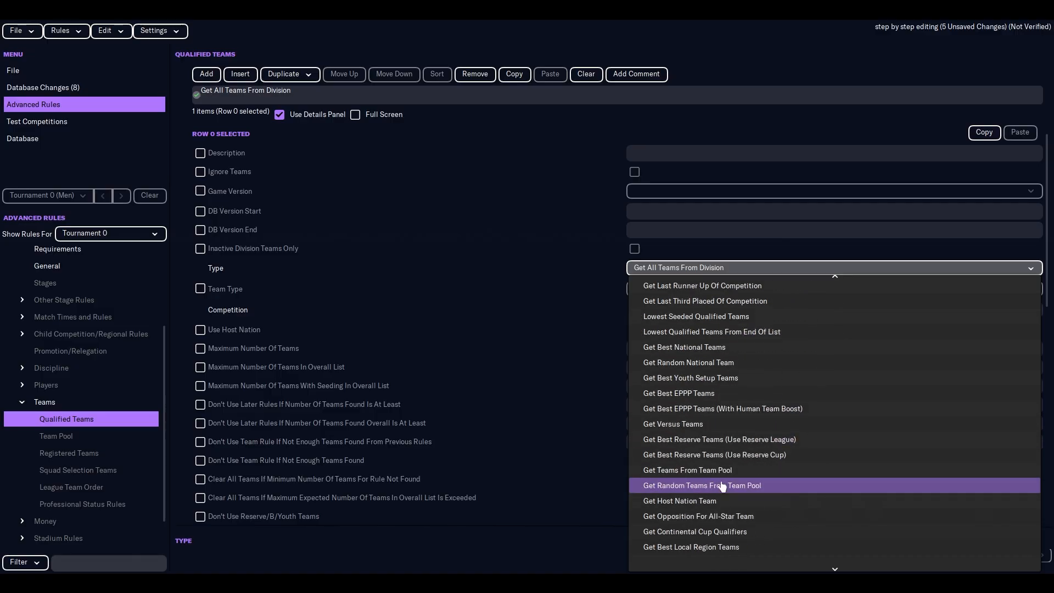
scroll(711, 474, down, 1)
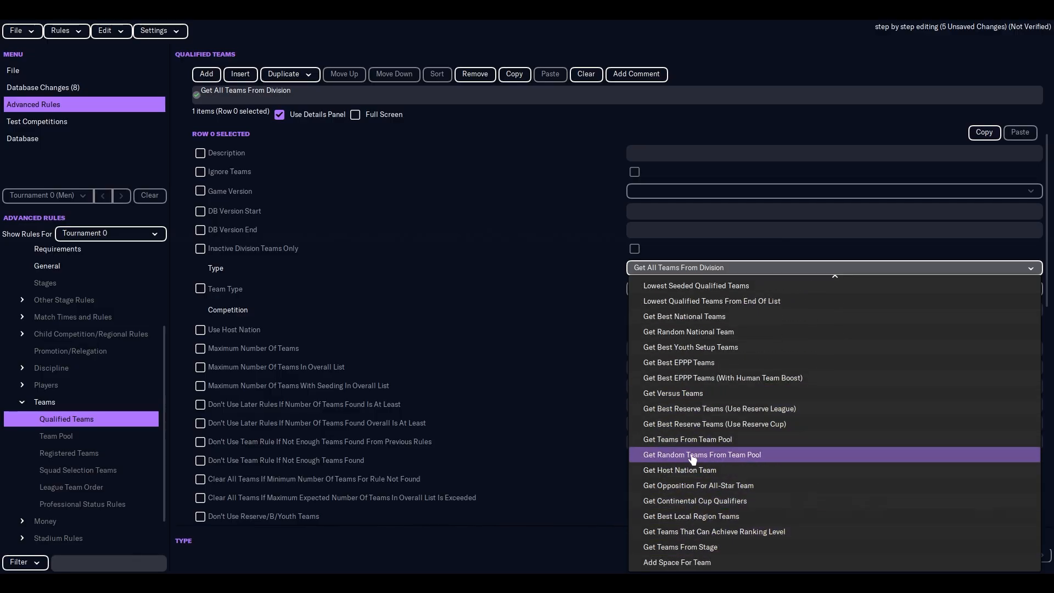
click(687, 332)
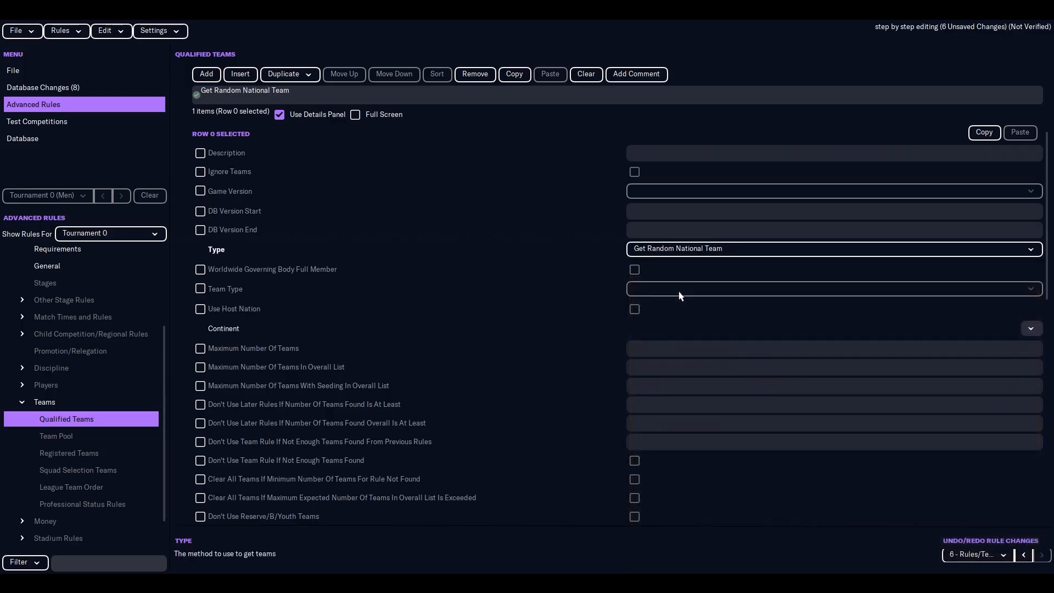
Step: Enable the maximum number of teams for the random national team entry and set it to 2
click(200, 349)
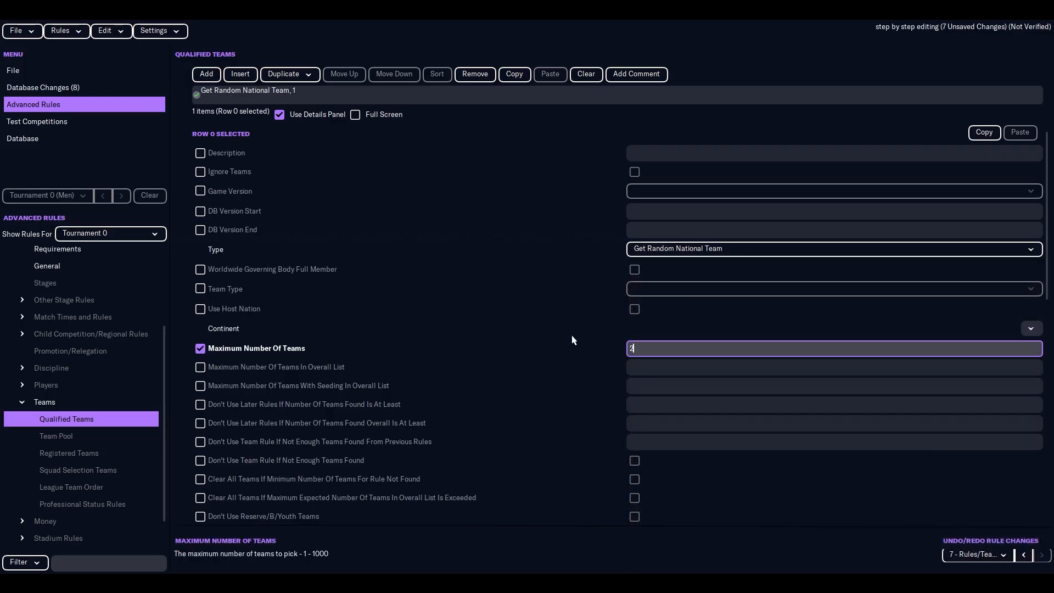
text(2)
key(Return)
scroll(417, 312, up, 3)
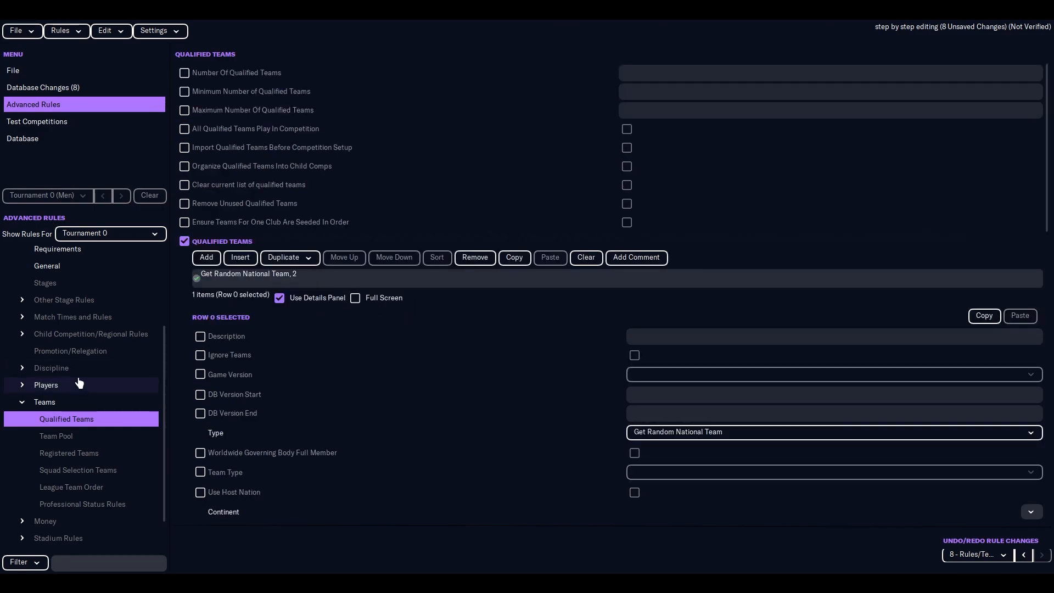
Step: Enable stages for Tournament 0 (Men) and add a league stage to the list
scroll(77, 380, up, 2)
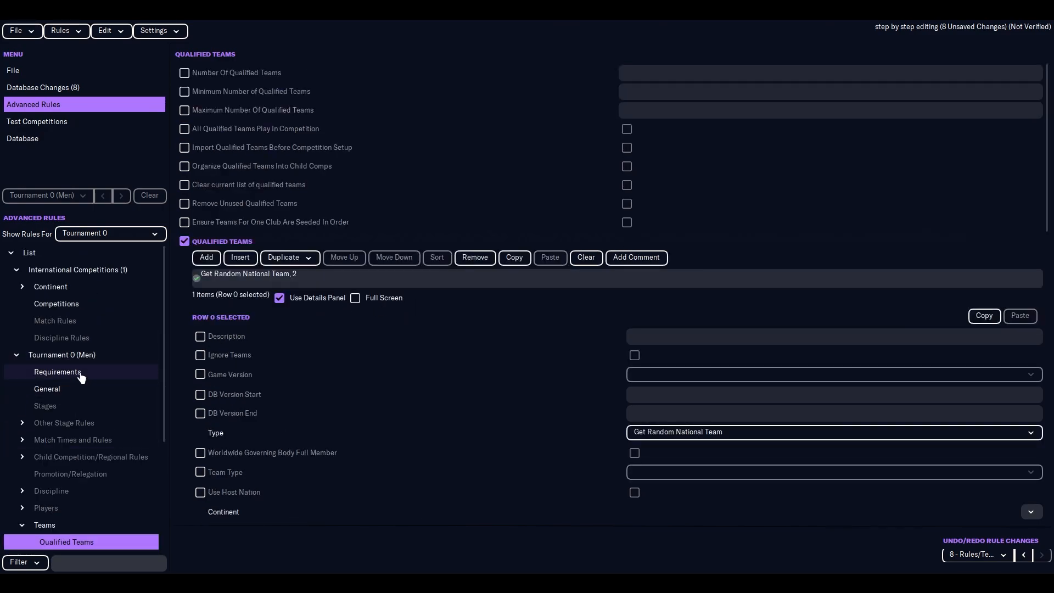
click(83, 372)
click(67, 391)
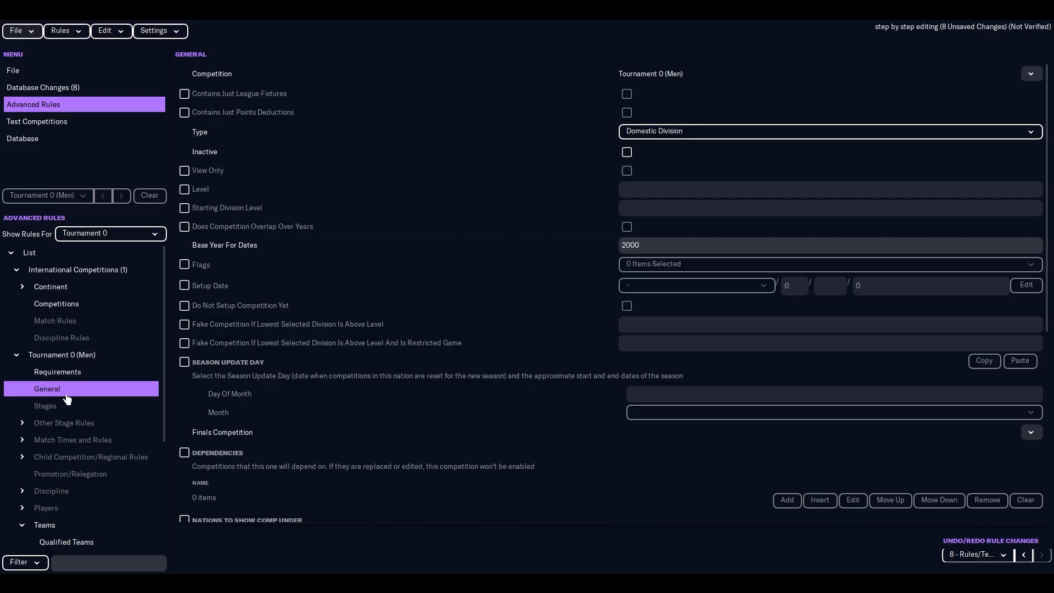
click(67, 405)
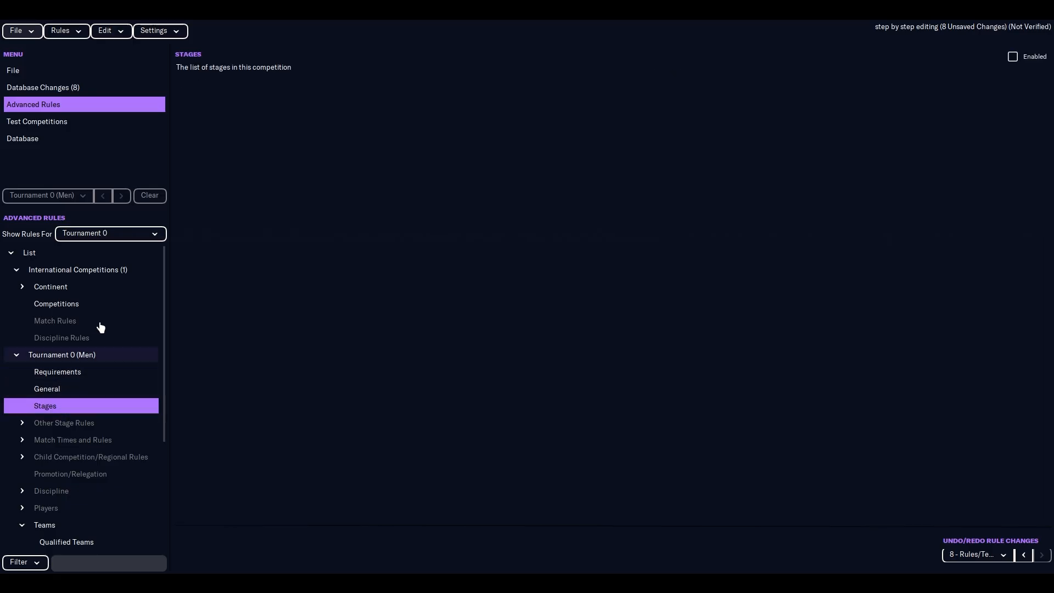
click(1012, 57)
click(191, 84)
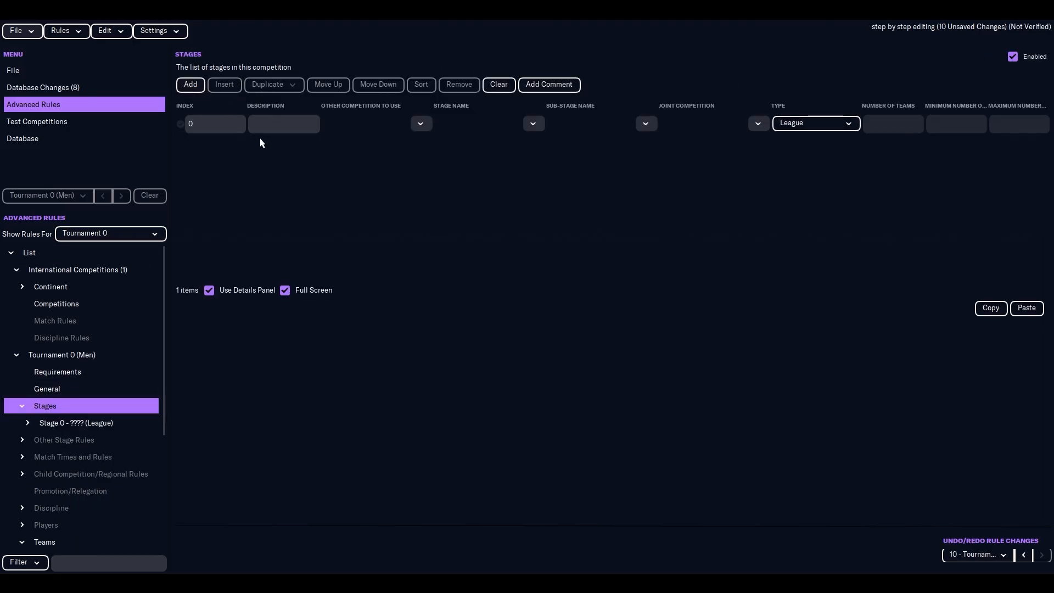
click(216, 125)
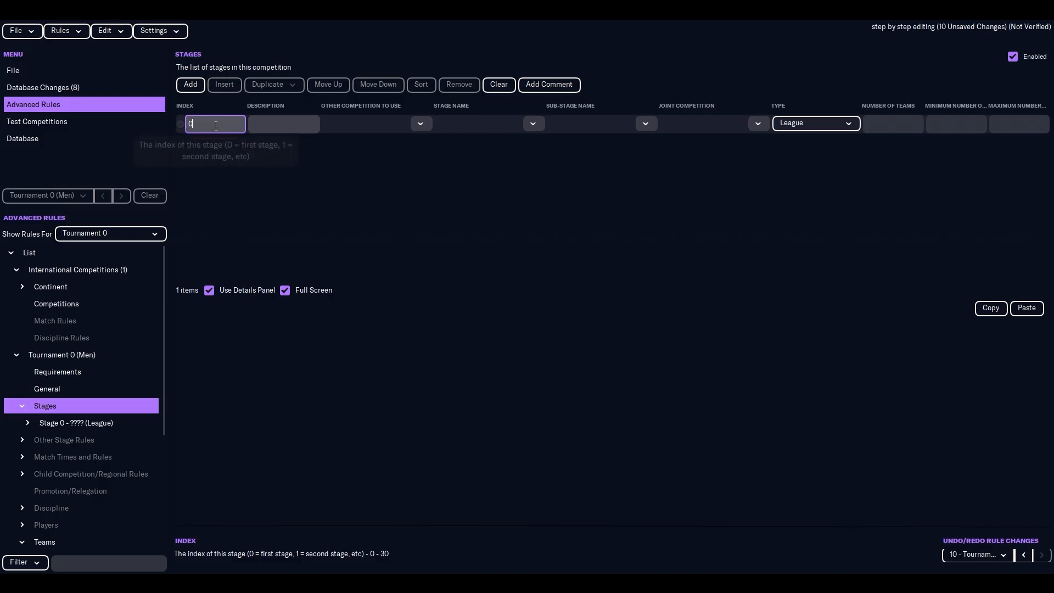
Step: Set the first stage's name to Main Stage
click(294, 123)
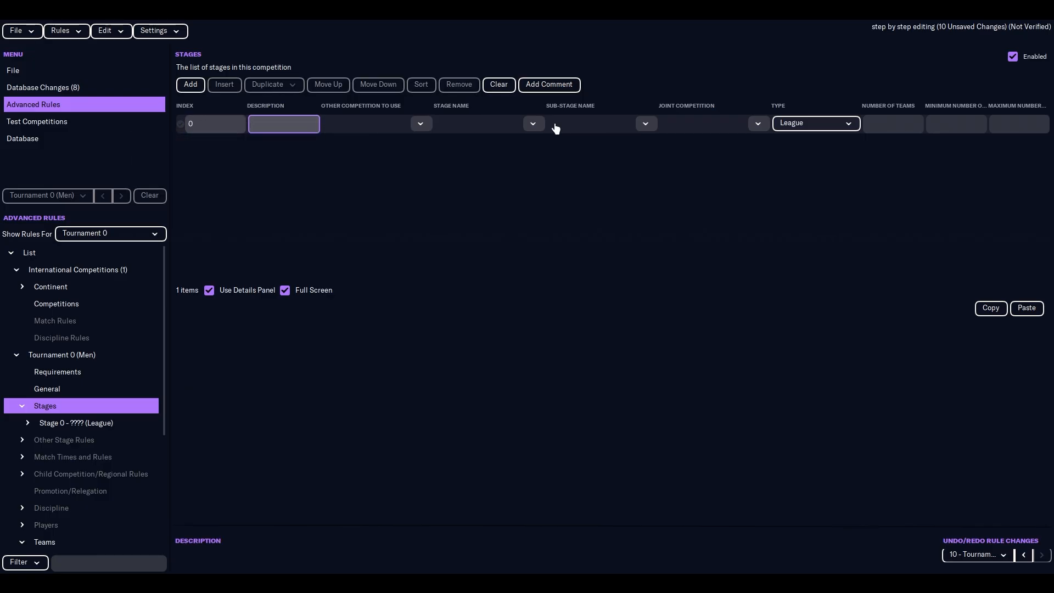
click(503, 122)
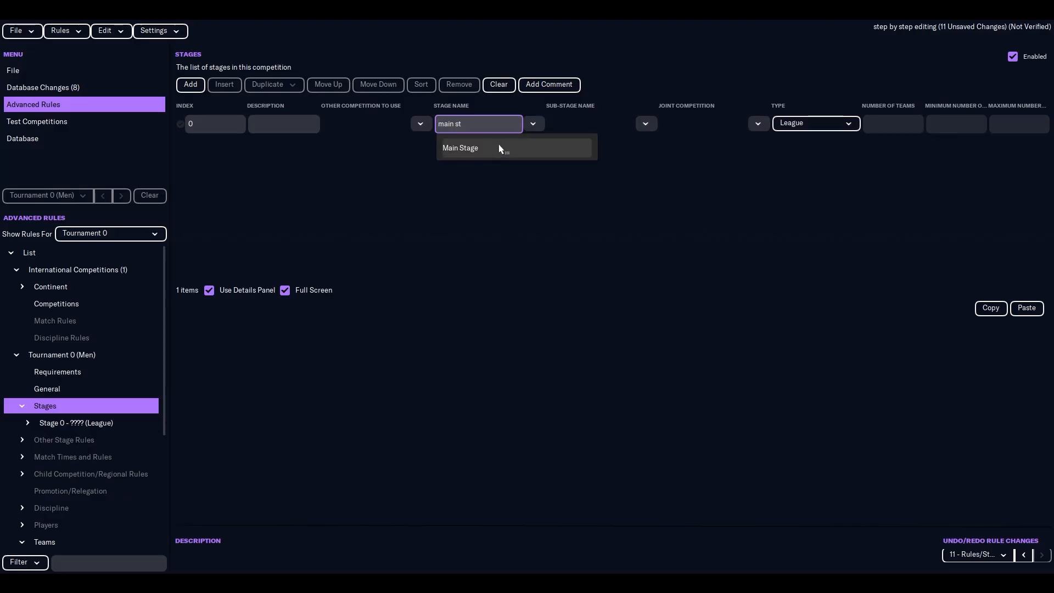
click(498, 147)
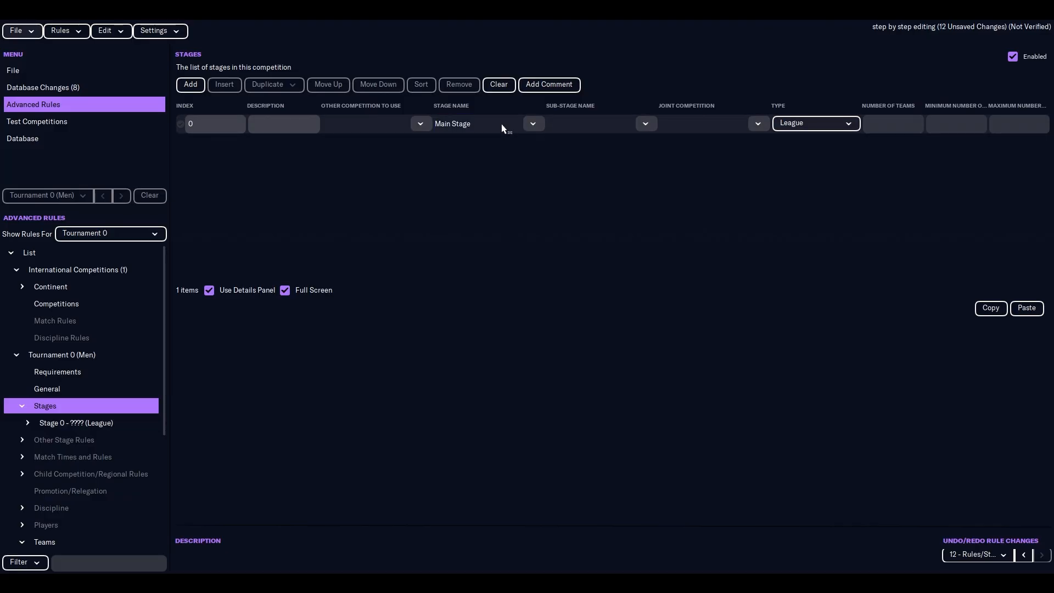
Step: Change the first stage's name to Final and its type to Cup
click(502, 129)
key(ctrl+a)
text(F)
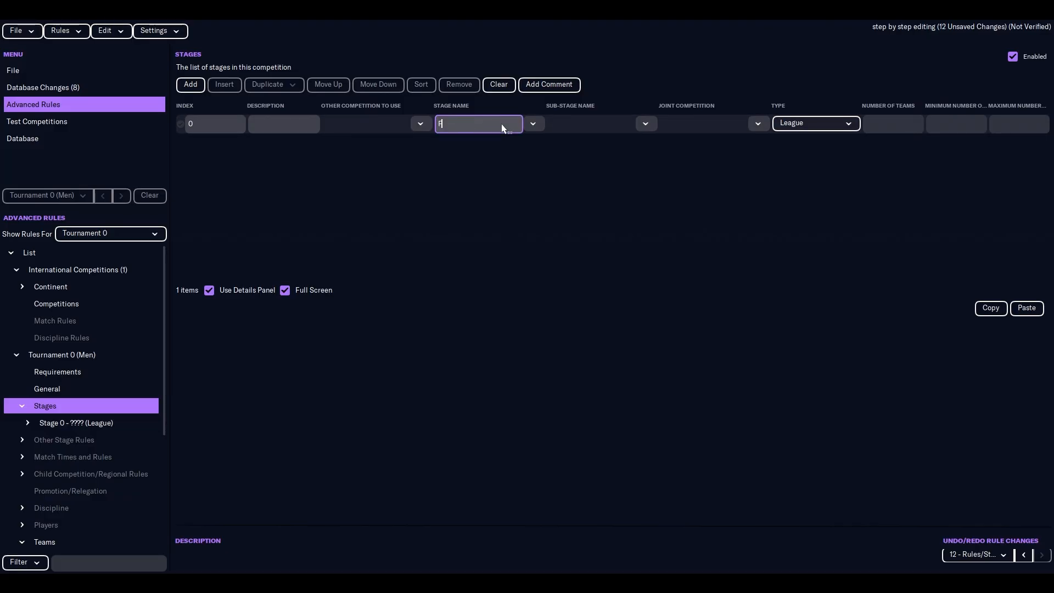
click(500, 187)
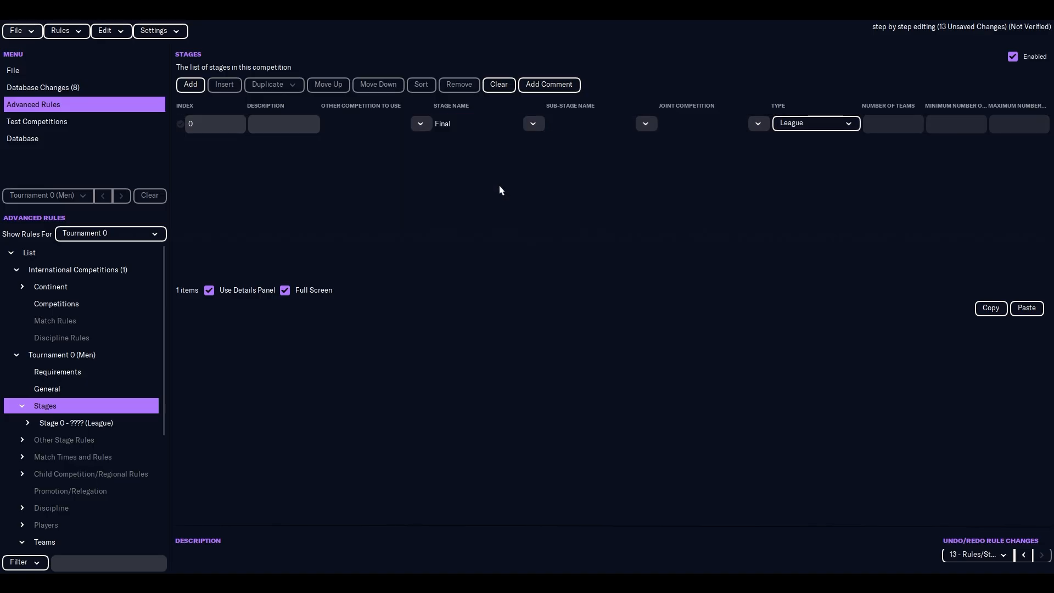
click(793, 124)
click(798, 157)
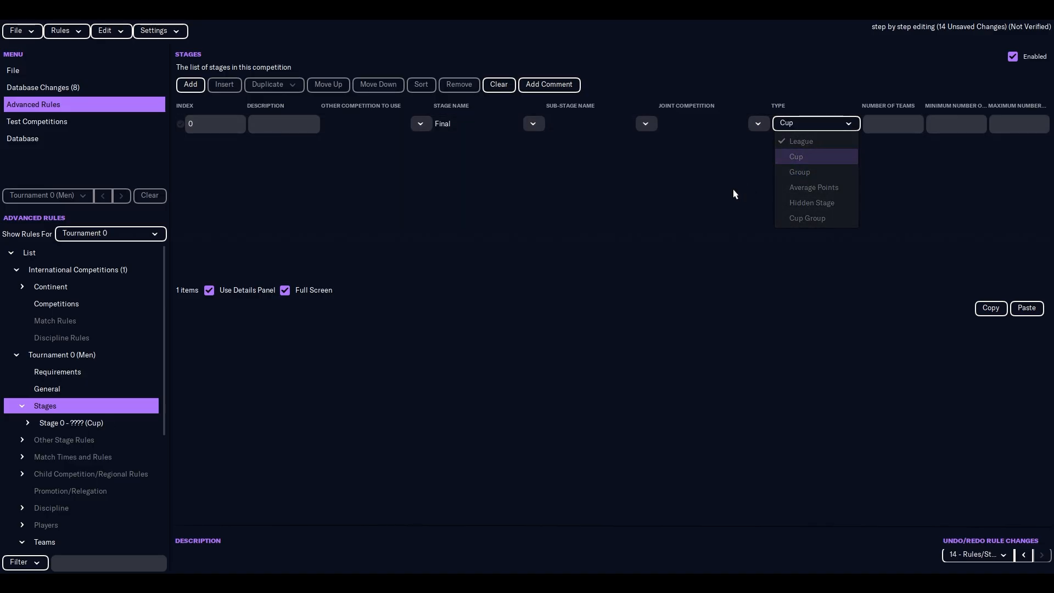
Step: Open the cup stage's own settings and set its Stage ID to 0
click(215, 124)
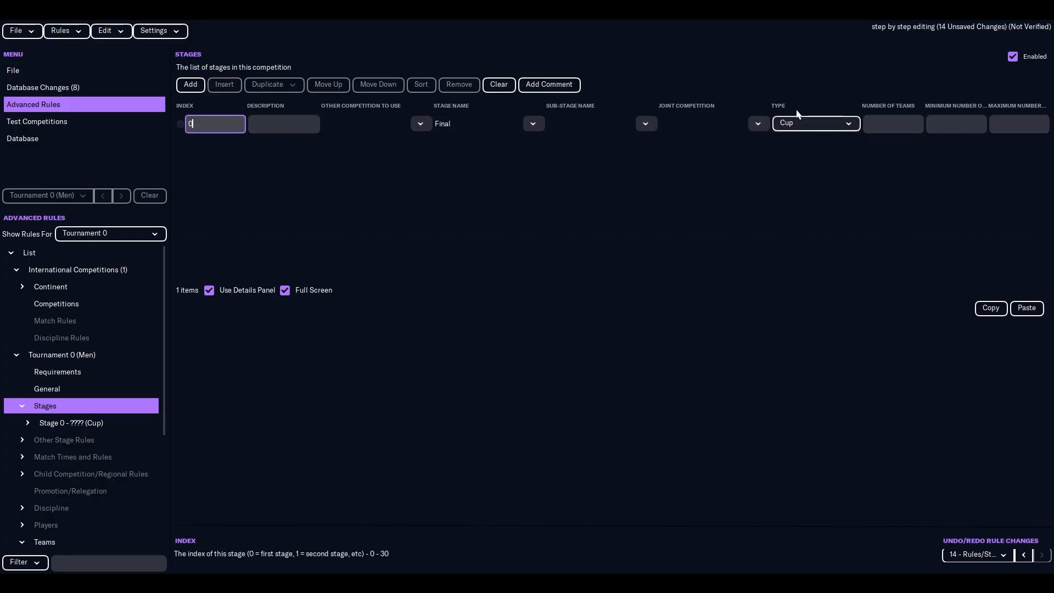
click(889, 123)
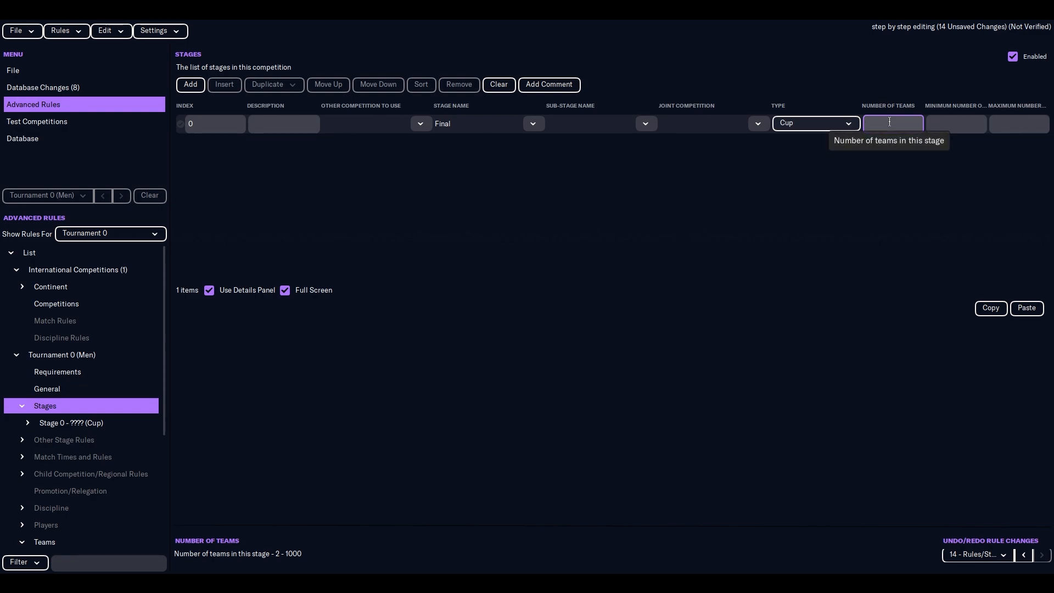
click(60, 422)
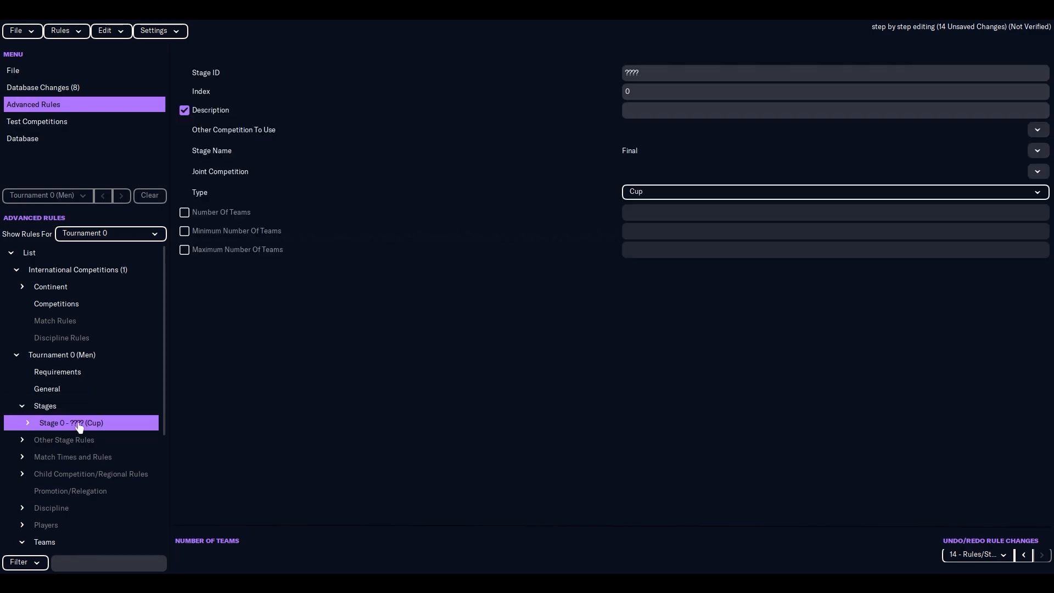
click(30, 424)
click(58, 406)
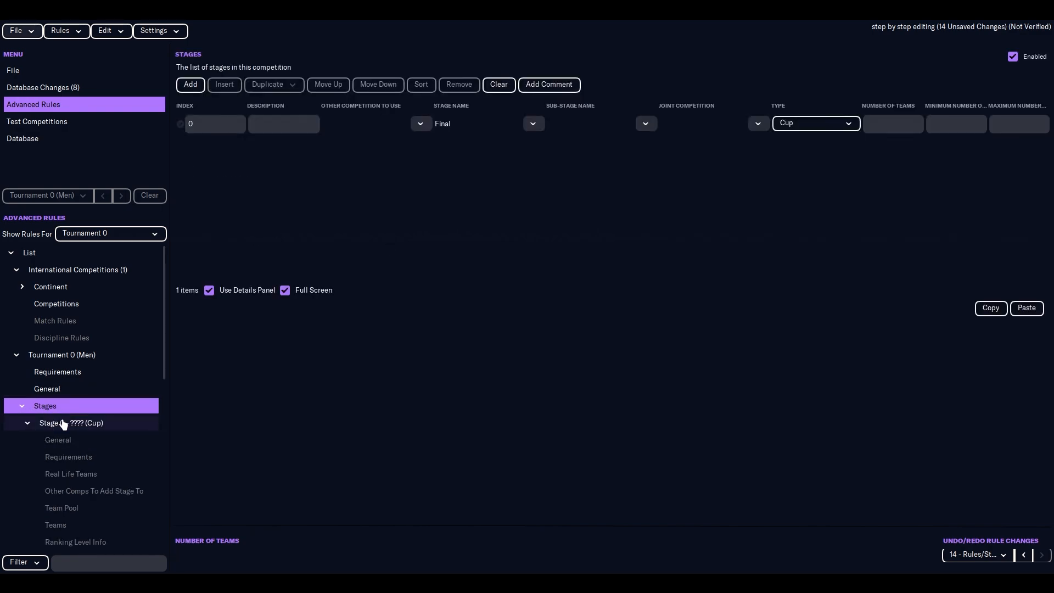
click(61, 421)
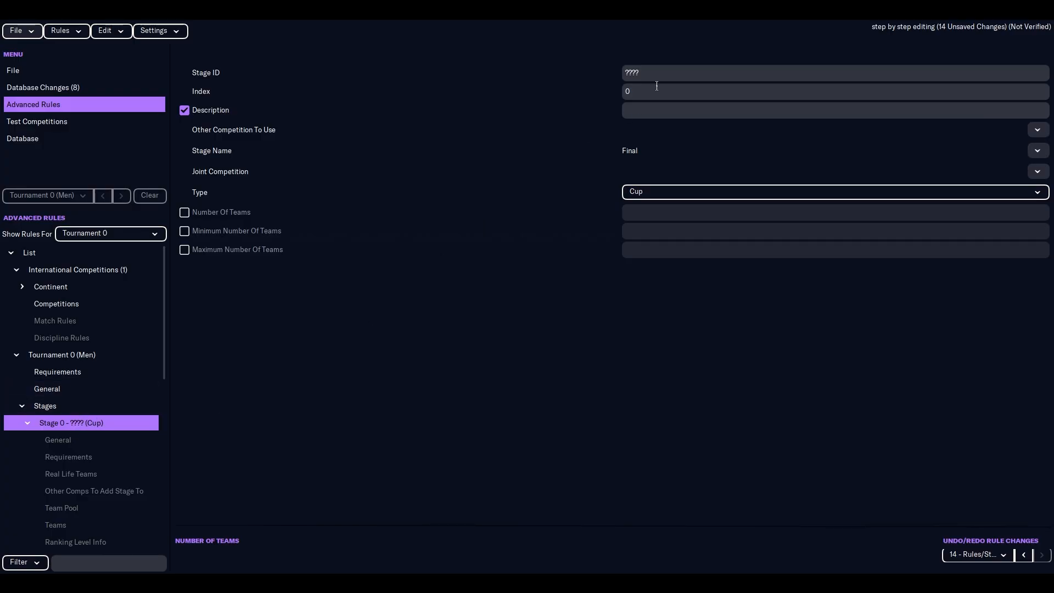
click(549, 77)
text(0)
key(Tab)
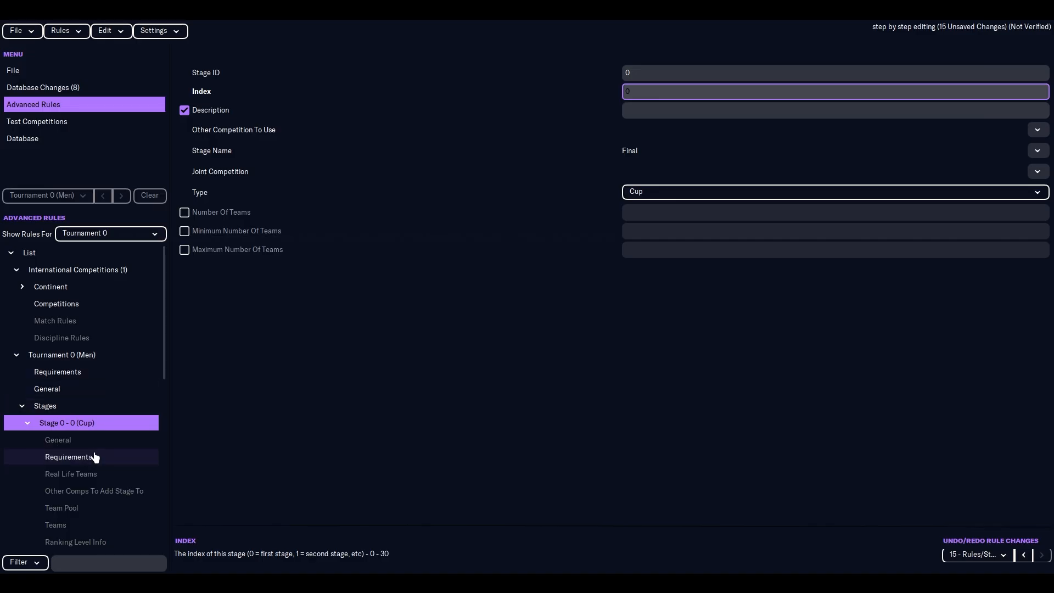
Step: Review the cup stage's team rules alongside the qualified teams rules of Tournament 0 (Men)
click(58, 525)
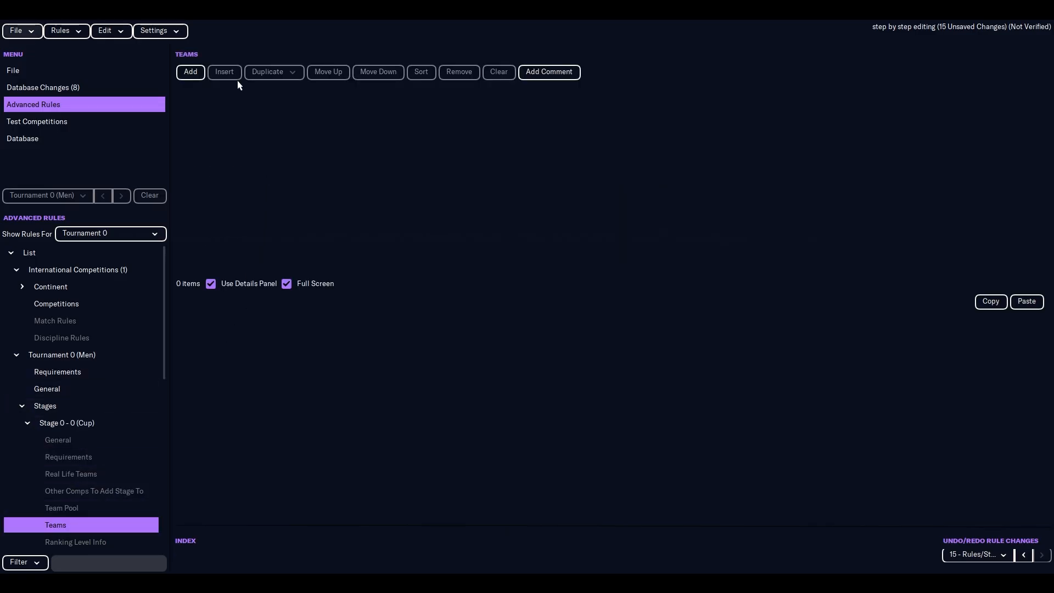
click(45, 406)
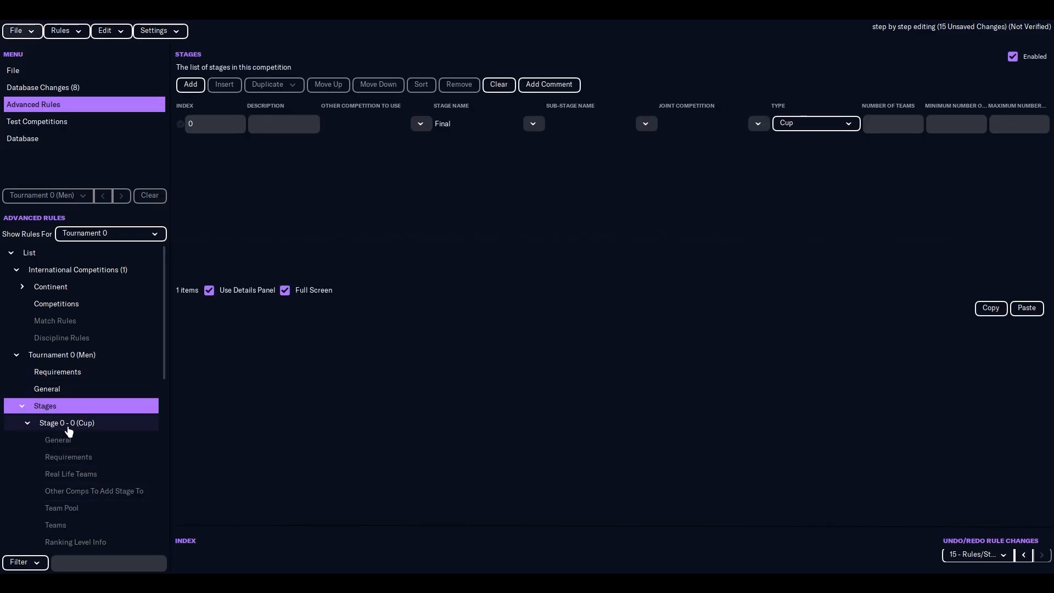
scroll(73, 409, down, 3)
click(63, 341)
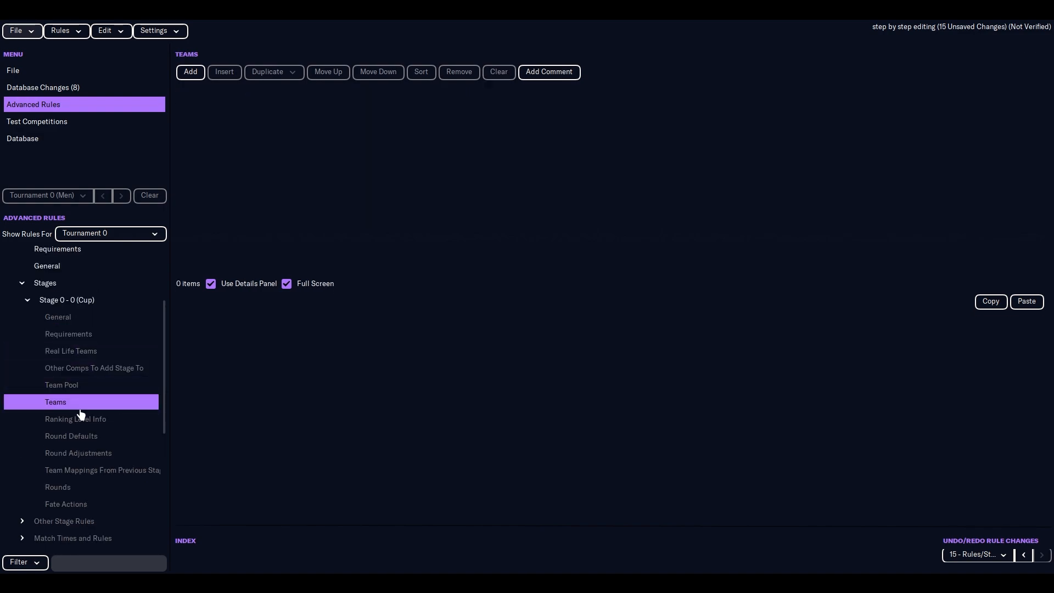
click(67, 455)
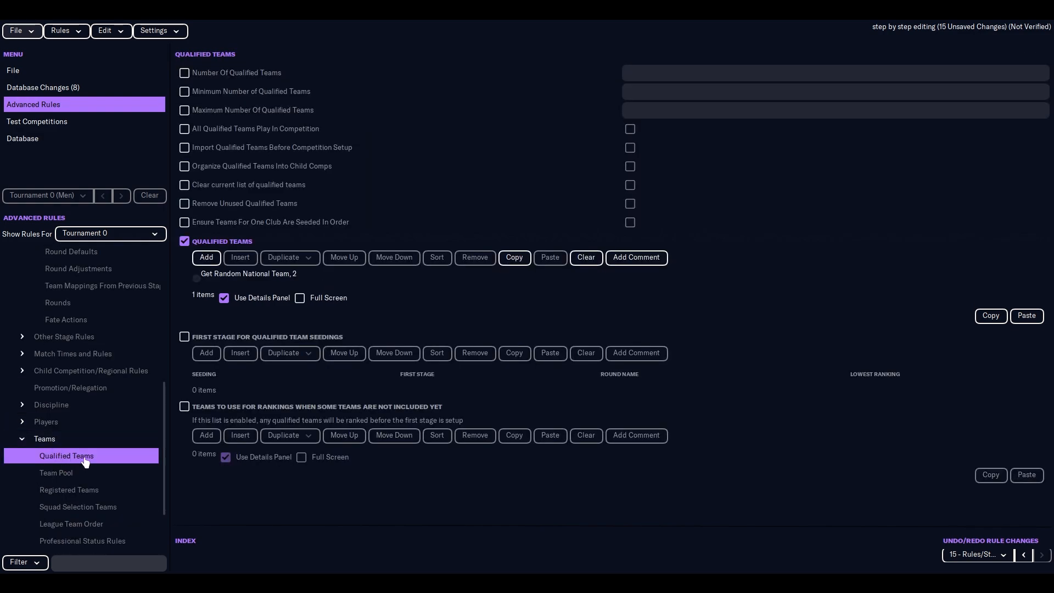
scroll(69, 435, up, 2)
scroll(68, 435, up, 1)
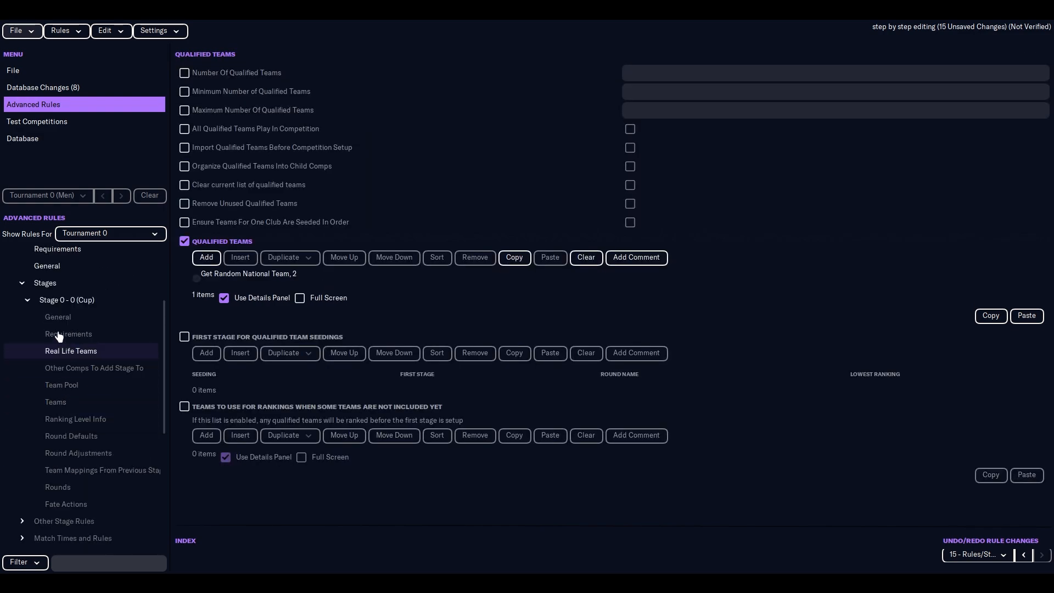
Step: Add a team rule to the Stage 0 cup with the type Lowest Qualified Teams From End Of List
click(77, 403)
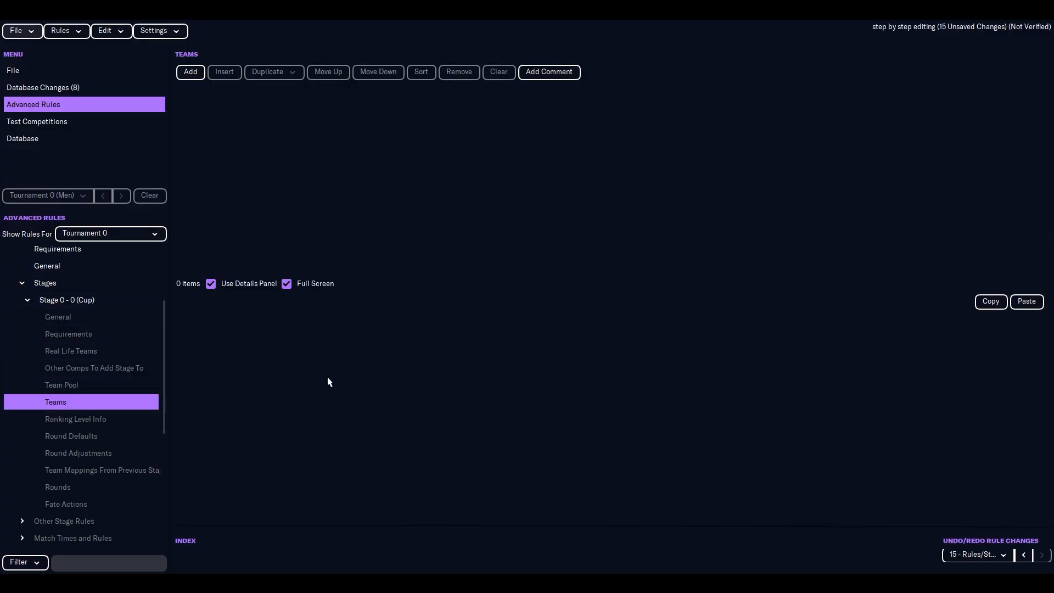
click(196, 73)
click(269, 103)
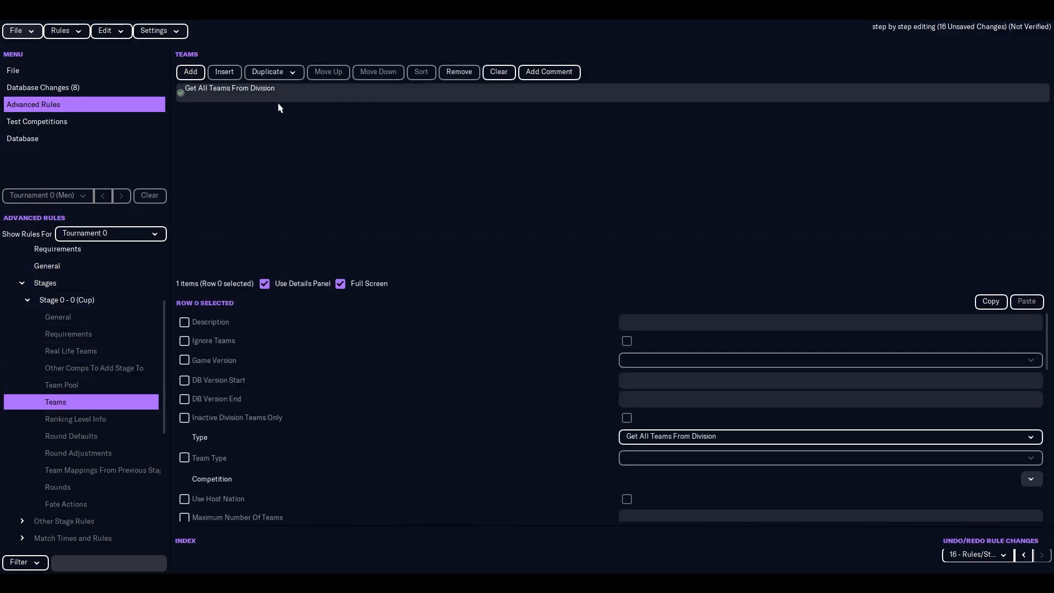
click(654, 444)
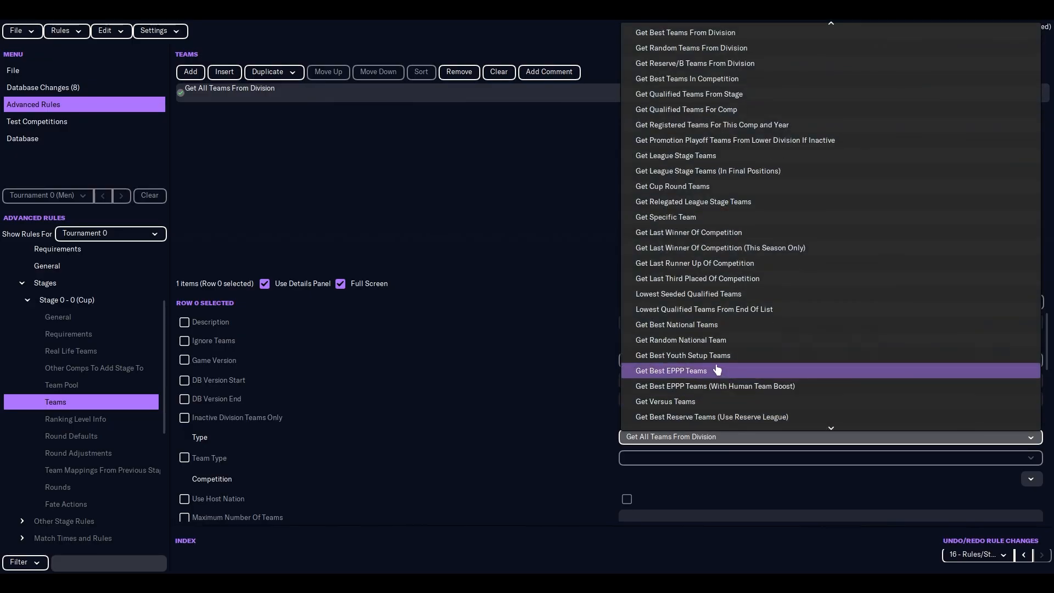
click(701, 310)
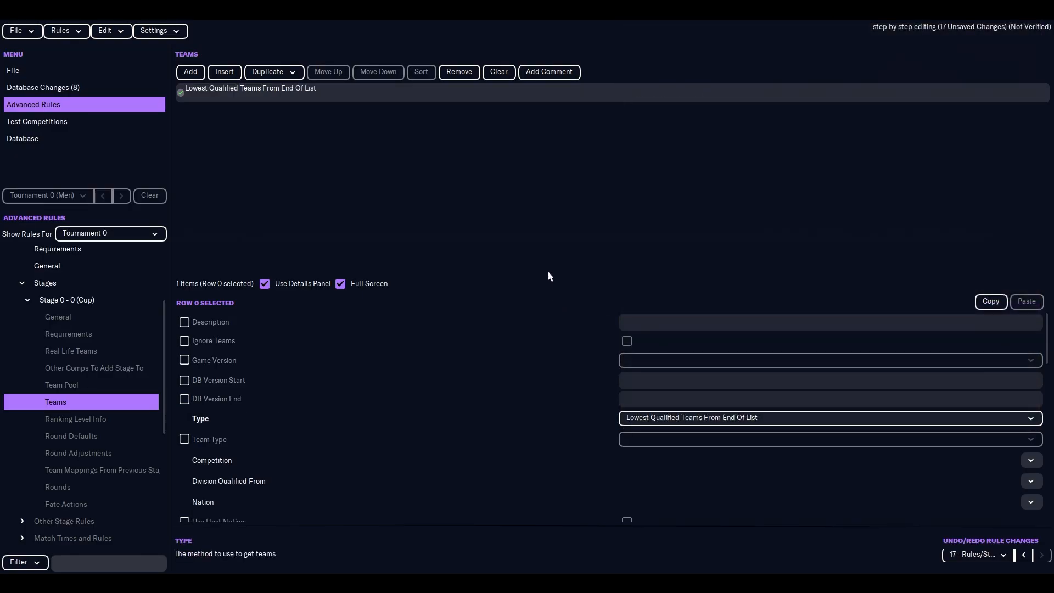
Step: Enable the maximum number of teams for the cup stage's team rule and set it to 2
scroll(230, 466, down, 1)
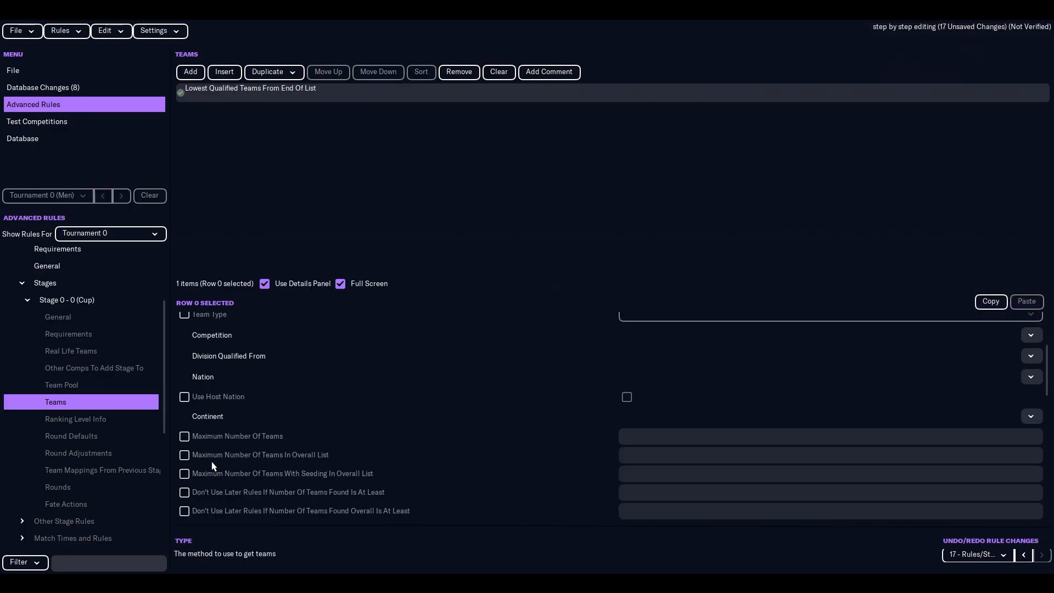
click(184, 436)
click(645, 431)
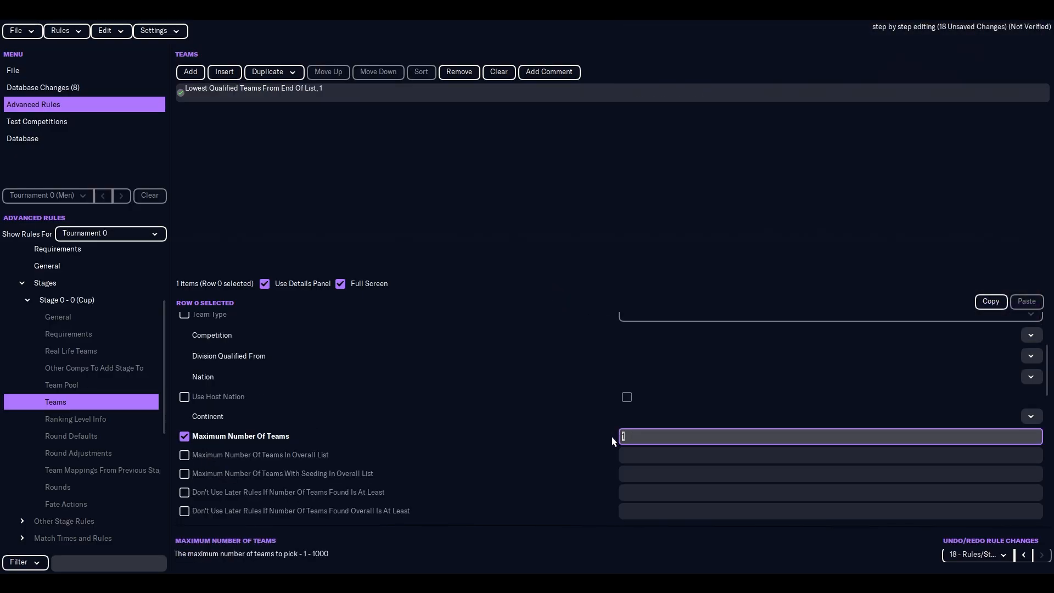
text(2)
click(292, 450)
Step: Enable and turn on Remove Picked Qualified Teams for the cup stage's team rule
scroll(284, 447, down, 4)
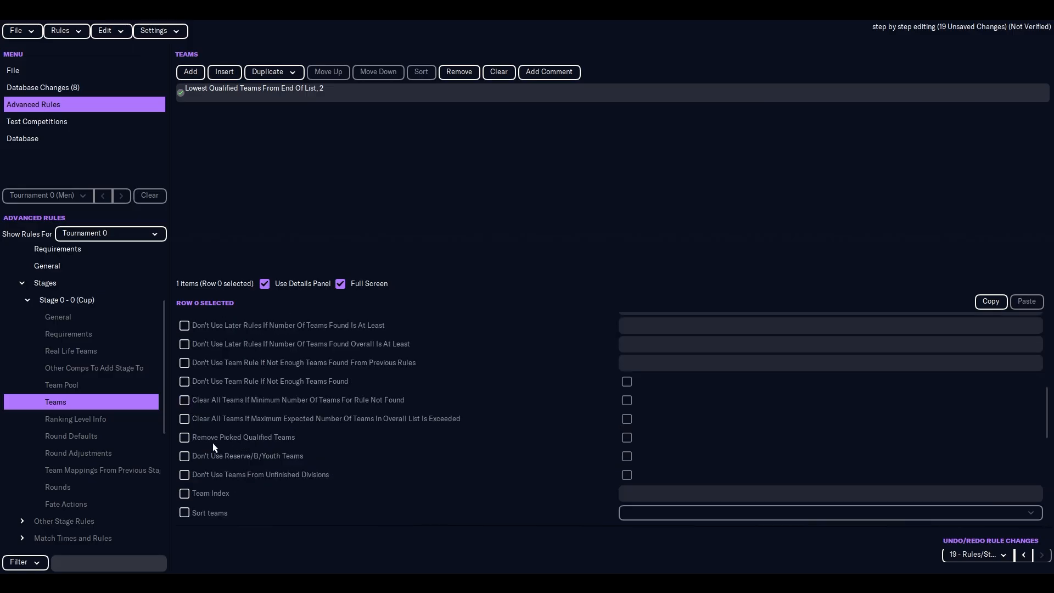
click(184, 438)
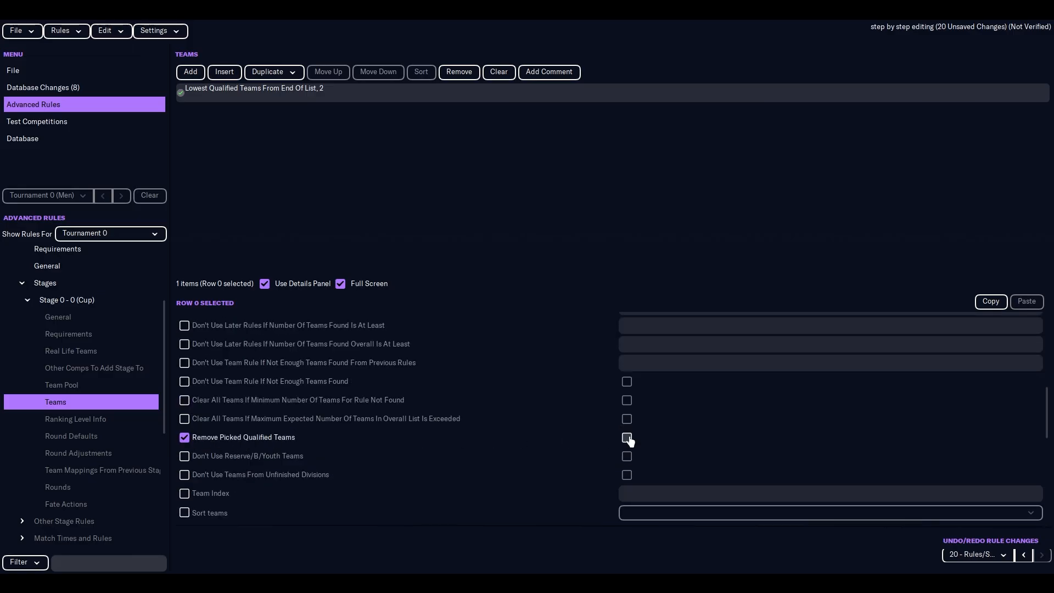
click(626, 438)
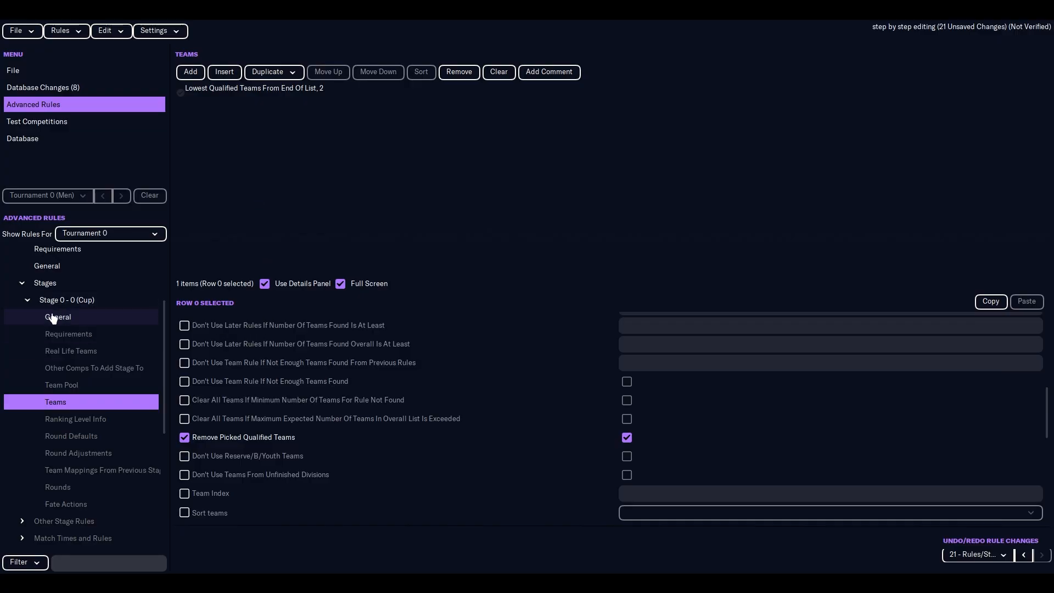
Step: Save the editor data and test the rules
scroll(321, 365, up, 10)
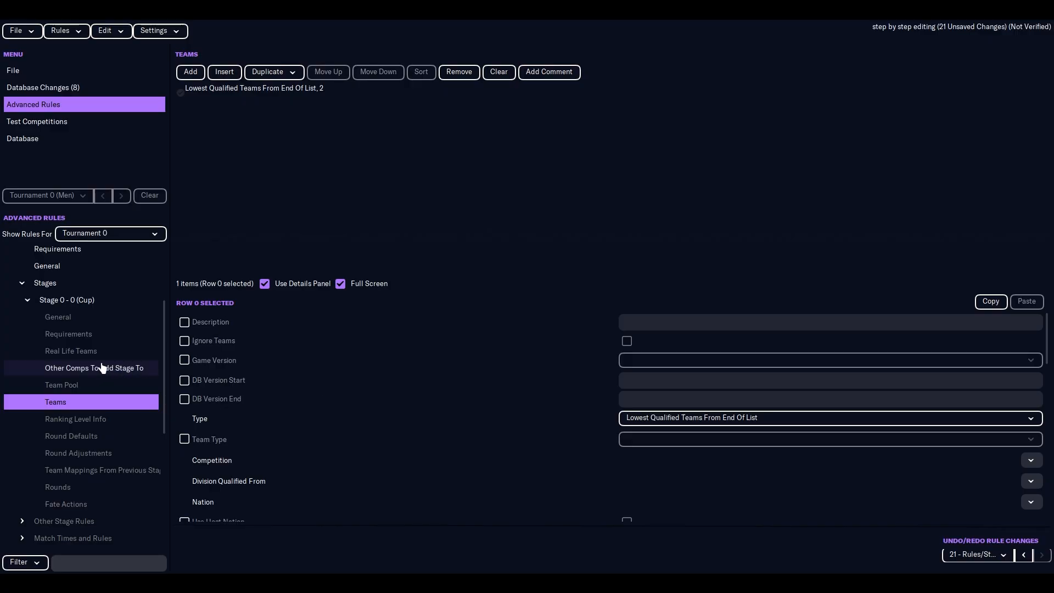
click(77, 317)
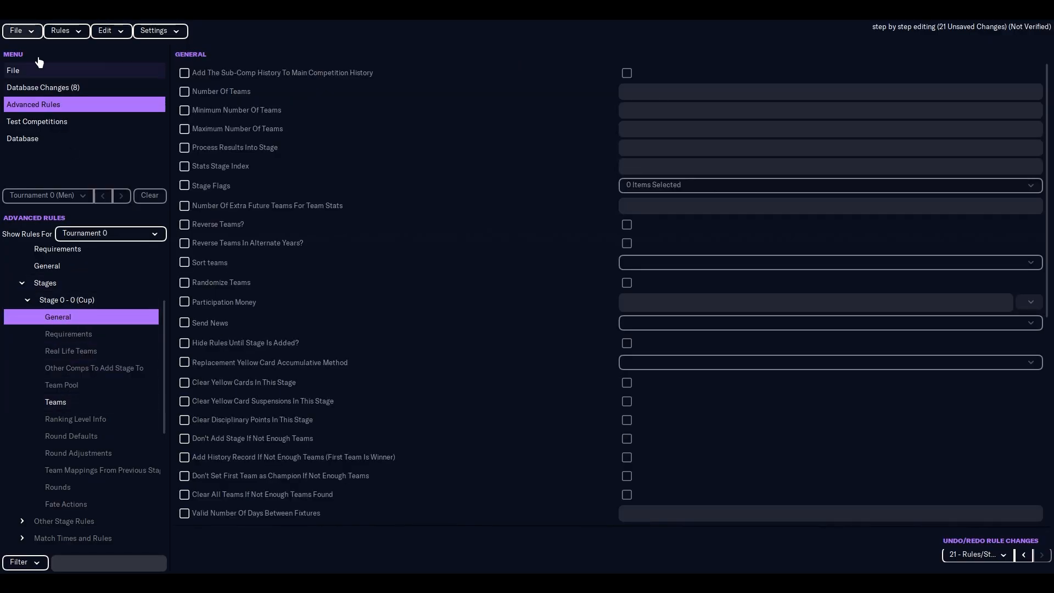
click(18, 31)
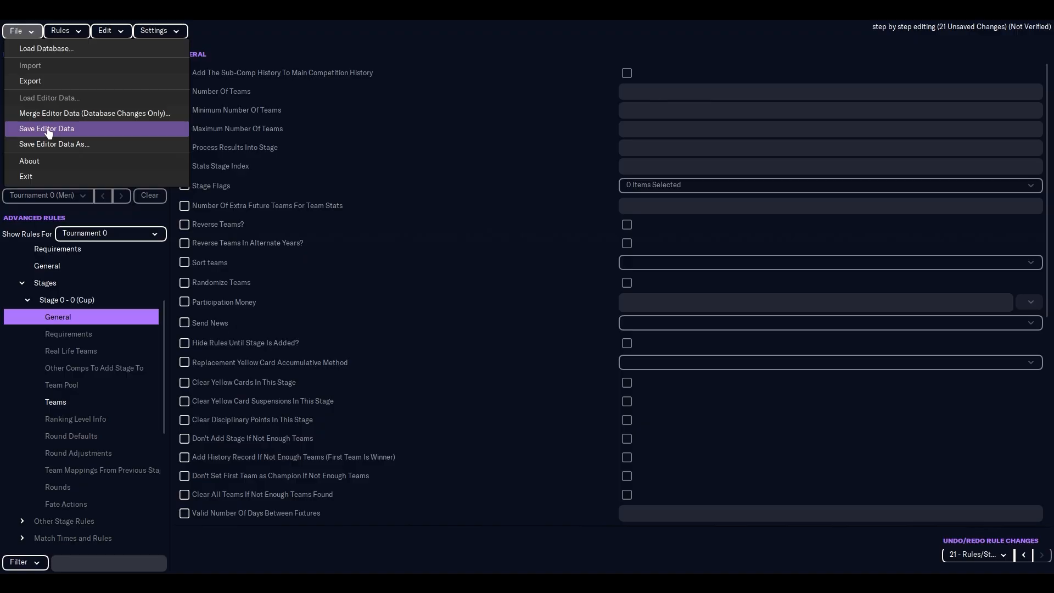
click(47, 129)
click(63, 31)
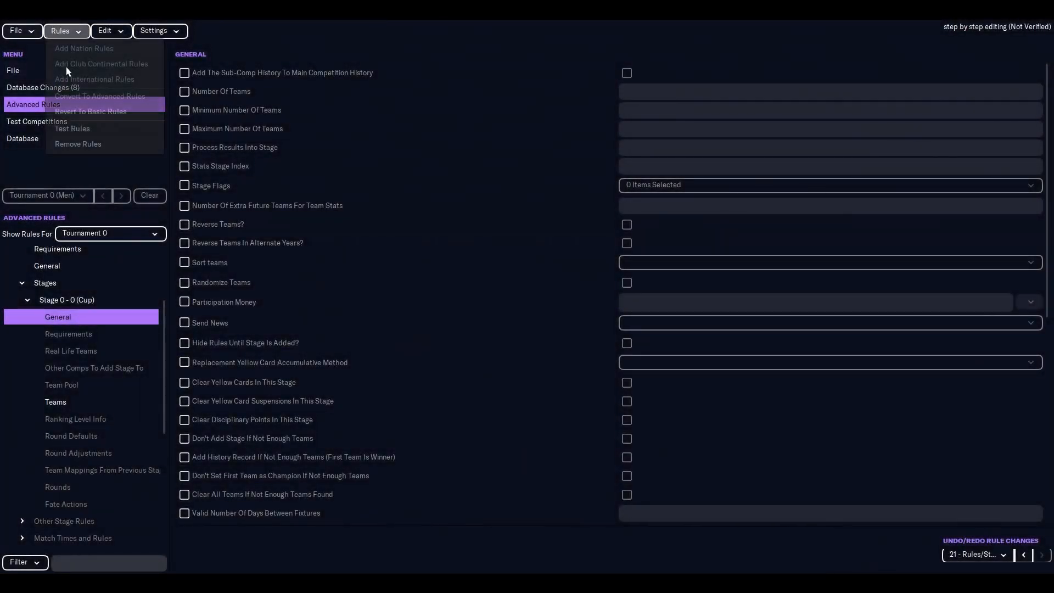
click(83, 129)
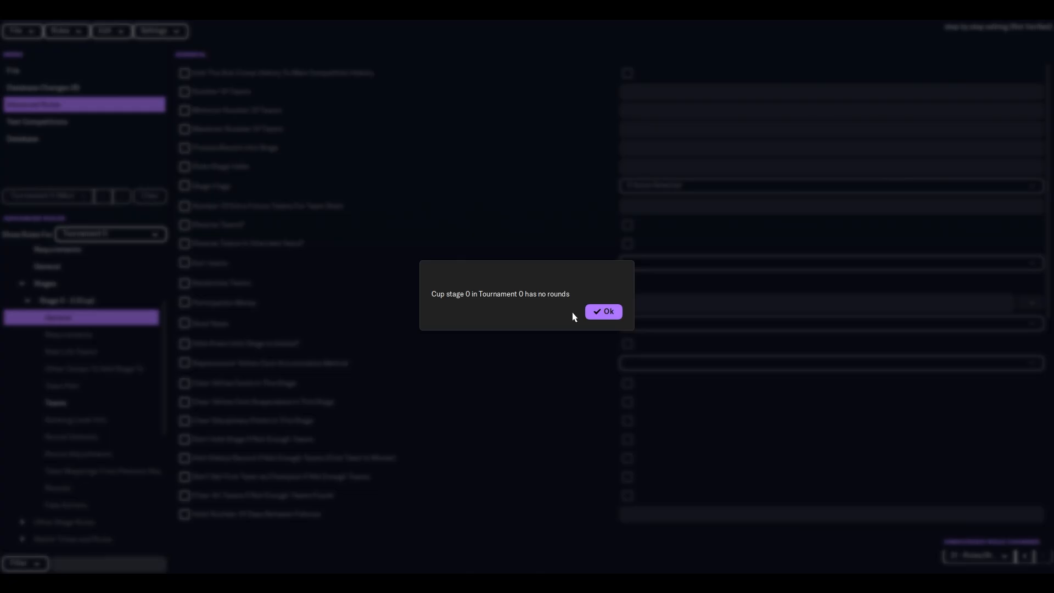
click(603, 310)
Step: Add a round to the Stage 0 cup and set its name to Final
click(83, 492)
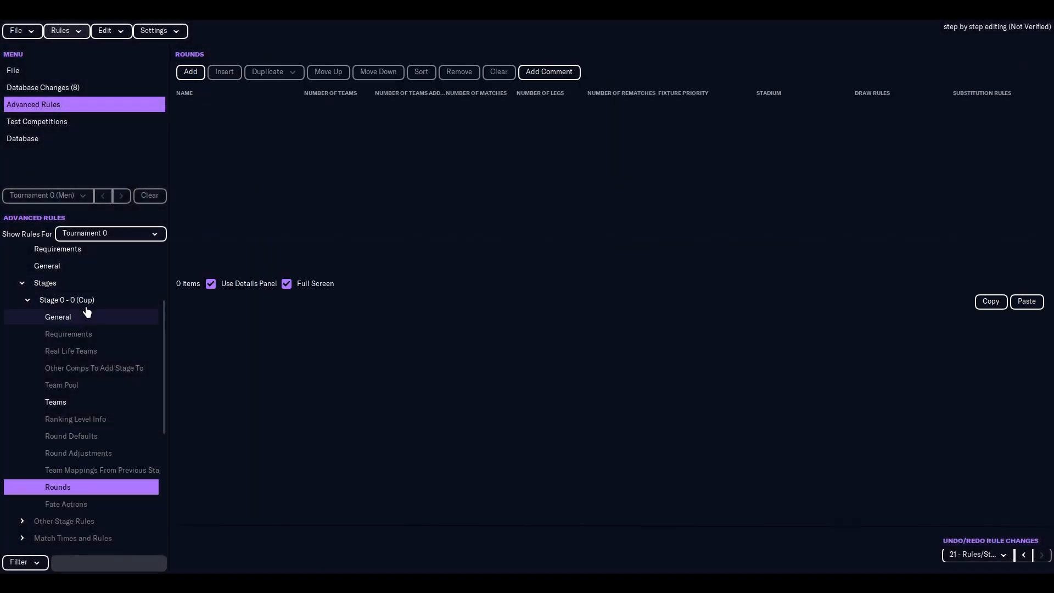
click(189, 76)
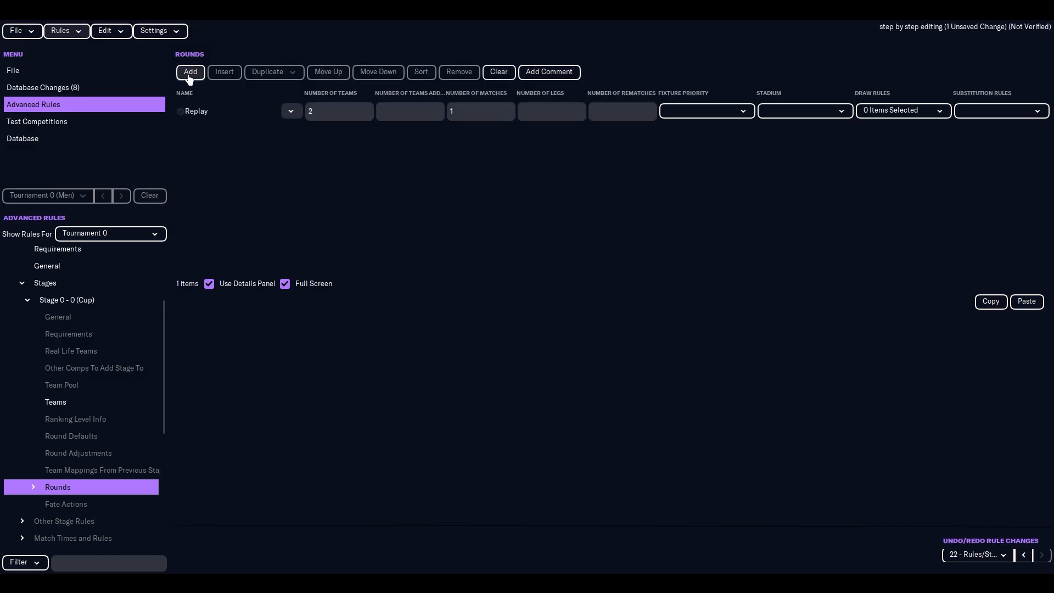
click(262, 118)
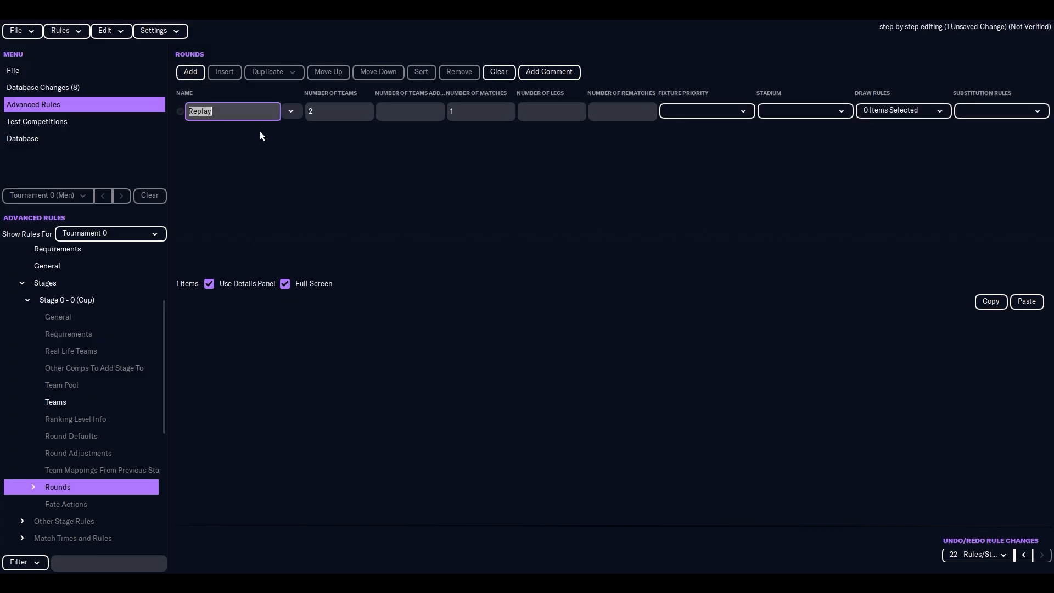
text(final)
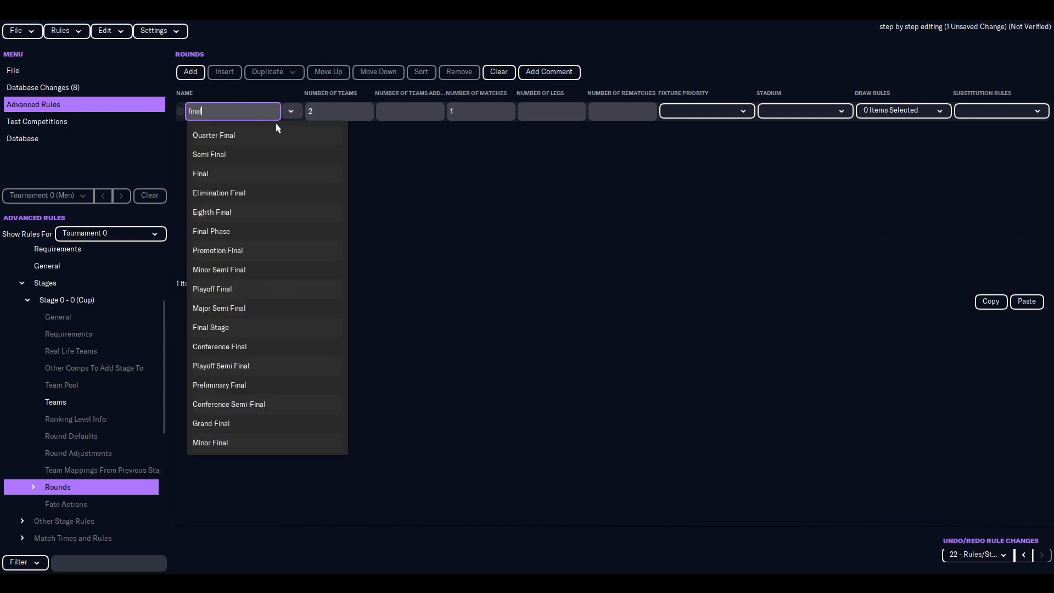
click(242, 173)
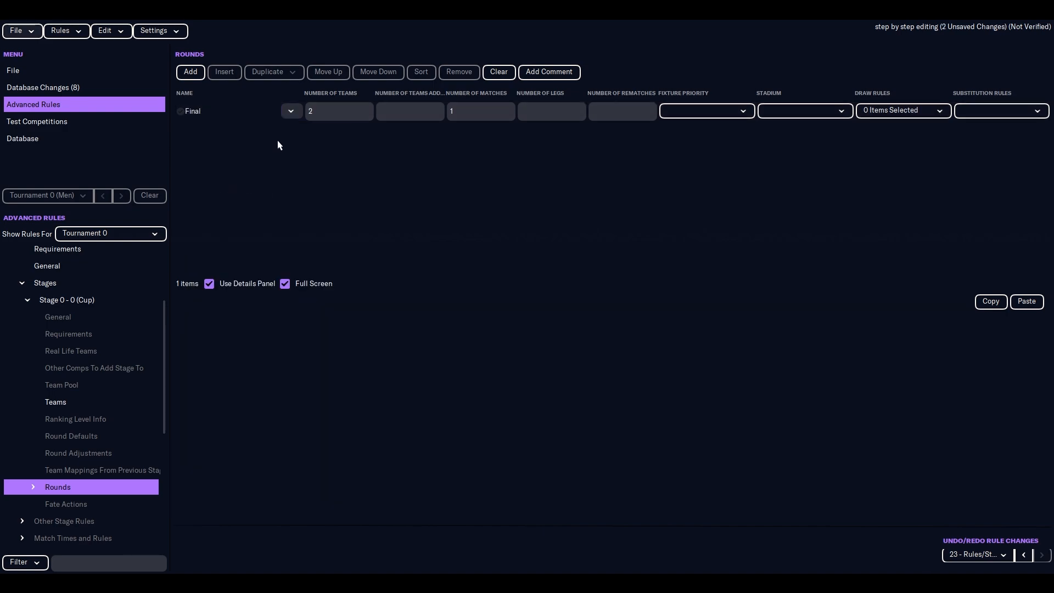
Step: Change the stage name of the cup stage to Final Stage
click(52, 283)
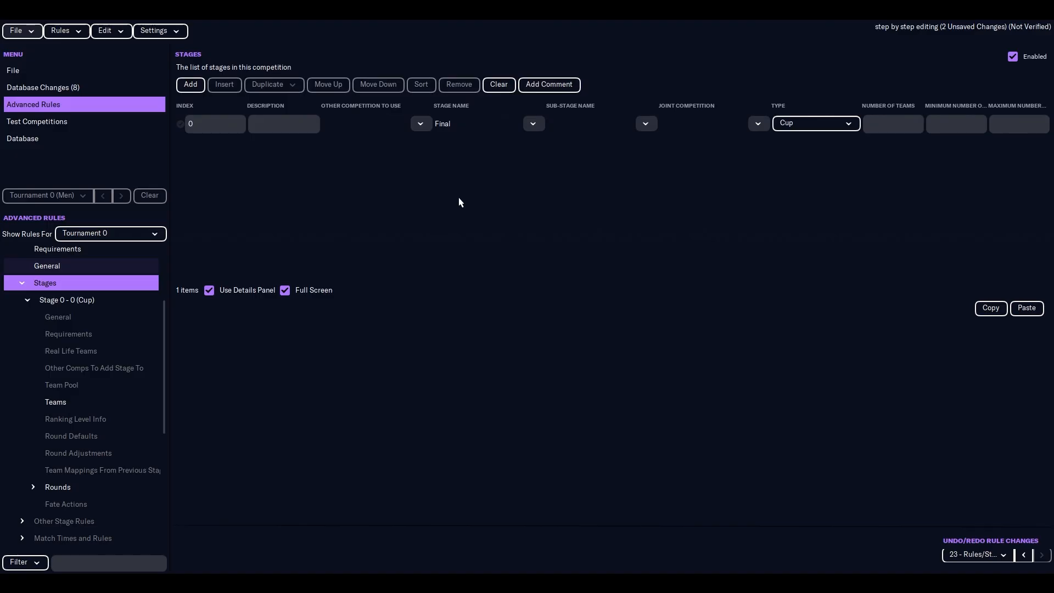
click(515, 127)
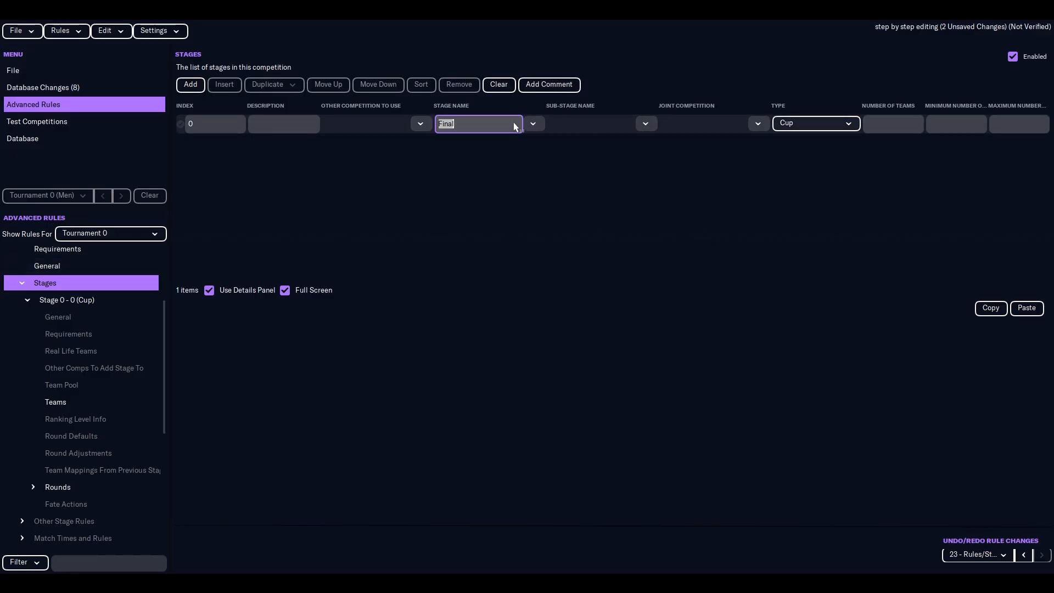
text(final stage)
click(497, 146)
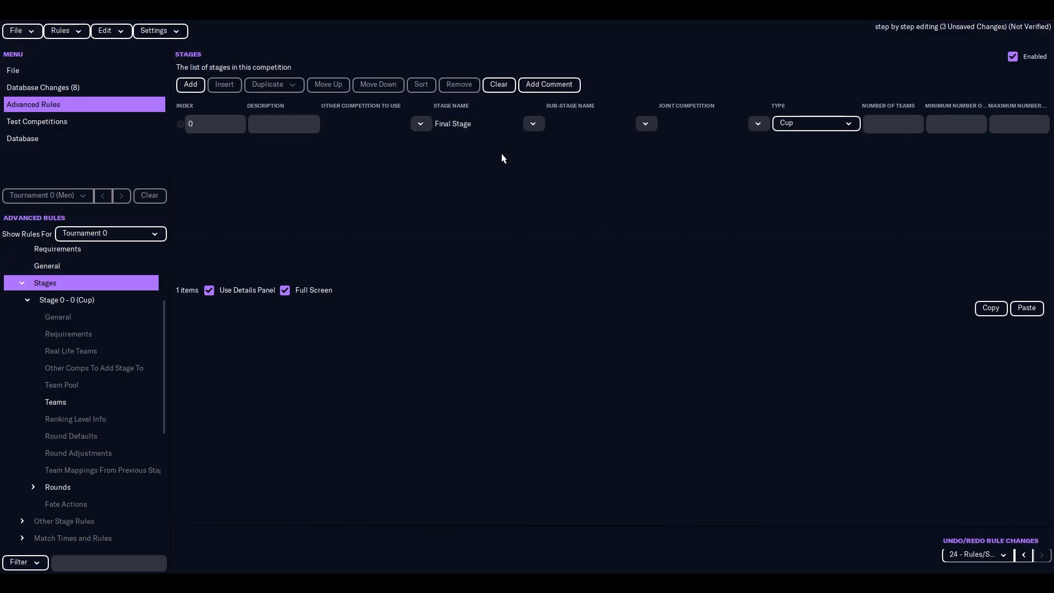
Step: Set the number of legs for the cup stage's Final round to 1
double_click(74, 491)
click(69, 502)
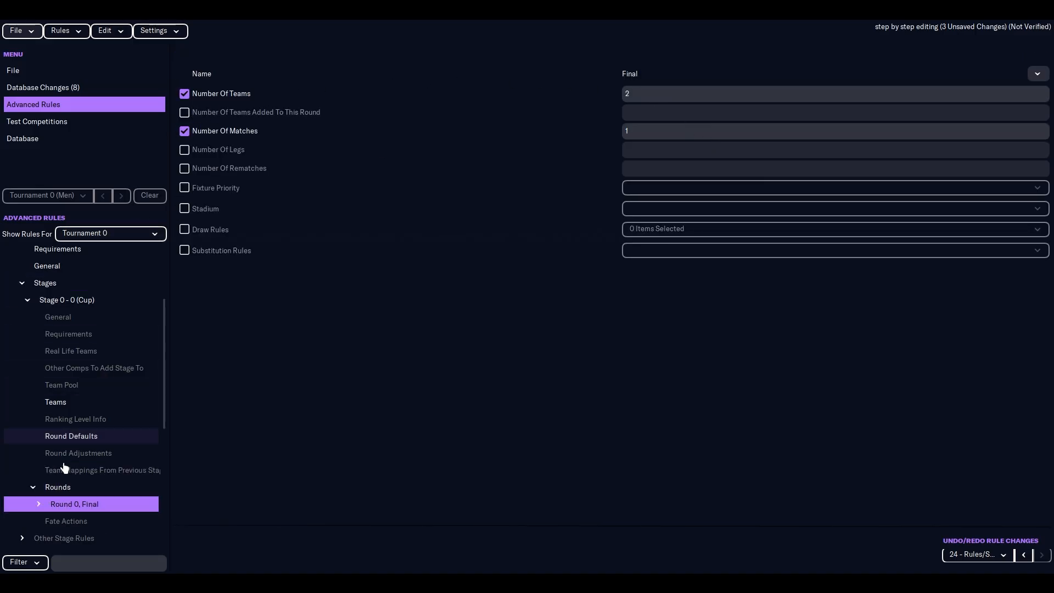
click(65, 486)
click(310, 111)
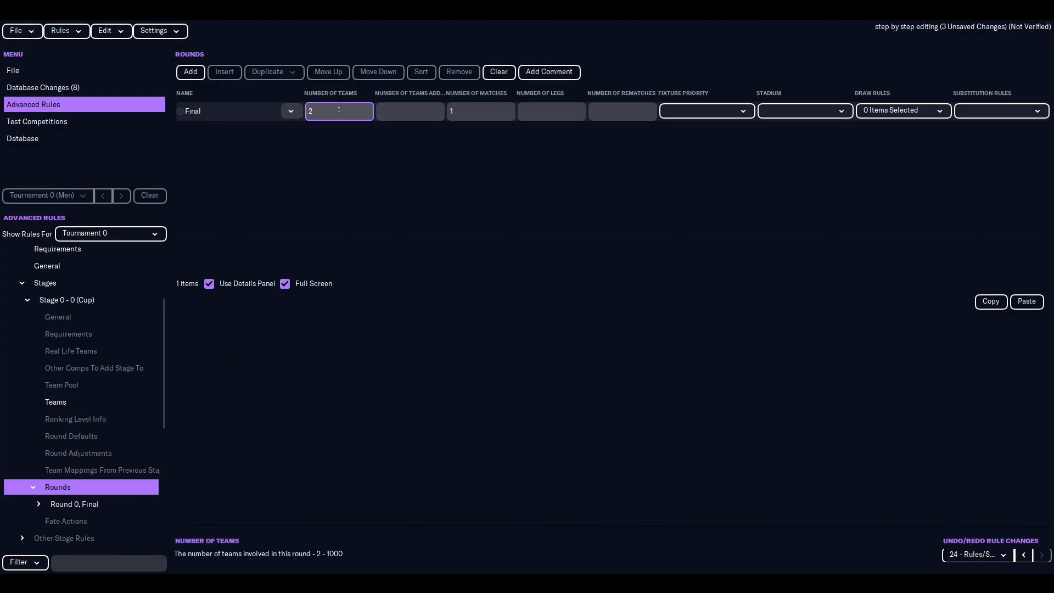
click(393, 109)
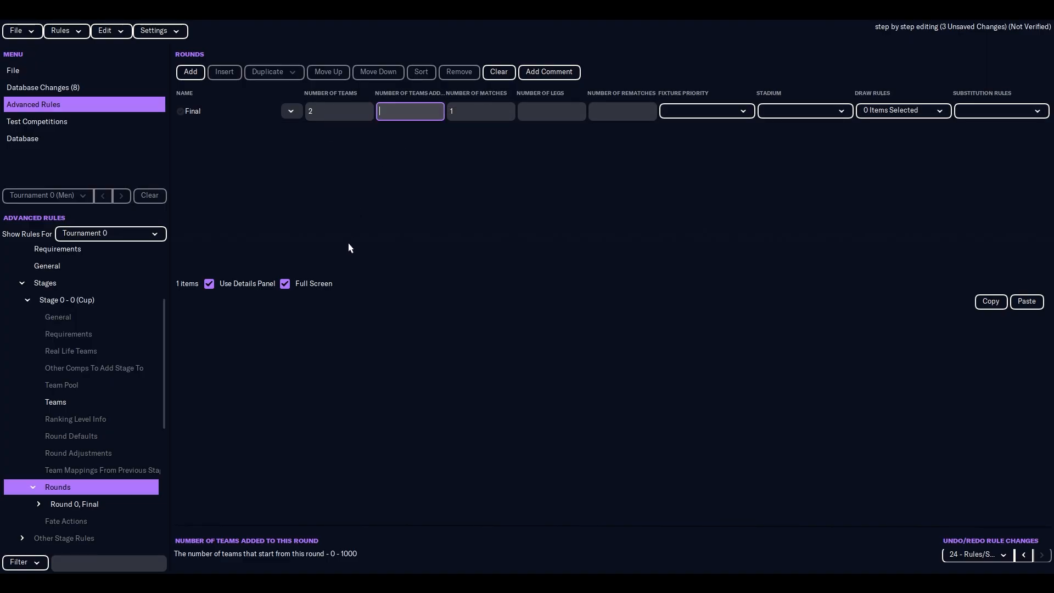
click(471, 109)
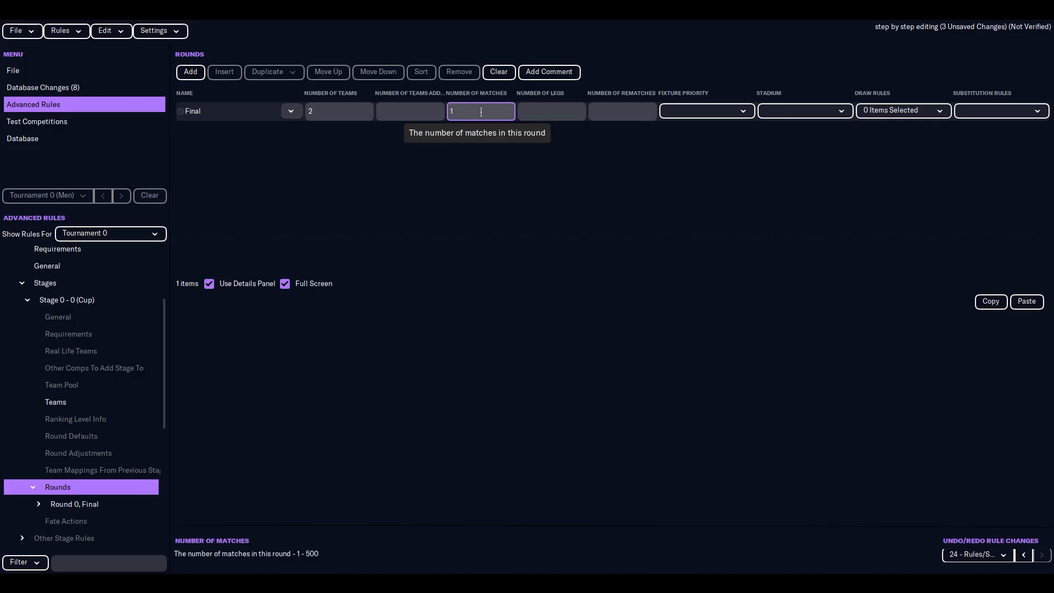
click(551, 108)
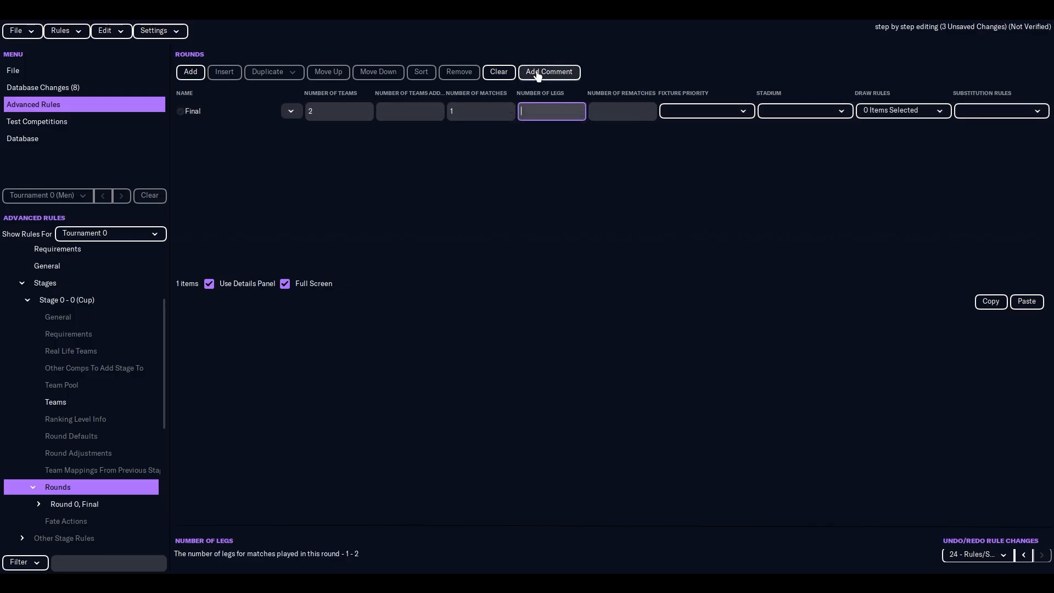
text(1)
key(Tab)
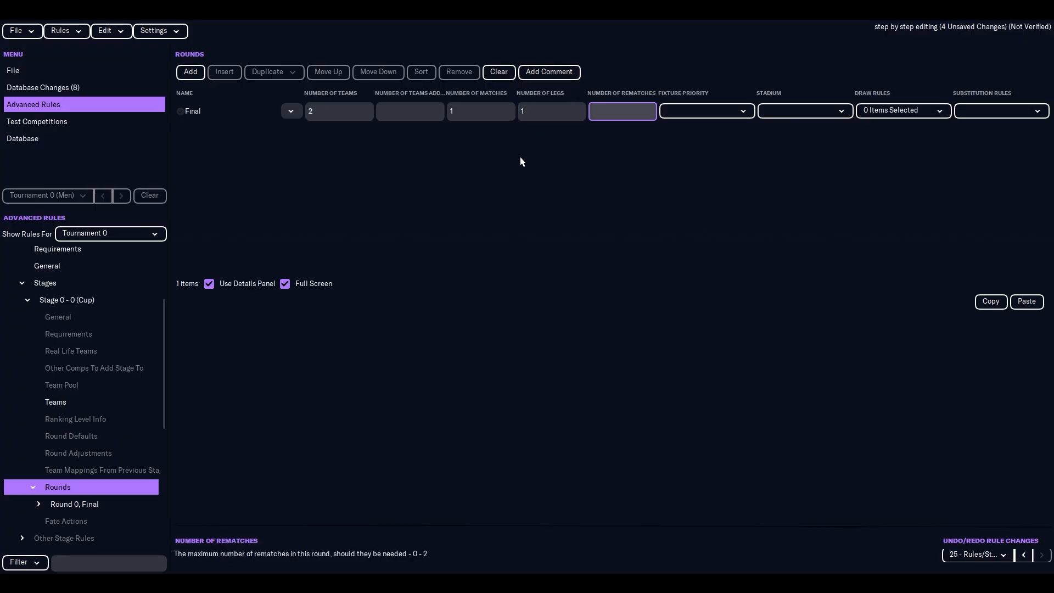
Step: Set the Final round's fixture priority to International and its substitution rules to 5 from 12 in 3 stops
click(713, 111)
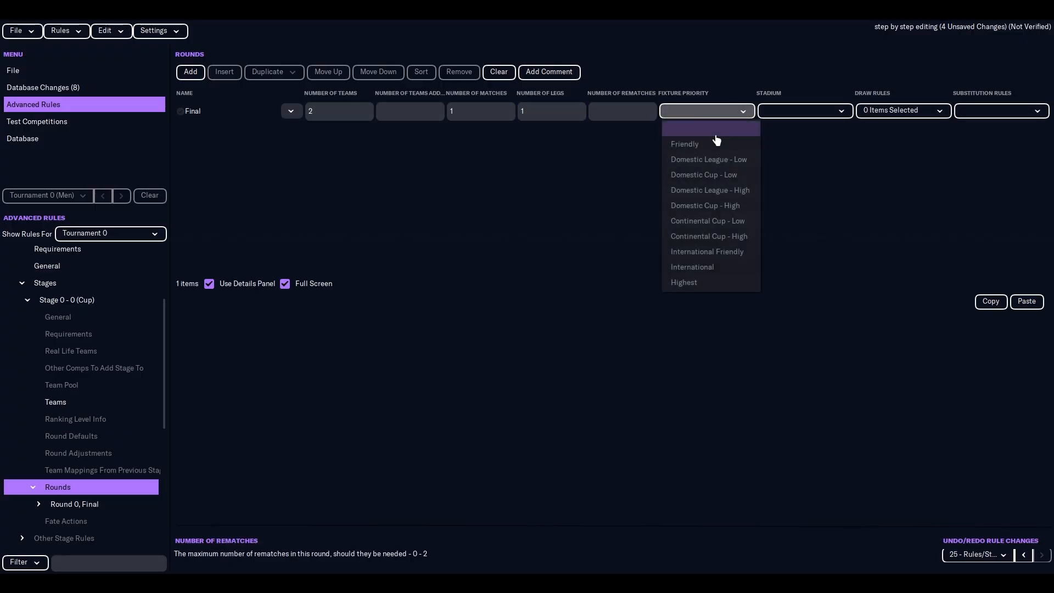
click(700, 270)
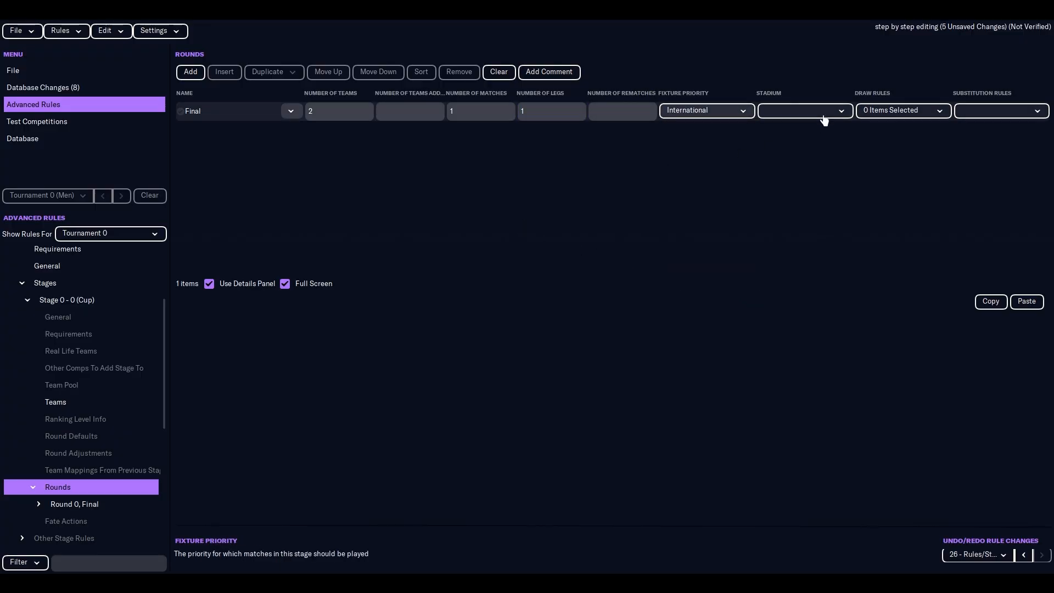
click(758, 118)
key(Escape)
click(878, 110)
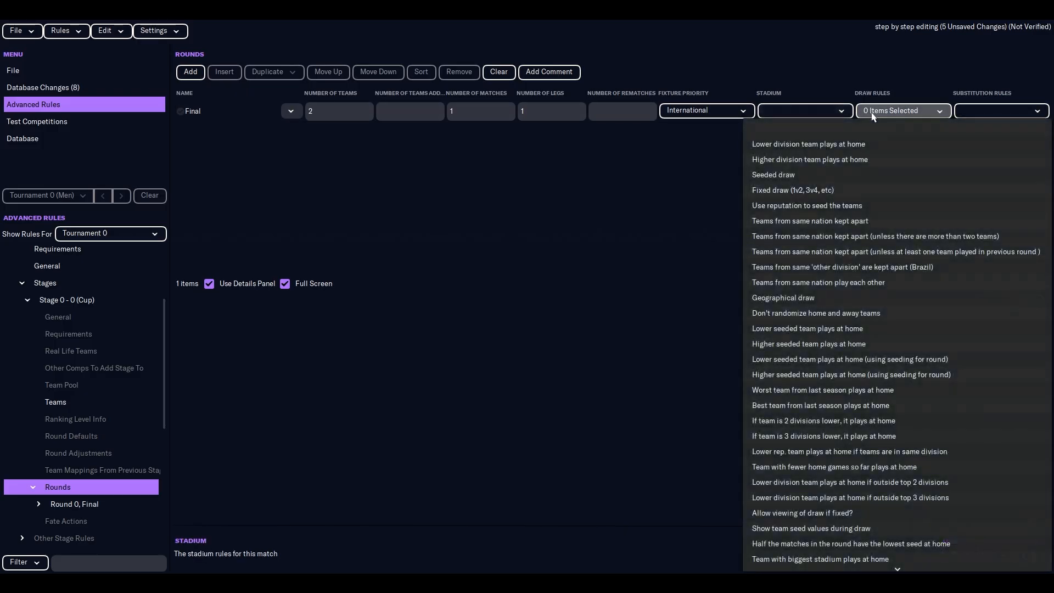
click(735, 179)
click(1001, 110)
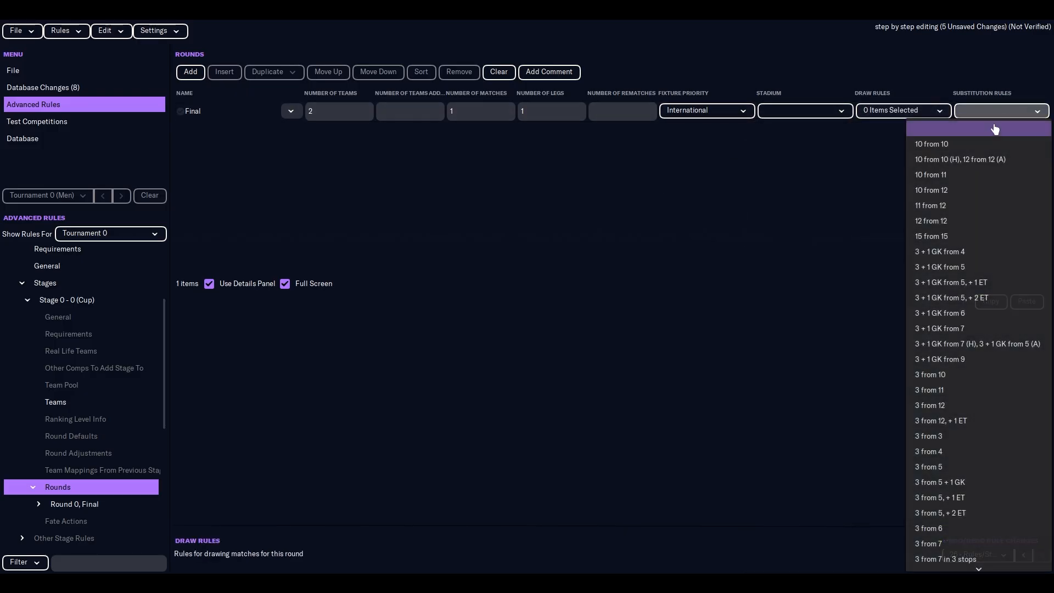
scroll(972, 314, down, 7)
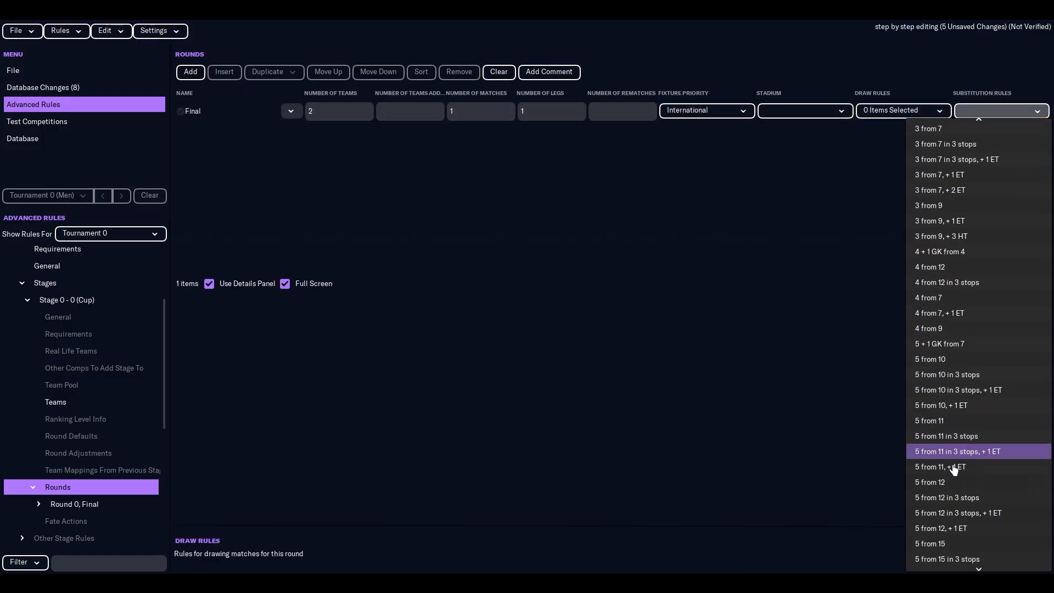
click(965, 498)
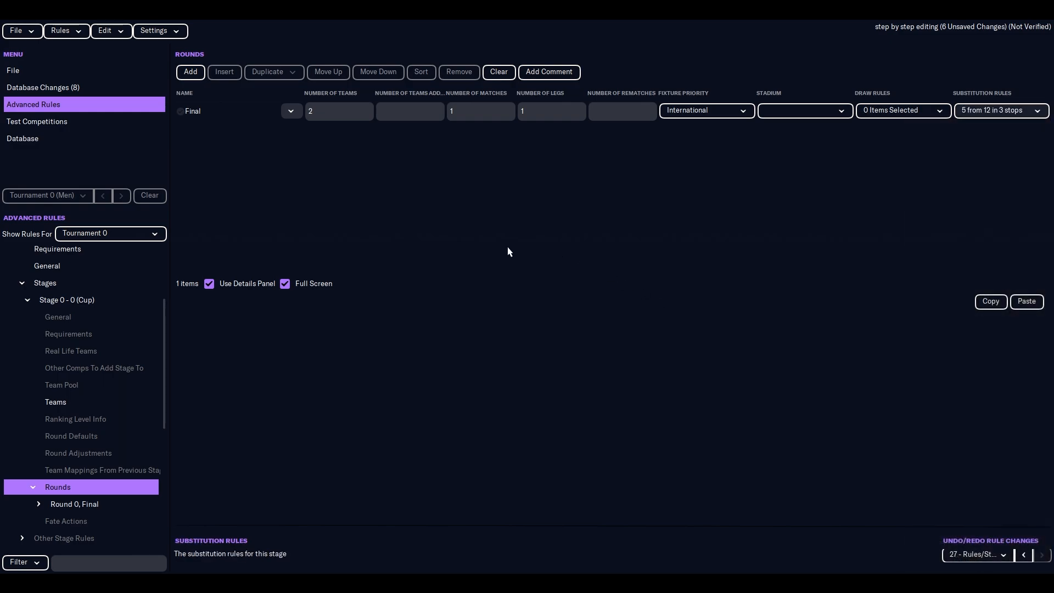
Step: Disable the Draw Date and Match 1 entries in the dates of Round 0, Final
scroll(97, 431, down, 3)
click(46, 383)
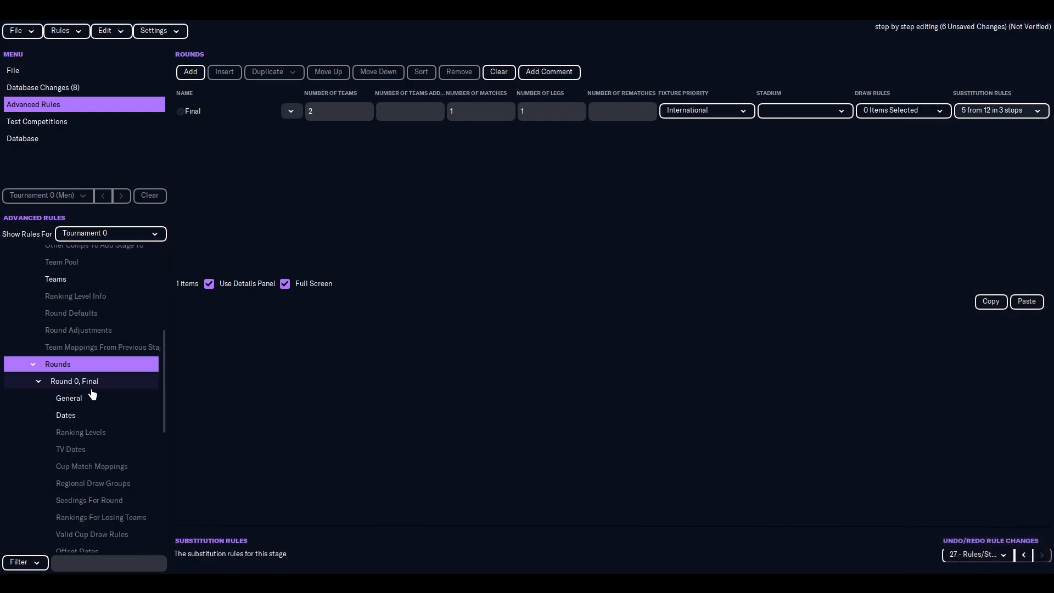
click(87, 398)
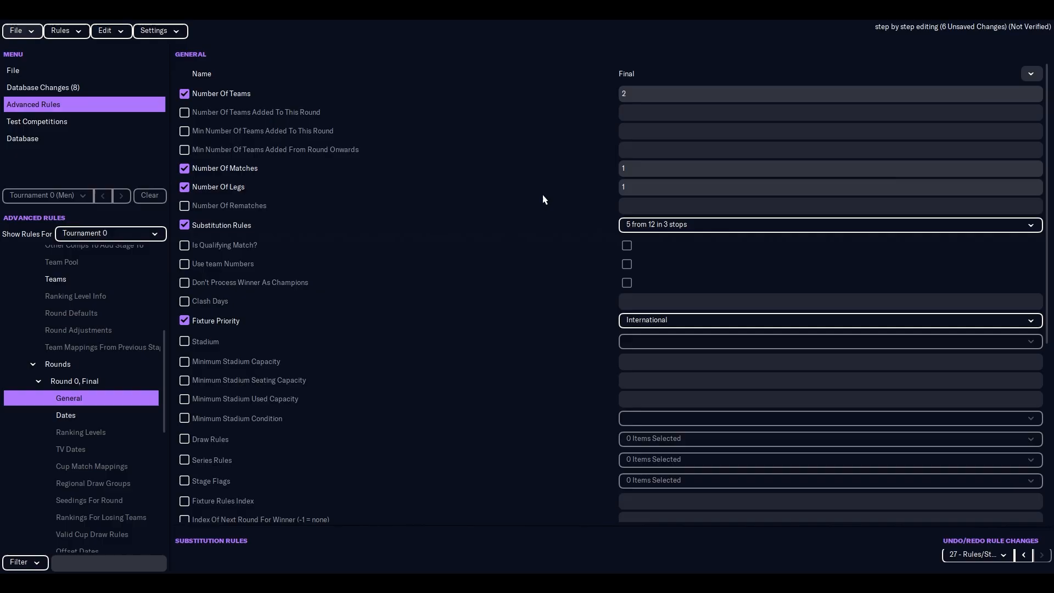
scroll(280, 330, down, 5)
click(90, 413)
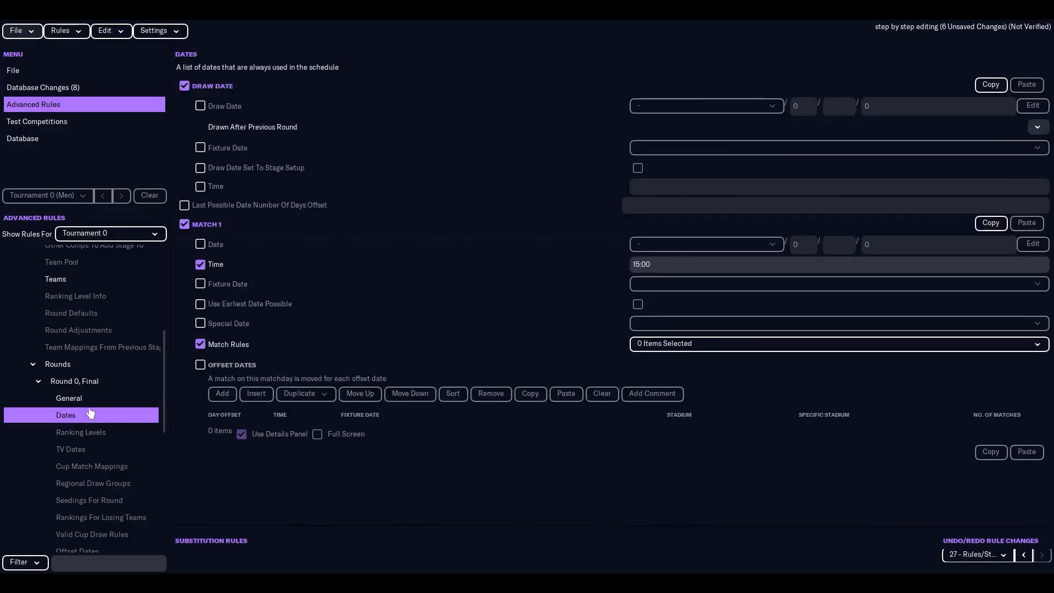
click(184, 86)
click(185, 225)
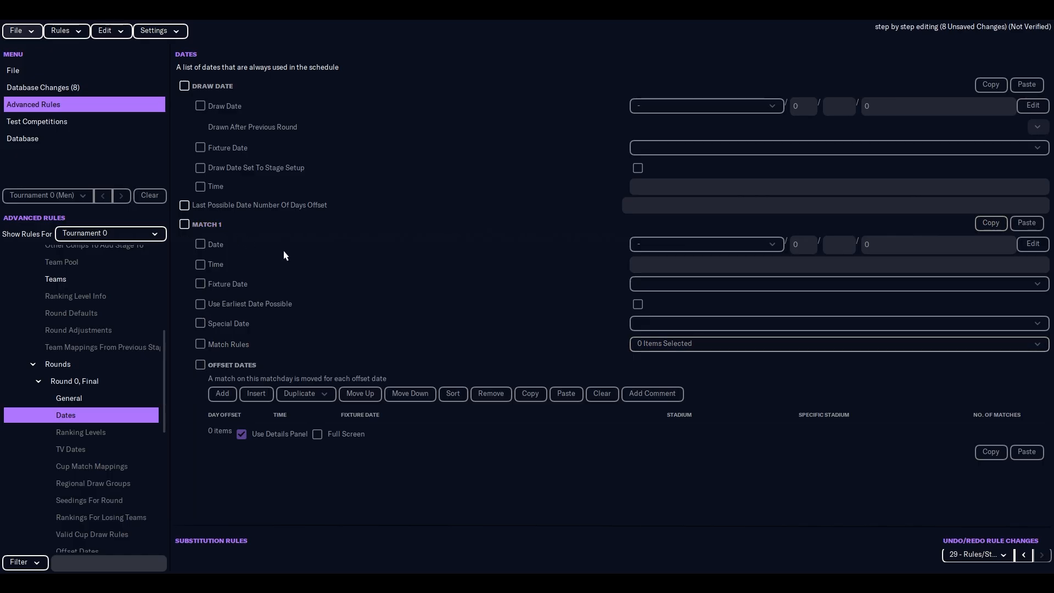
Step: Save the editor data with the new Final round and test the rules, dismissing the resulting message
scroll(113, 403, down, 5)
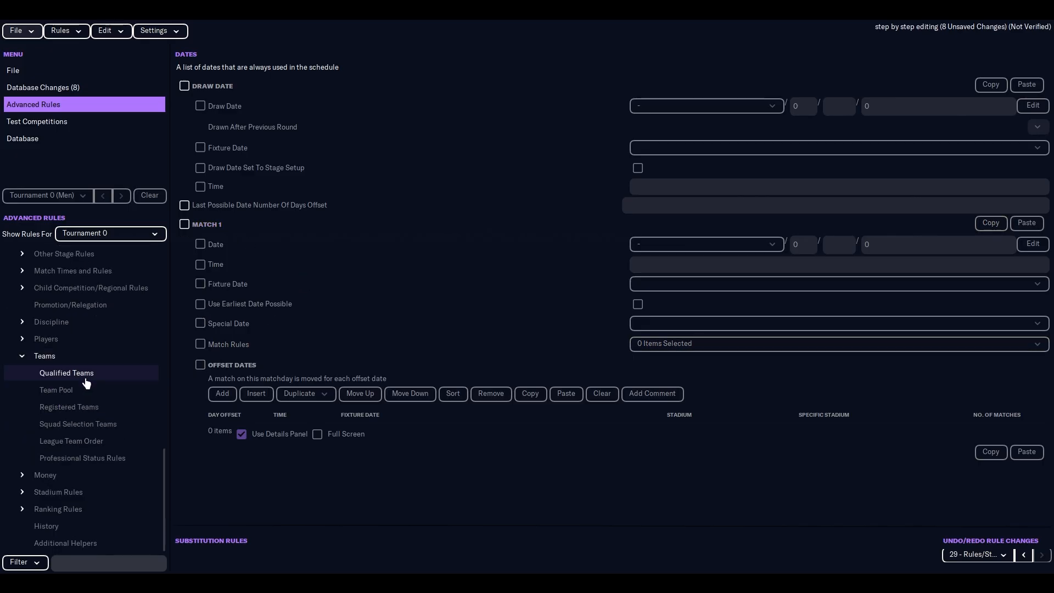
click(26, 33)
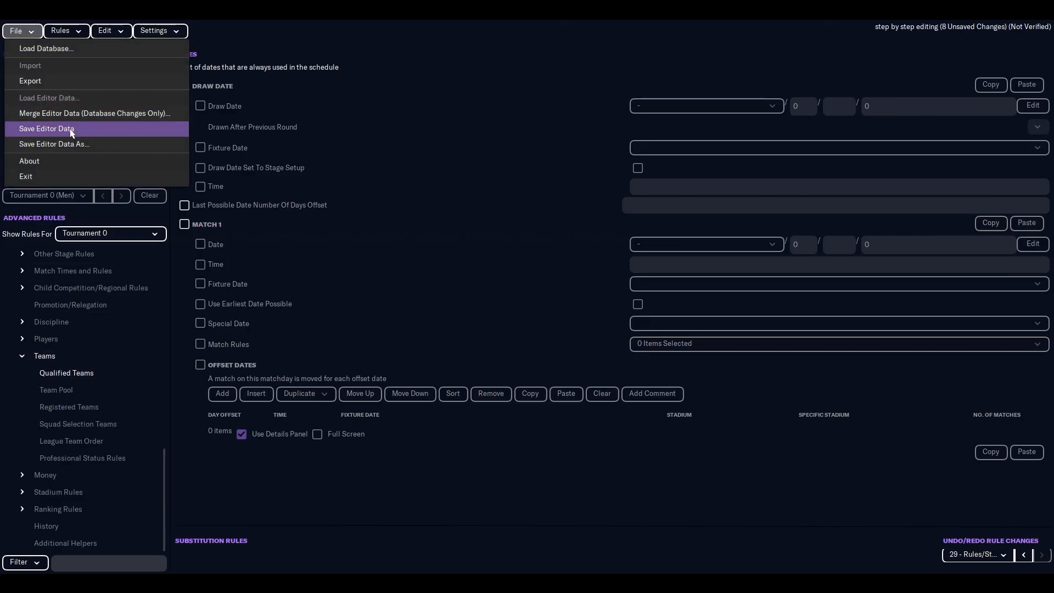
click(47, 128)
key(Return)
click(65, 32)
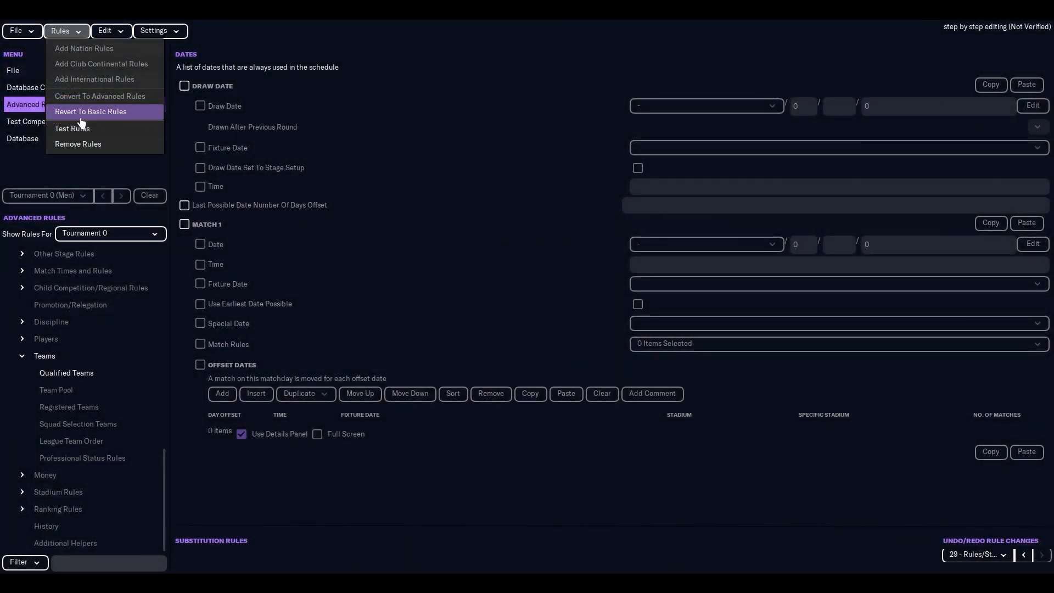
click(80, 128)
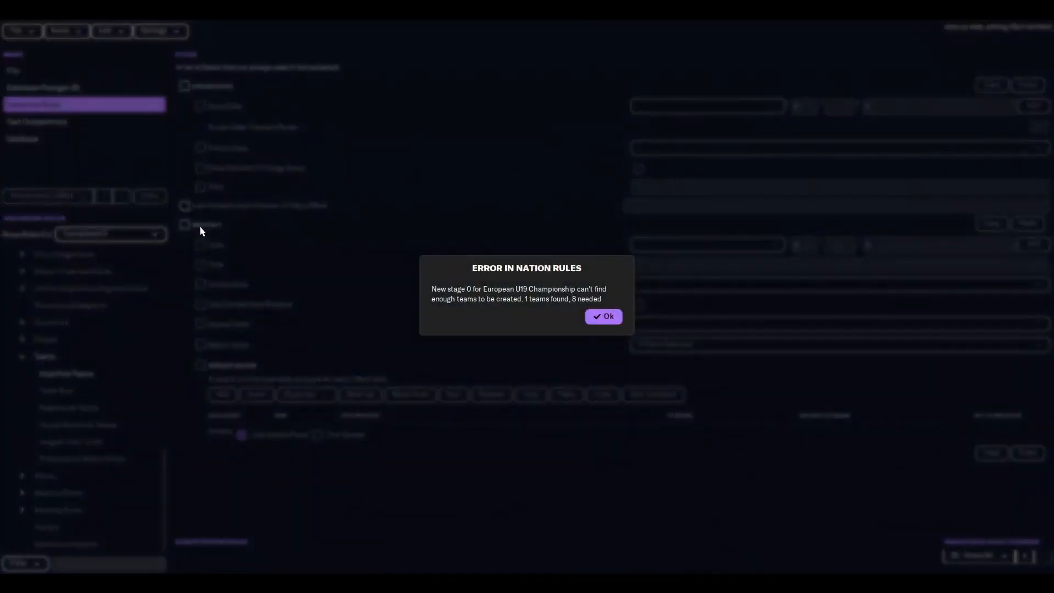
click(606, 317)
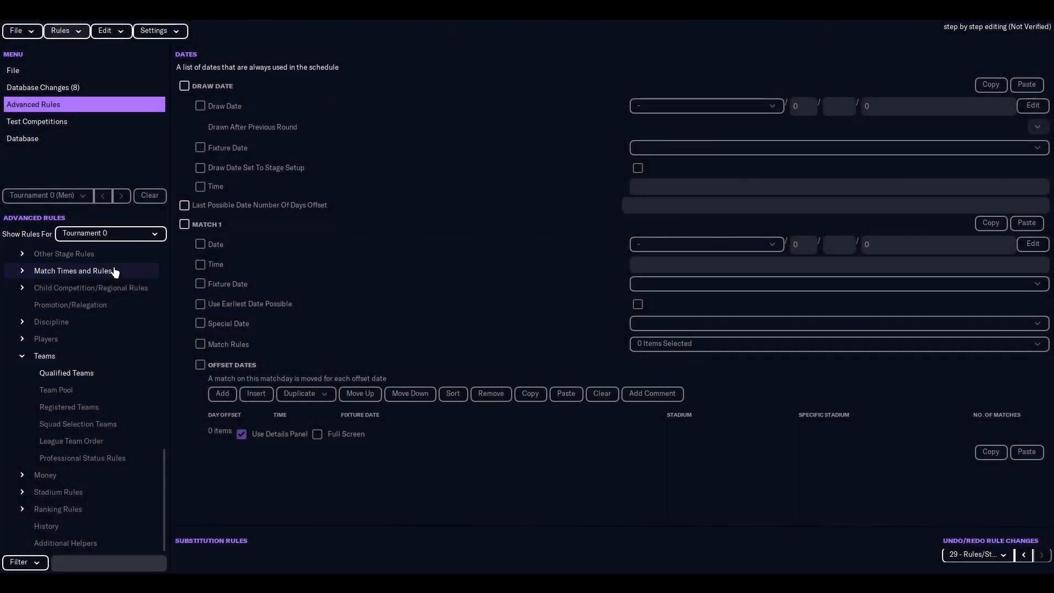
Step: Examine the structure of the International Competitions rules and the Tournament 0 (Men) competition rules
scroll(114, 271, up, 5)
scroll(115, 272, up, 3)
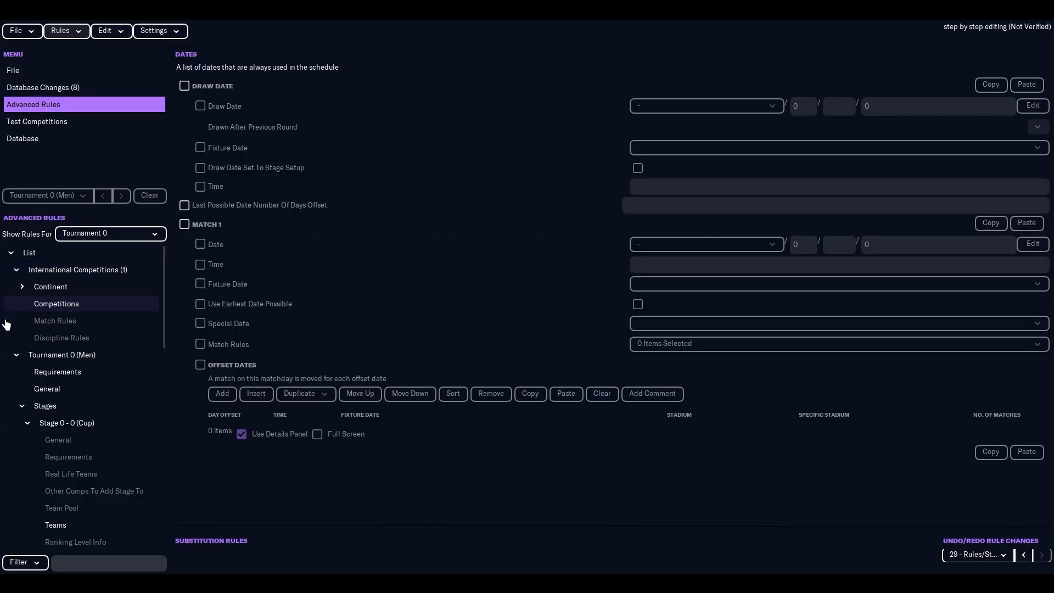
click(21, 355)
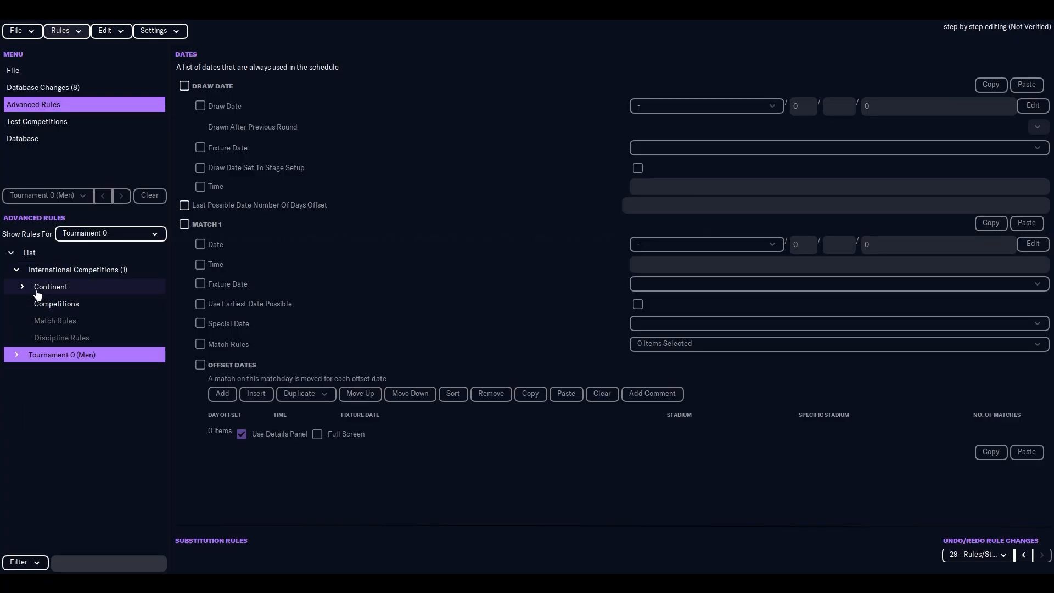
click(46, 266)
double_click(40, 258)
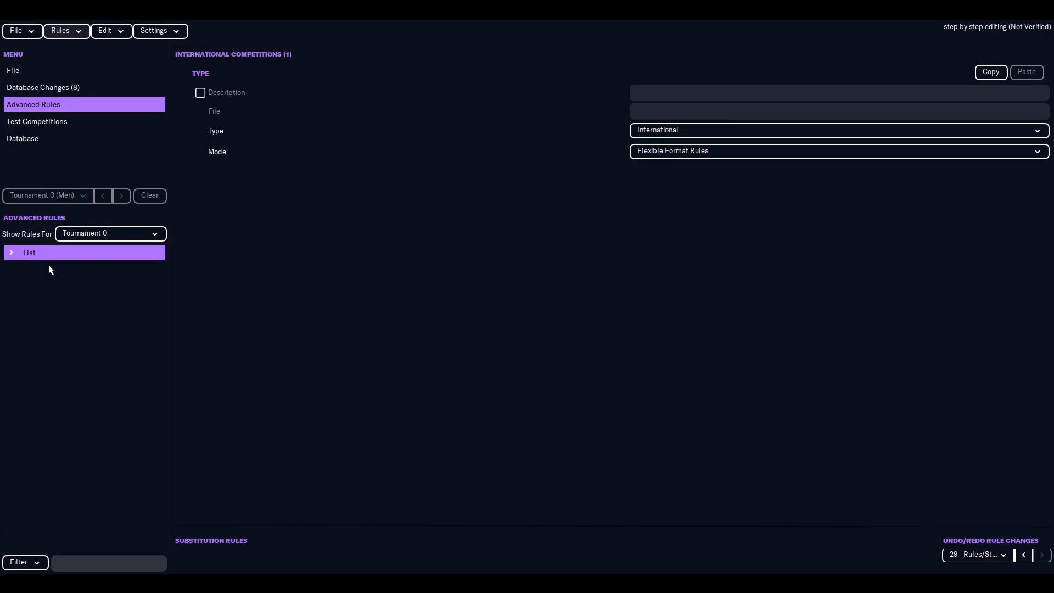
click(19, 254)
click(45, 272)
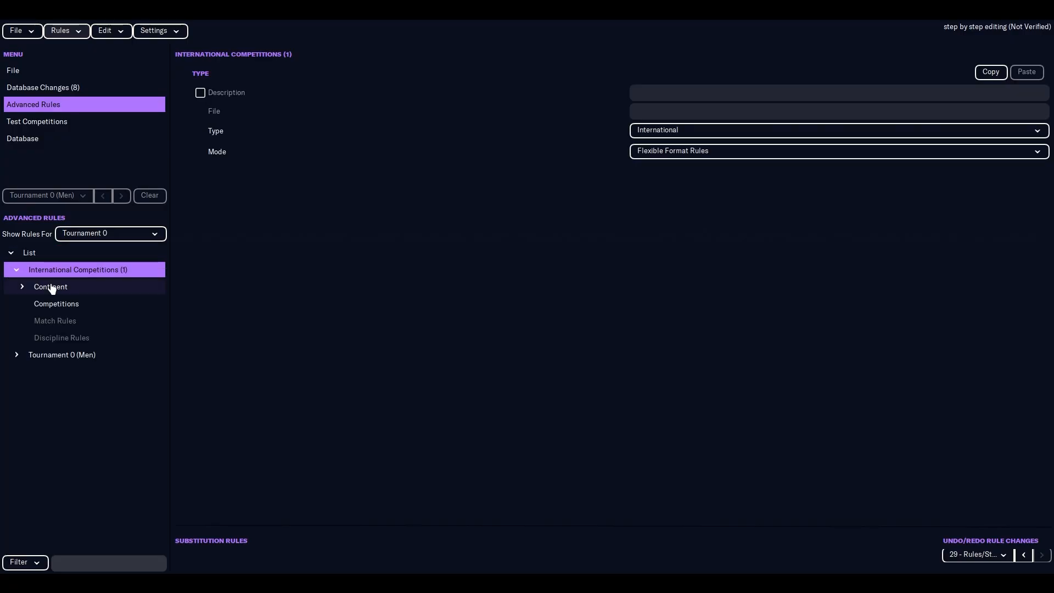
click(50, 285)
click(48, 304)
click(72, 354)
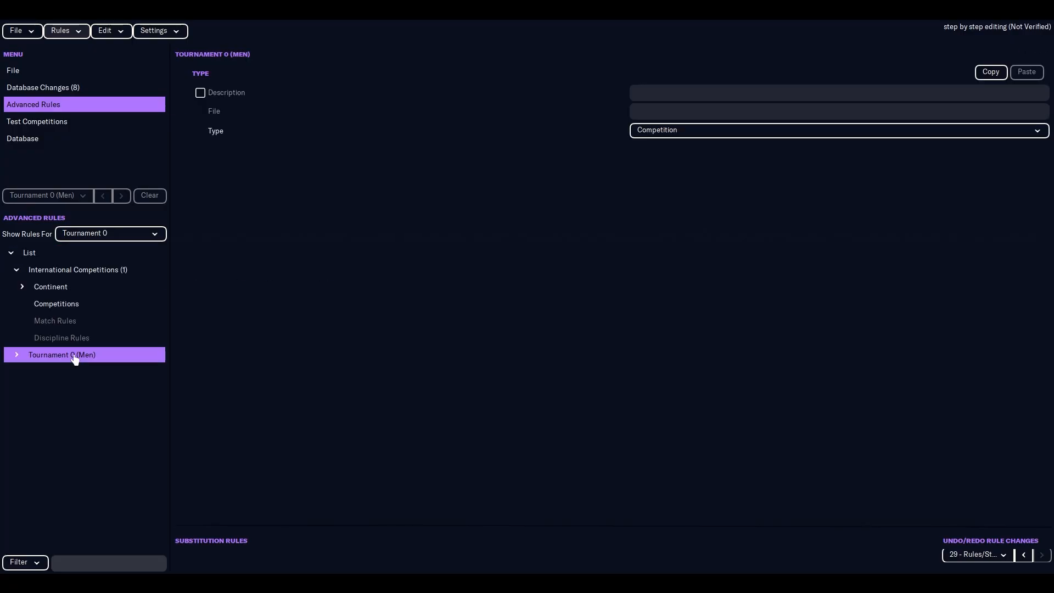
click(17, 356)
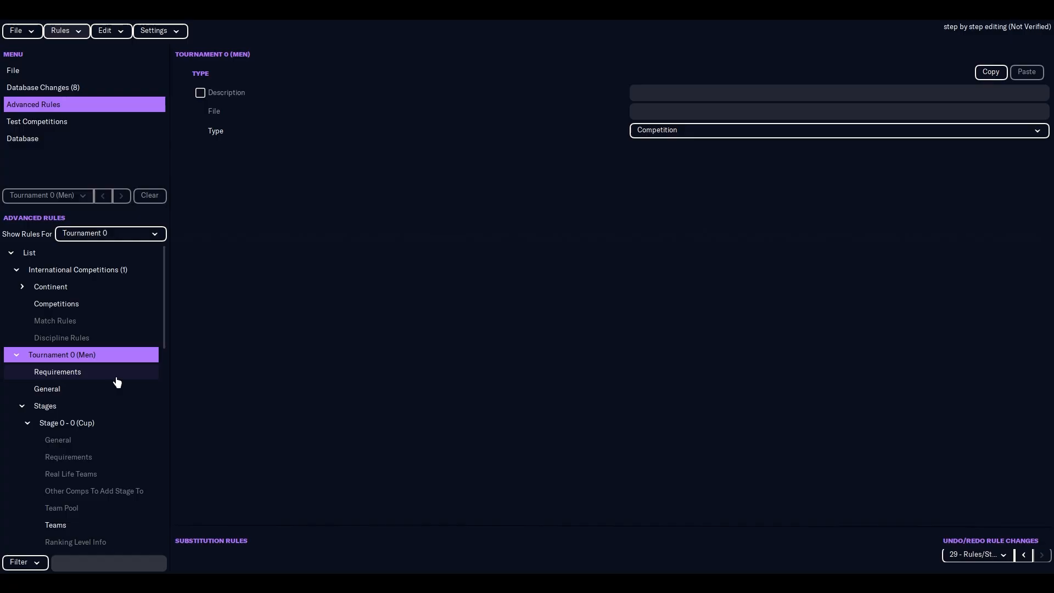
Step: Run the rules test again on the saved international rules
click(68, 34)
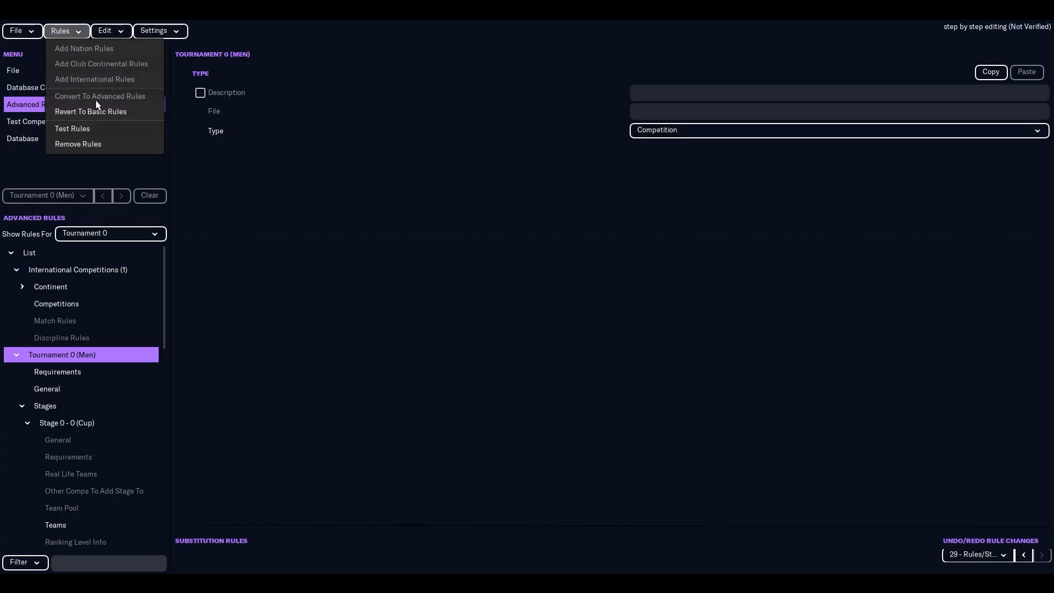
click(105, 129)
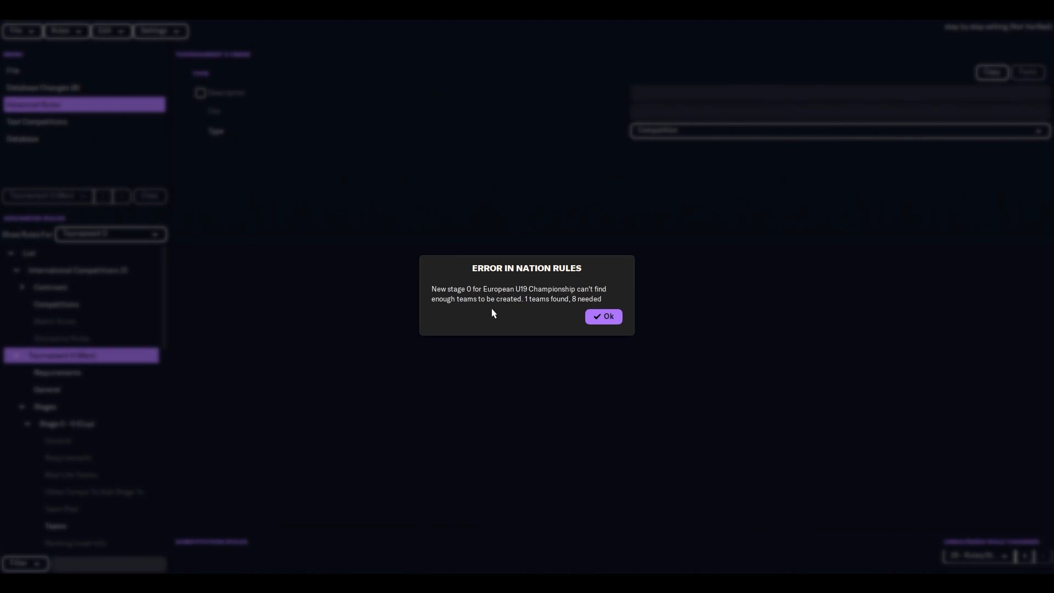
Step: Set the type of the existing entry in the Stage 0 Teams rules to Get Random National Team
click(611, 320)
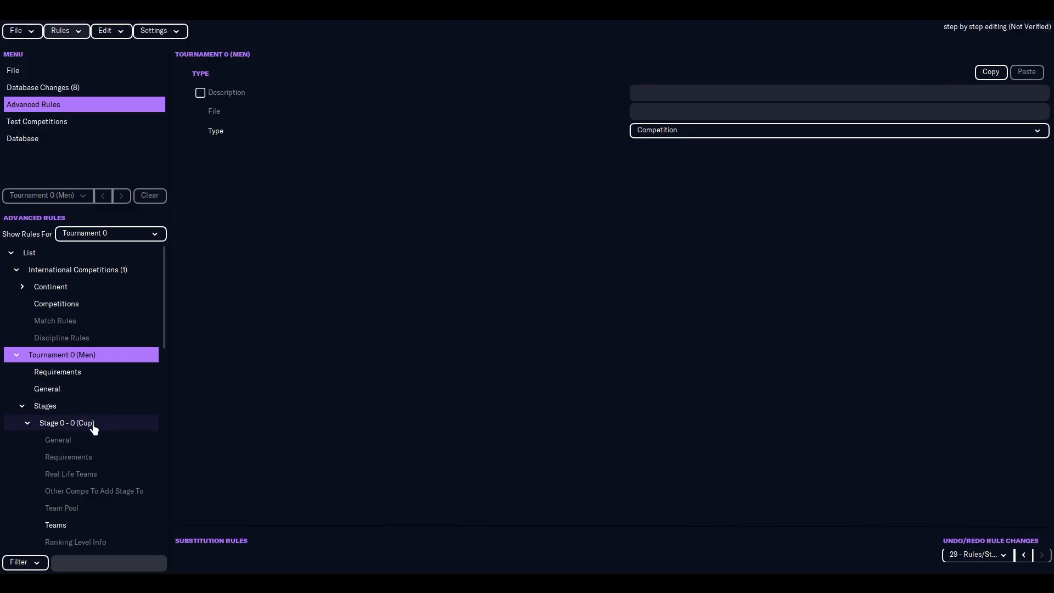
scroll(86, 434, down, 1)
click(77, 343)
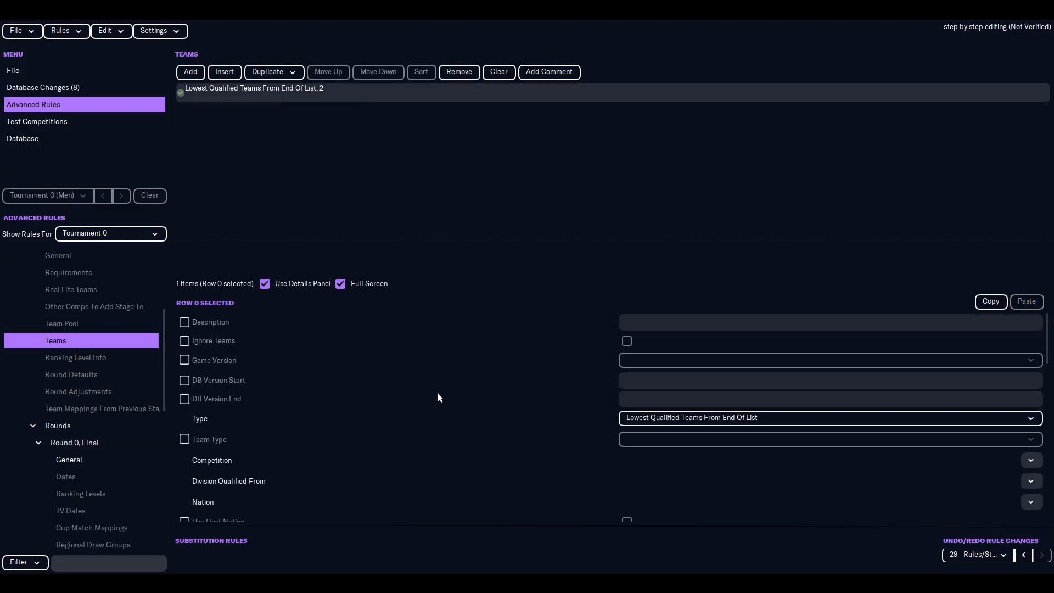
click(666, 419)
scroll(694, 483, down, 4)
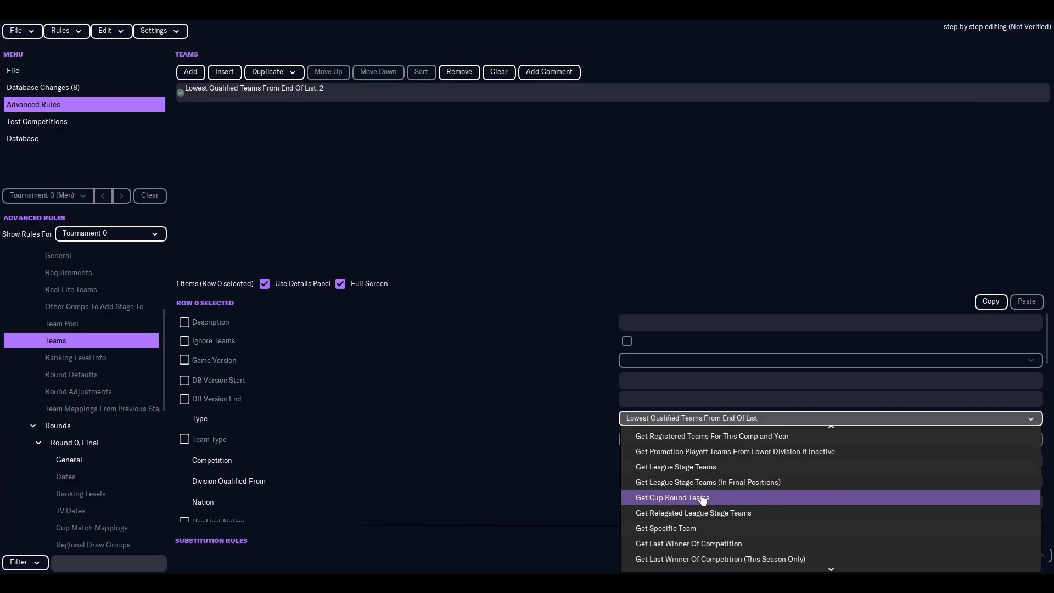
scroll(694, 486, down, 5)
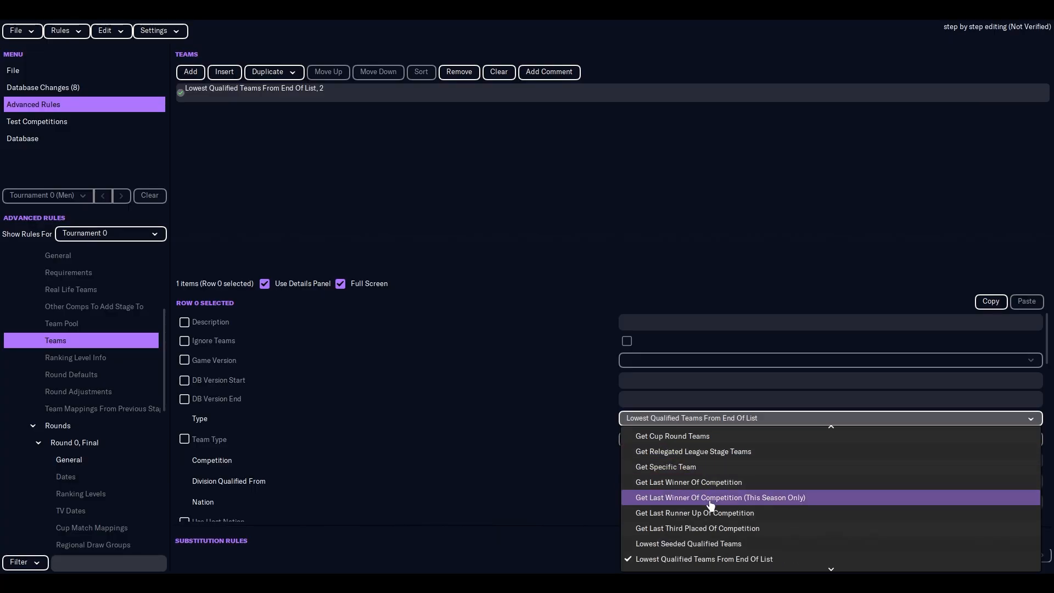
scroll(712, 504, down, 2)
click(716, 533)
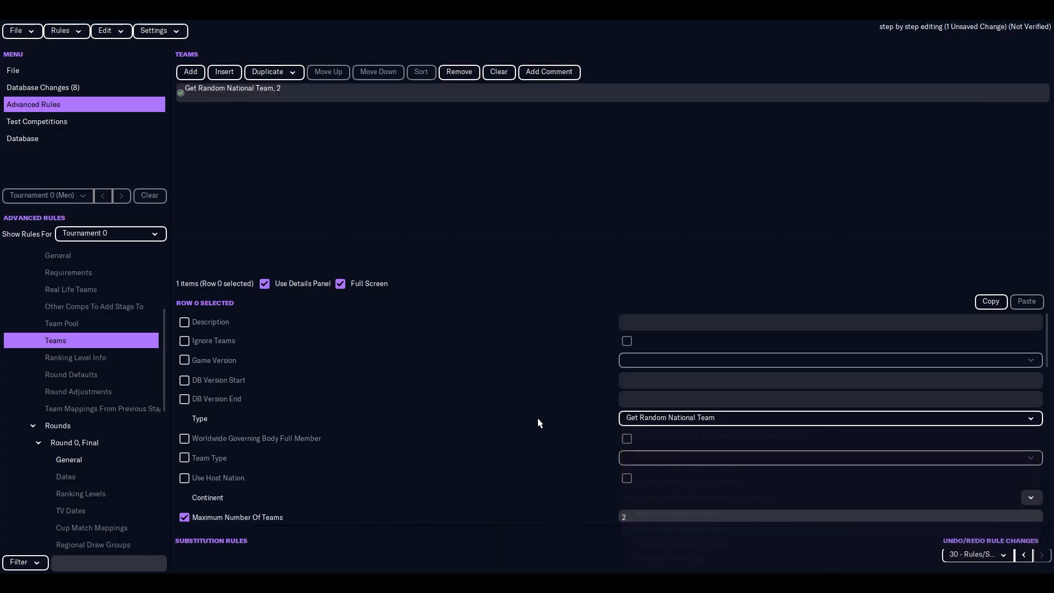
scroll(543, 428, down, 3)
scroll(472, 420, down, 6)
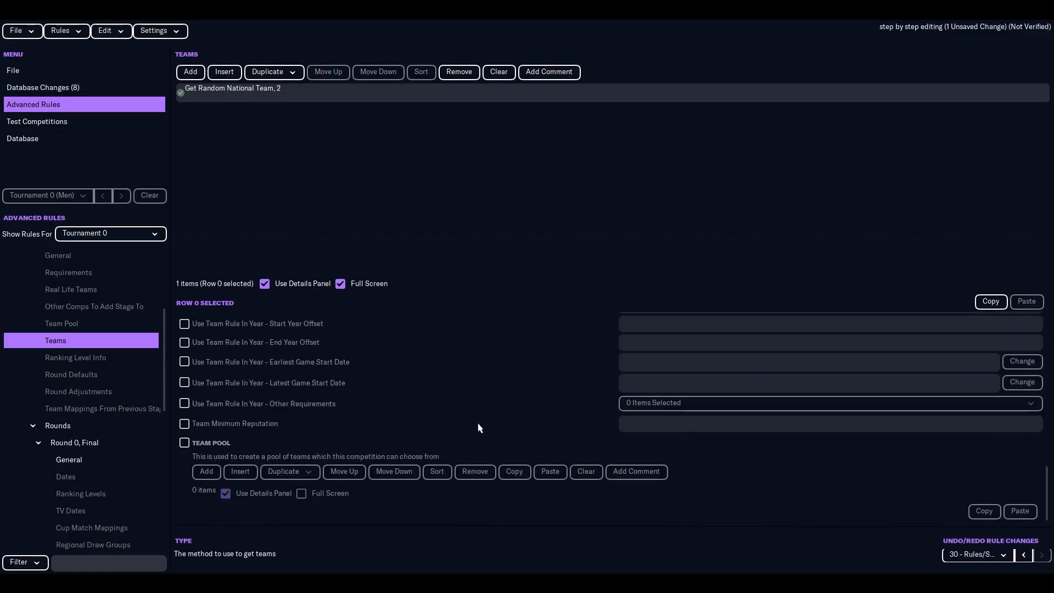
Step: Save the editor data and run the rules test on the tournament
click(29, 33)
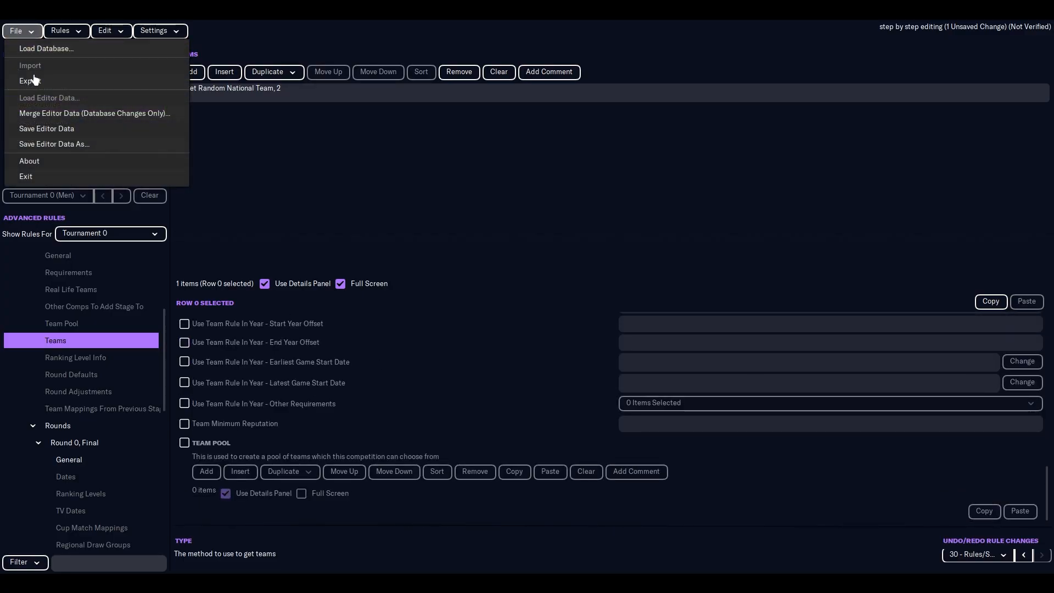
click(48, 130)
click(64, 31)
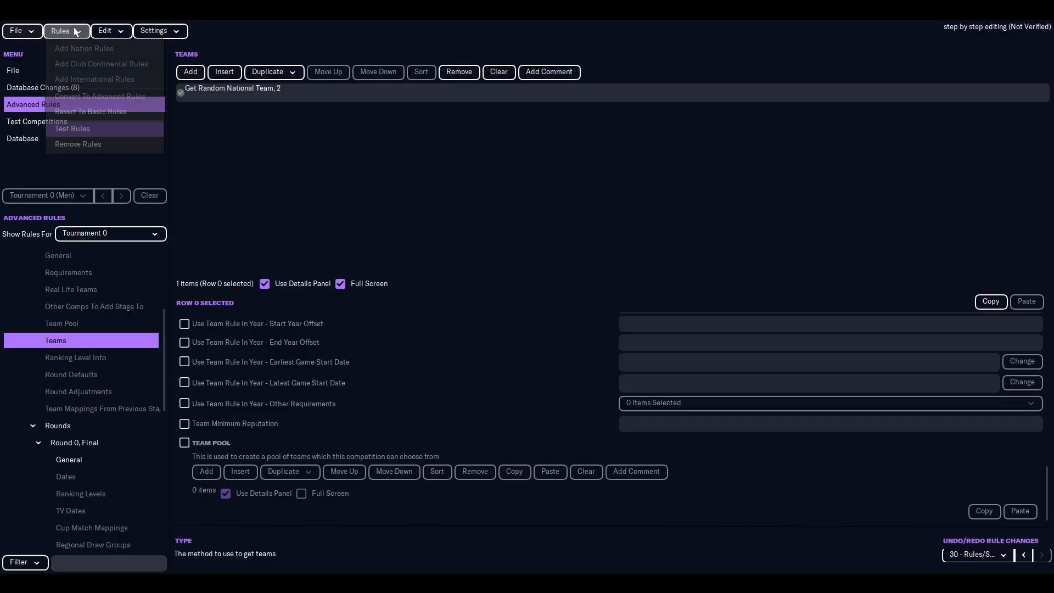
click(96, 131)
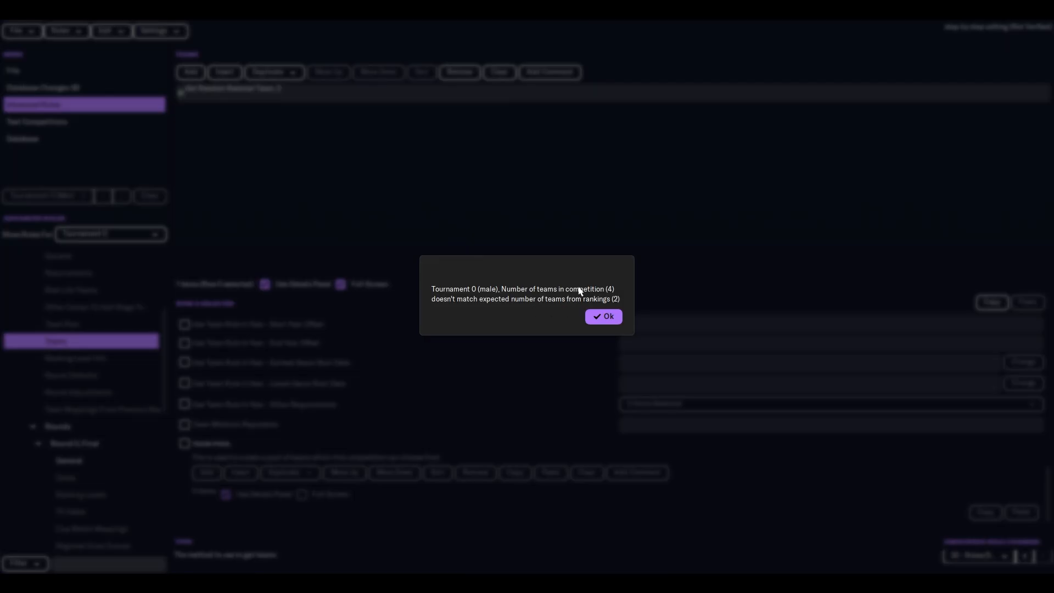
click(602, 316)
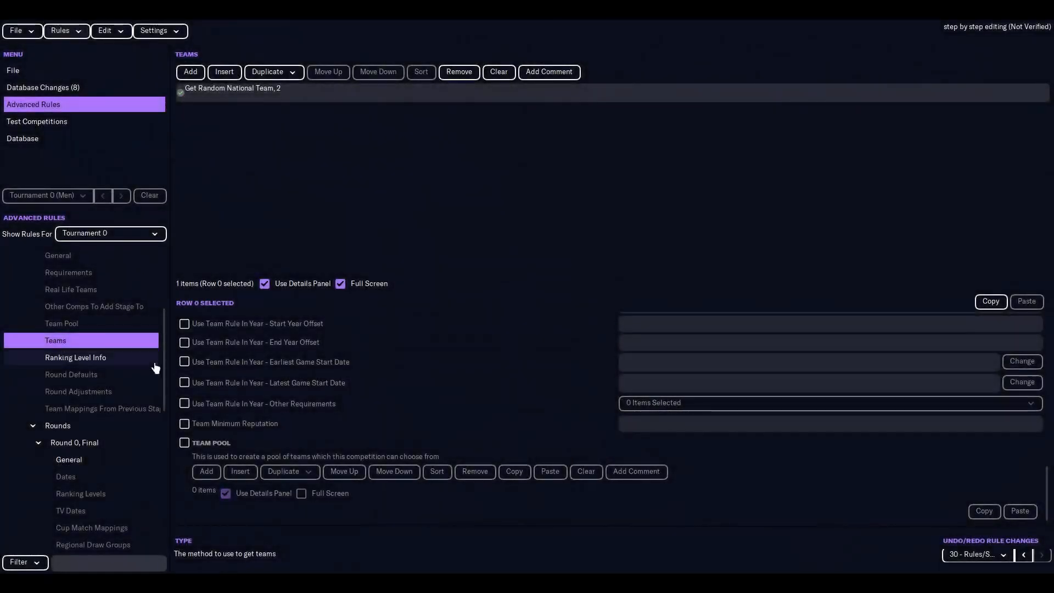
Step: Examine the tournament's Qualified Teams rules, the Stage 0 Teams entry and the Final round's General settings for team numbers
scroll(126, 384, down, 5)
click(81, 475)
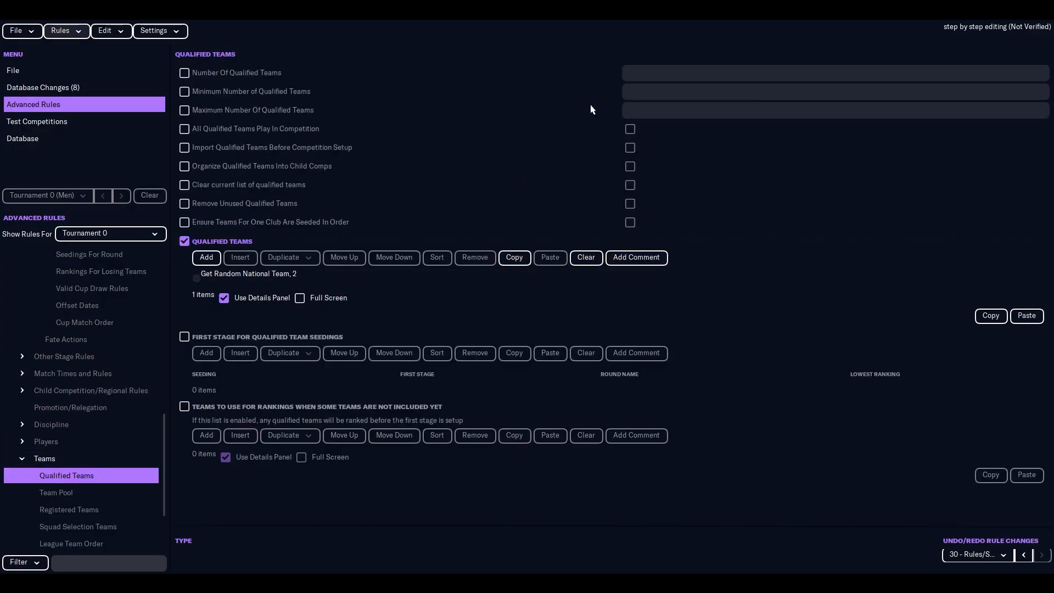
scroll(106, 388, up, 3)
scroll(105, 388, up, 1)
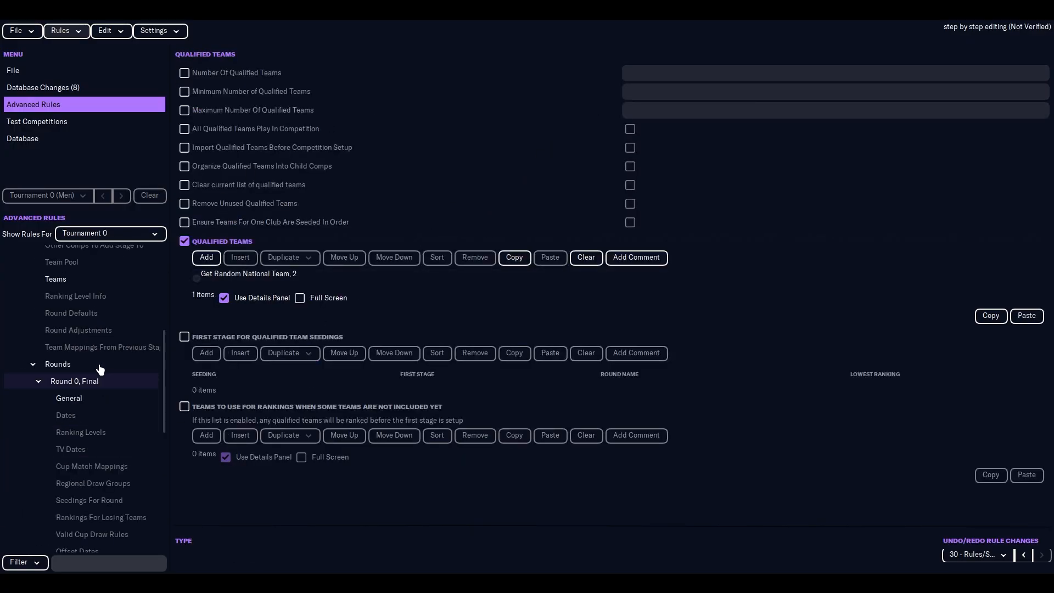
click(77, 281)
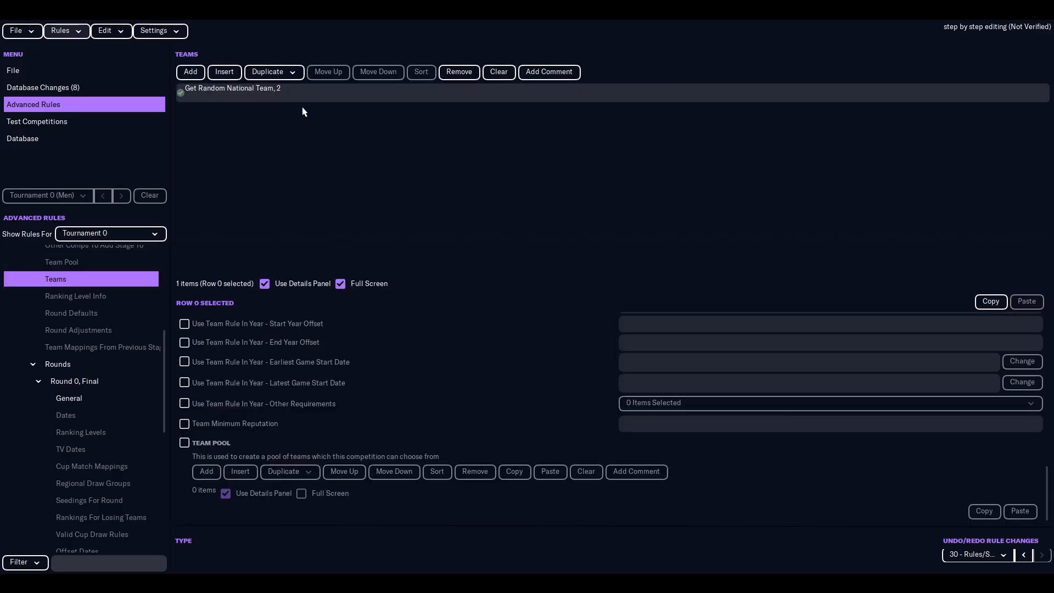
scroll(105, 417, down, 5)
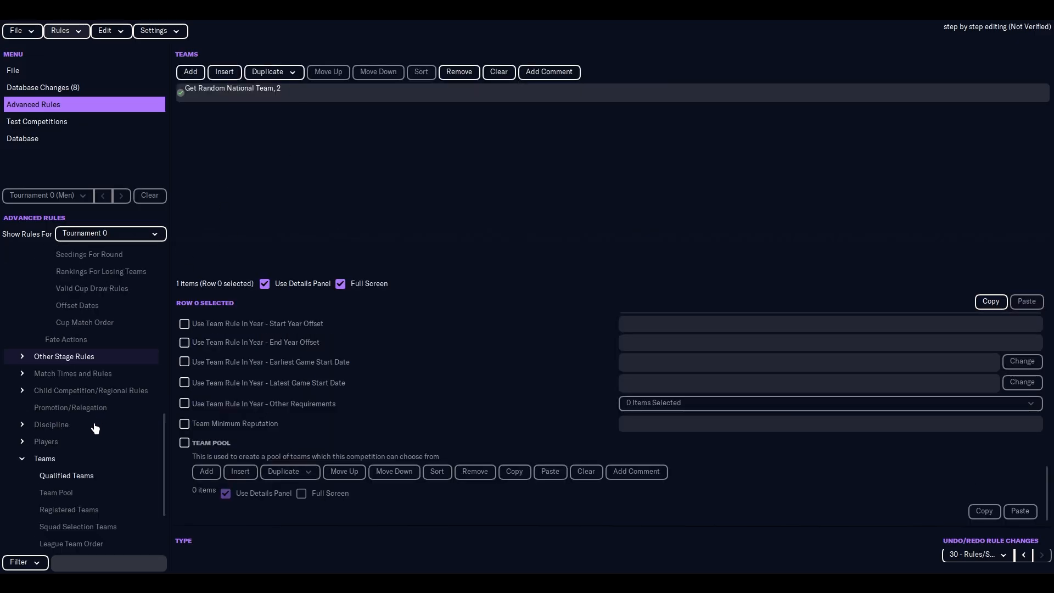
click(72, 476)
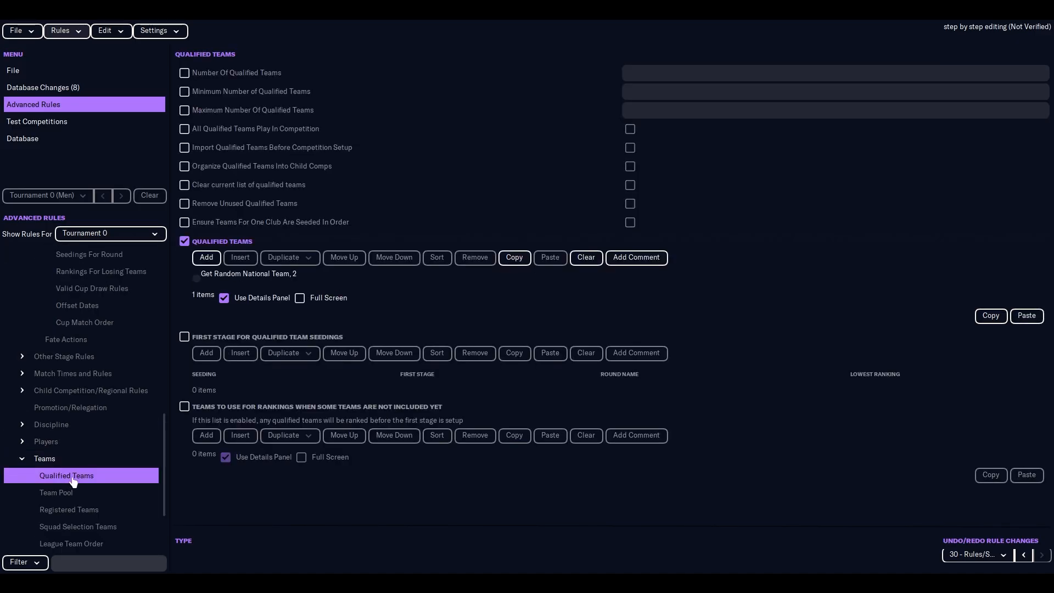
scroll(71, 414, up, 5)
click(76, 400)
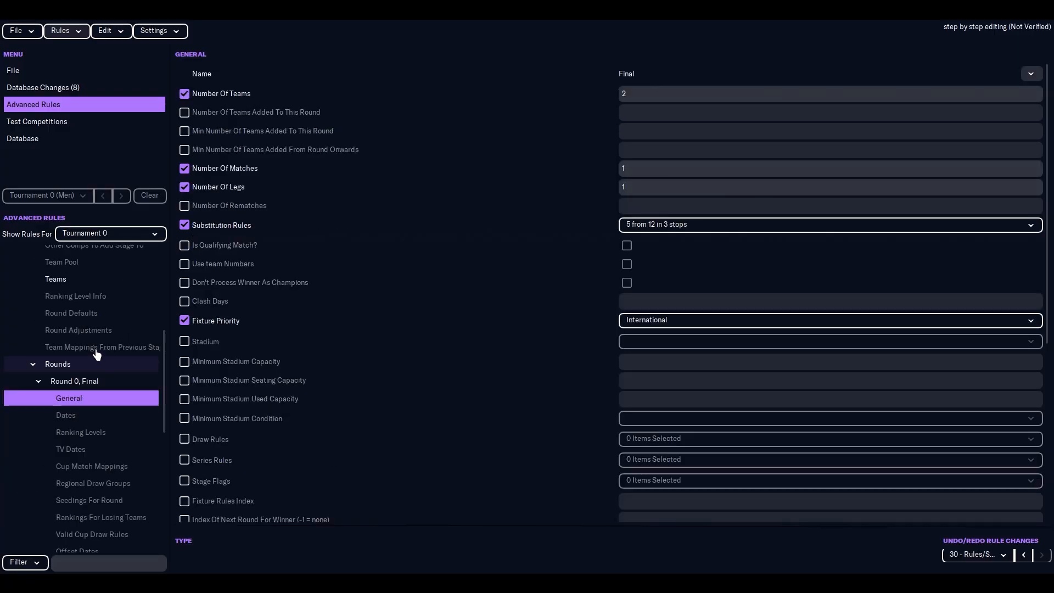
Step: Change the type of the Stage 0 Teams entry to Get Qualified Teams For Comp and review its remaining options
click(80, 280)
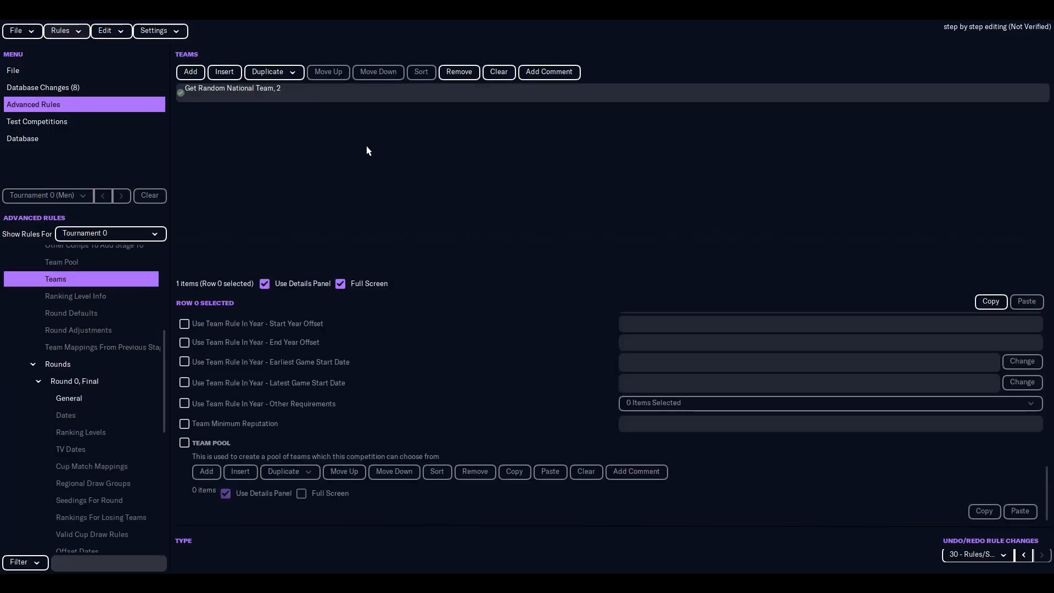
scroll(451, 367, up, 5)
scroll(451, 367, up, 3)
click(700, 347)
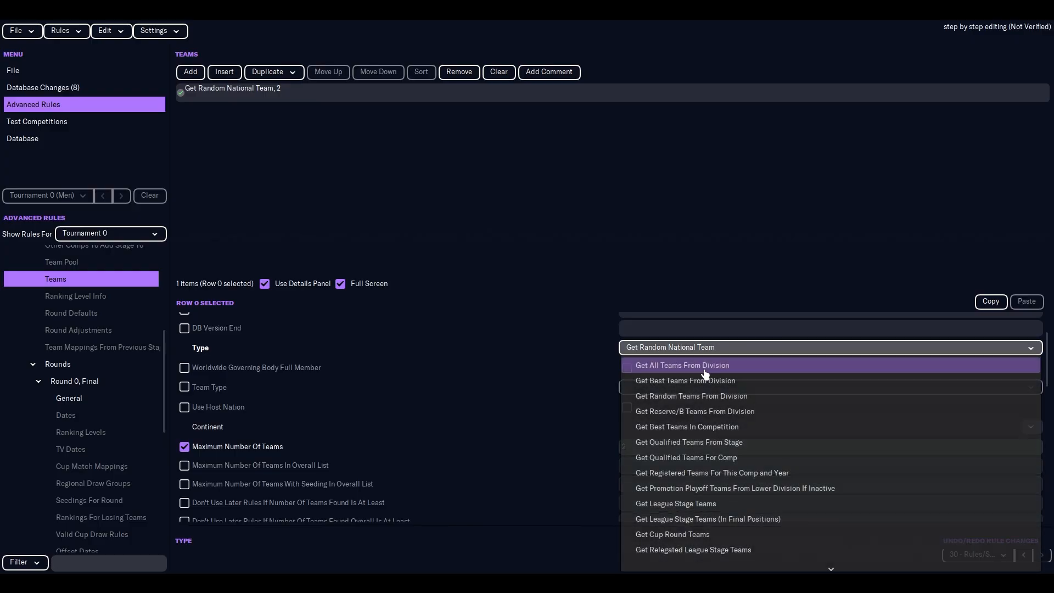
click(713, 458)
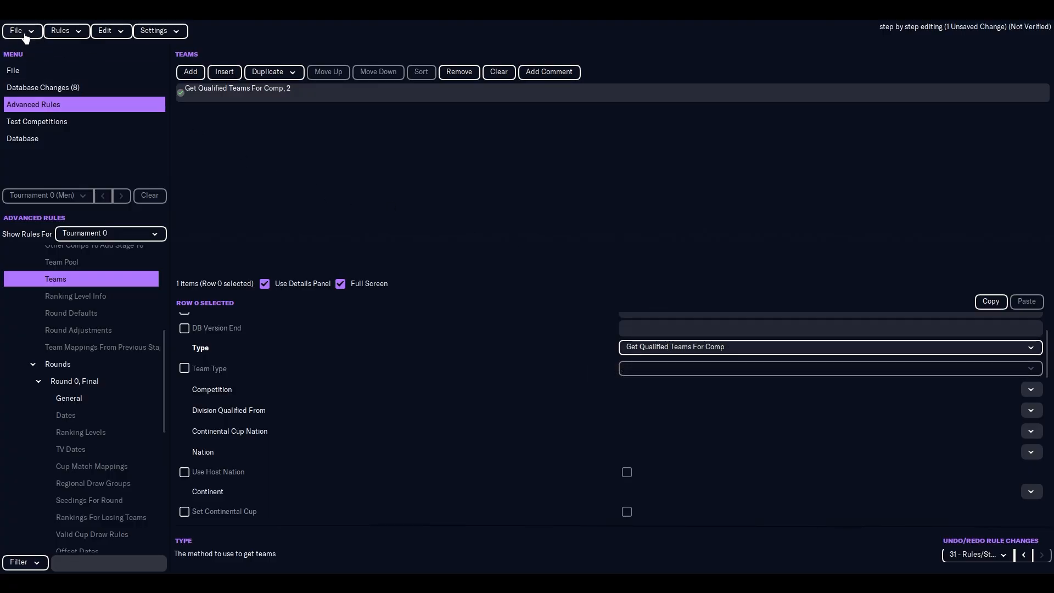
scroll(368, 373, down, 2)
scroll(373, 384, down, 5)
scroll(364, 370, up, 8)
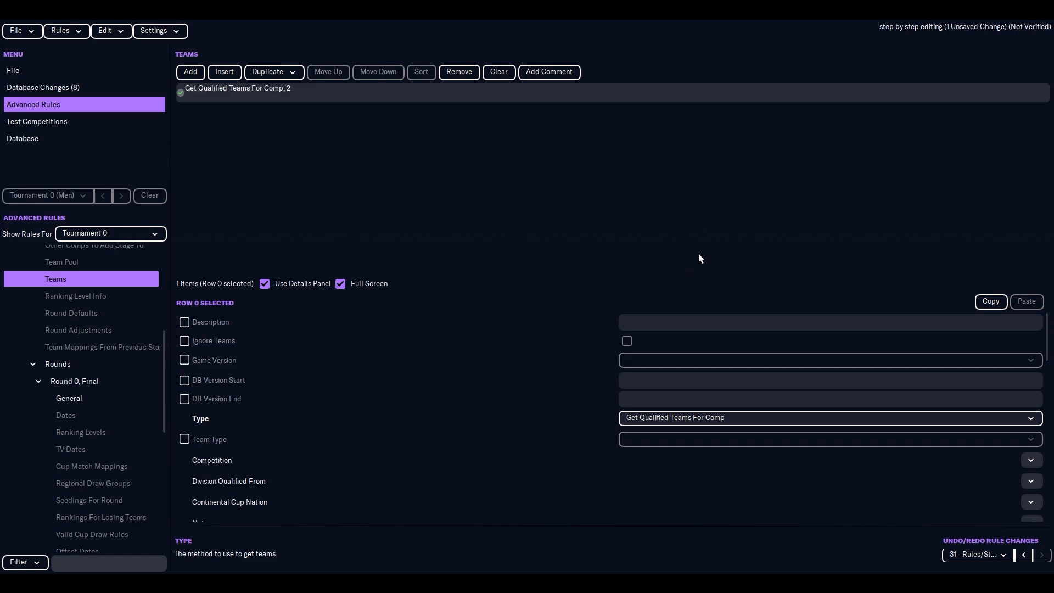
scroll(91, 453, down, 6)
Step: With the tournament's Qualified Teams rules open, save the editor data and test the rules again
click(65, 413)
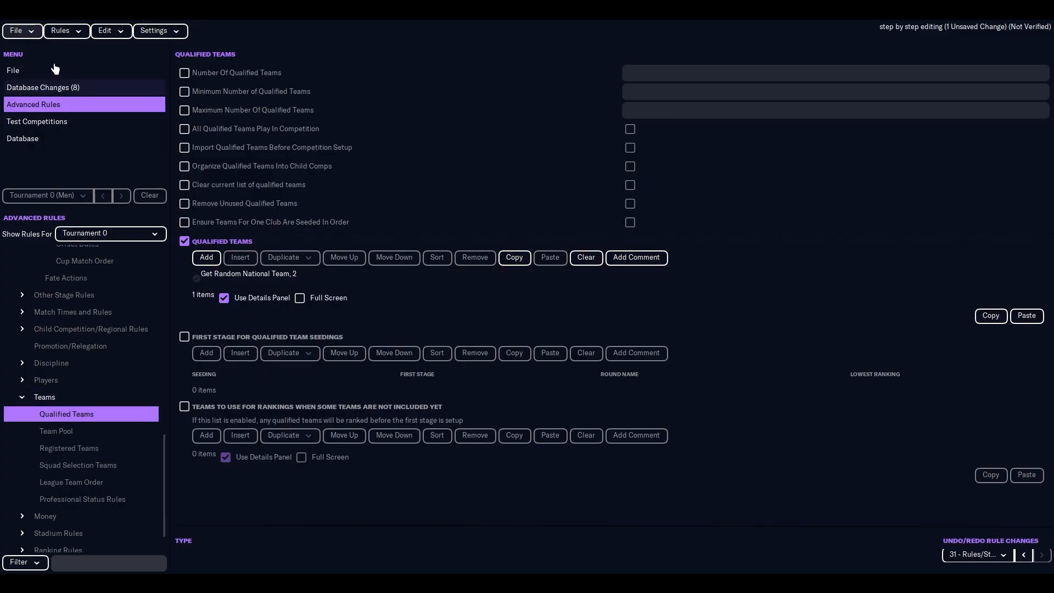
click(21, 30)
click(66, 130)
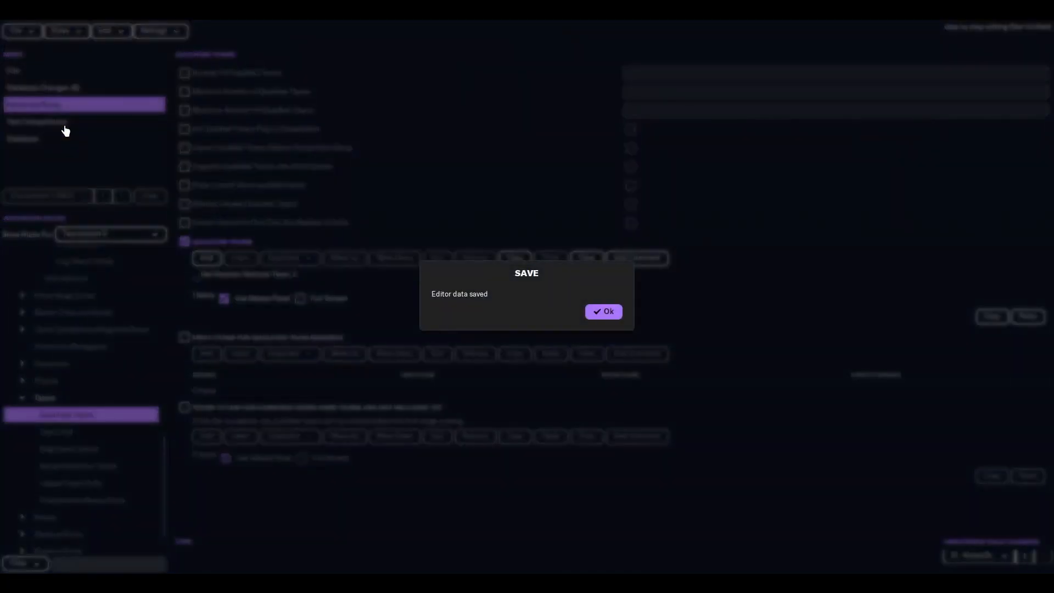
key(Return)
click(61, 31)
click(101, 134)
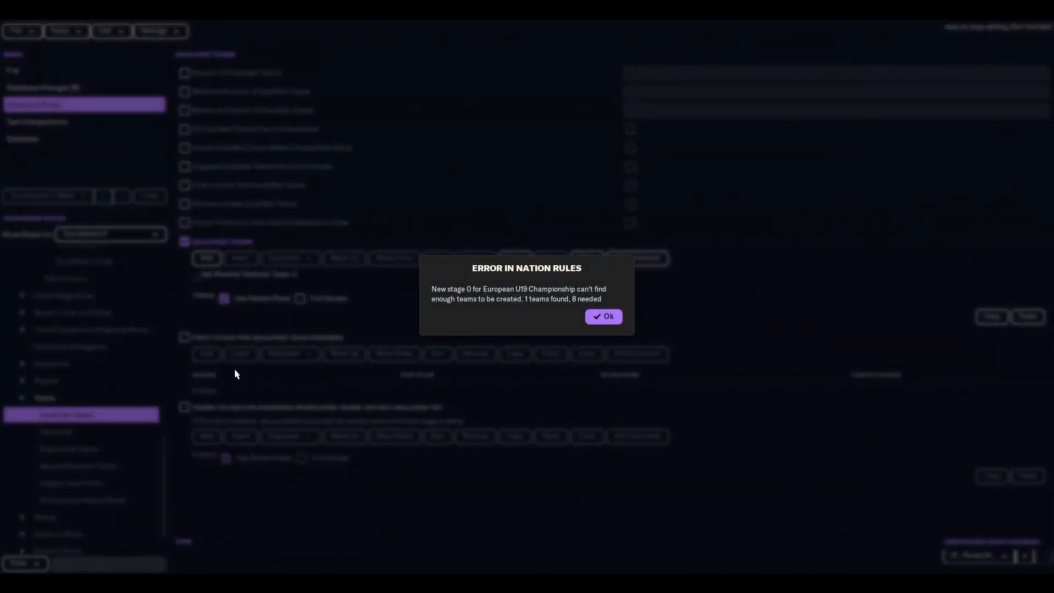
click(603, 317)
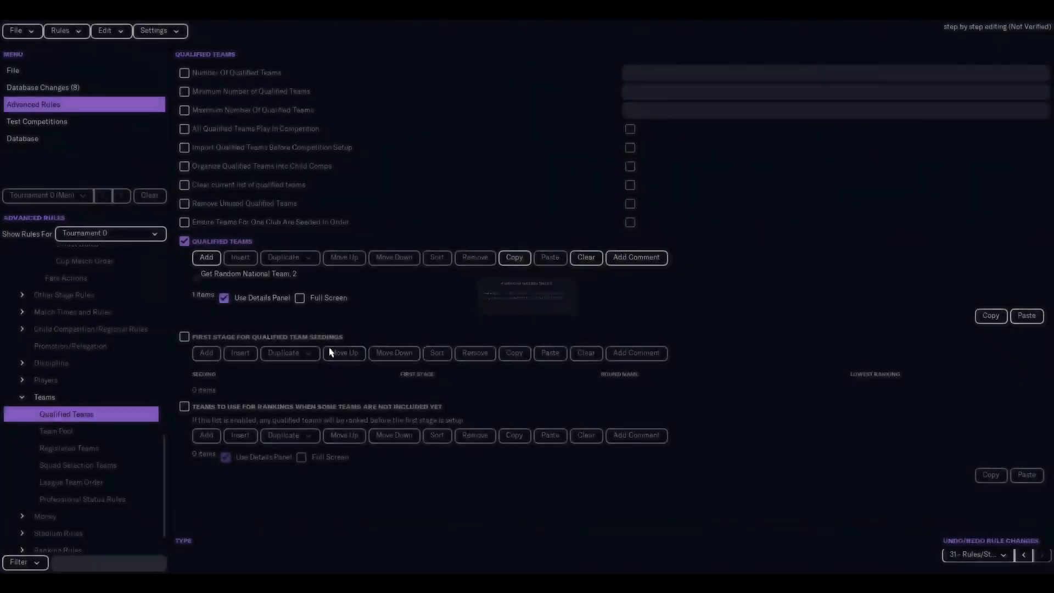
Step: Disable the tournament's Qualified Teams list and set the Stage 0 Teams entry's type to Get Random National Team
click(184, 242)
scroll(62, 431, up, 4)
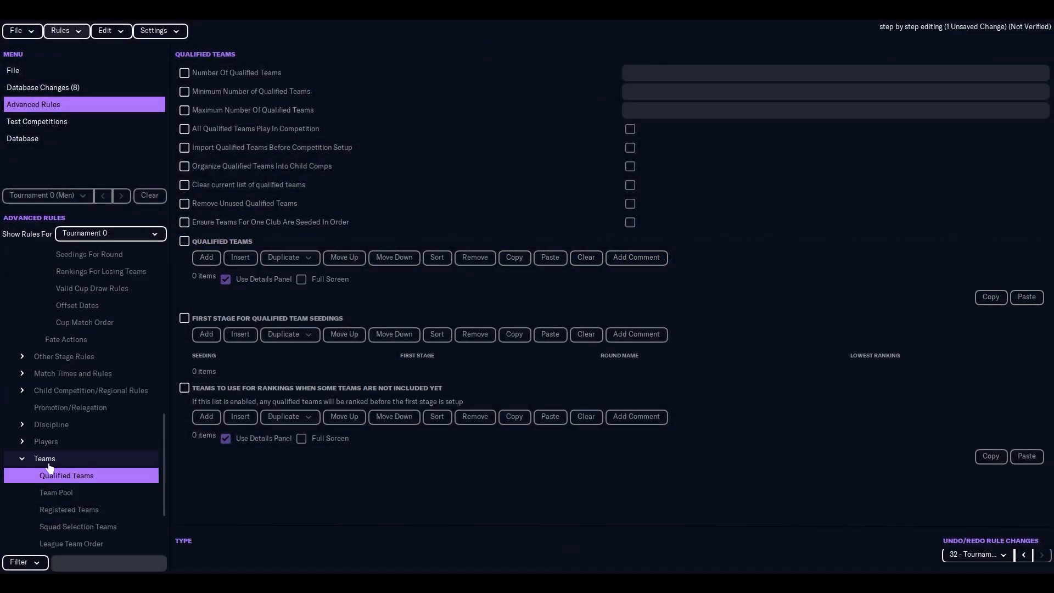
click(55, 280)
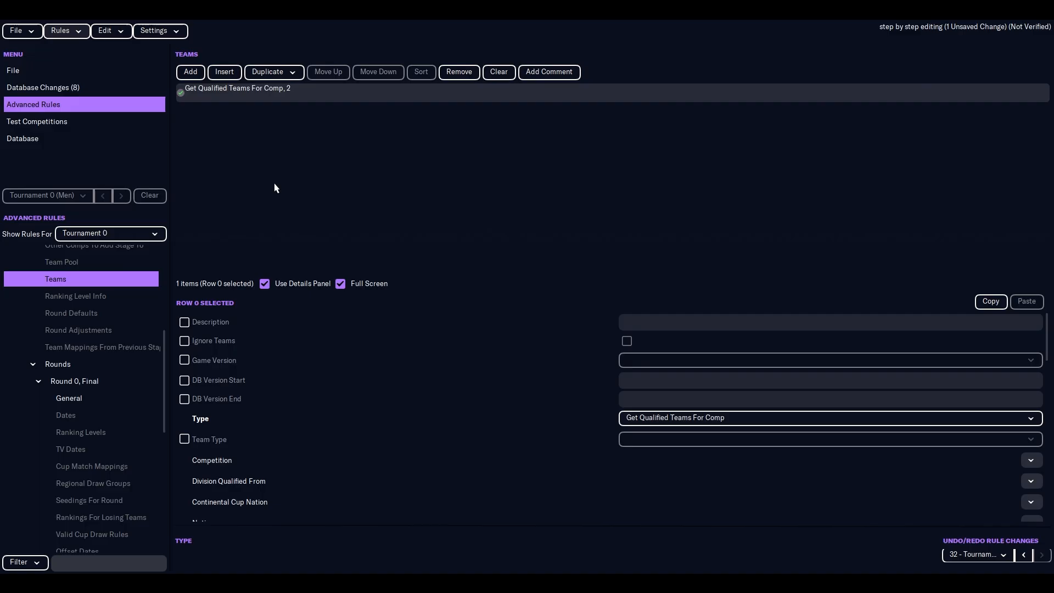
scroll(519, 426, down, 4)
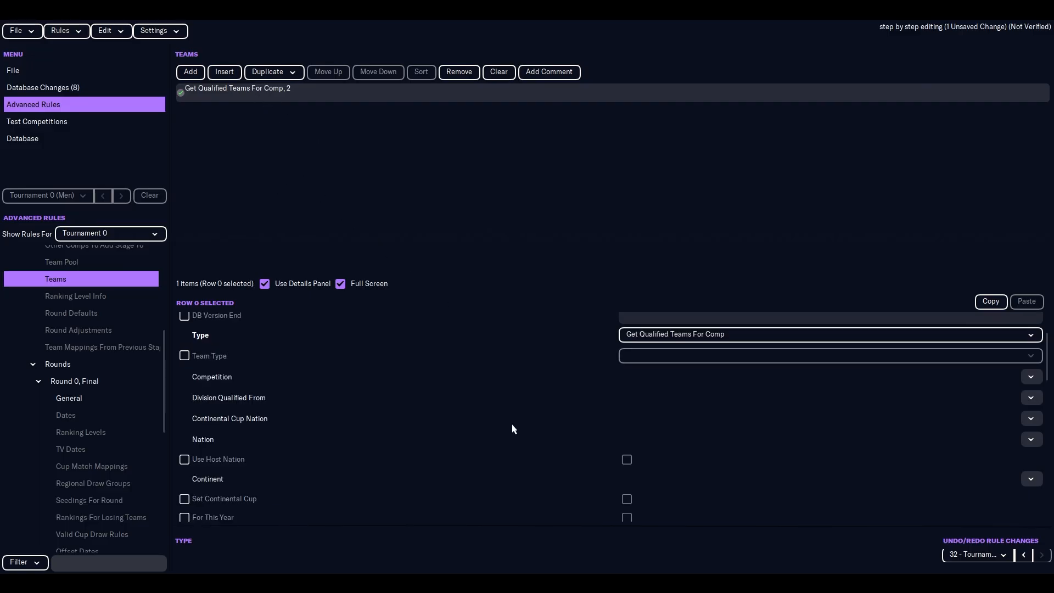
scroll(545, 424, up, 4)
click(679, 419)
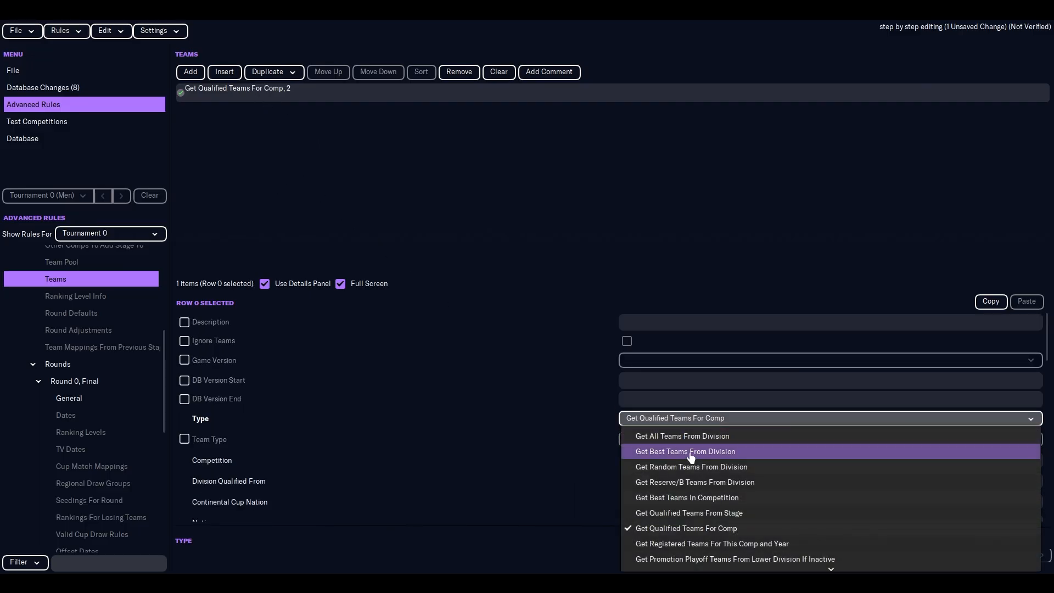
scroll(705, 510, down, 5)
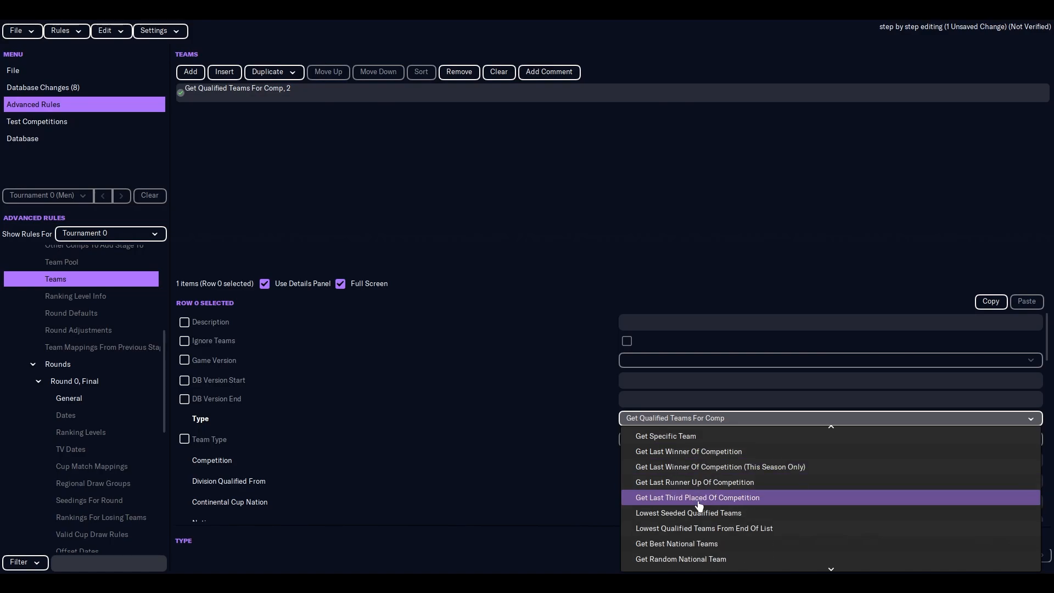
scroll(701, 511, down, 5)
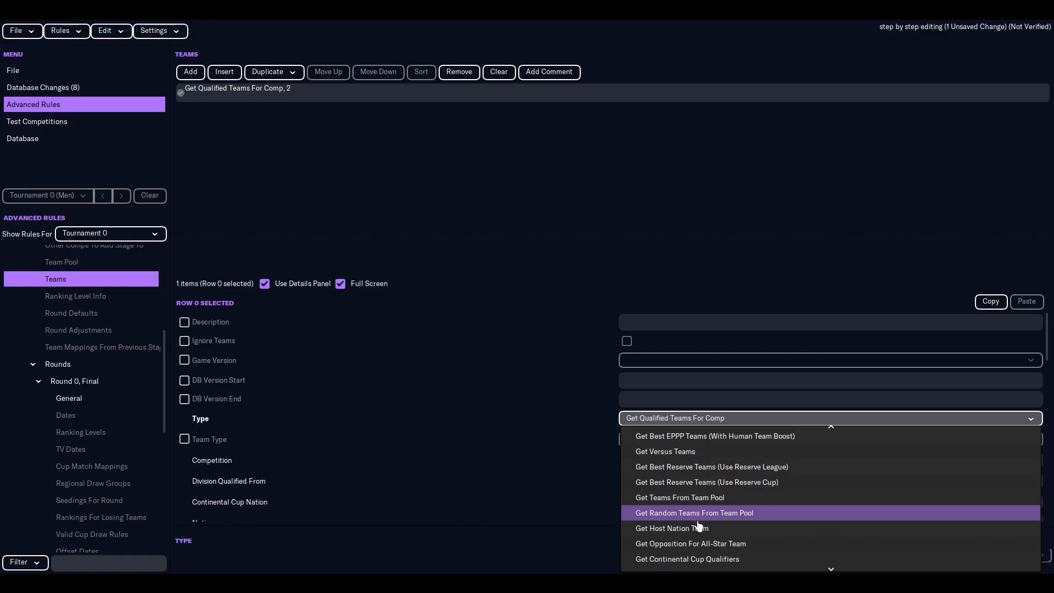
scroll(698, 535, down, 3)
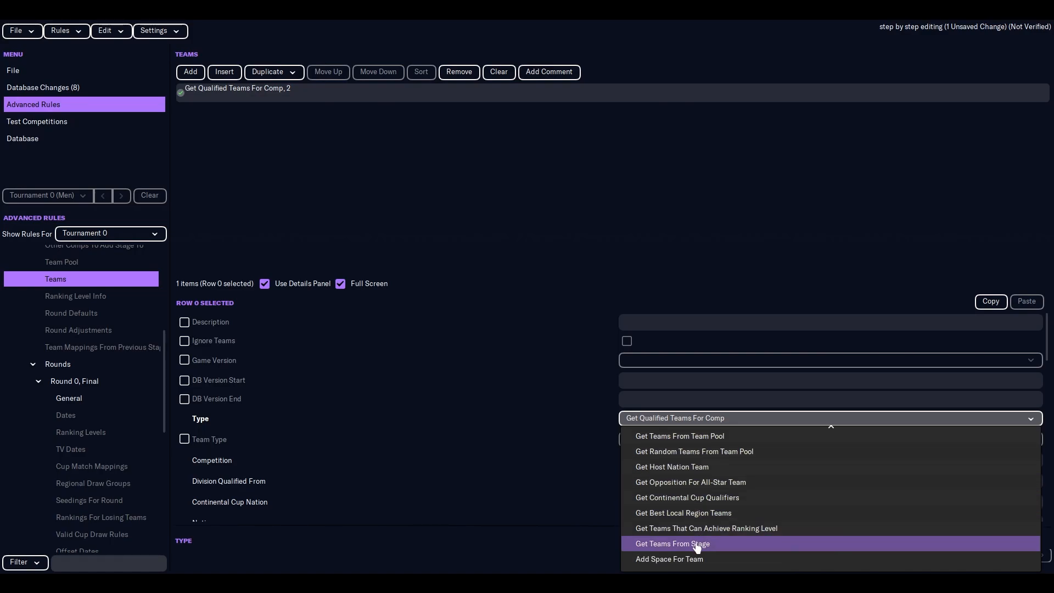
scroll(694, 531, up, 8)
scroll(685, 505, up, 1)
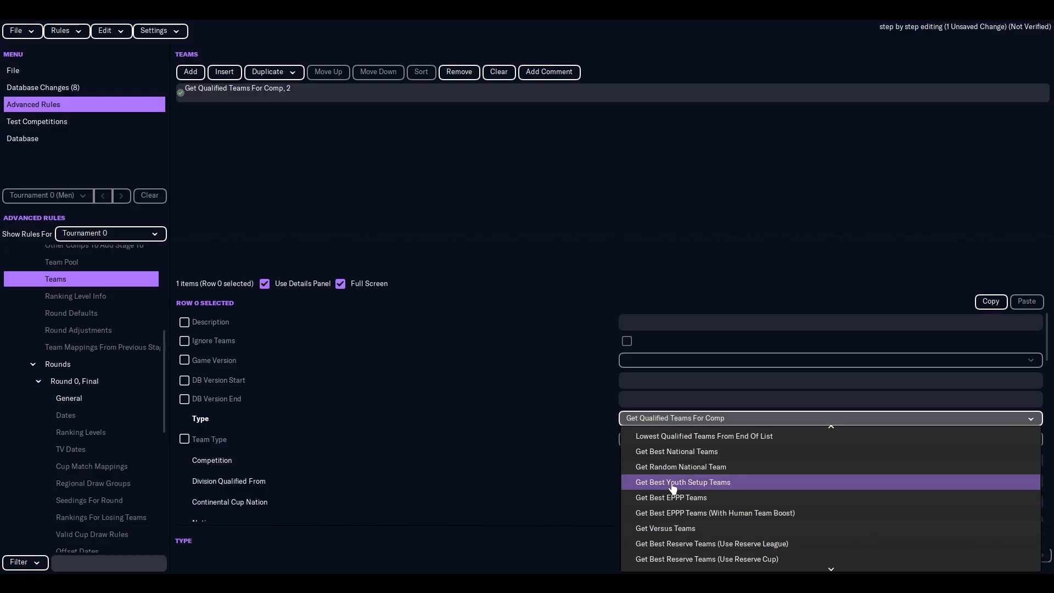
click(675, 466)
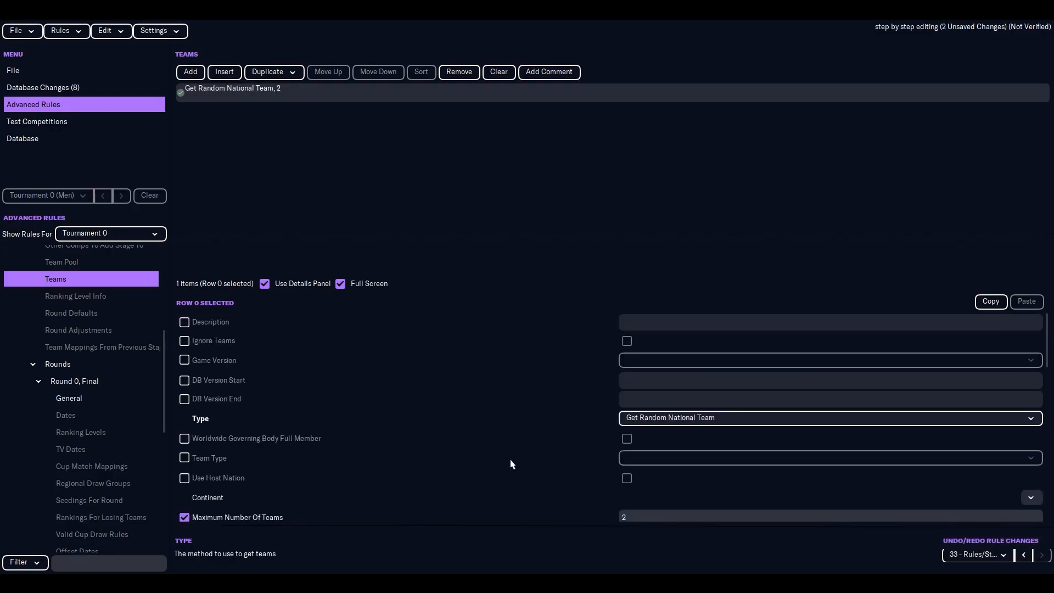
Step: Save the editor data with the random national team selection in place and test the rules
click(17, 31)
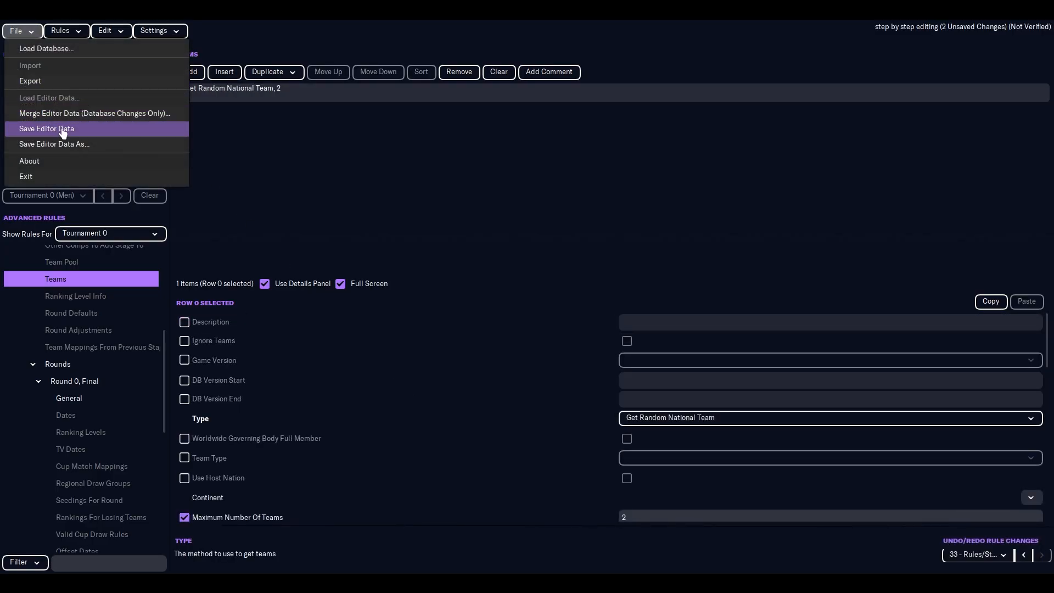
click(58, 129)
click(64, 30)
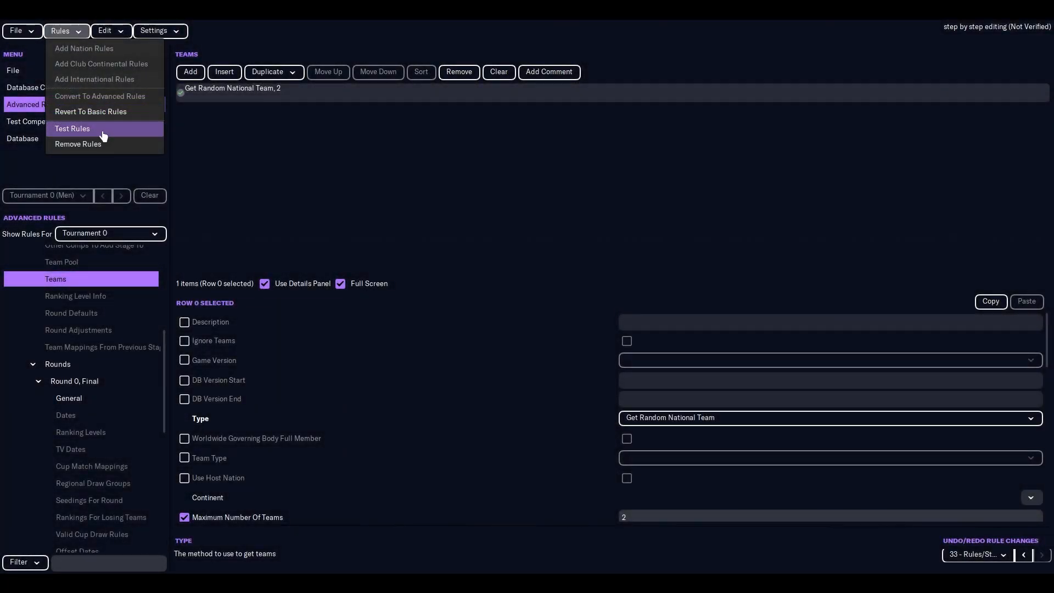
click(104, 129)
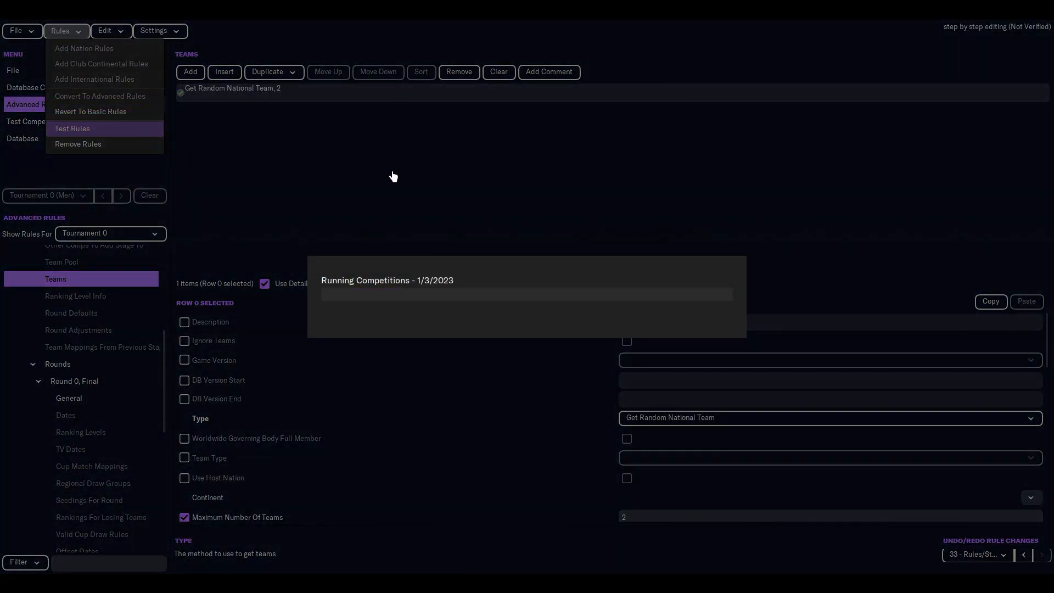
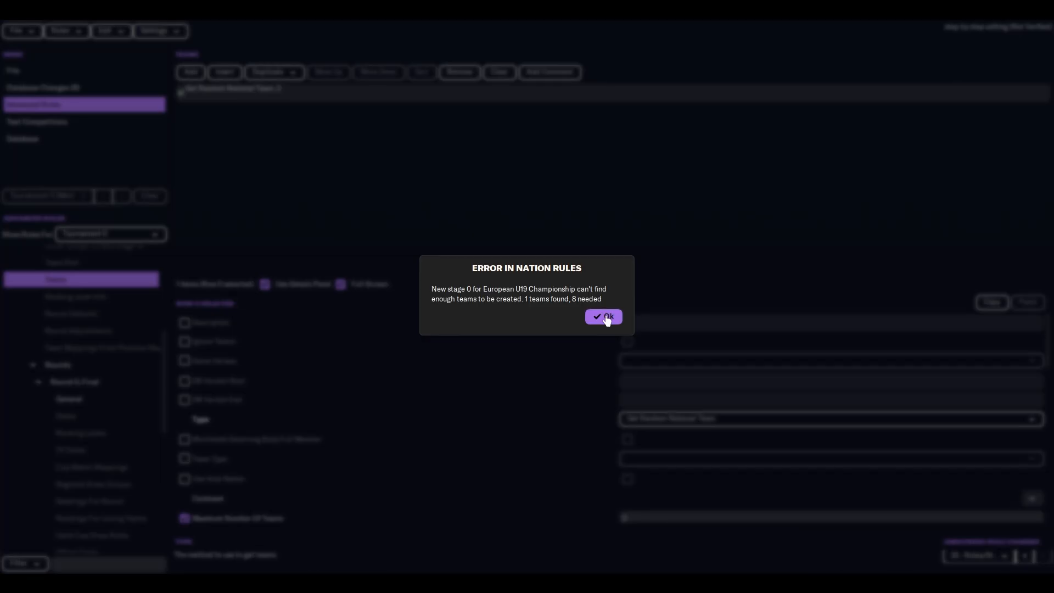
click(607, 318)
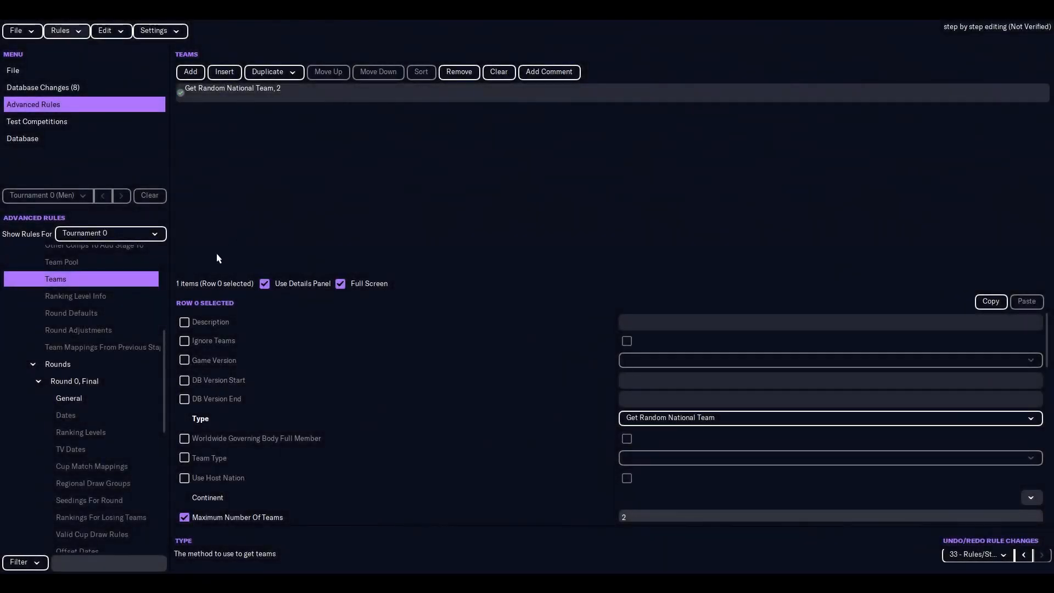
Step: Examine the international competitions' Continent and Competitions rules, and the Requirements of Tournament 0
click(60, 308)
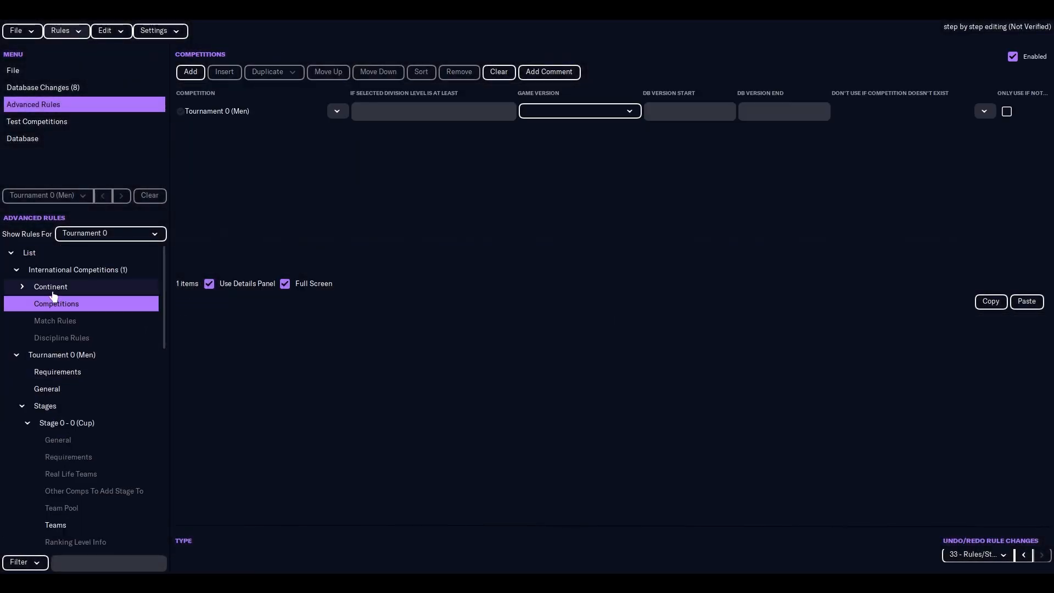
click(53, 293)
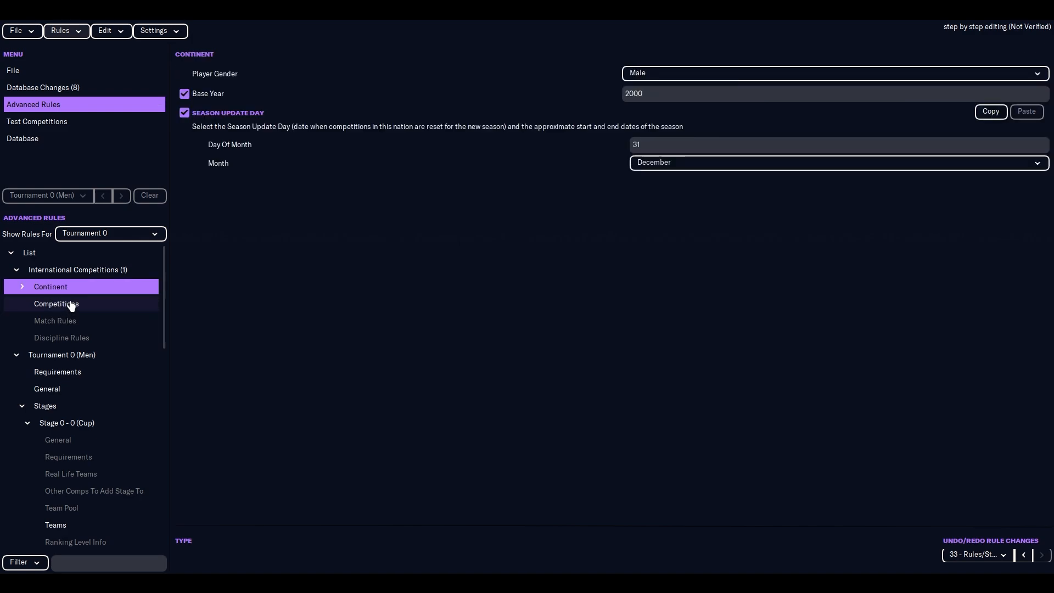
click(22, 287)
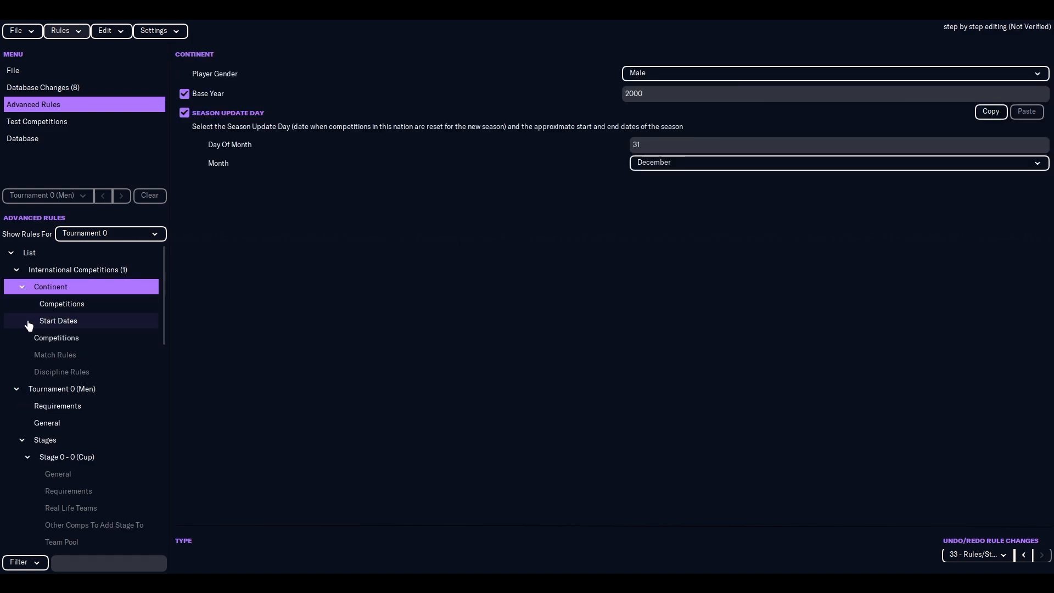
click(17, 389)
click(37, 389)
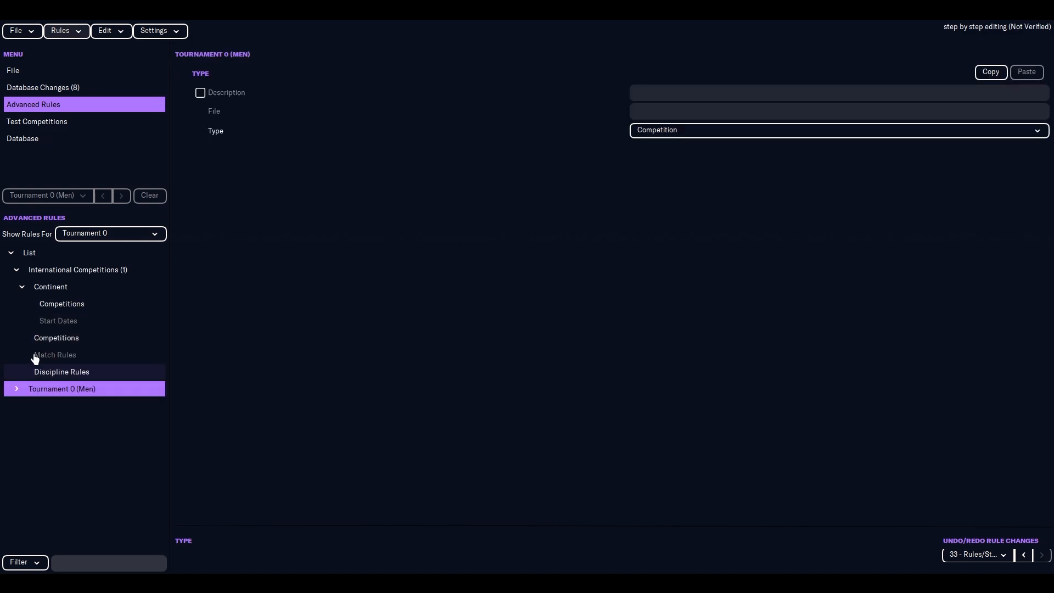
click(17, 270)
click(46, 274)
click(13, 251)
click(17, 286)
click(54, 286)
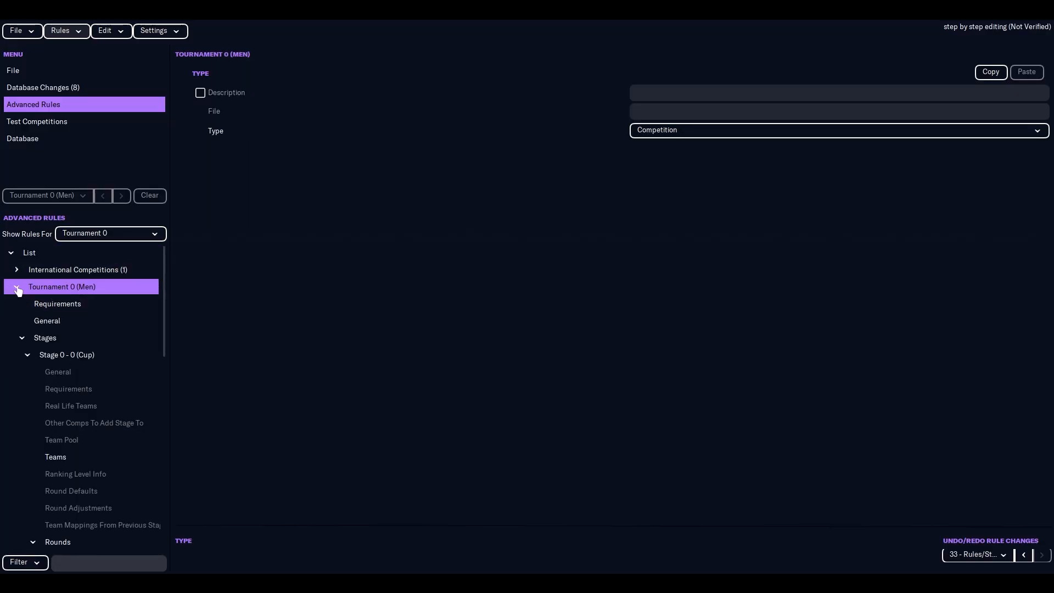
click(59, 305)
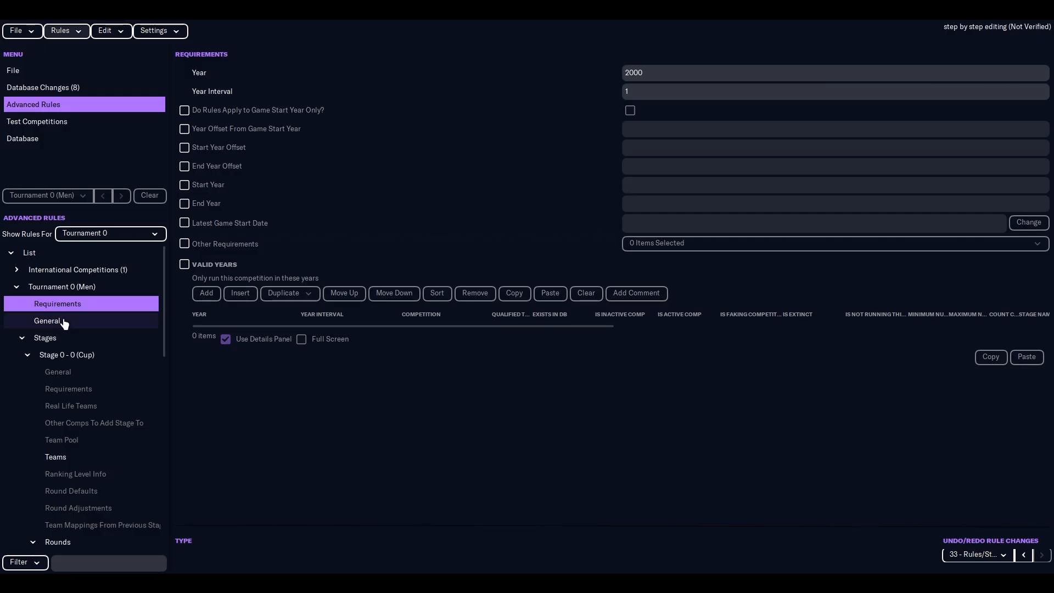
Step: Set the end month of Tournament 0's date range to December in its General rules
click(53, 321)
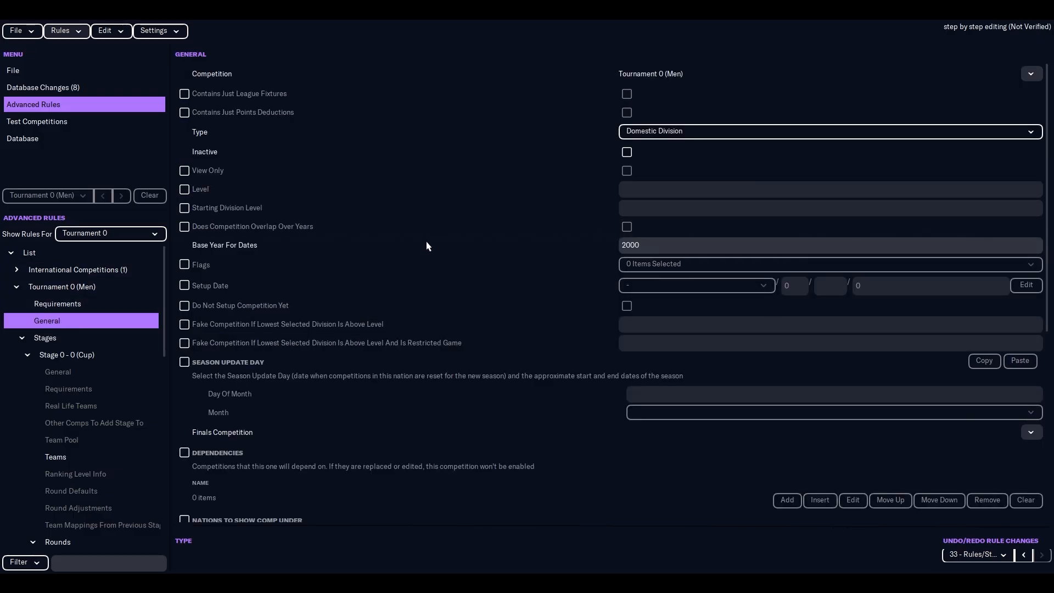
scroll(291, 301, down, 5)
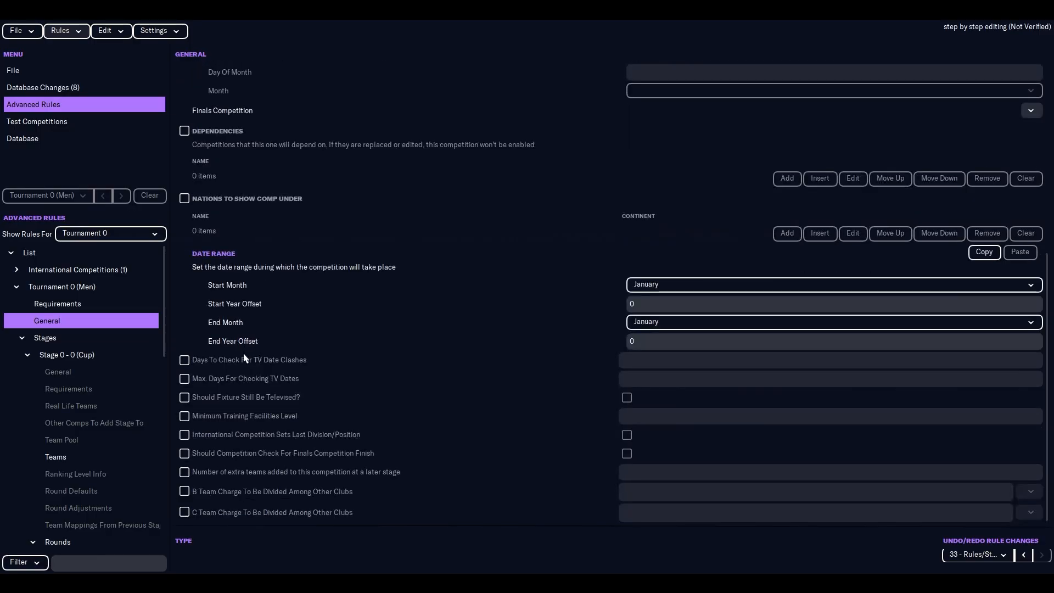
click(635, 325)
click(661, 509)
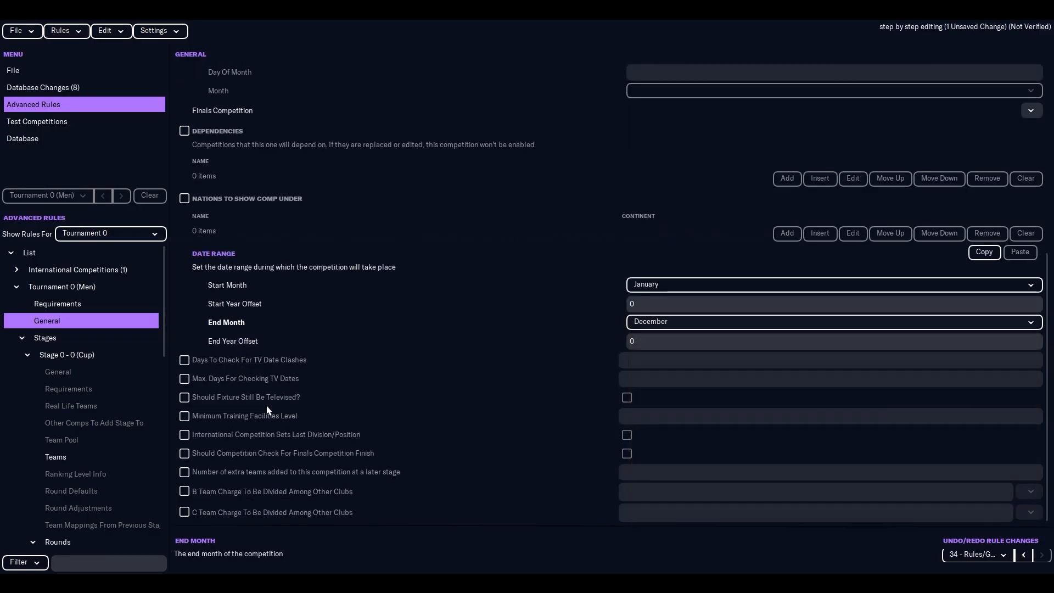
Step: Revert Tournament 0's advanced rules to the basic international rules, discarding all advanced changes
scroll(116, 423, down, 8)
scroll(115, 423, down, 5)
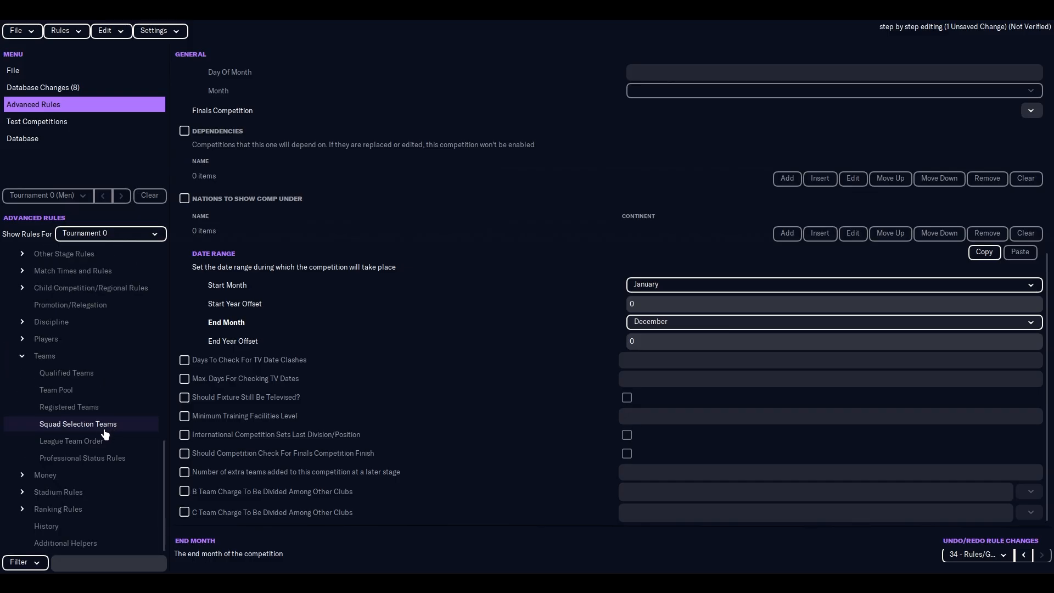
scroll(84, 451, up, 15)
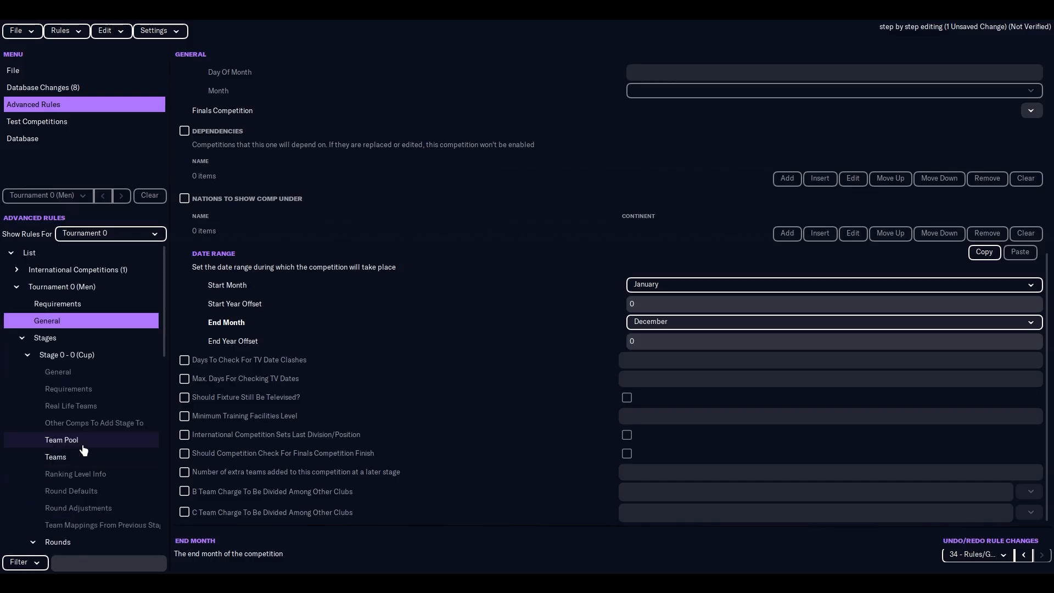
click(71, 456)
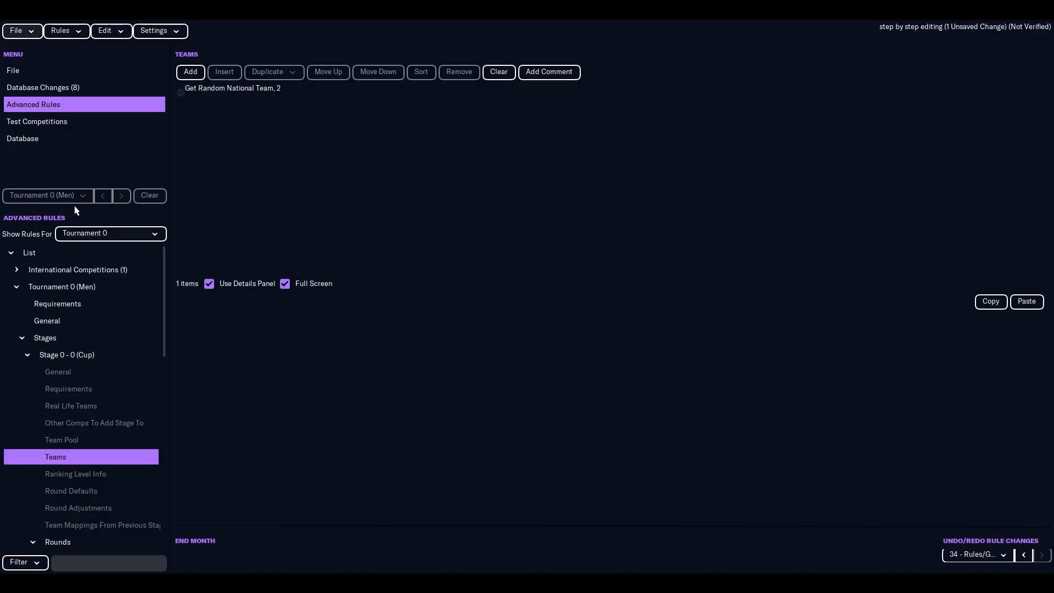
click(61, 31)
click(87, 112)
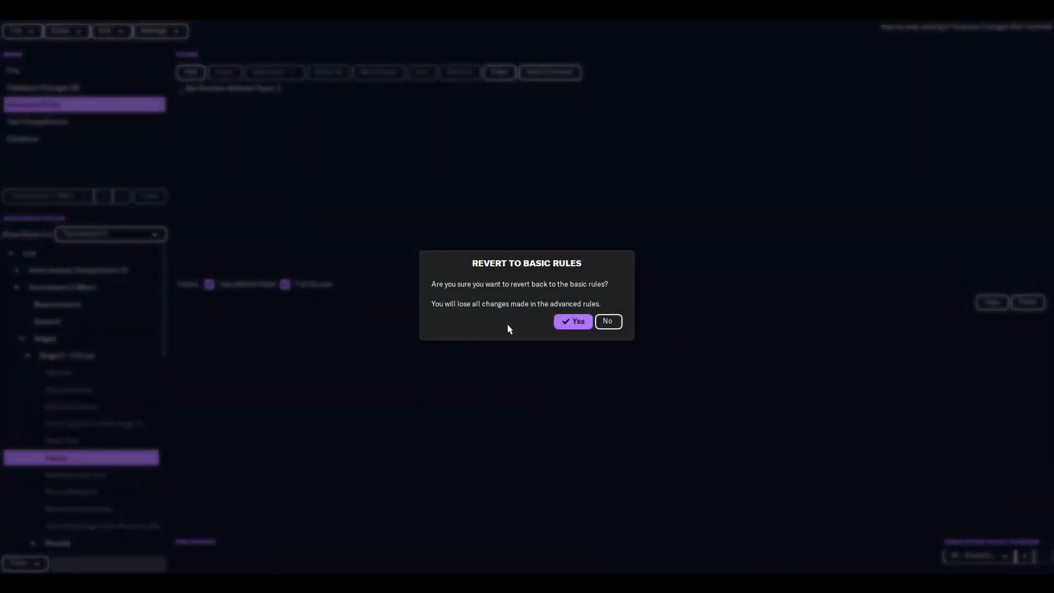
click(571, 321)
Step: Add a new competition to the basic international rules and assign Tournament 0 (Men) to it
click(67, 253)
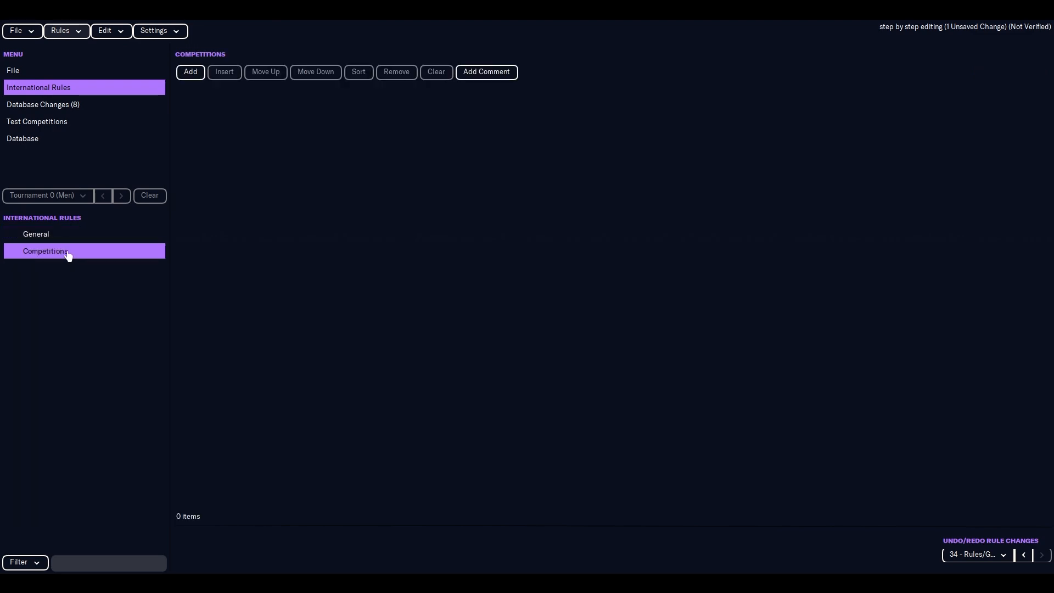
click(185, 75)
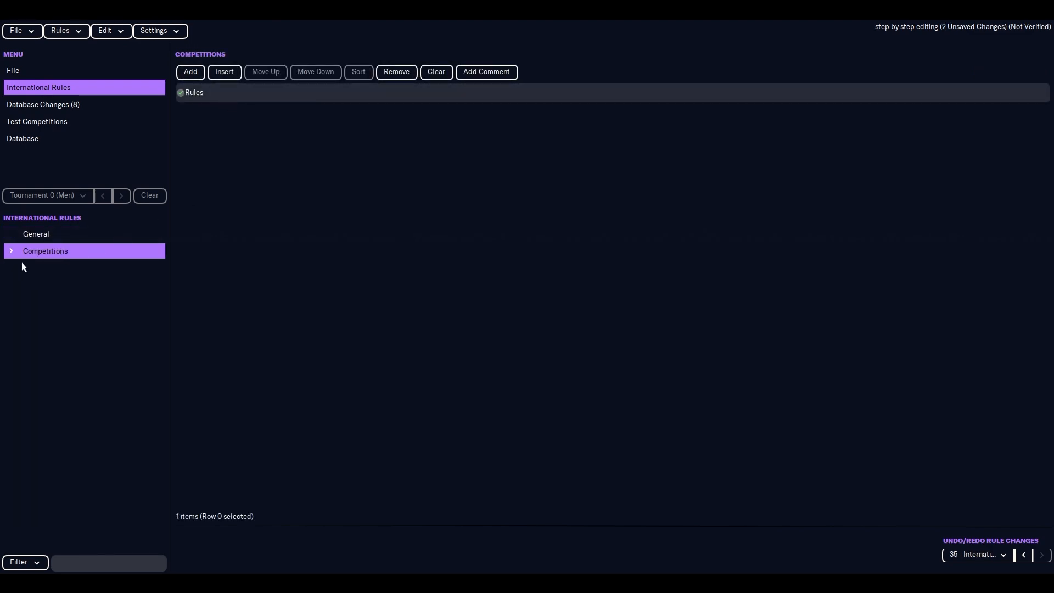
click(40, 283)
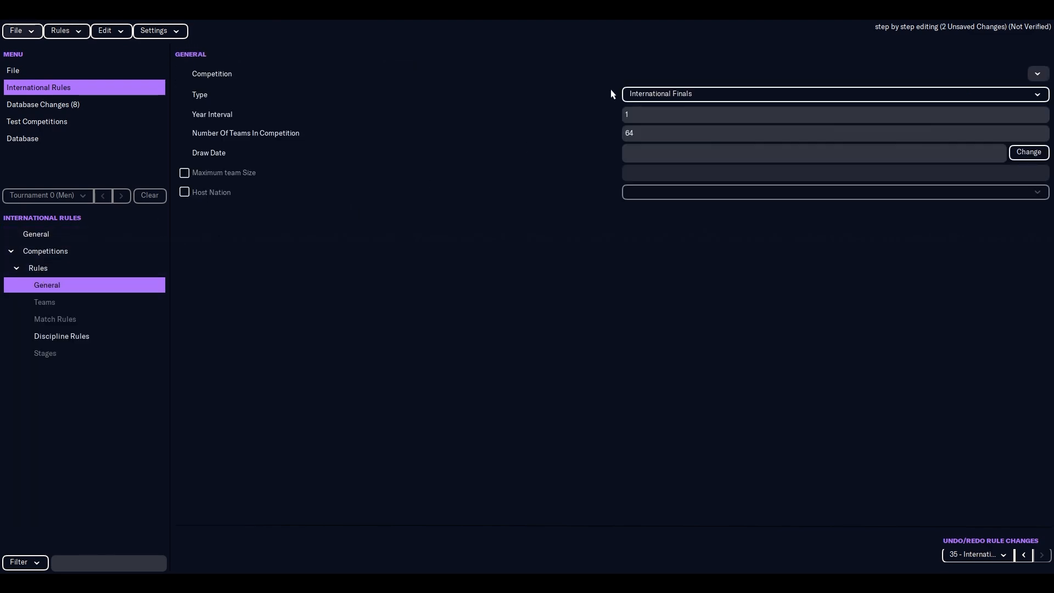
click(649, 80)
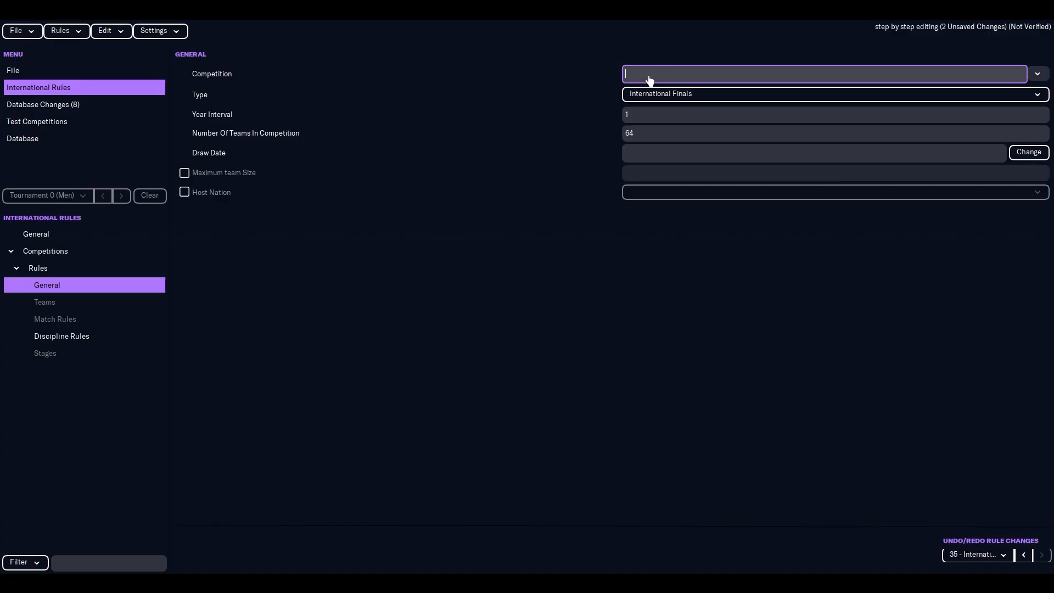
text(tournament)
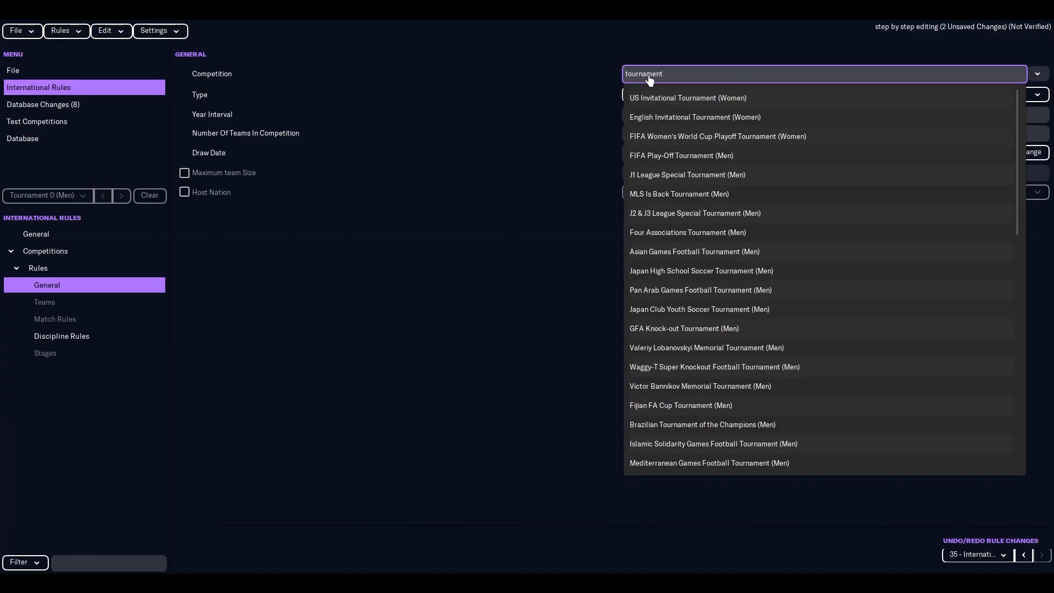
text( 0)
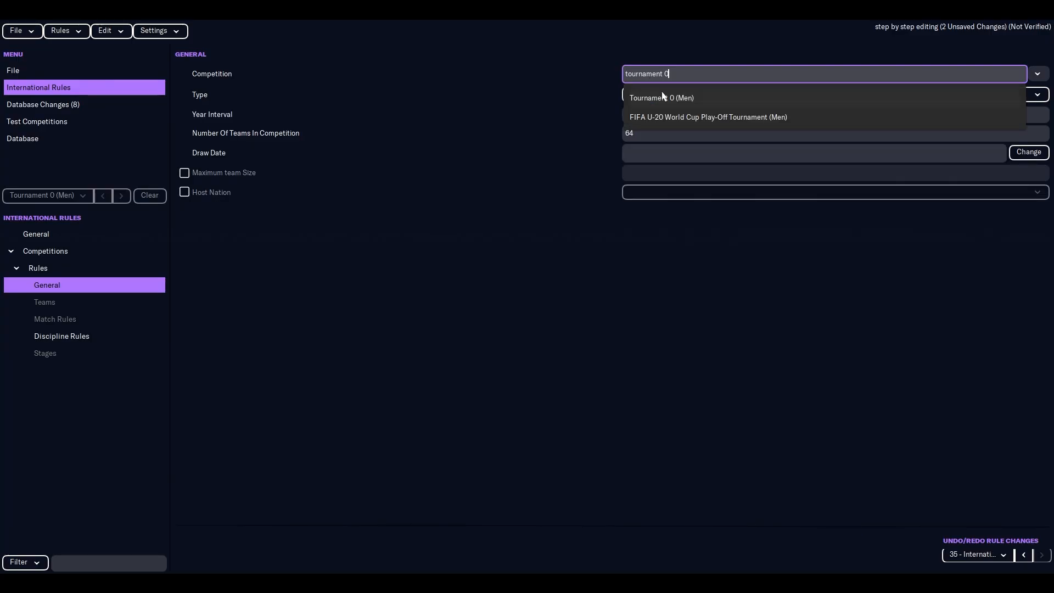
click(664, 96)
Step: Set the tournament's number of teams to 2 and its draw date to 4/1/2000
drag(640, 134, 589, 135)
text(2)
key(Tab)
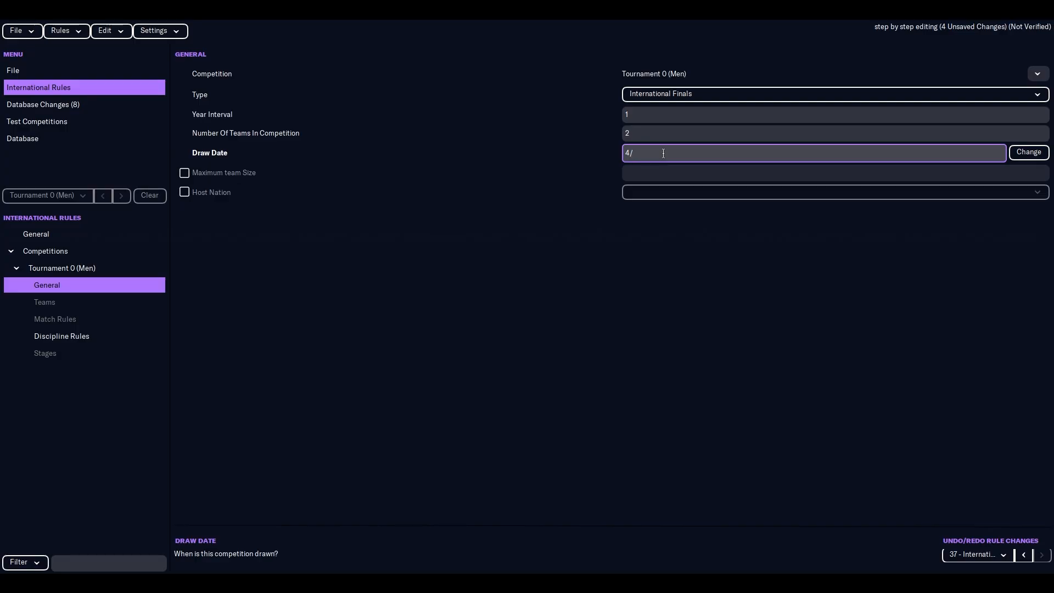
text(000)
key(Return)
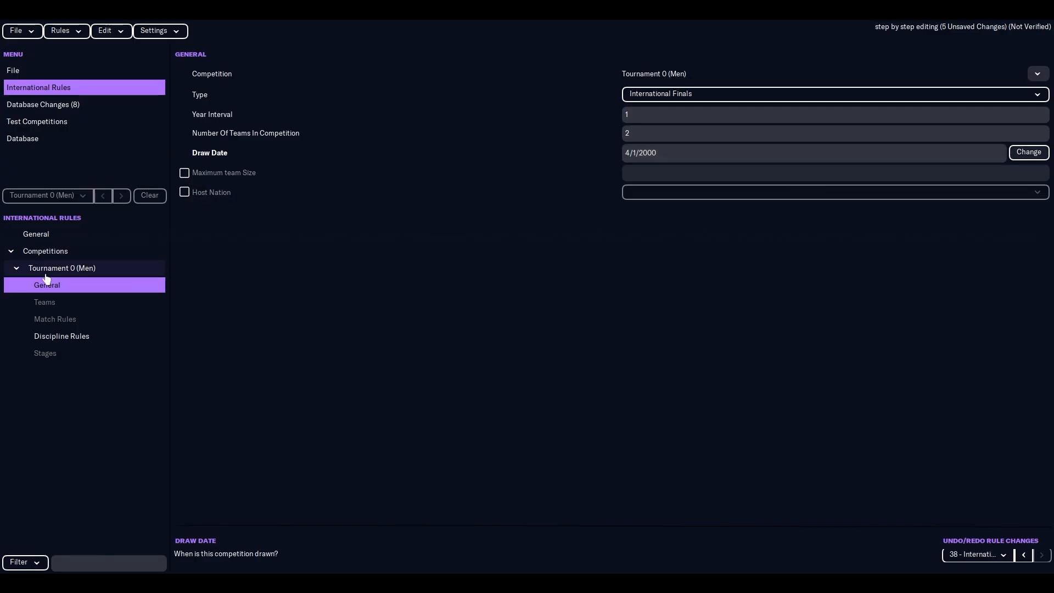
Step: Add a Teams entry that picks 2 teams and a Knockout Round stage to the tournament
click(48, 301)
click(191, 72)
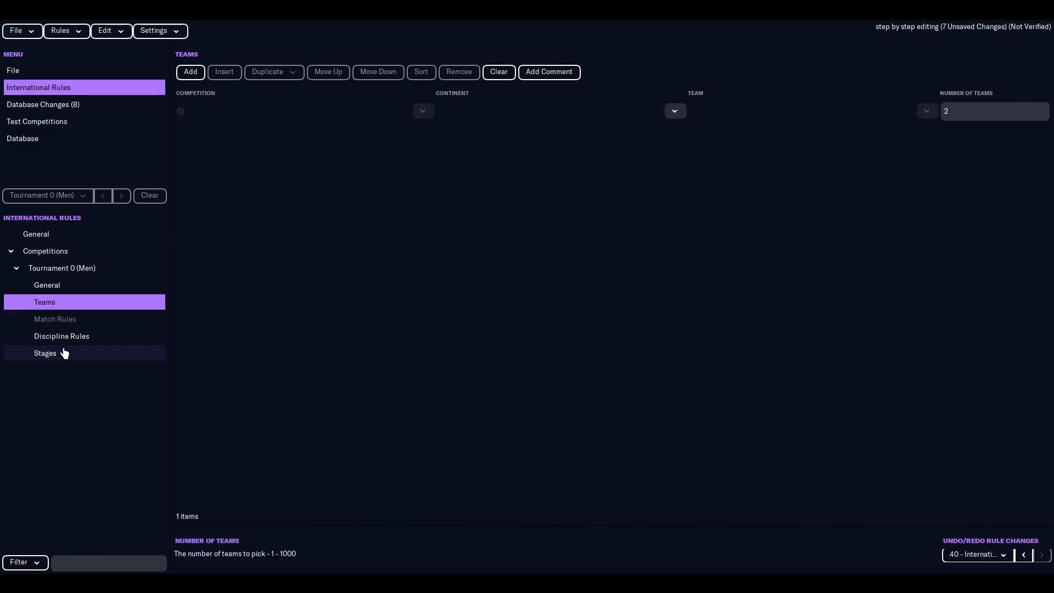
click(65, 353)
click(191, 72)
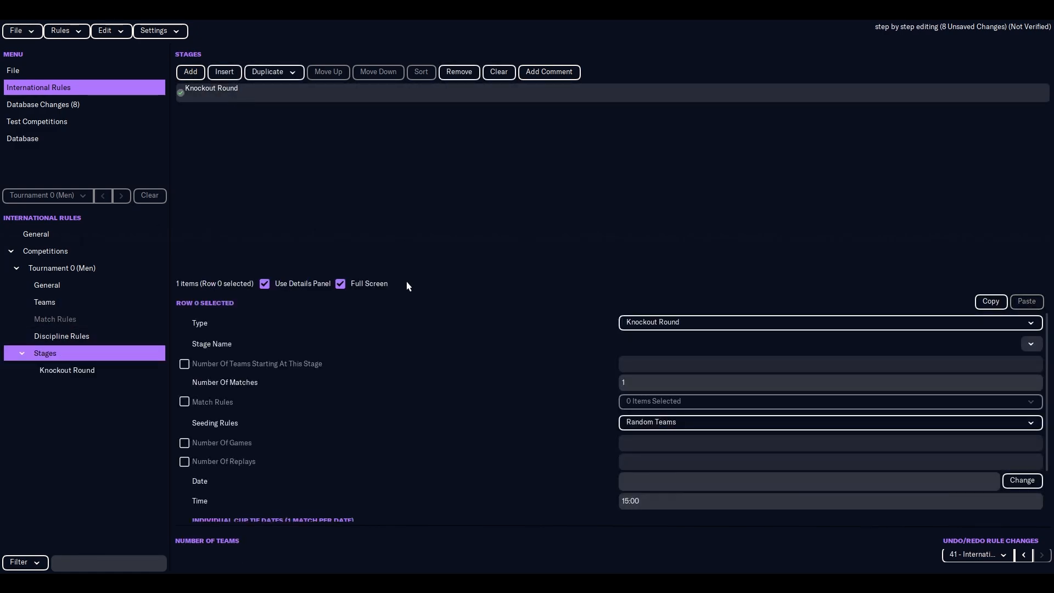
Step: Keep the knockout round at 1 match and enable its match rules with Penalties only, excluding Extra Time
click(622, 382)
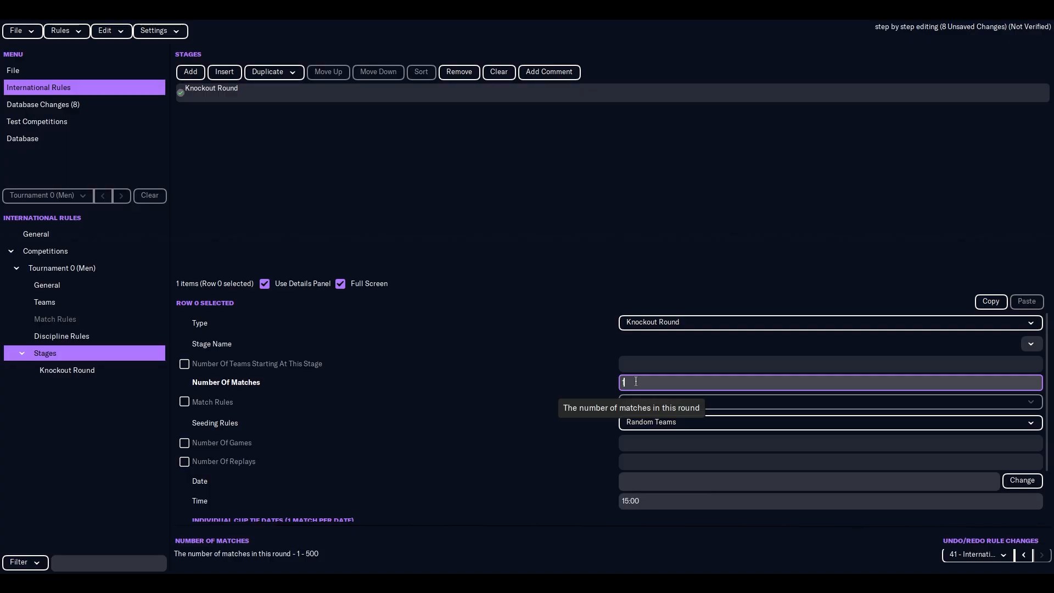
click(185, 402)
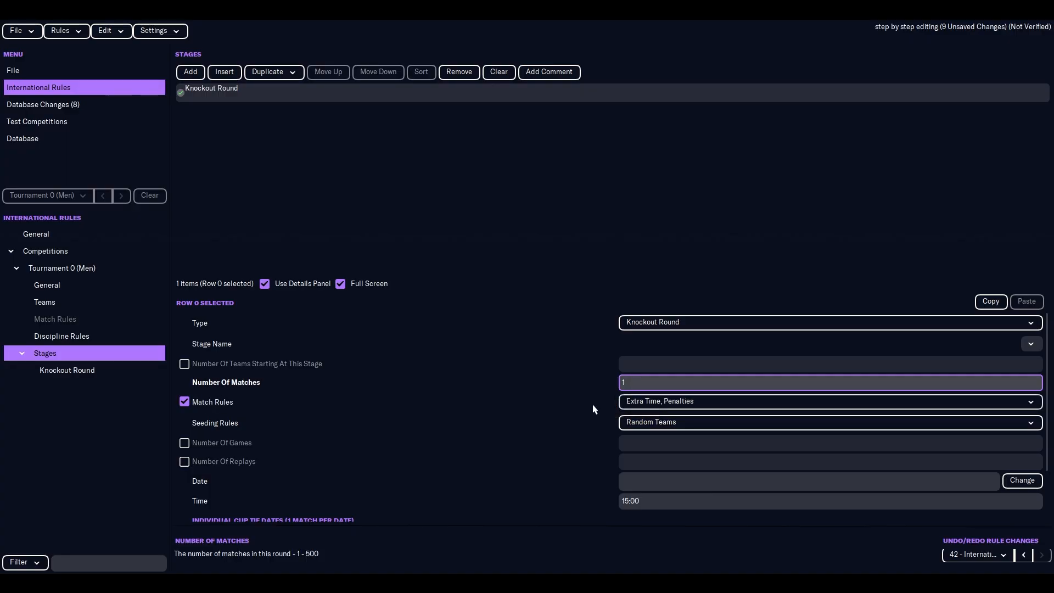
click(666, 402)
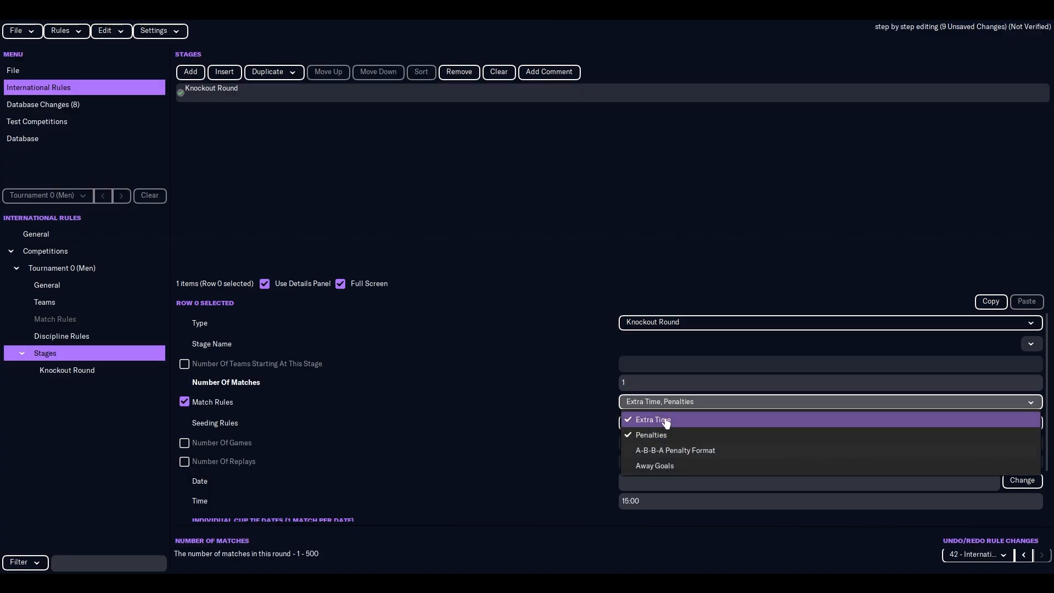
click(663, 419)
click(665, 423)
Step: Set the knockout round's seeding rules to Seeded By World Ranking and enable its number of games at 2
click(643, 427)
click(643, 427)
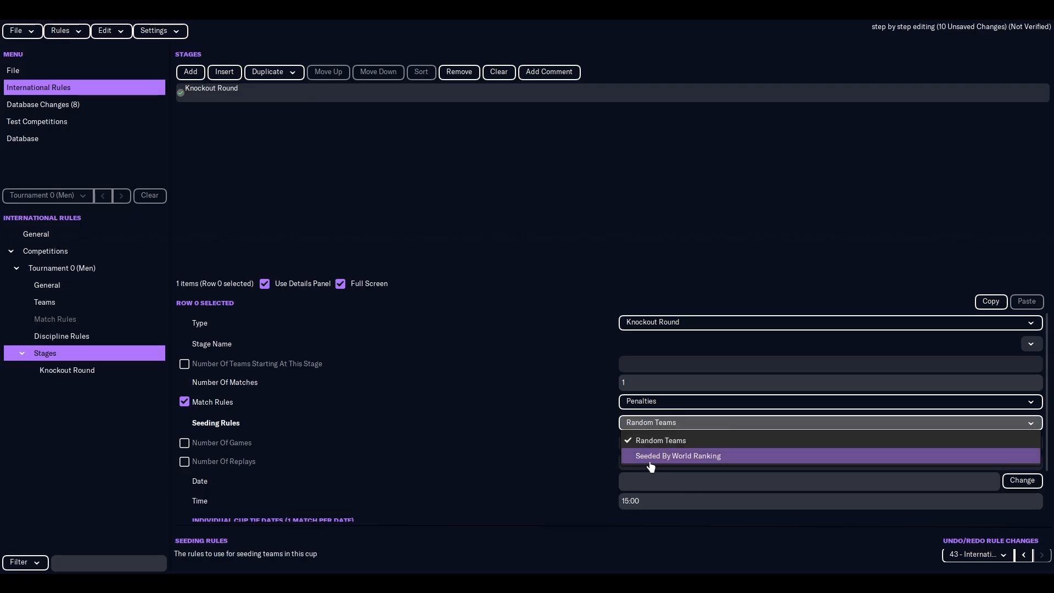
click(647, 455)
click(184, 443)
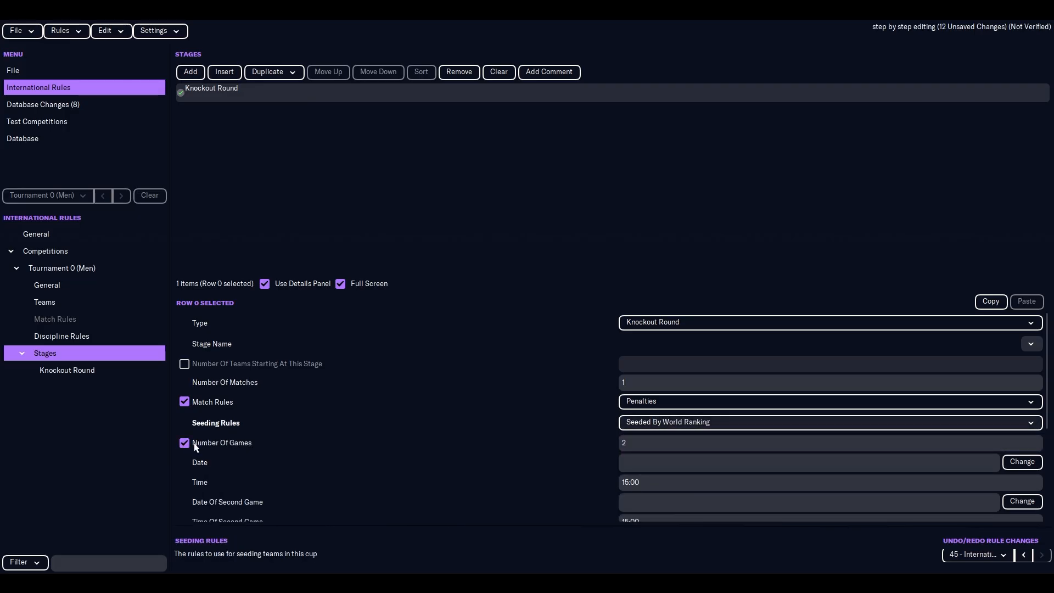
click(185, 443)
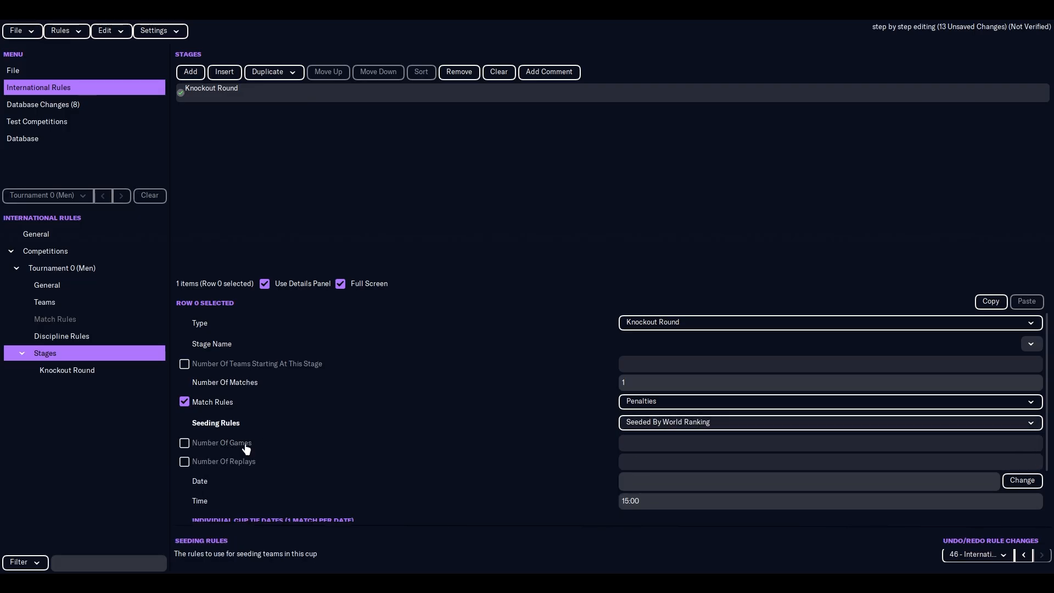
click(184, 444)
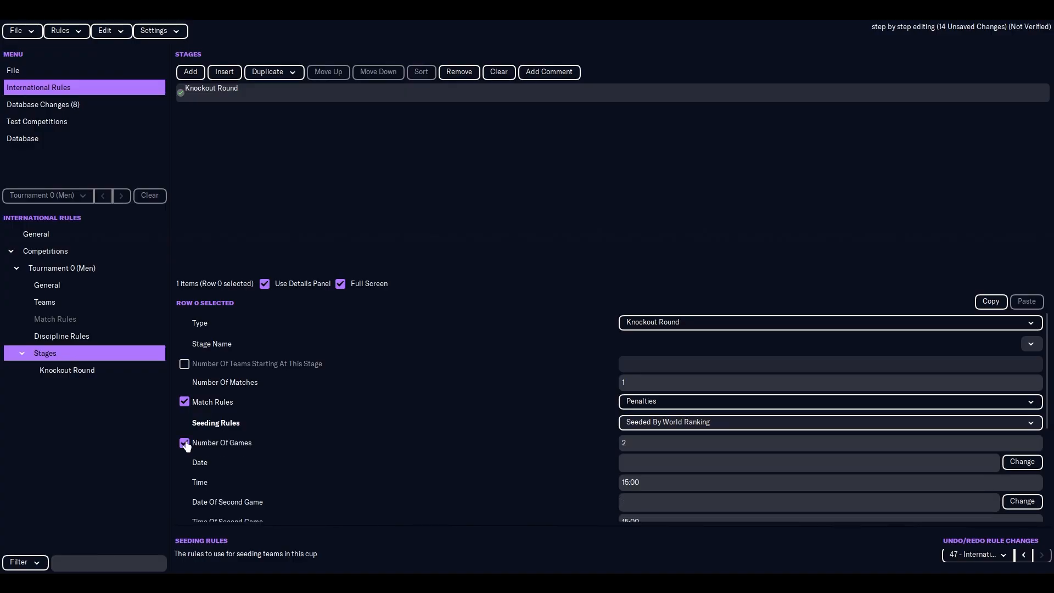
Step: Set the knockout round's number of games to 1, keeping its number of matches at 1
click(646, 443)
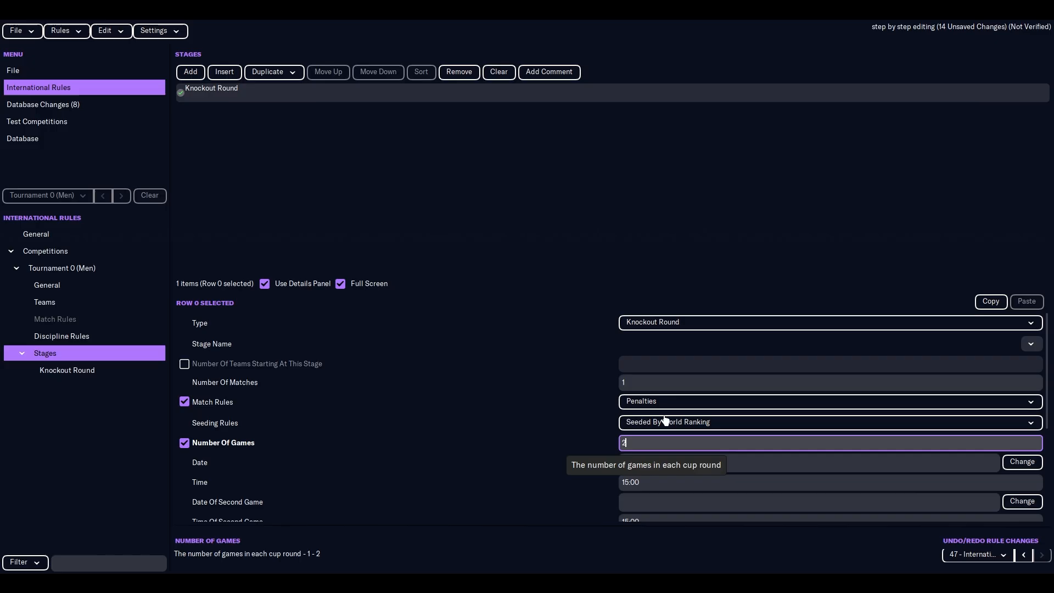
click(649, 382)
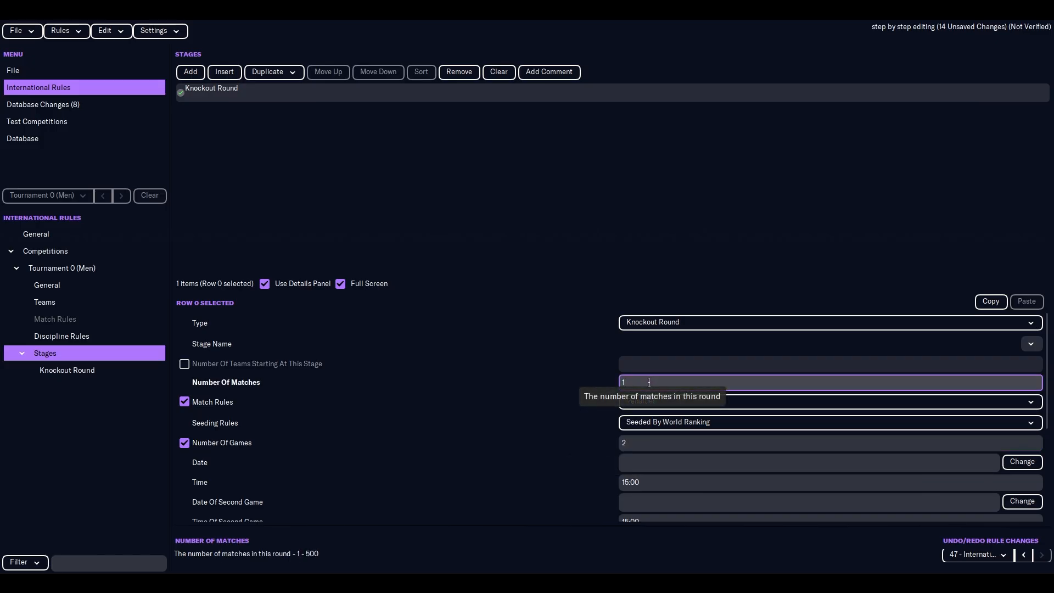
click(625, 442)
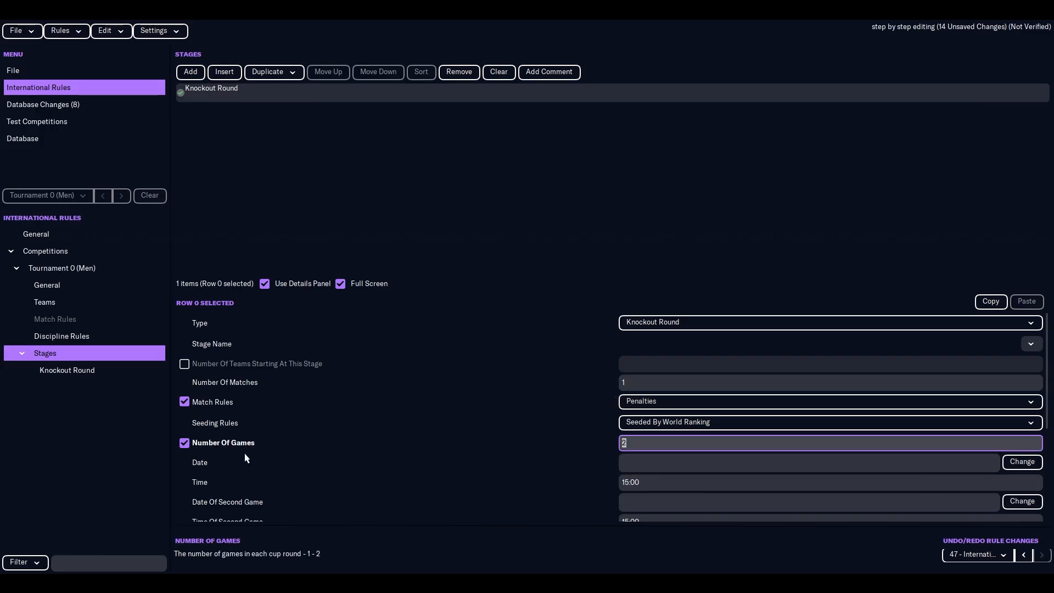
click(185, 443)
click(186, 445)
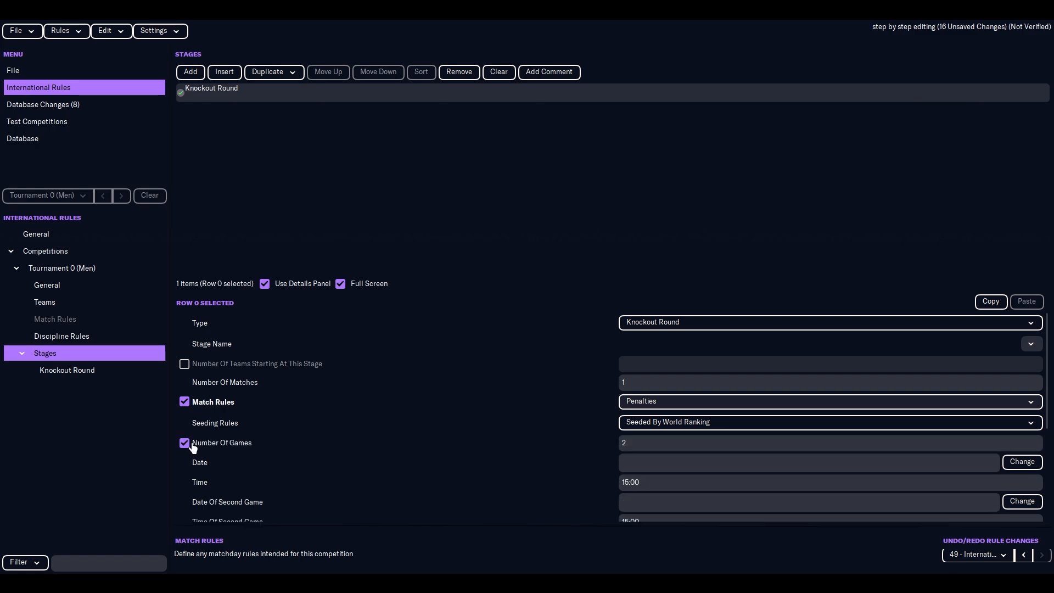
drag(631, 445, 593, 444)
text(1)
key(Tab)
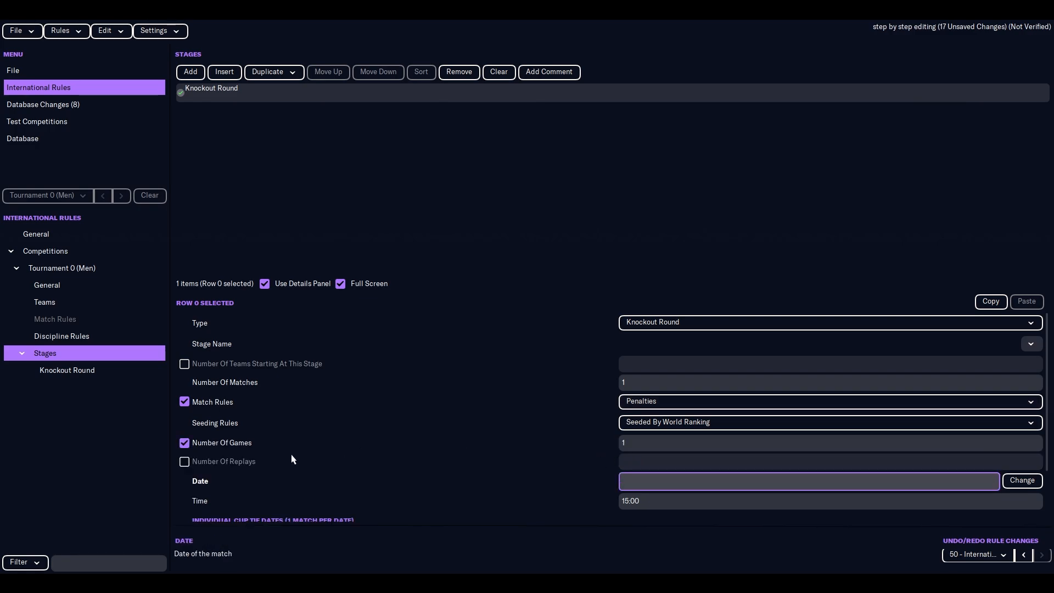
Step: Set the knockout round's match date to 4/5/2000
scroll(335, 472, down, 2)
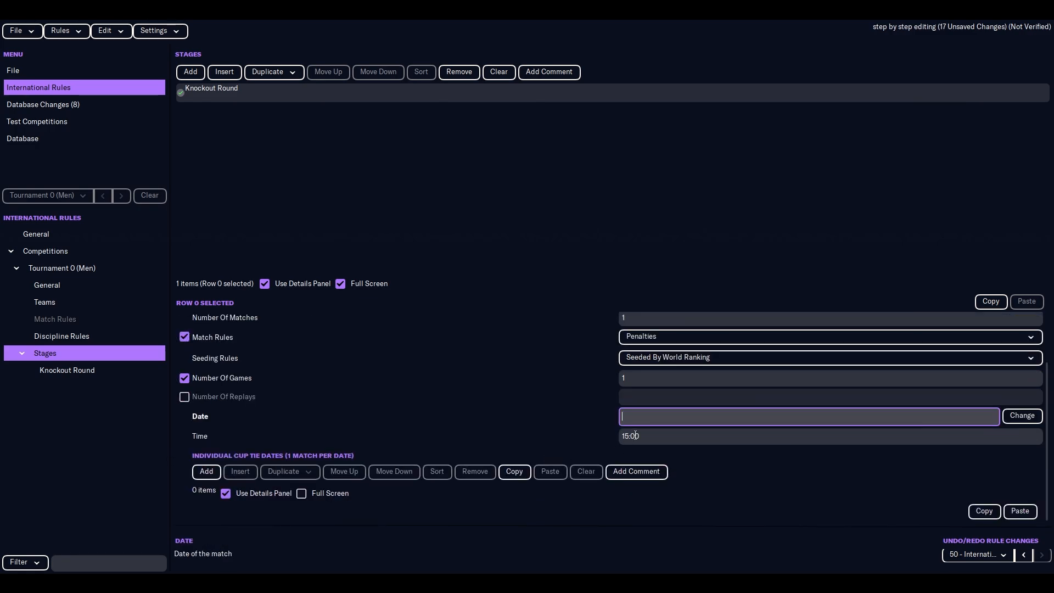
scroll(615, 418, up, 2)
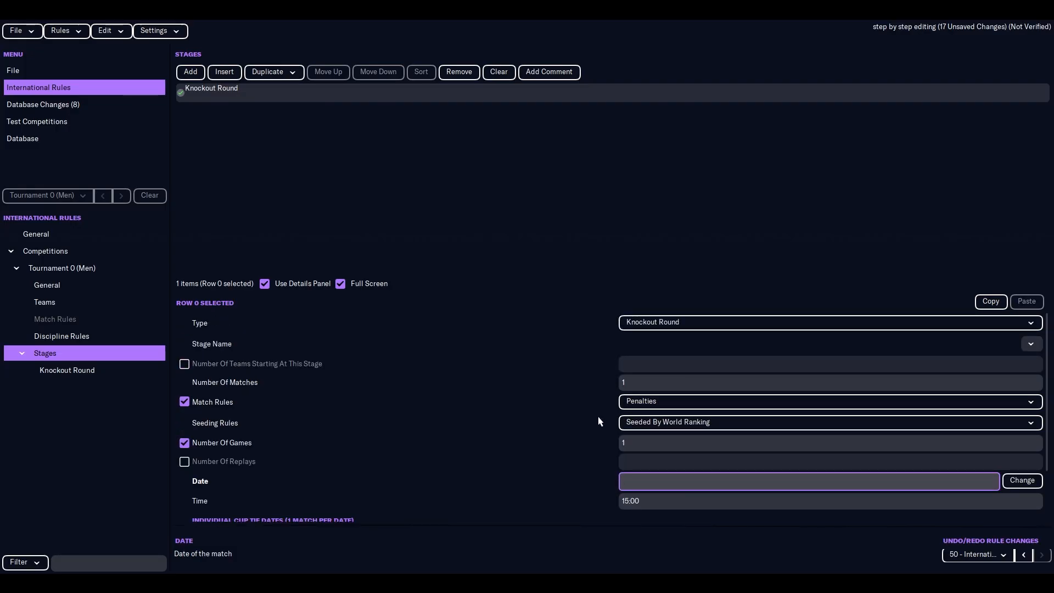
scroll(595, 422, down, 2)
scroll(584, 426, up, 2)
text(5/2000)
key(Return)
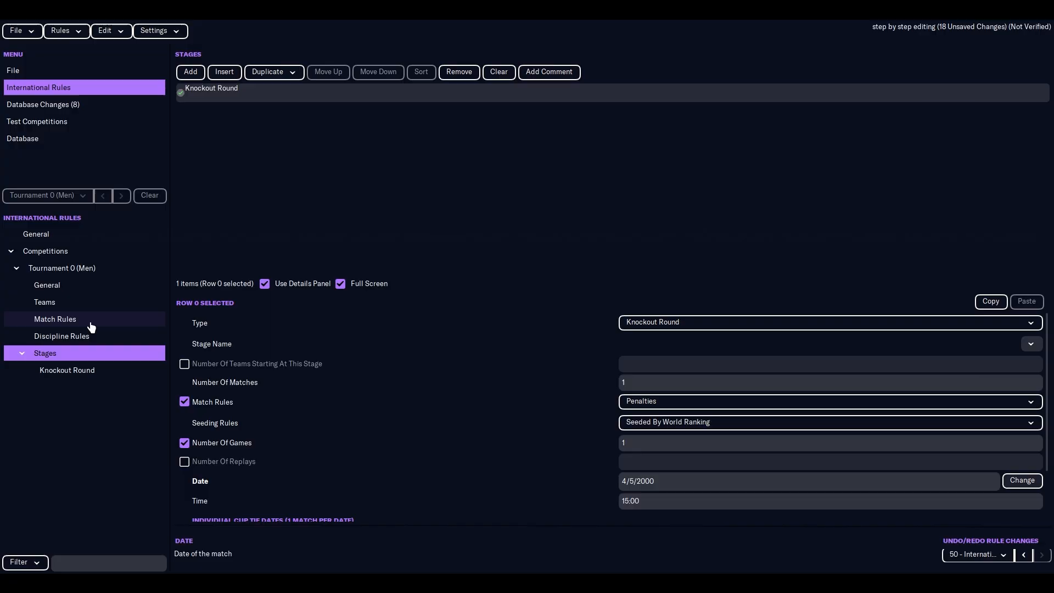
Step: Change the tournament's draw date to 8/4/2000 in its general settings
click(55, 288)
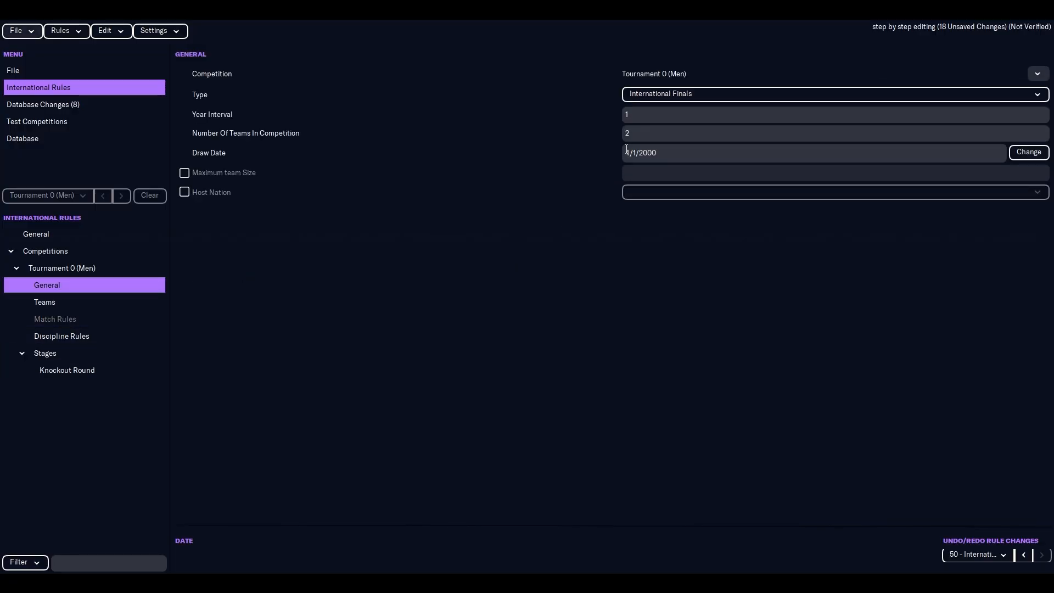
click(669, 156)
key(Delete)
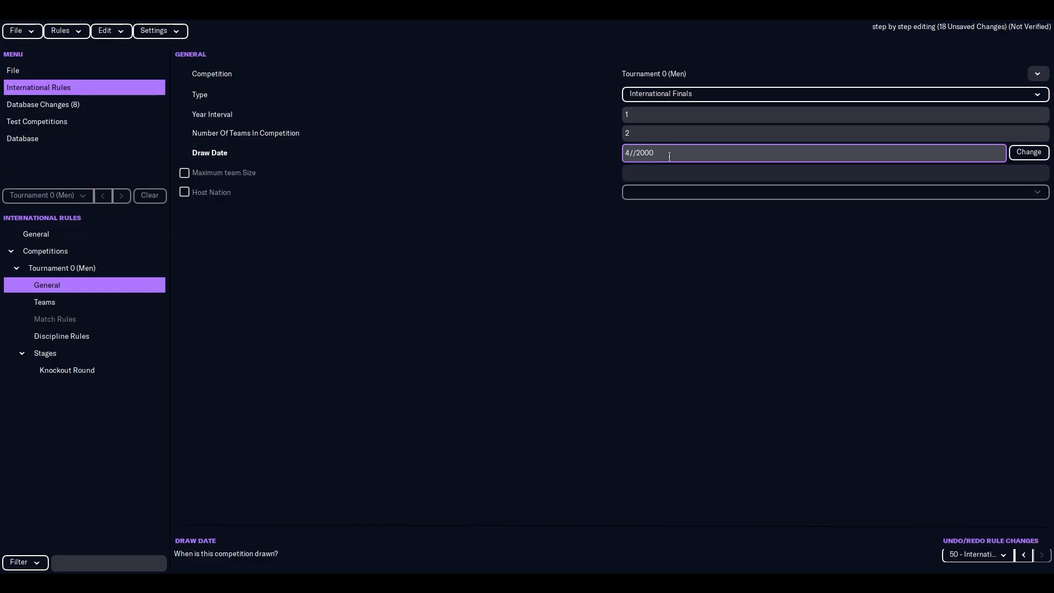
key(Left)
key(BackSpace)
text(8)
key(Return)
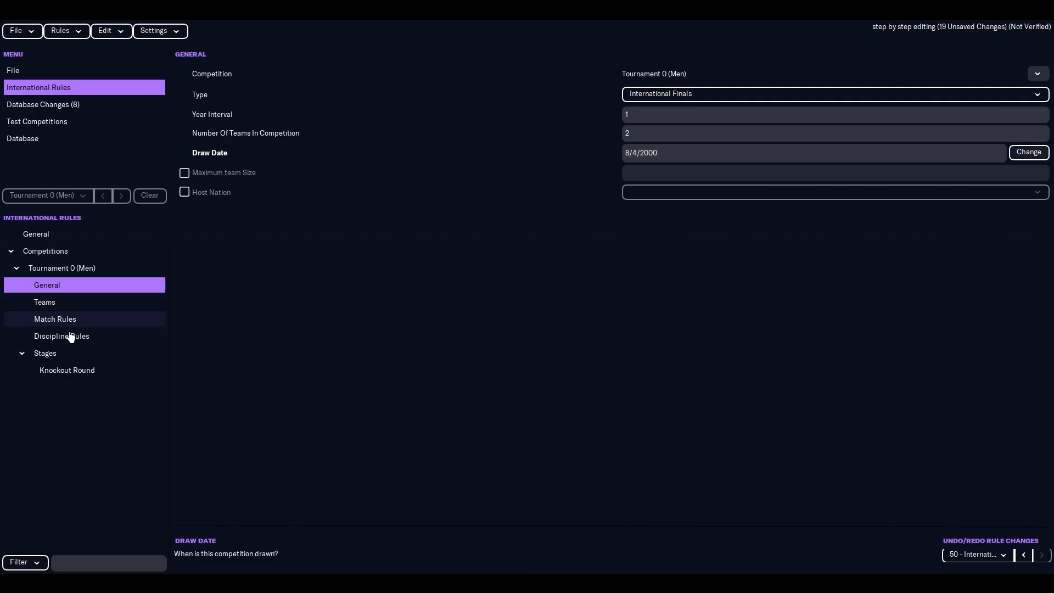
Step: Set the knockout round's match date to 8/5/2000 and its match time to 19:00
click(52, 354)
click(57, 367)
click(48, 354)
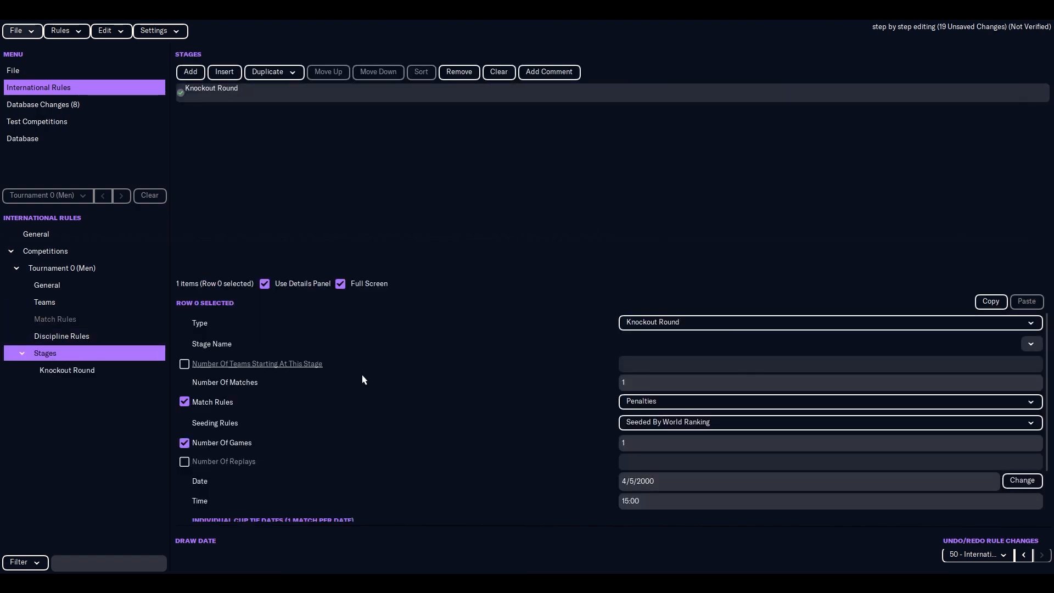
click(632, 485)
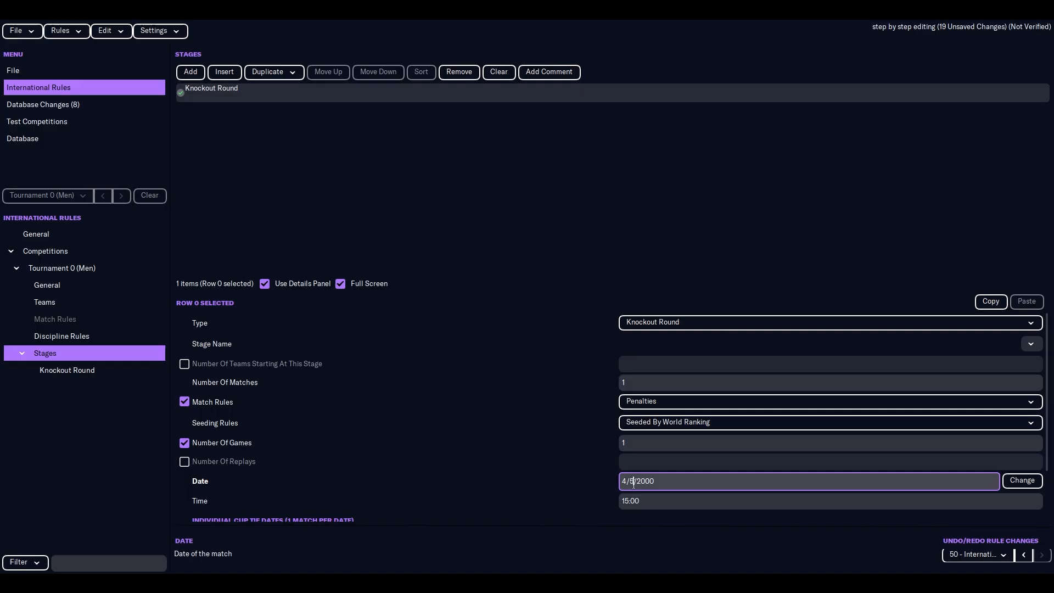
key(BackSpace)
text(8)
key(Return)
double_click(658, 497)
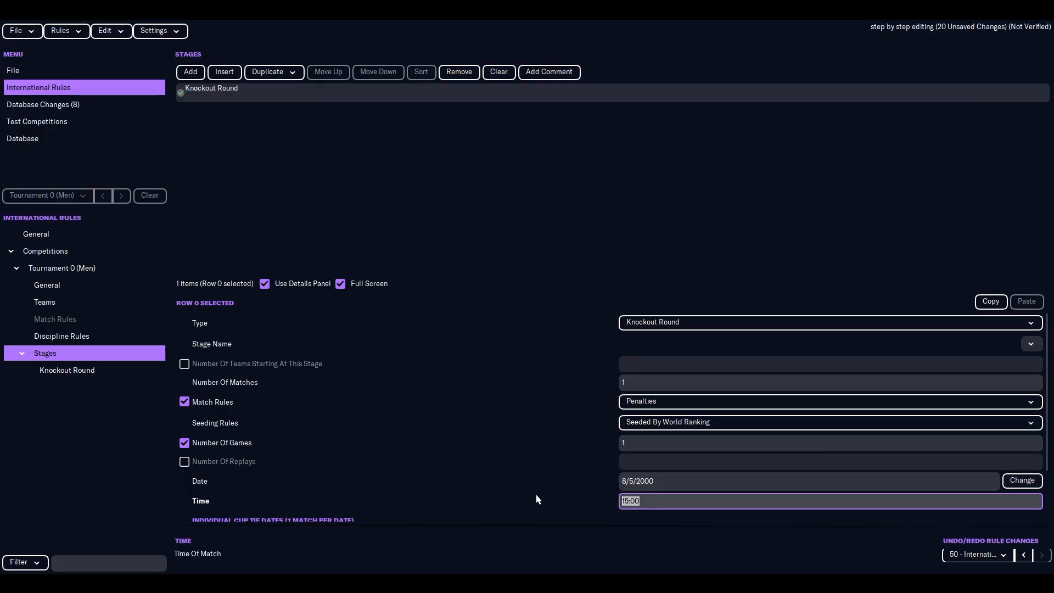
text(19)
key(Return)
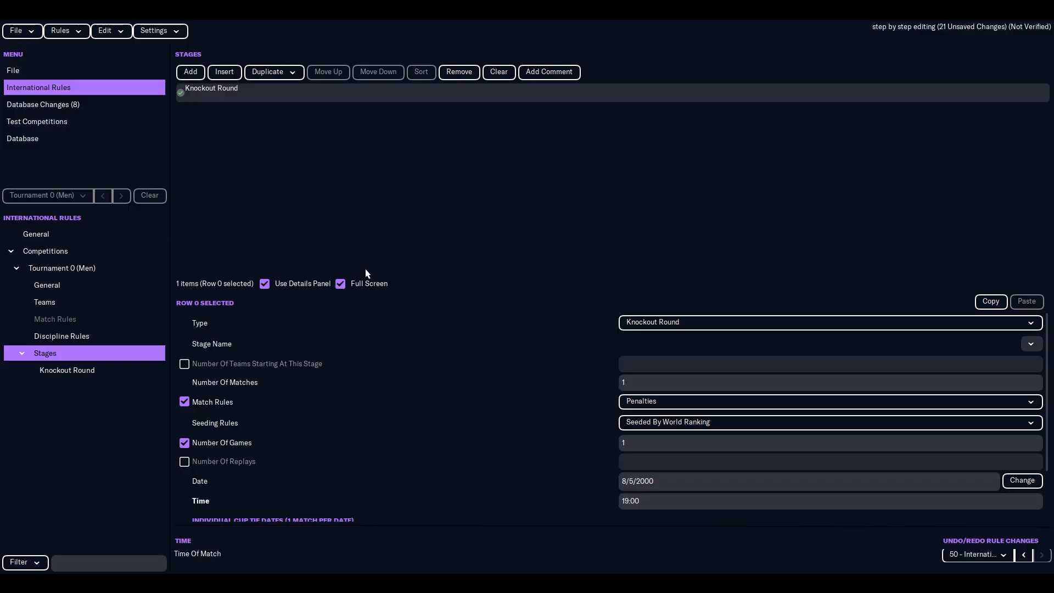
Step: Set the international rules' update day to day 31 of December
click(61, 373)
click(68, 302)
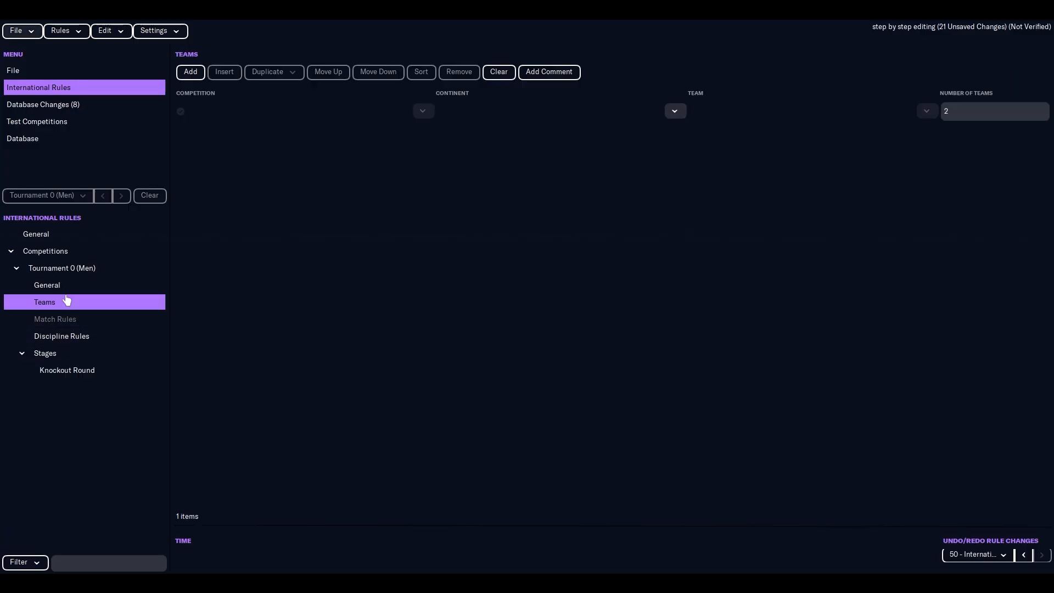
click(64, 286)
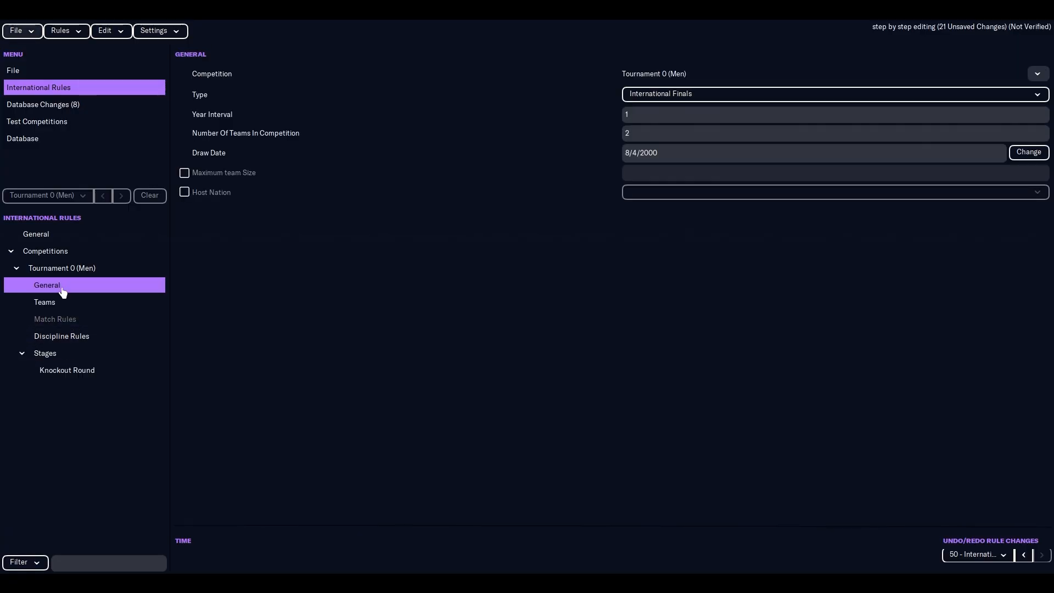
click(45, 251)
click(39, 235)
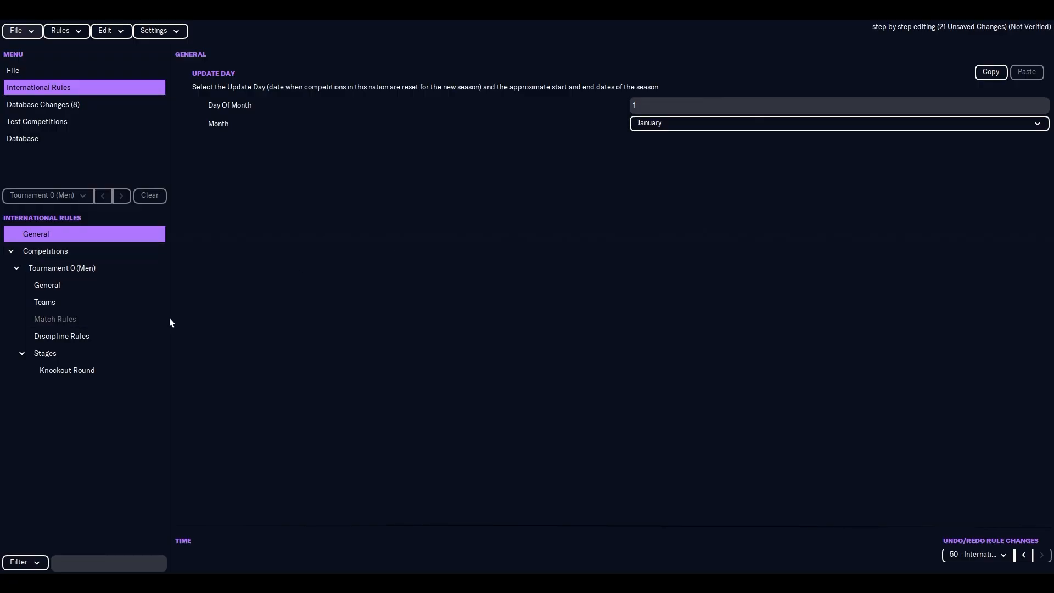
click(705, 123)
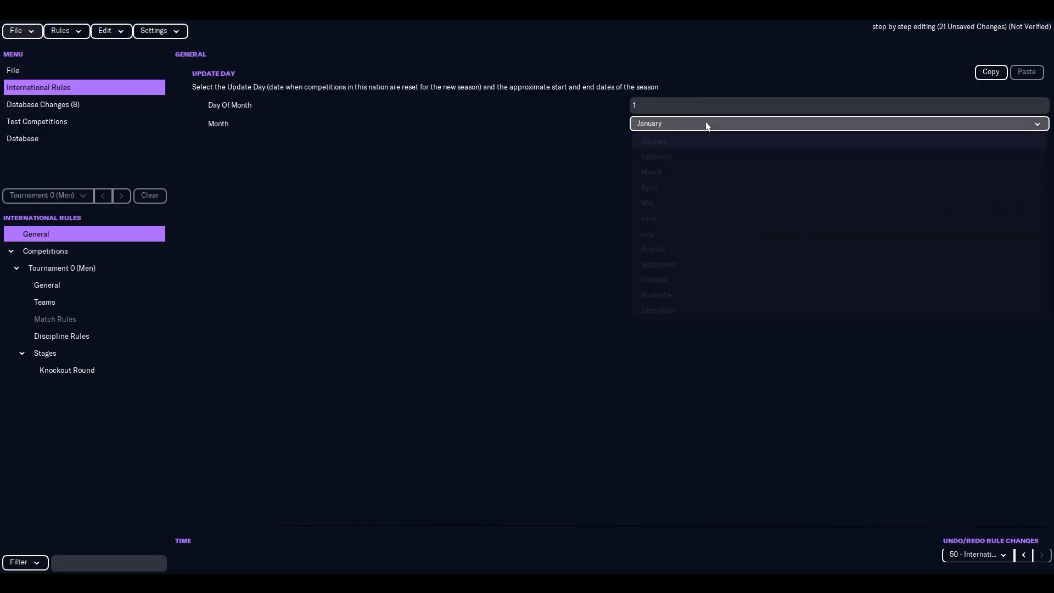
click(703, 301)
click(643, 100)
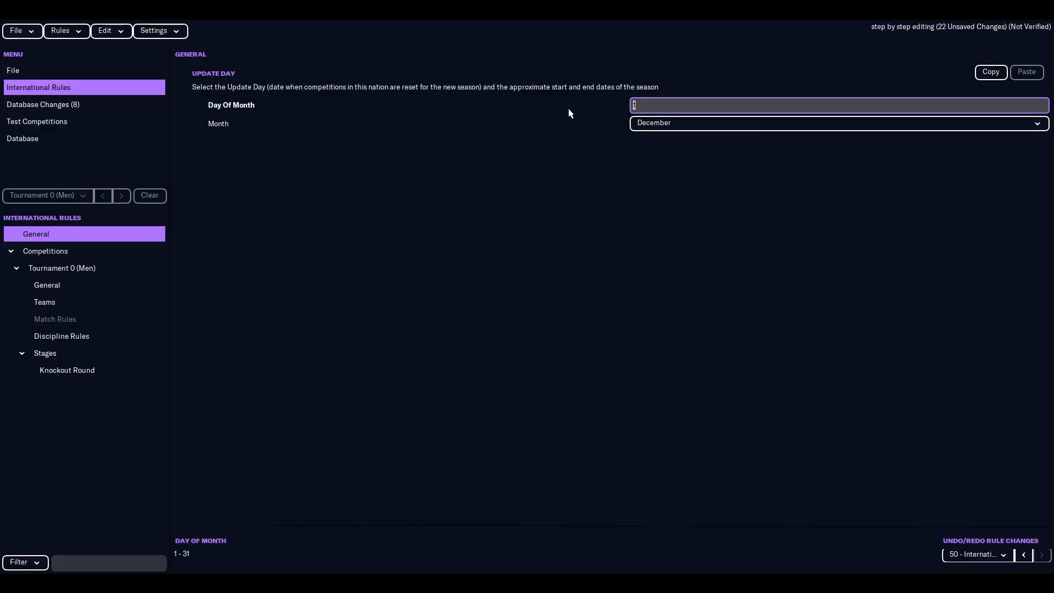
text(31)
key(Tab)
Step: Save the editor data and test the international rules
click(17, 34)
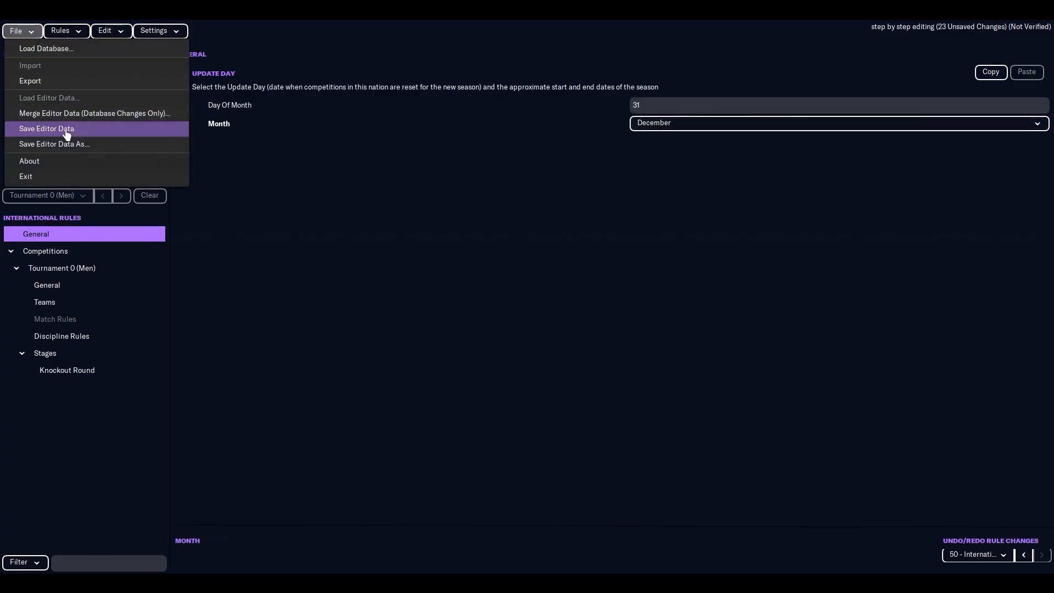
click(62, 130)
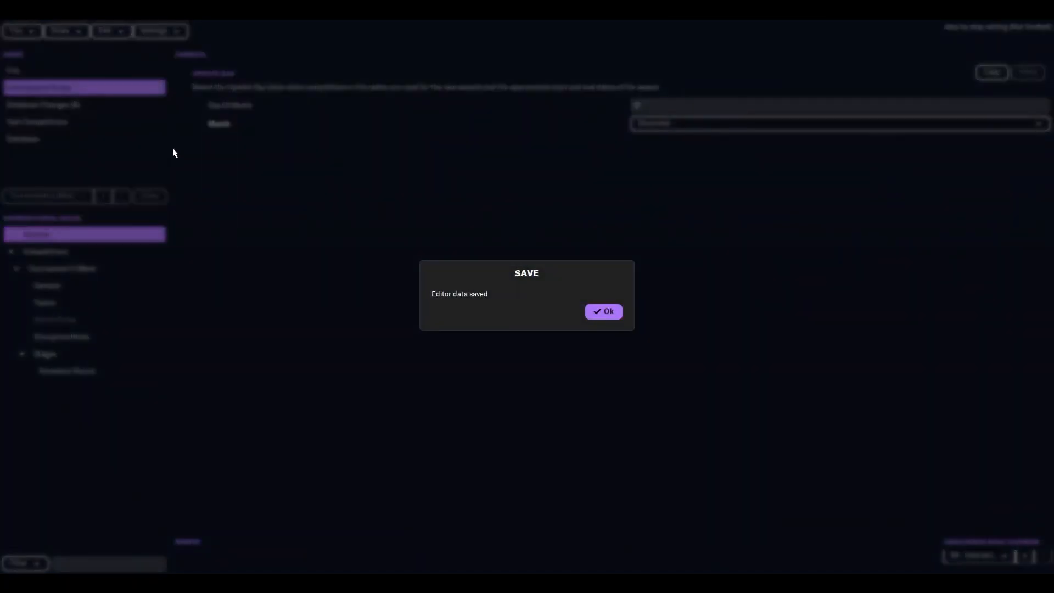
key(Return)
click(64, 31)
click(100, 127)
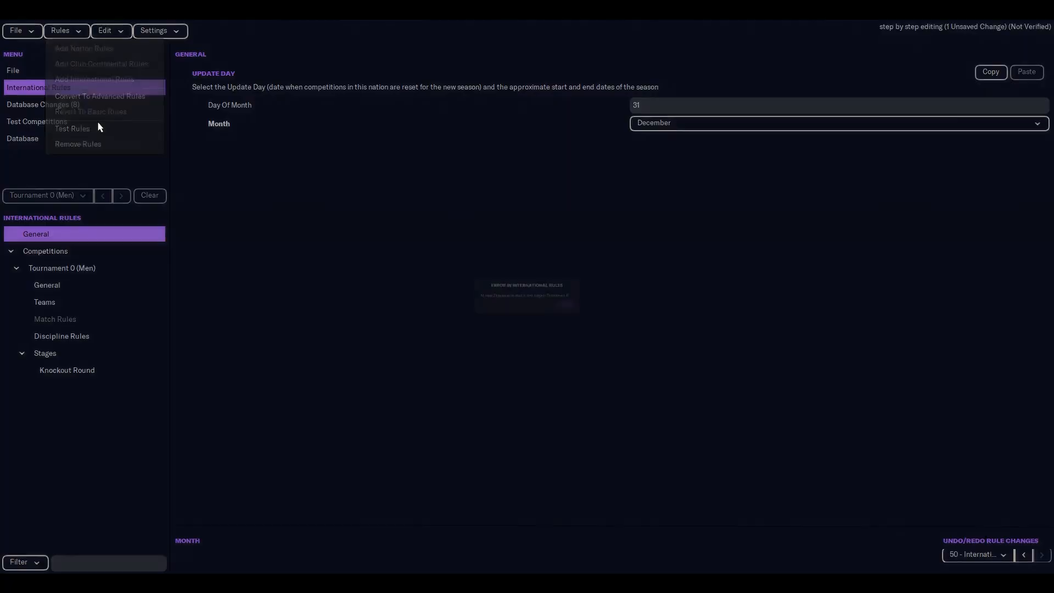
click(605, 312)
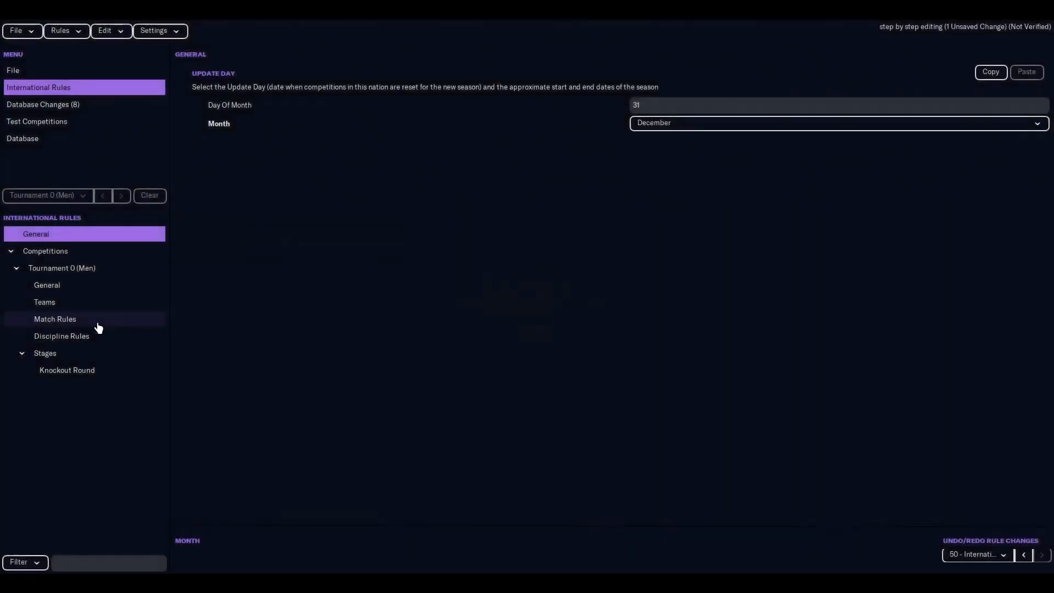
Step: Review the tournament's general, discipline and knockout round settings and test the rules again
click(49, 301)
click(65, 284)
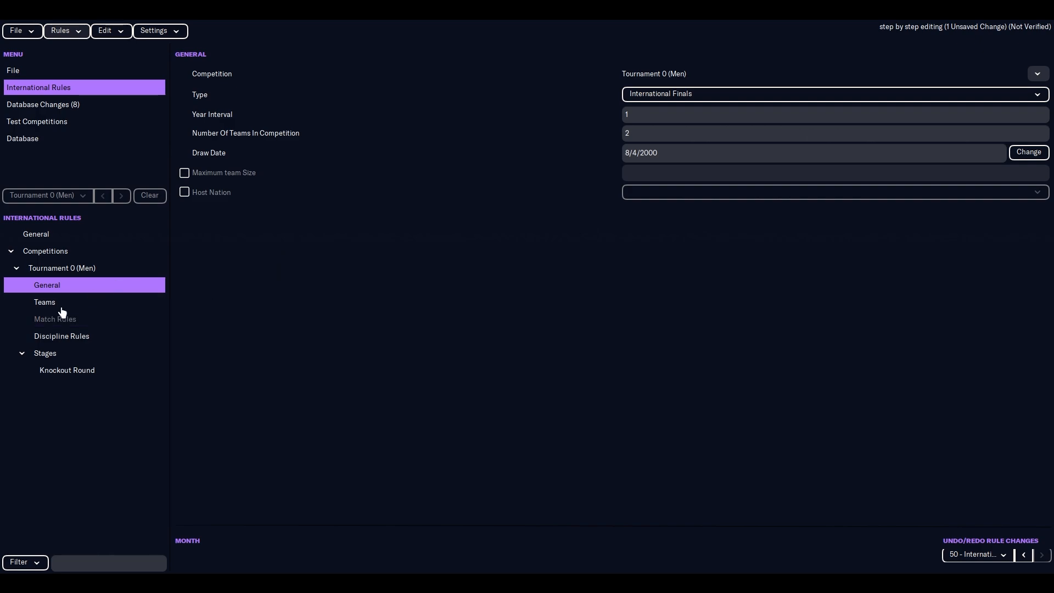
click(57, 352)
click(60, 337)
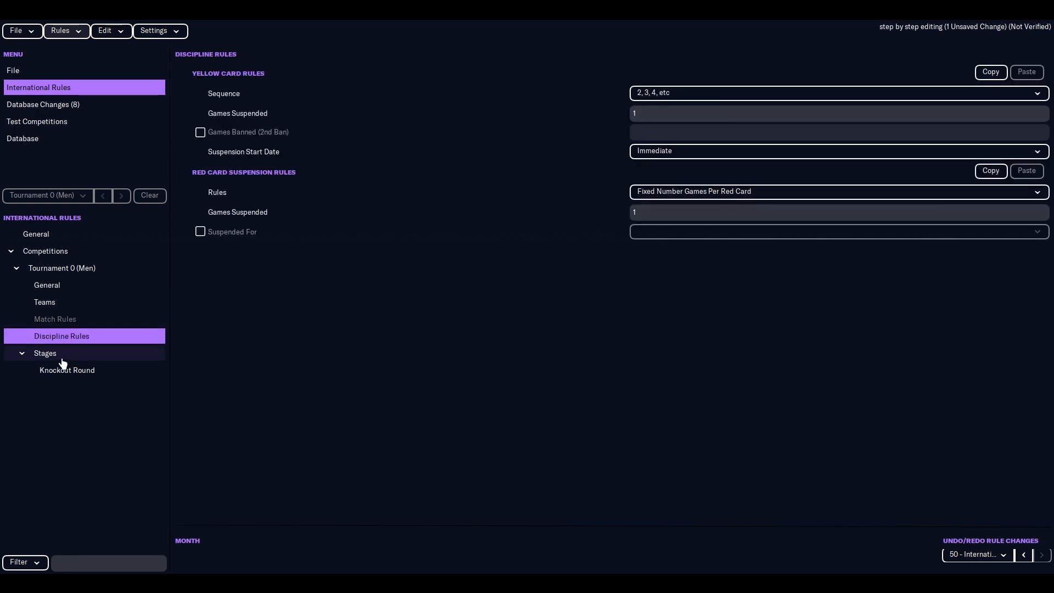
click(65, 370)
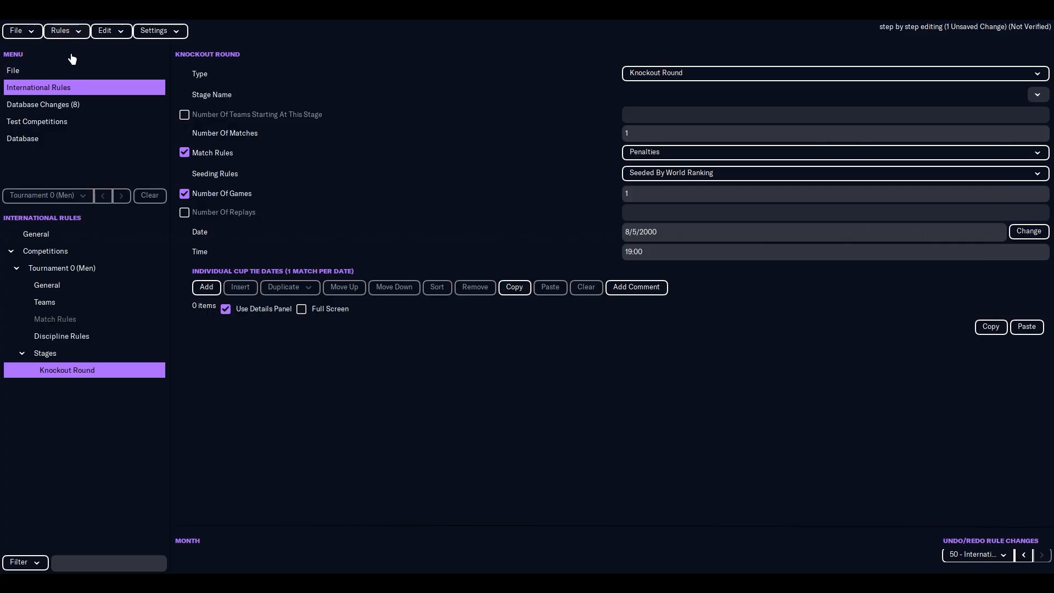
click(62, 32)
click(96, 129)
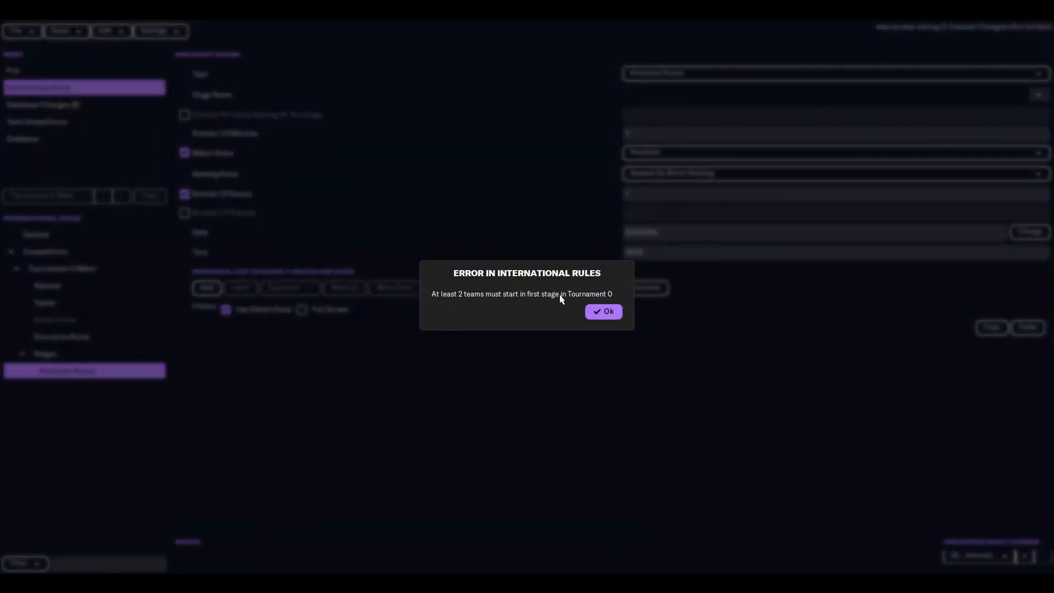
click(607, 311)
Step: Check the tournament's list of stages and rerun the rules test
click(92, 357)
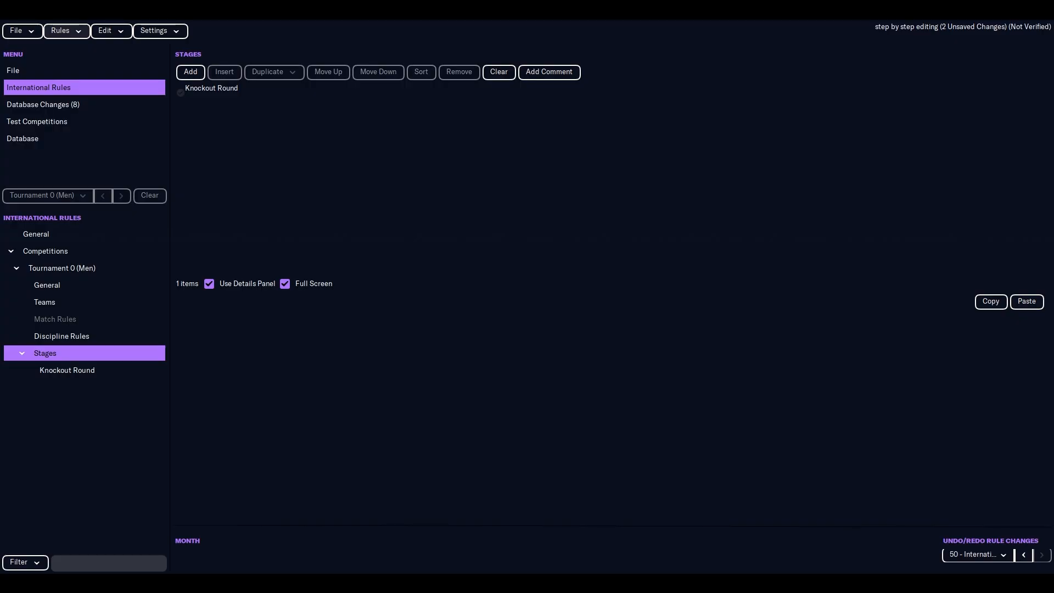
click(74, 34)
click(132, 128)
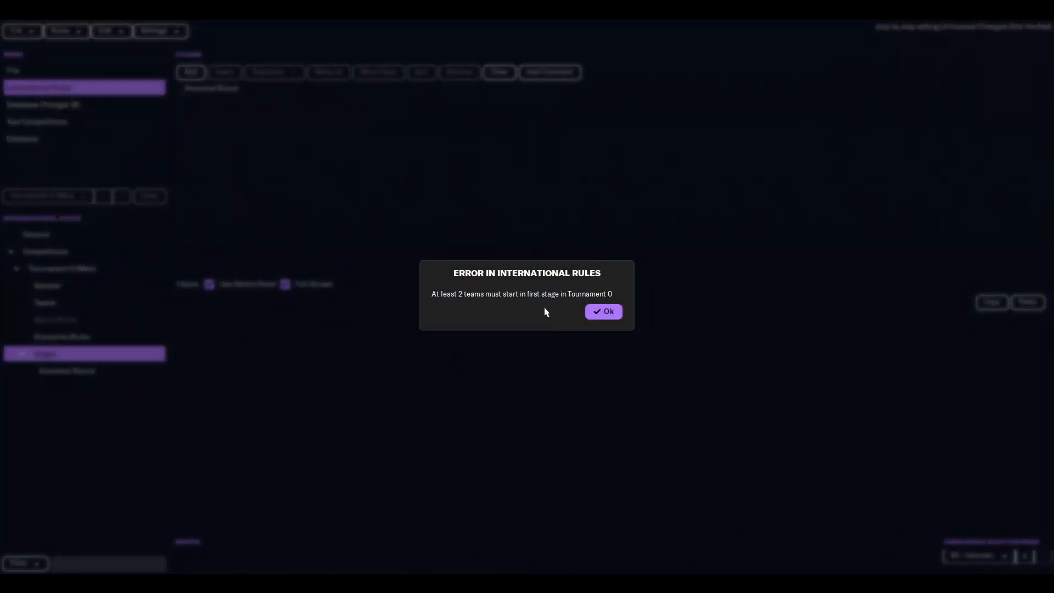
key(Return)
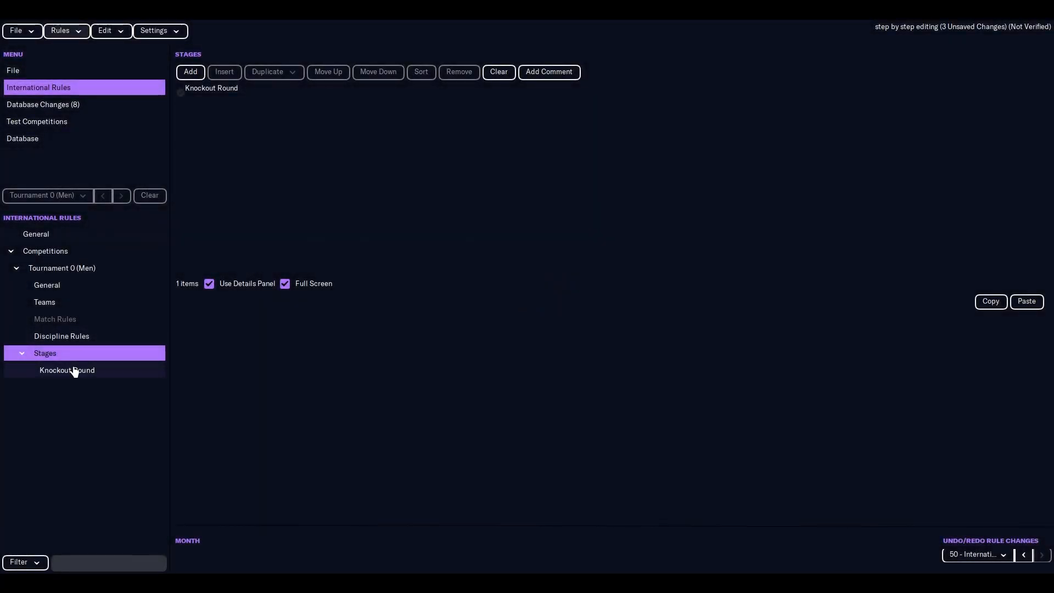
Step: Enable the knockout round's number of teams starting at this stage and set it to 2
click(73, 370)
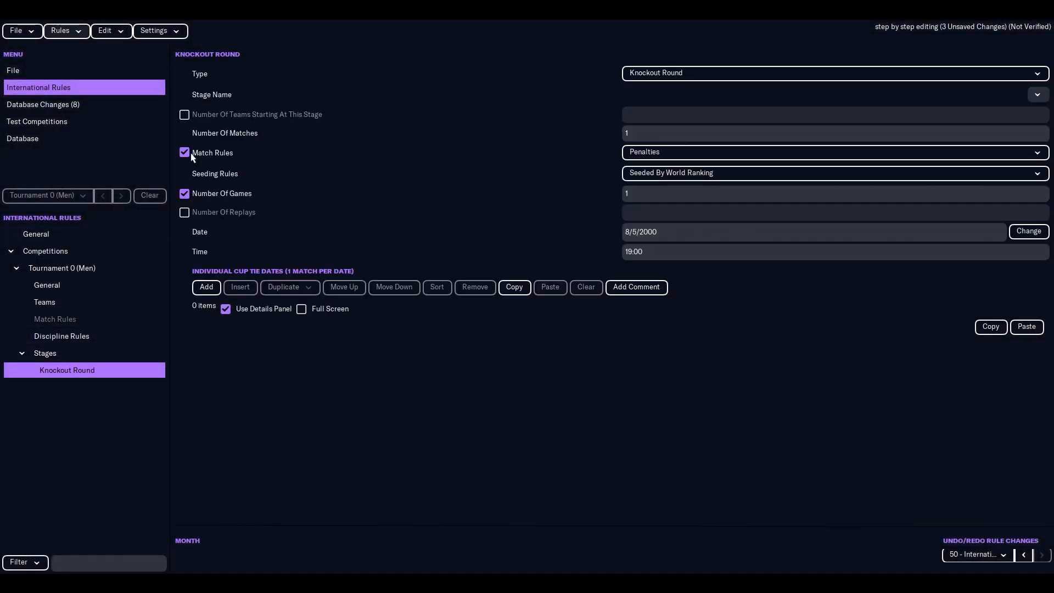
click(185, 115)
click(625, 114)
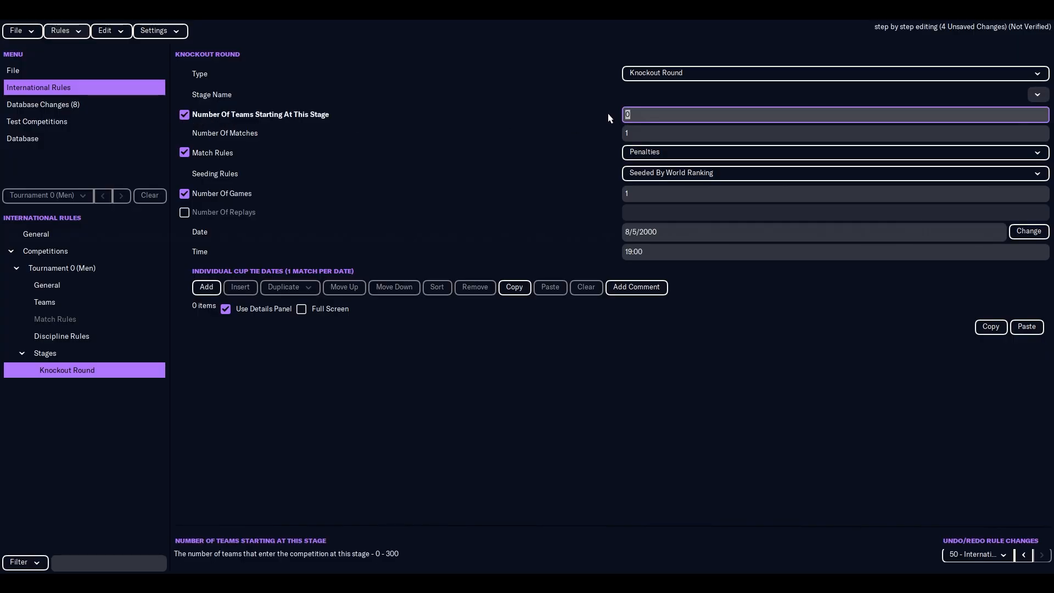
text(2)
key(Tab)
Step: Save the editor data and rerun the test of the tournament's international rules
click(55, 302)
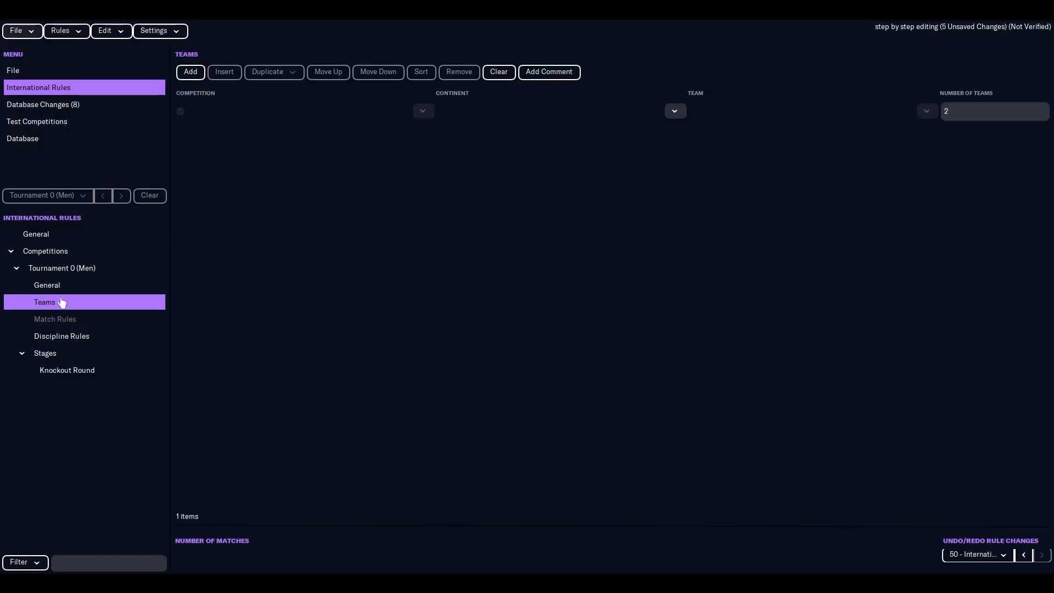
click(16, 31)
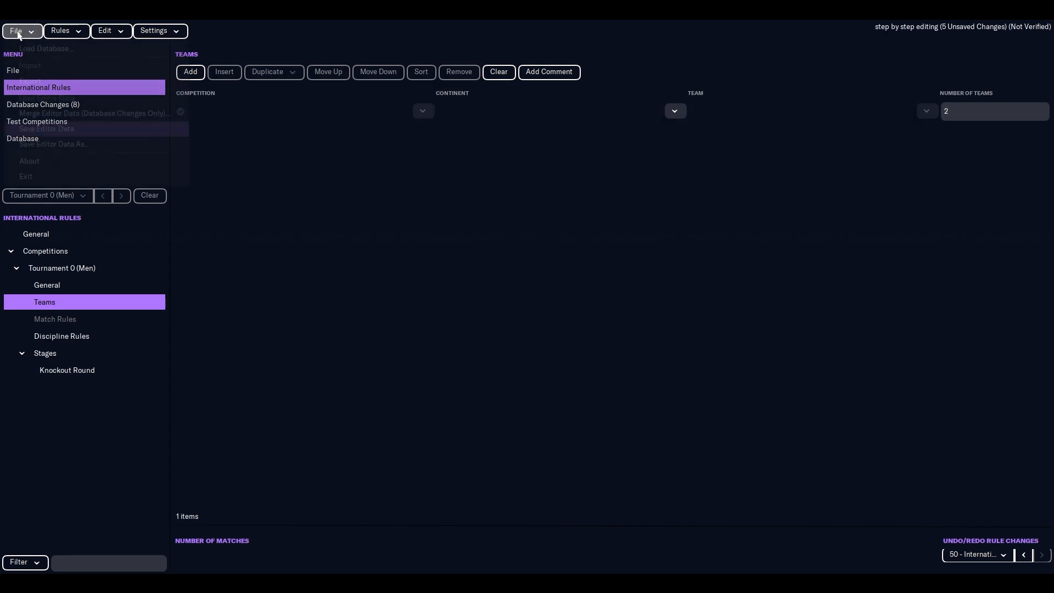
click(68, 130)
key(Return)
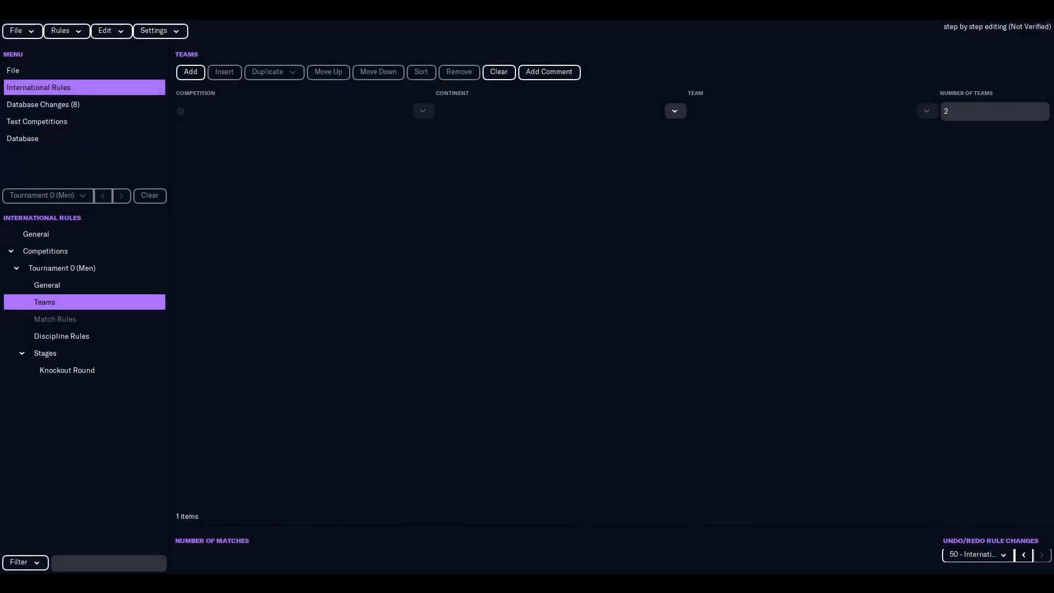
click(64, 31)
click(83, 129)
key(Return)
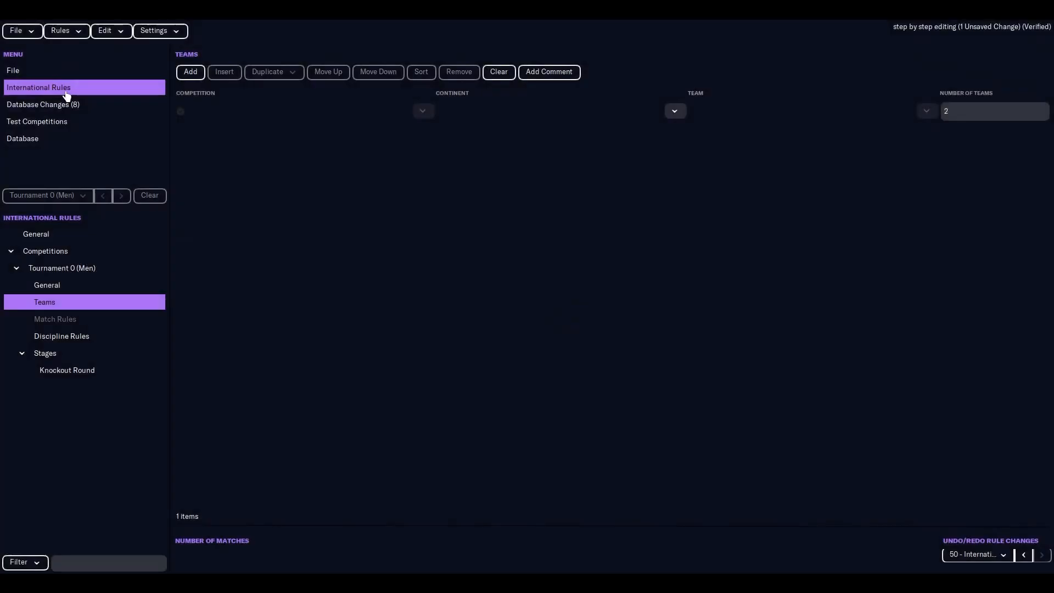
Step: Convert the tournament's international rules to advanced rules and accept the conversion
click(63, 31)
click(80, 105)
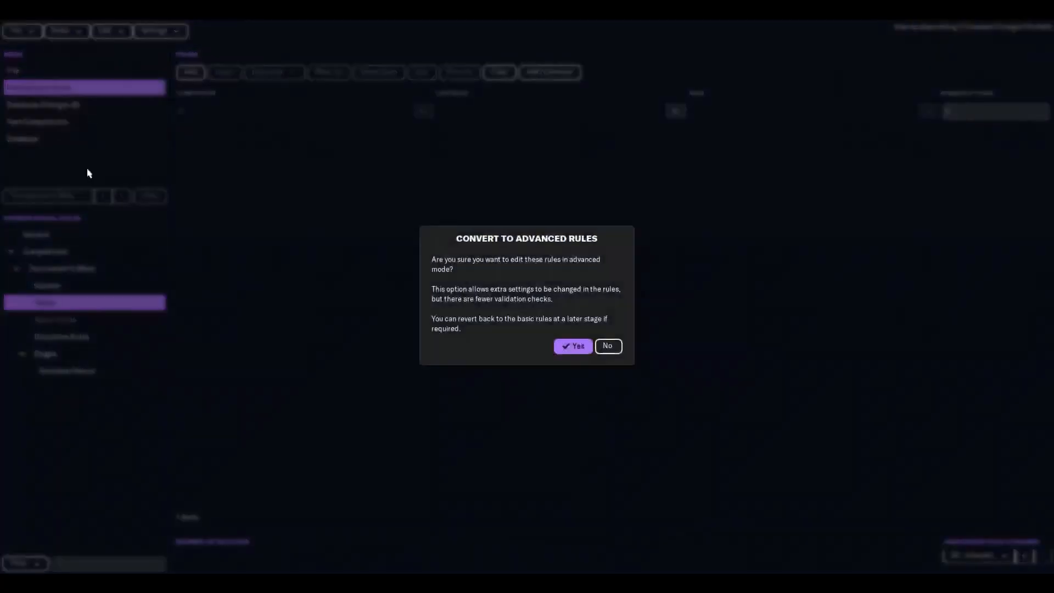
click(579, 351)
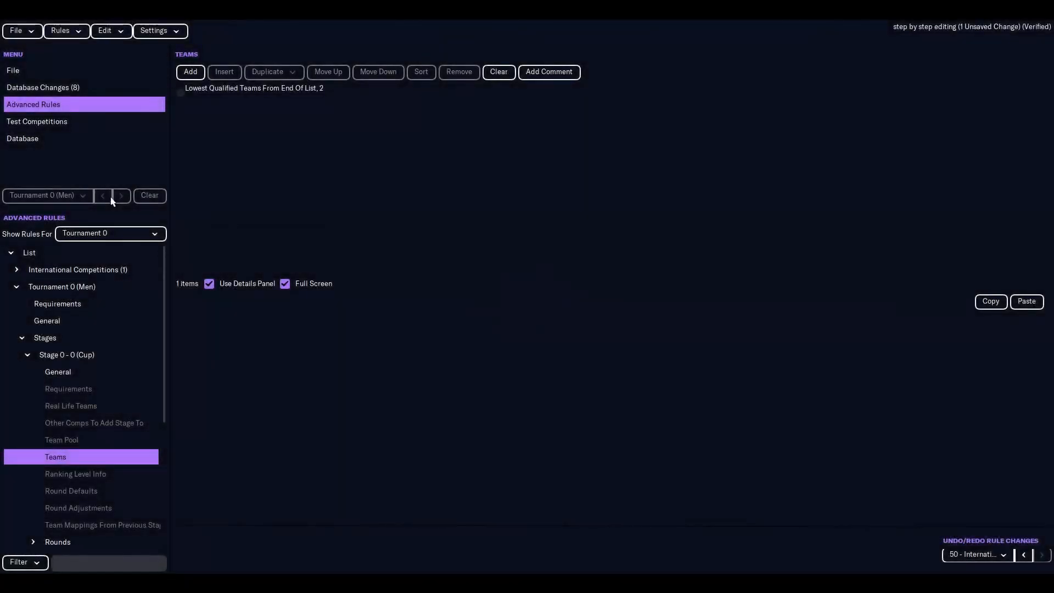
Step: Save the editor data and run the test on the advanced rules
click(65, 31)
click(88, 130)
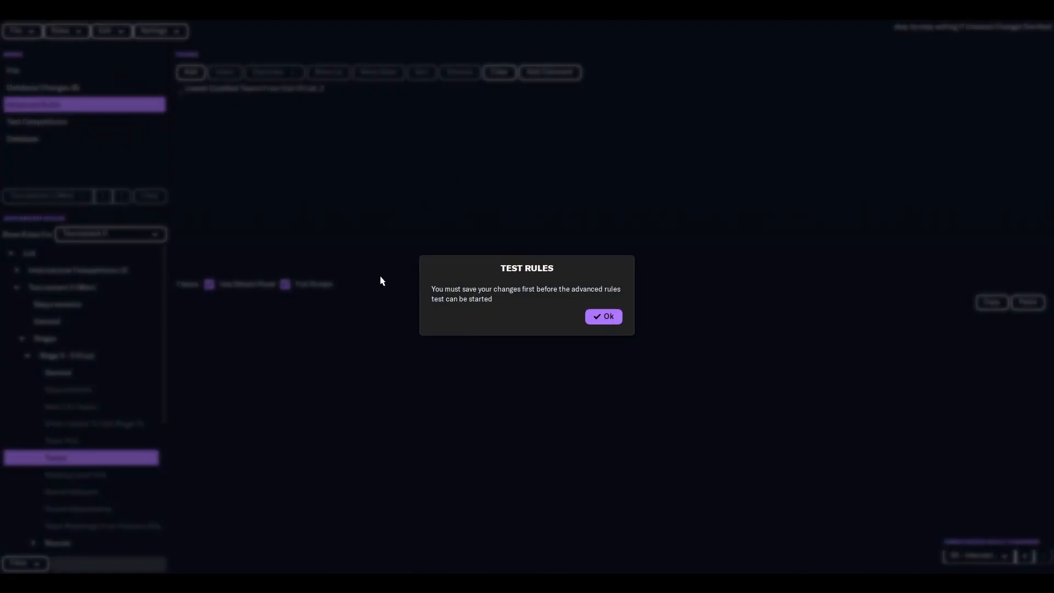
click(603, 317)
click(22, 31)
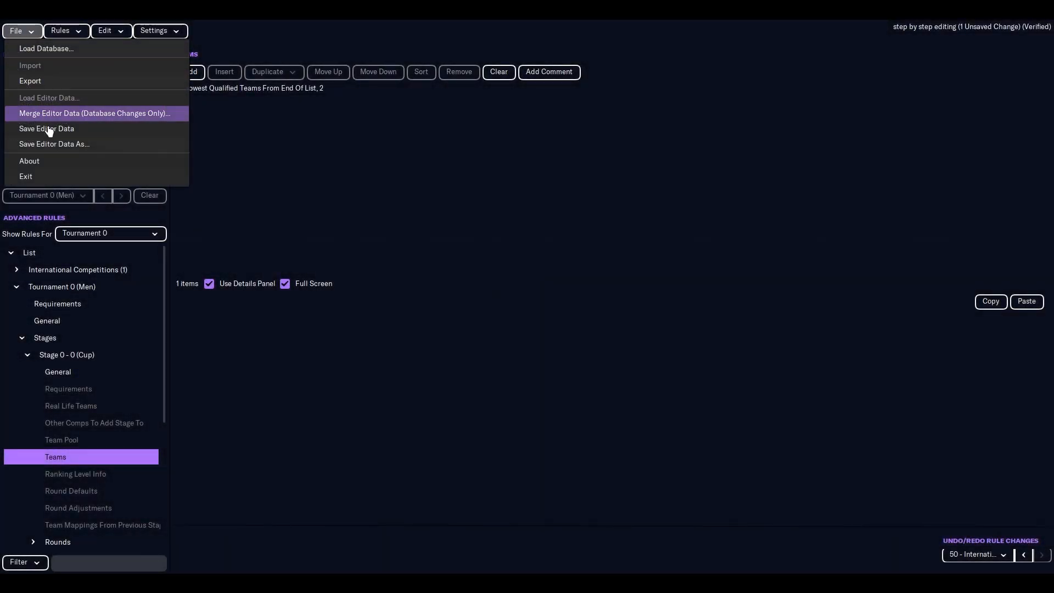
click(48, 128)
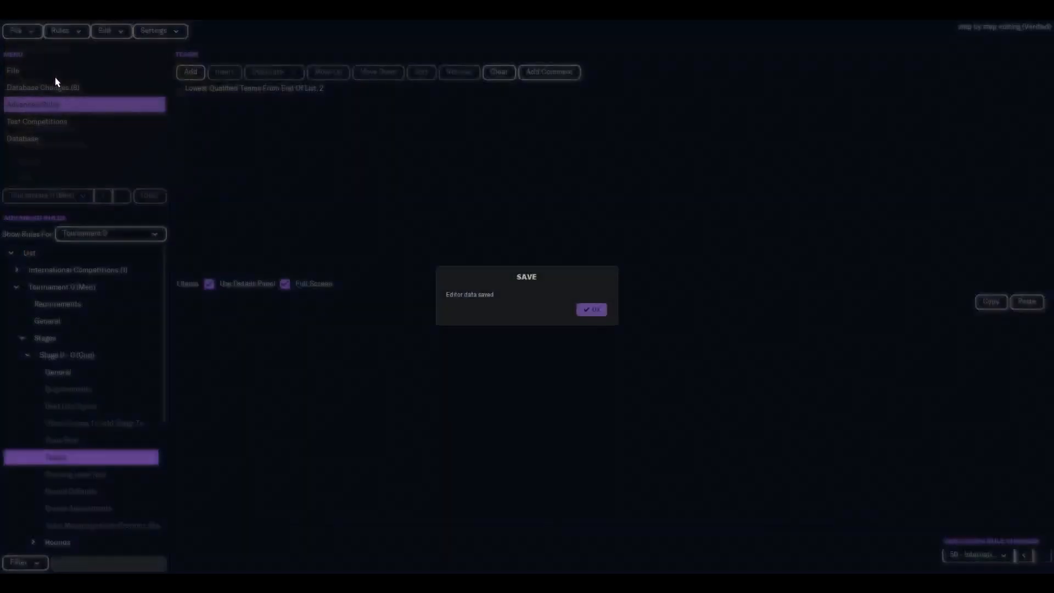
click(65, 31)
click(75, 128)
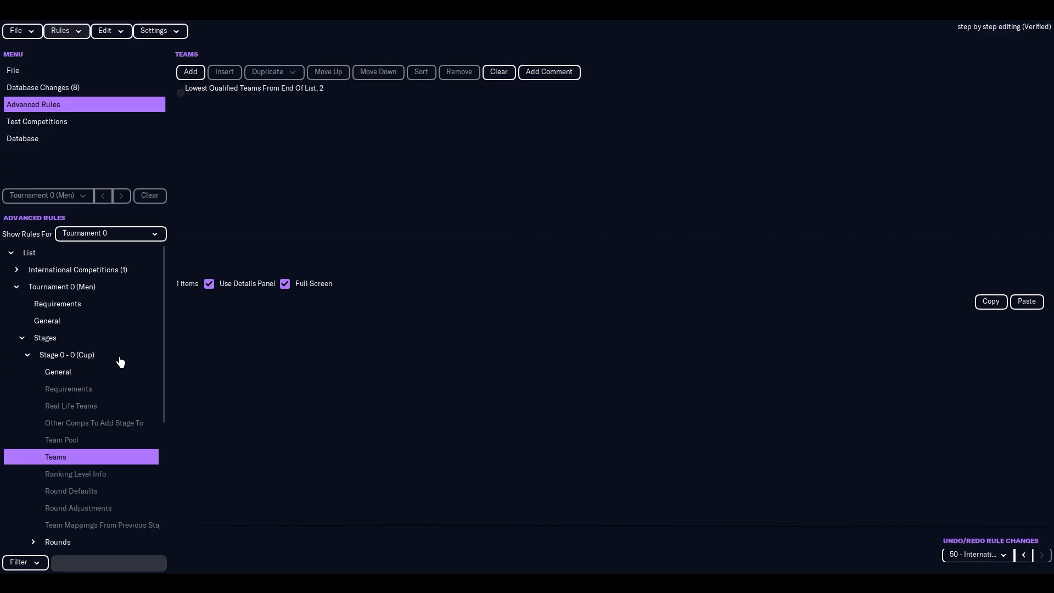
Step: Set the type of the tournament's existing qualified teams entry to Get Random National Team
scroll(49, 428, down, 4)
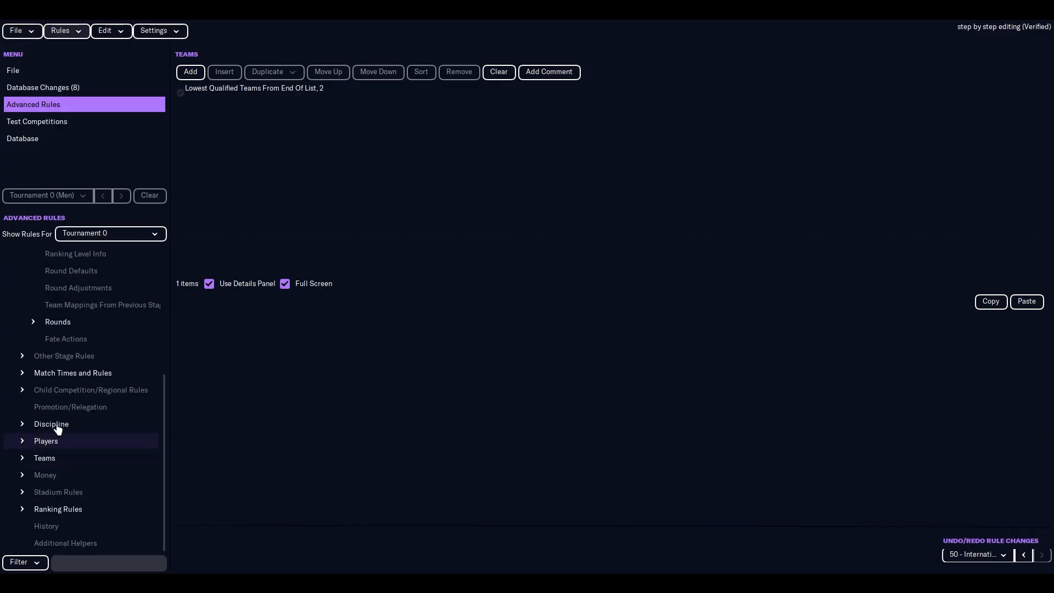
click(21, 459)
click(57, 475)
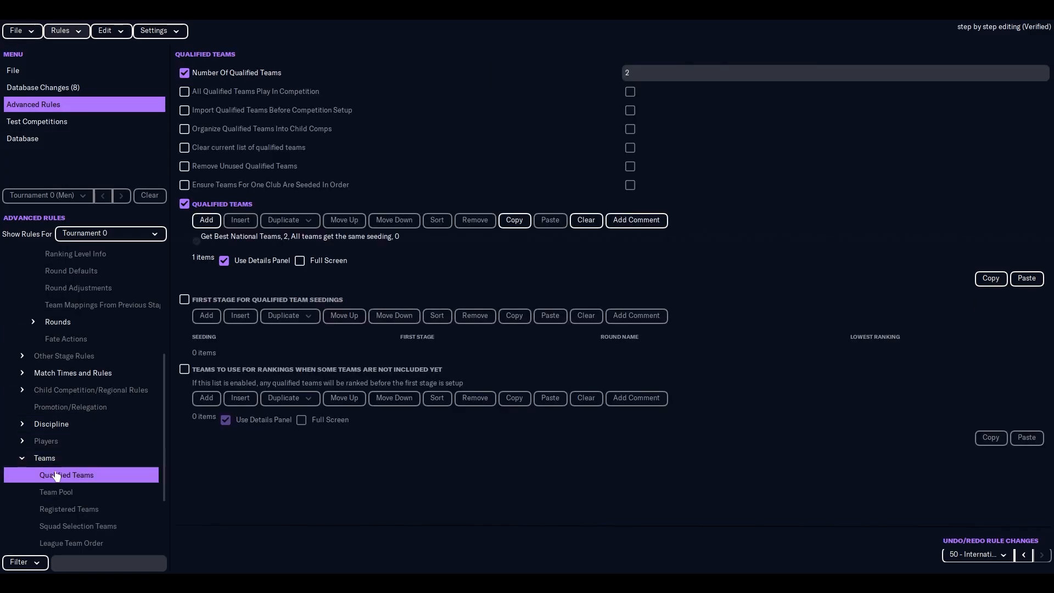
click(746, 74)
click(228, 231)
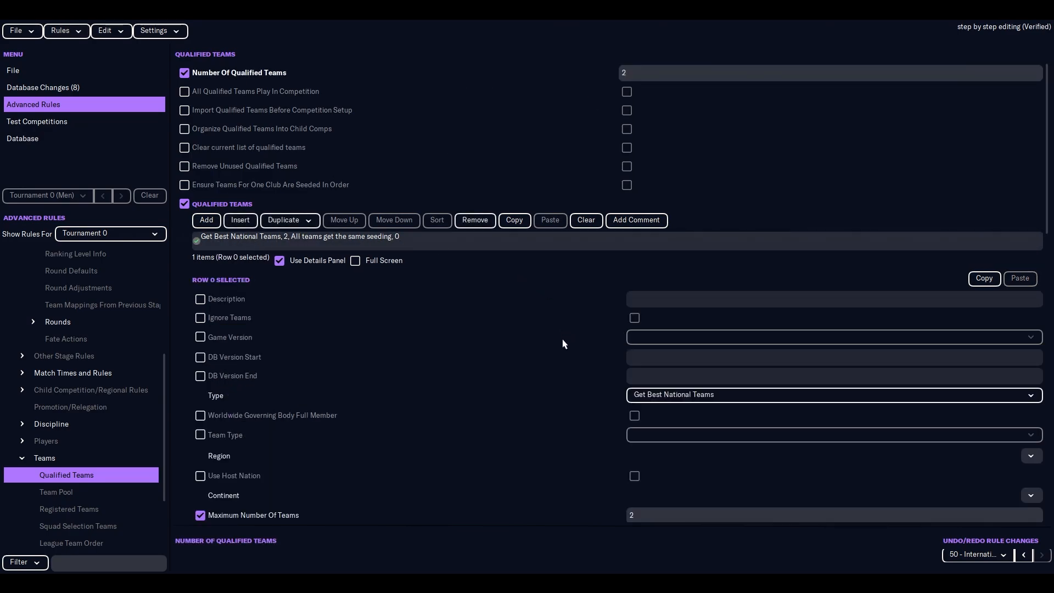
scroll(546, 387, down, 8)
scroll(551, 395, up, 4)
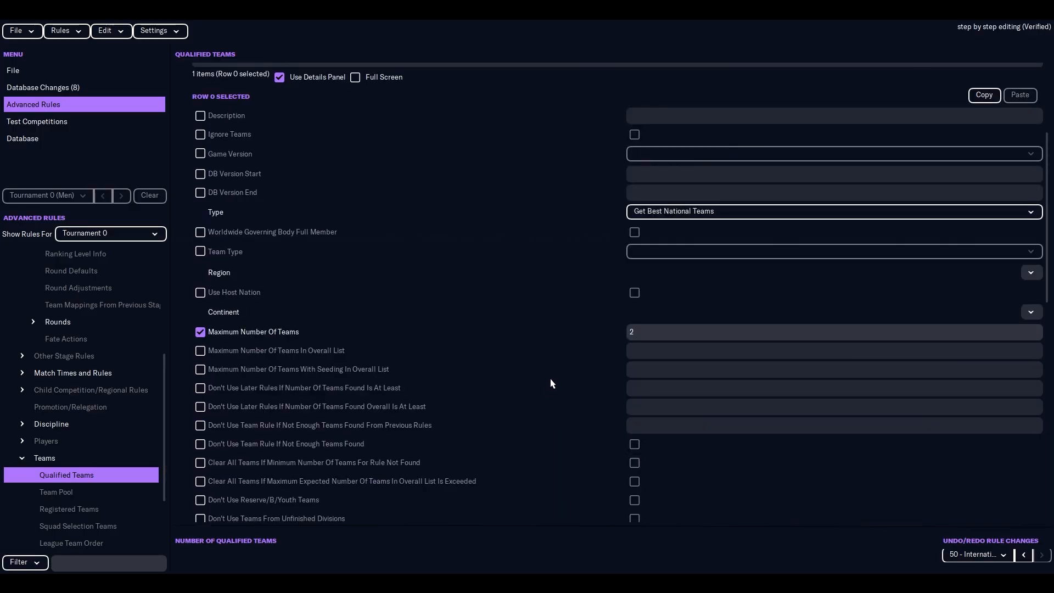
click(675, 212)
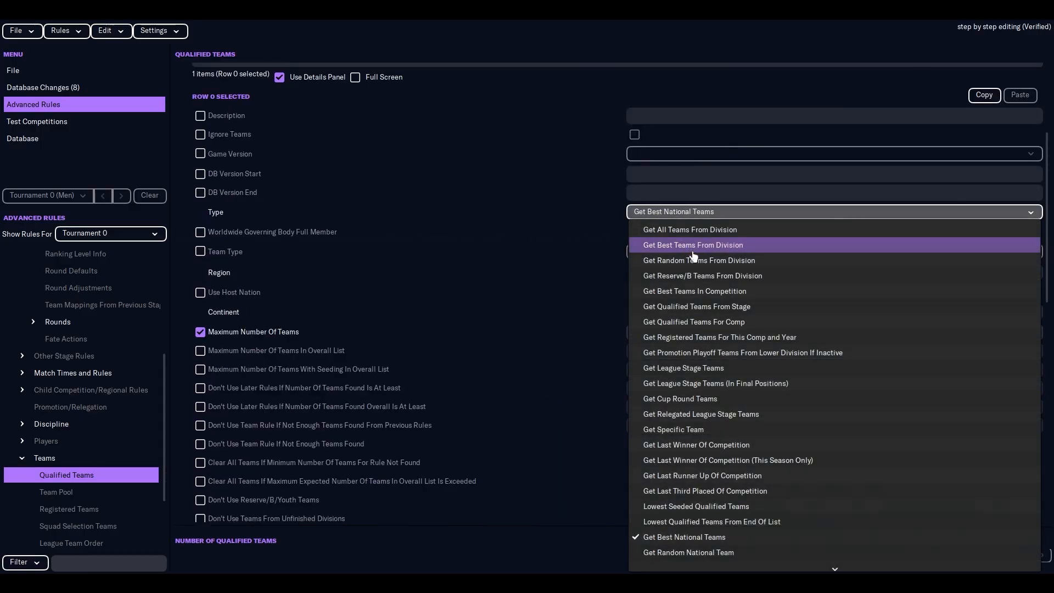
scroll(696, 521, down, 1)
click(698, 537)
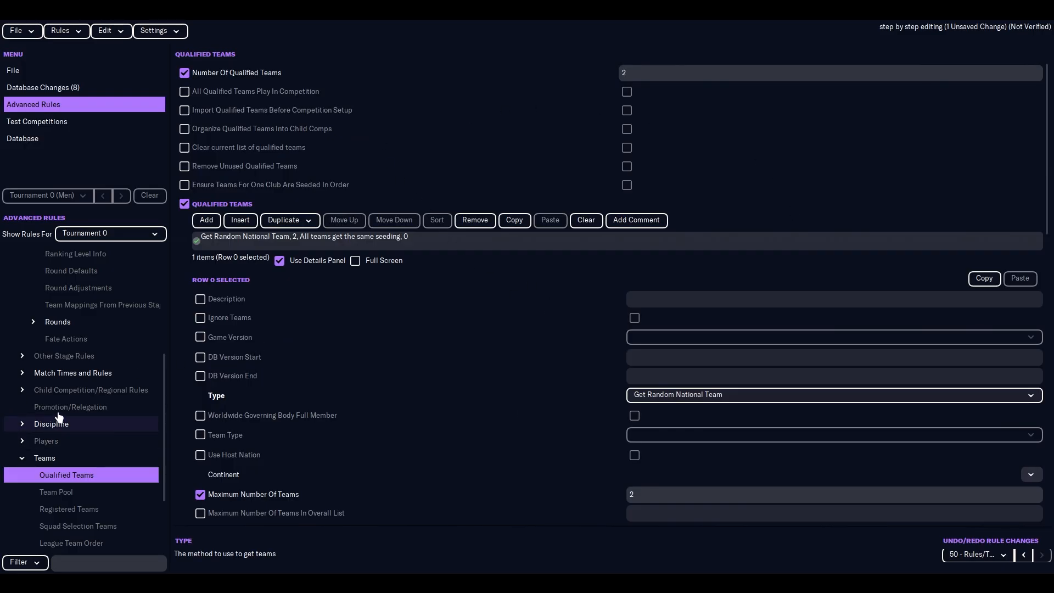
Step: Review all settings of the Lowest Qualified Teams From End Of List entry in Stage 0's teams
scroll(88, 384, up, 3)
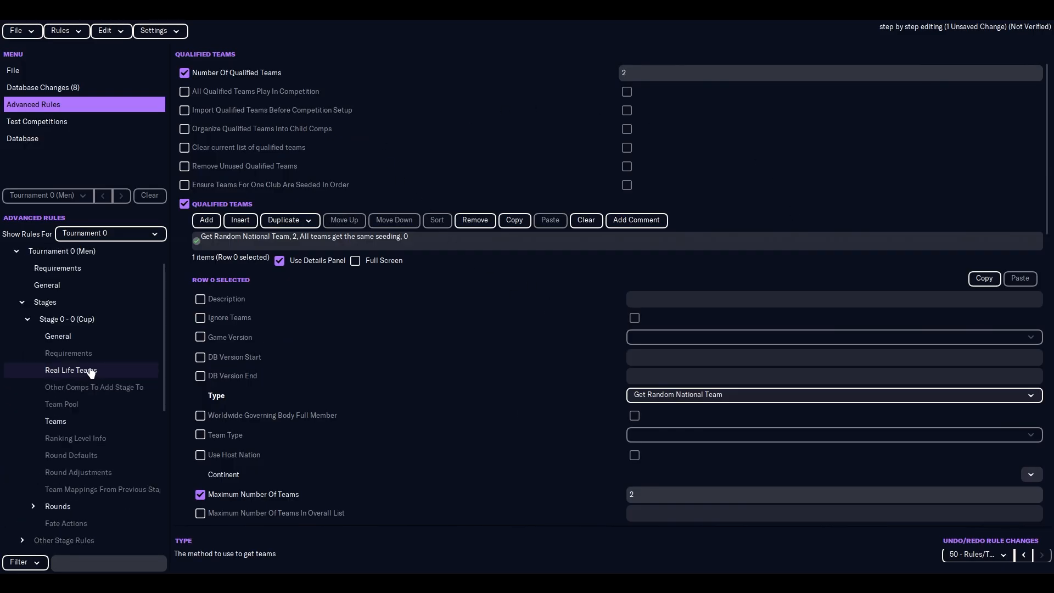
click(60, 421)
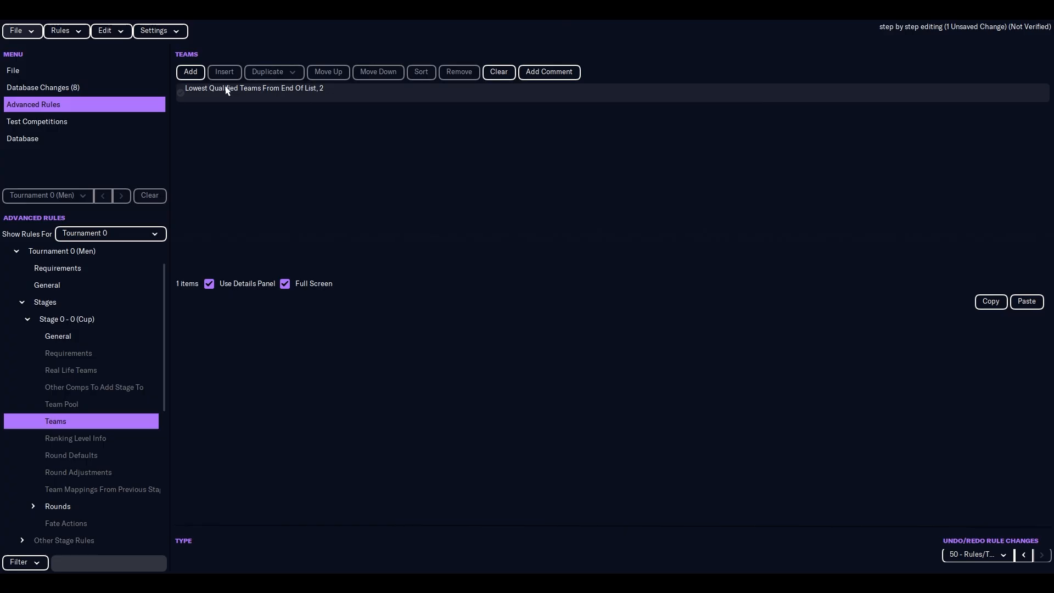
click(278, 94)
scroll(415, 417, down, 4)
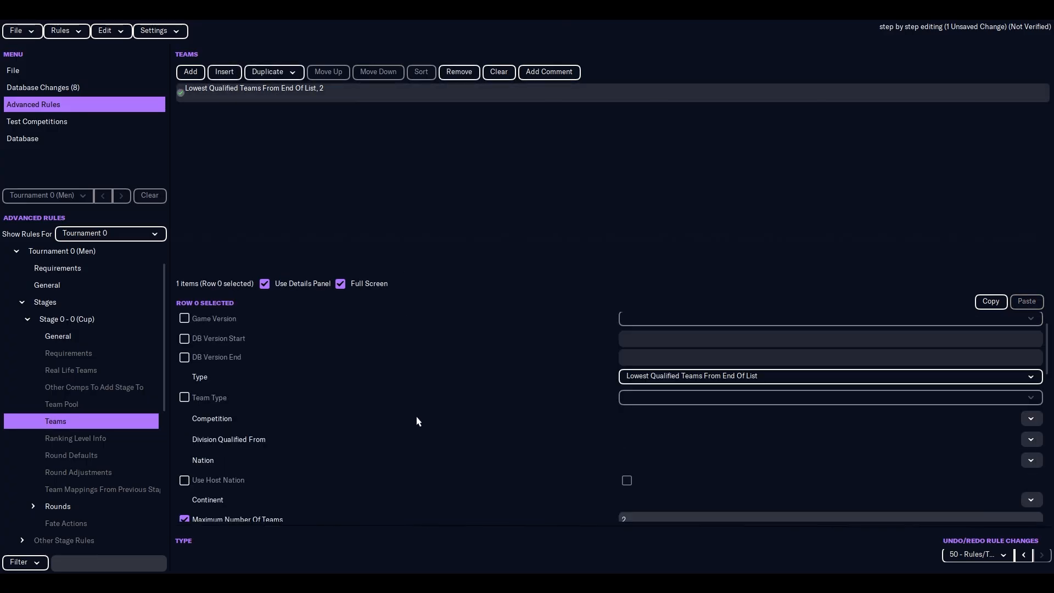
scroll(498, 426, down, 5)
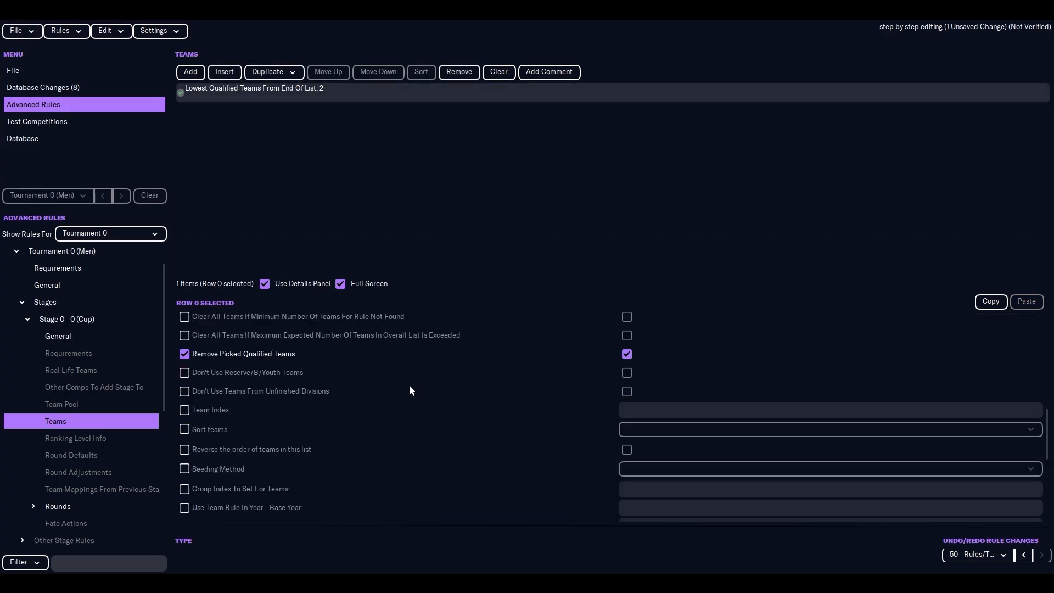
scroll(409, 392, down, 5)
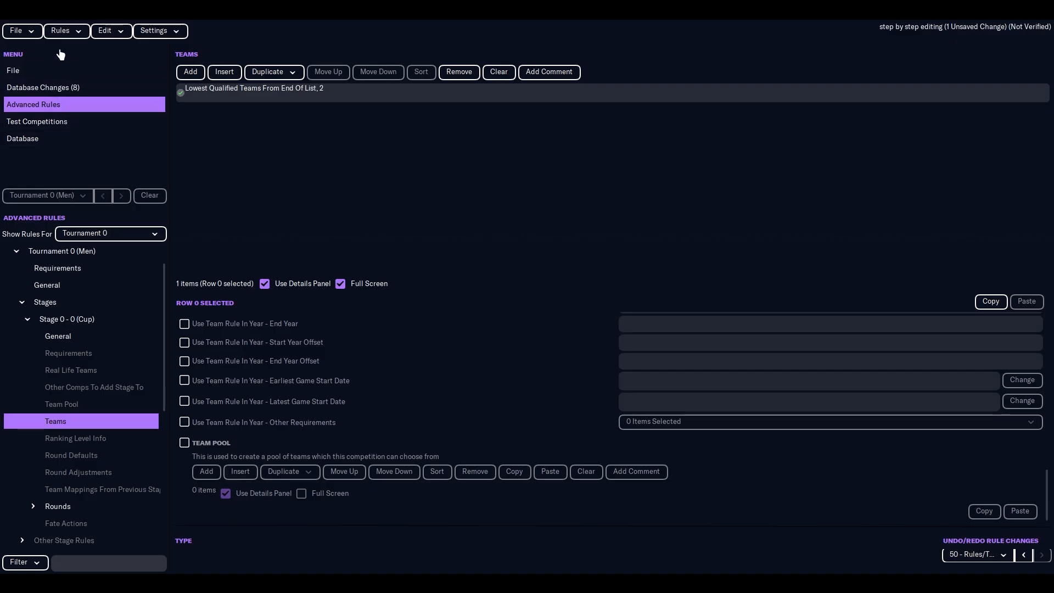
Step: Disable Number Of Teams Added To This Round and Number Of Rematches for Round 0 of the cup stage
click(34, 506)
click(87, 401)
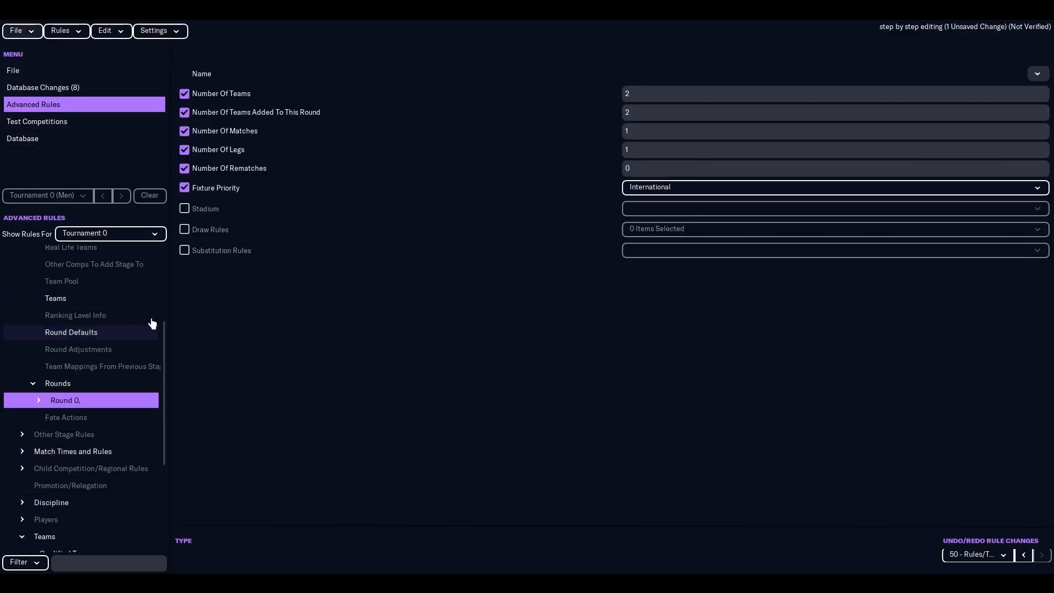
click(184, 113)
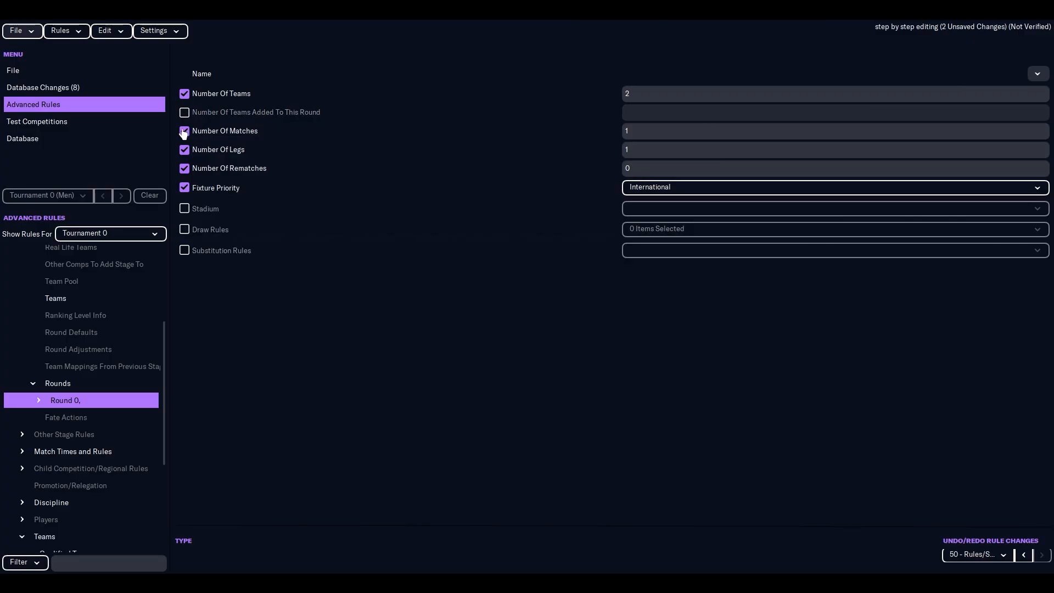
click(185, 169)
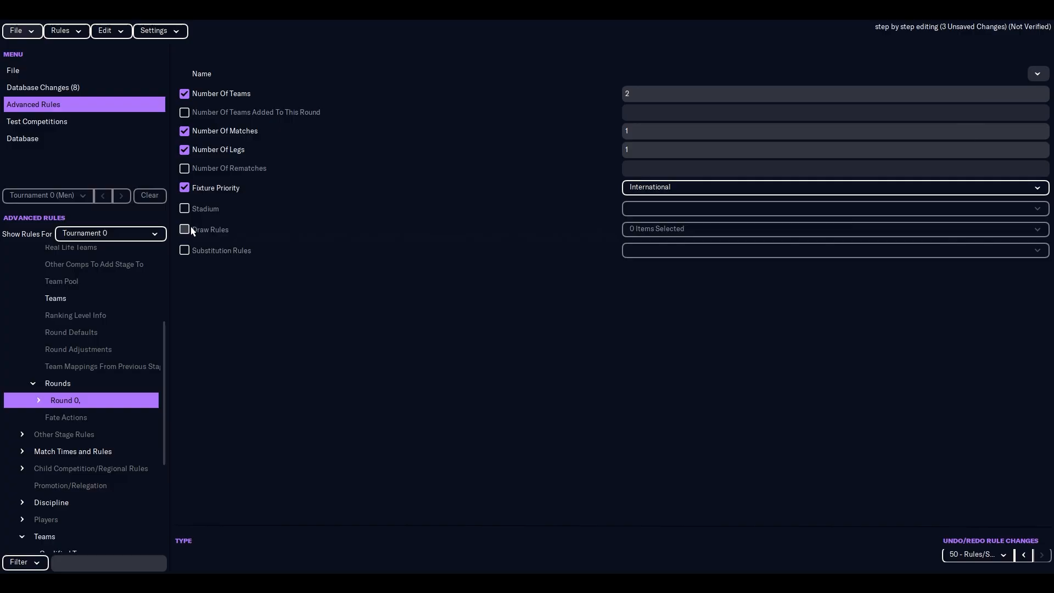
Step: Compare Round 0's match date settings with the tournament's list of fixture dates
click(41, 401)
click(61, 417)
click(65, 433)
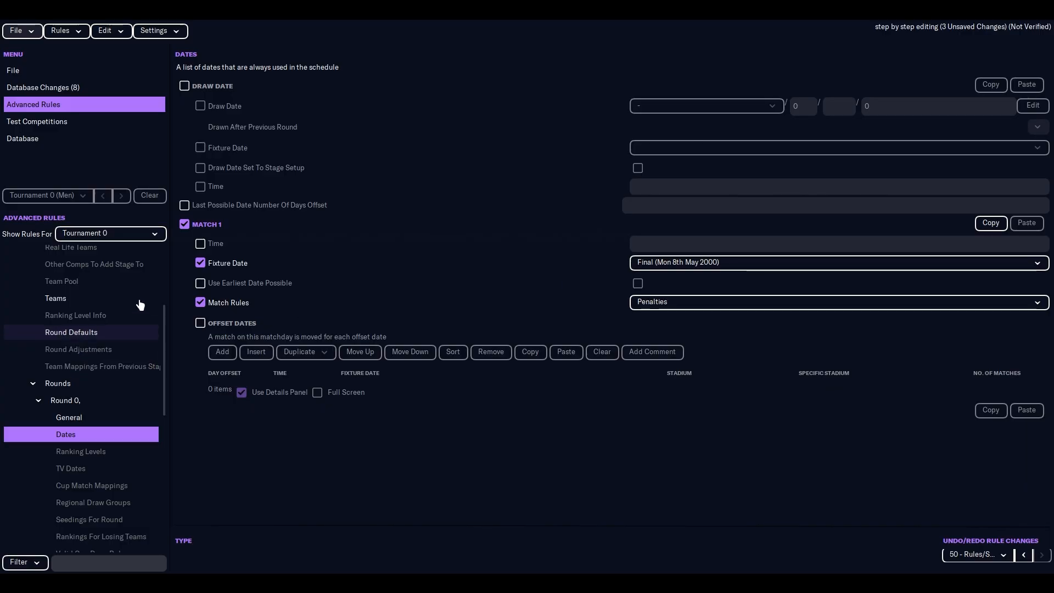
scroll(113, 417, down, 3)
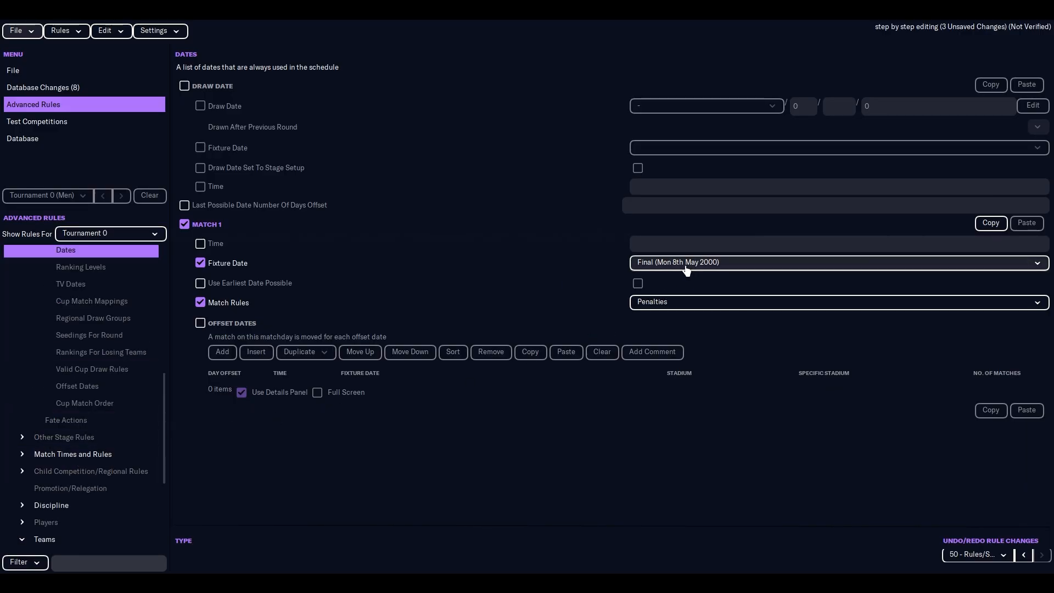
click(23, 455)
scroll(66, 439, down, 2)
click(62, 381)
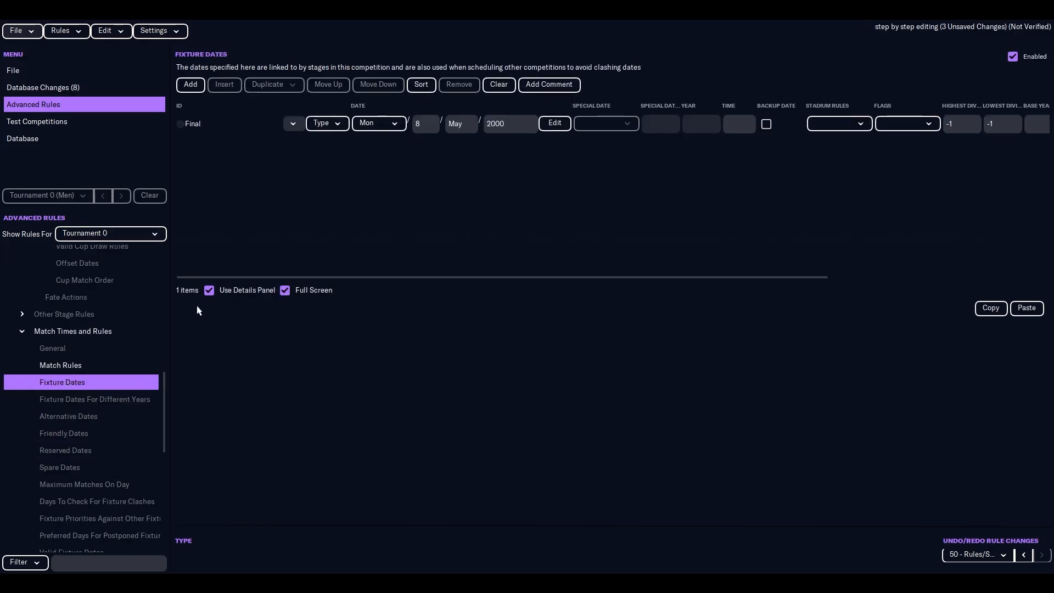
scroll(95, 395, up, 4)
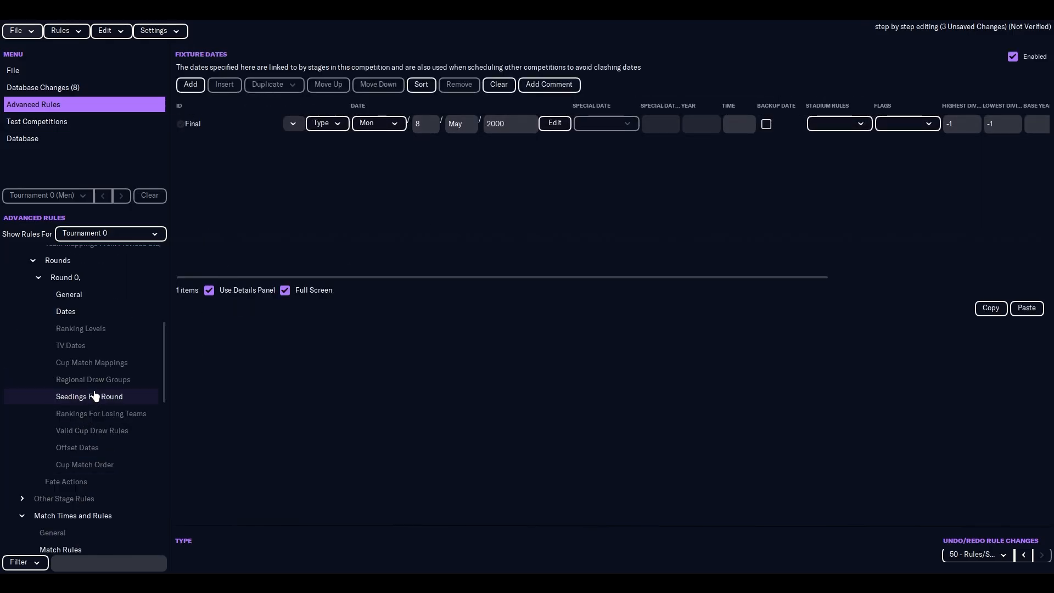
scroll(85, 395, down, 3)
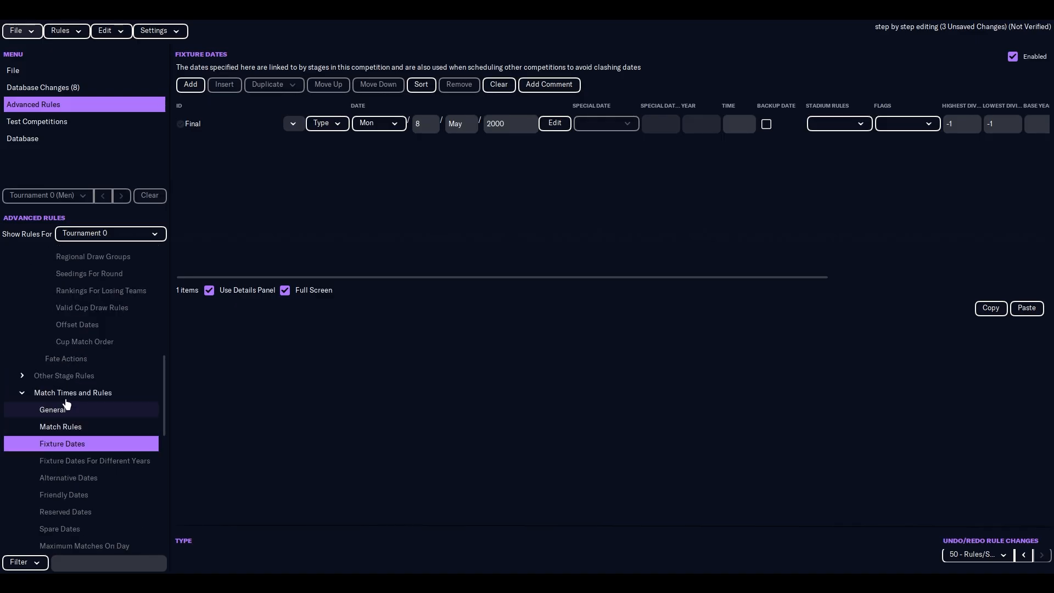
scroll(77, 423, up, 4)
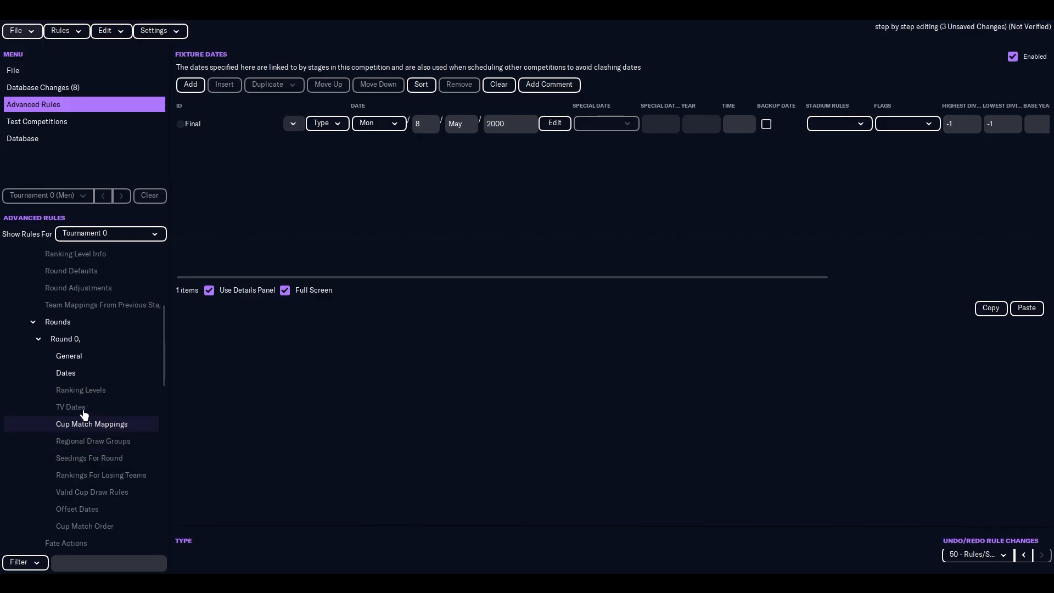
click(80, 373)
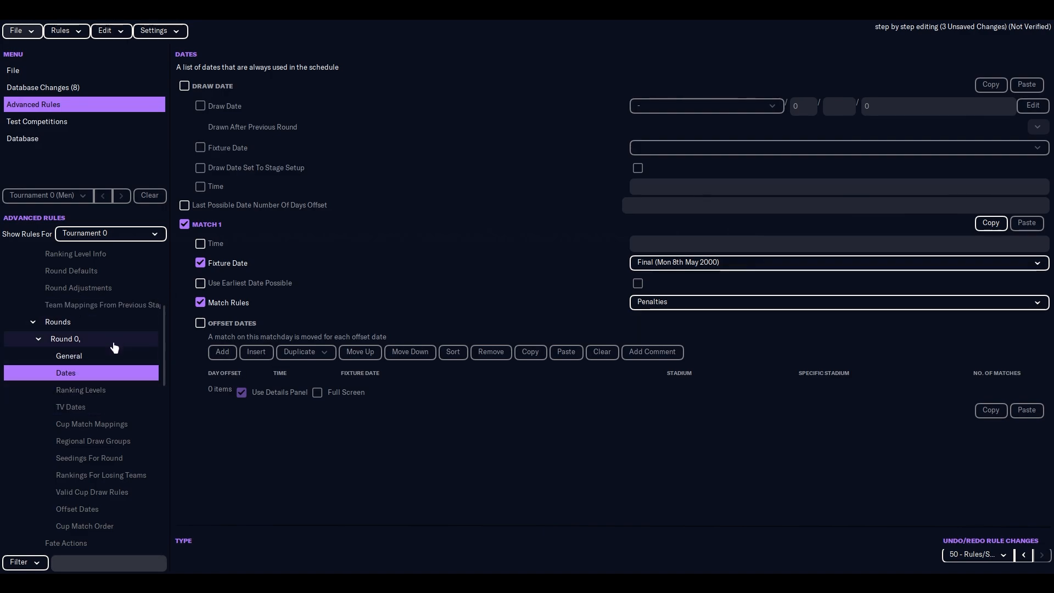
Step: Disable the tournament's Fixture Dates list and check its match rules and general match time settings
scroll(85, 395, down, 5)
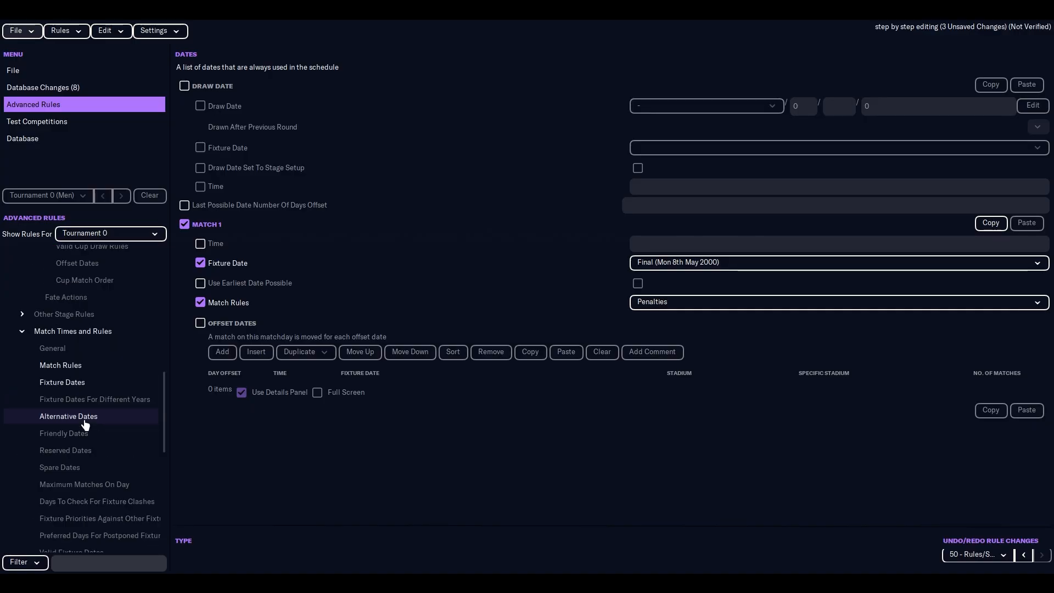
click(66, 382)
click(1013, 55)
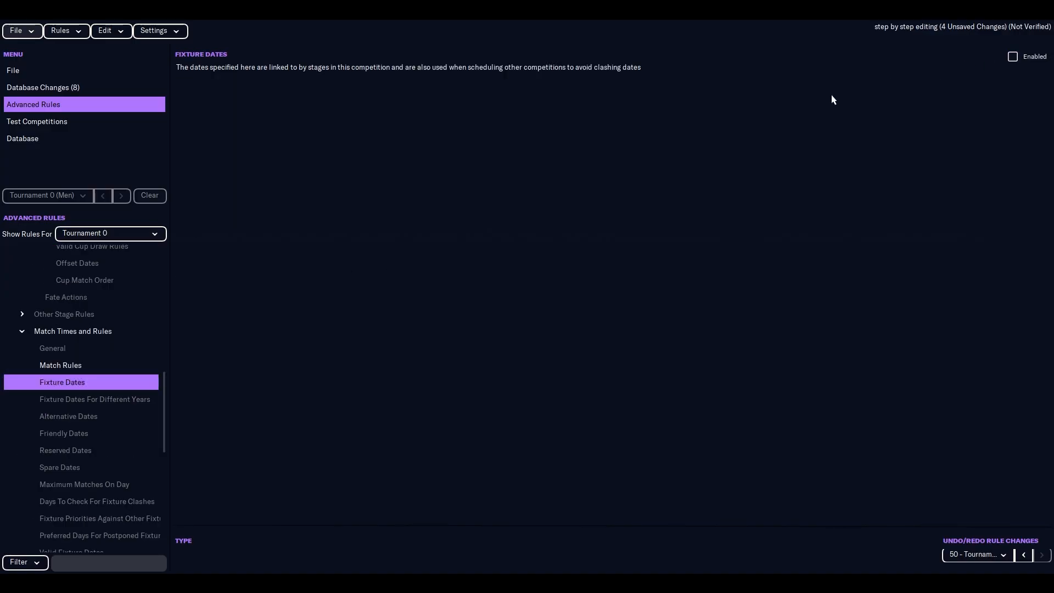
click(82, 367)
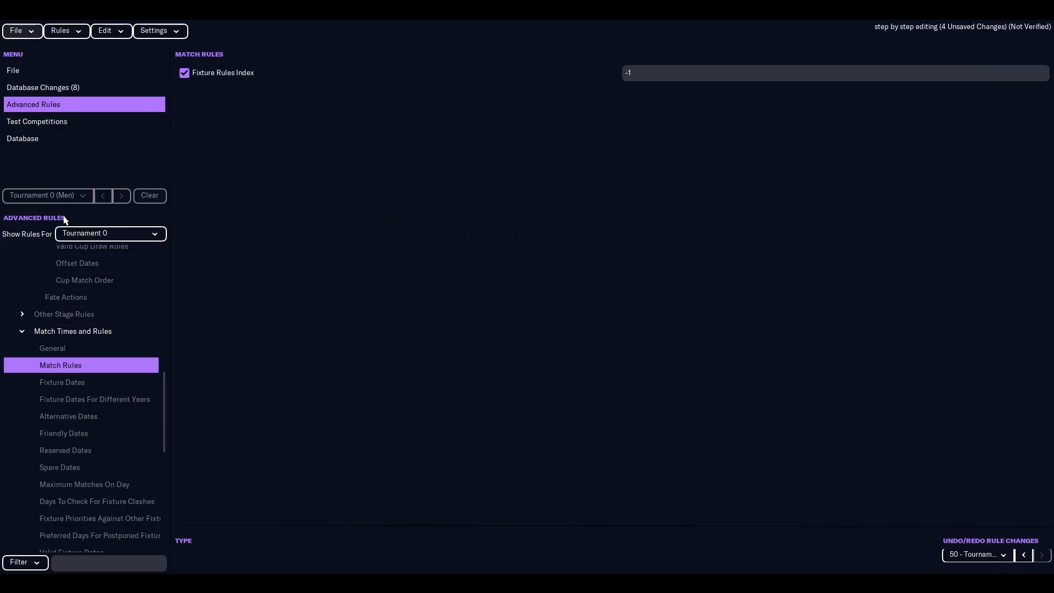
click(72, 349)
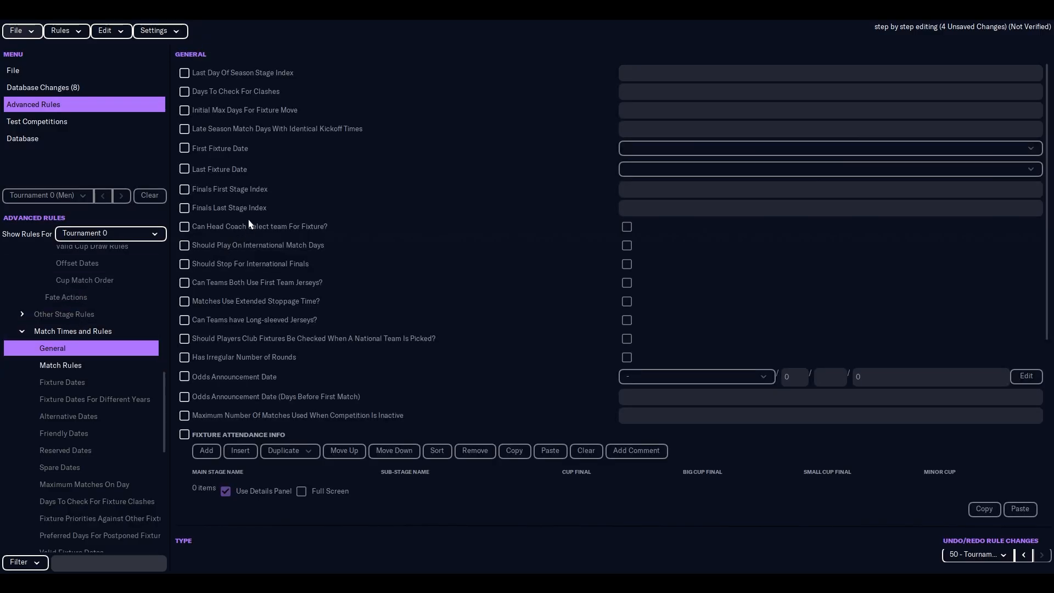
Step: Reset Match 1 in Round 0's dates and enable a specific Date for it instead of a Fixture Date
scroll(248, 223, down, 5)
scroll(82, 340, up, 4)
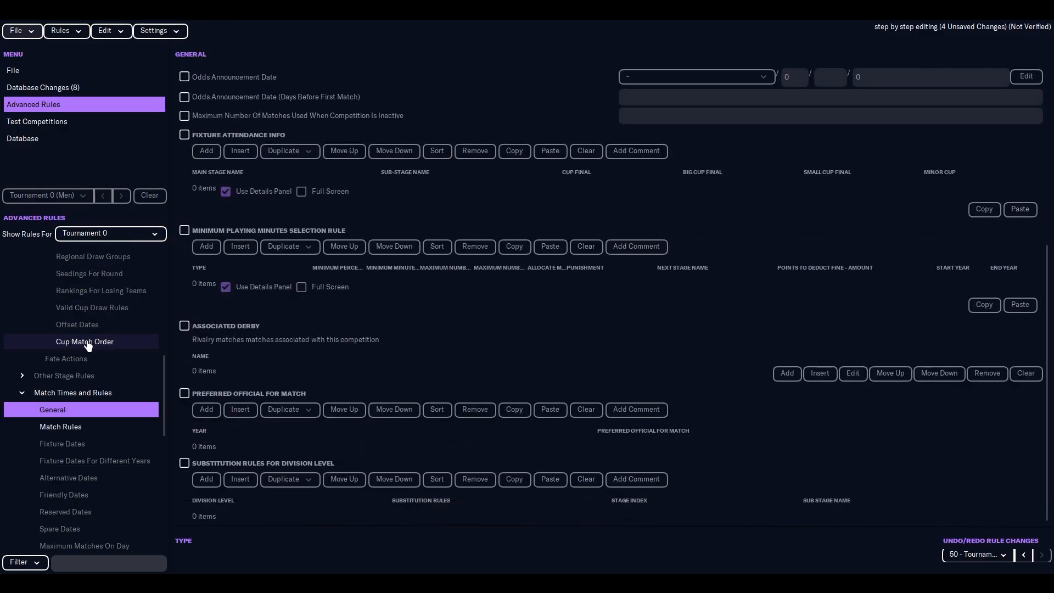
click(77, 373)
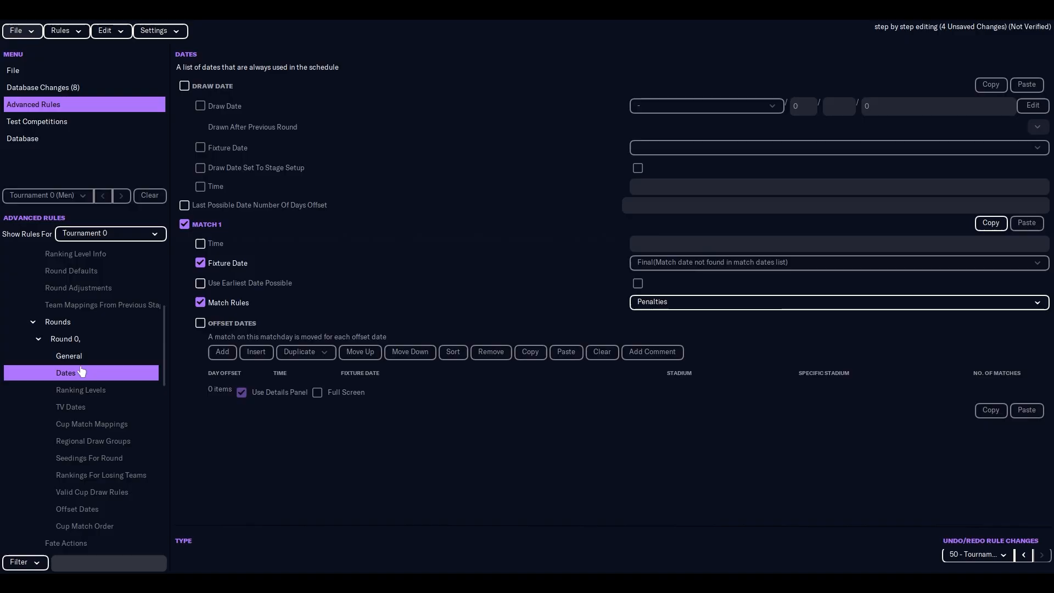
click(185, 224)
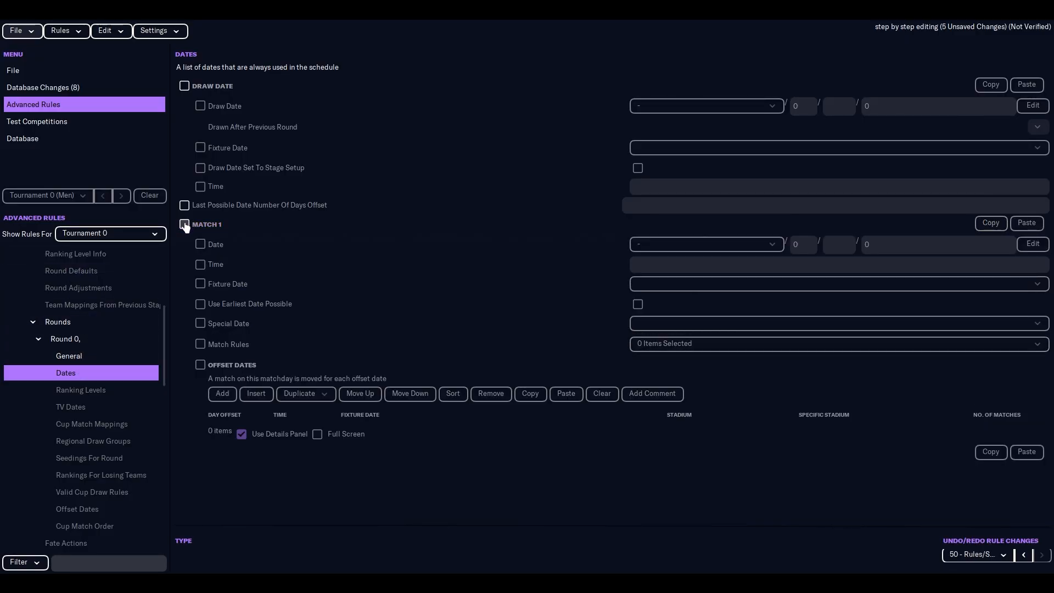
click(184, 224)
click(200, 243)
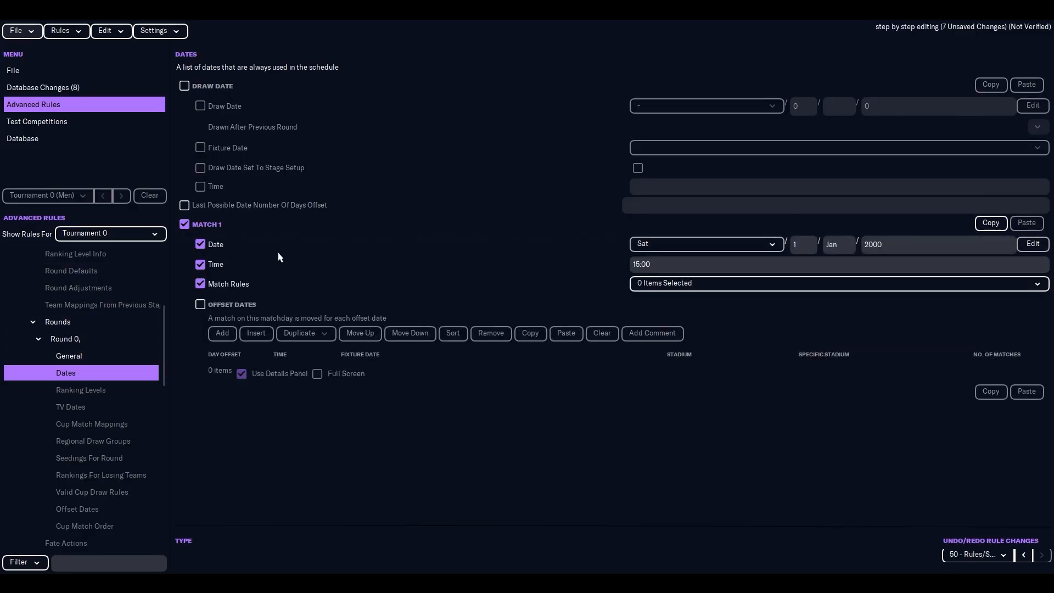
Step: Try to enter 9/5/20 as Match 1's date
click(813, 247)
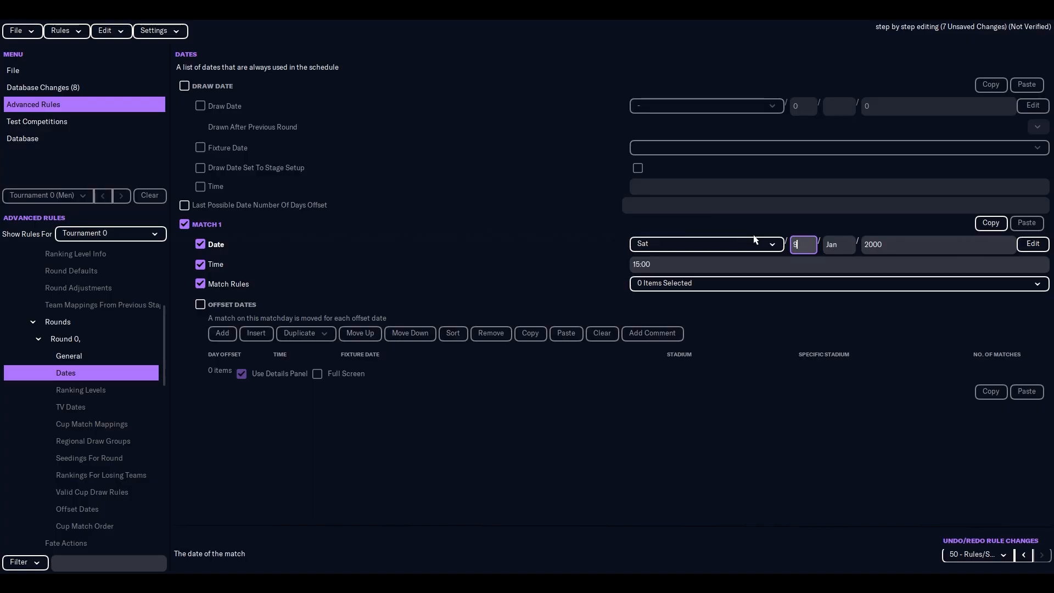
text(9/5/20)
key(Tab)
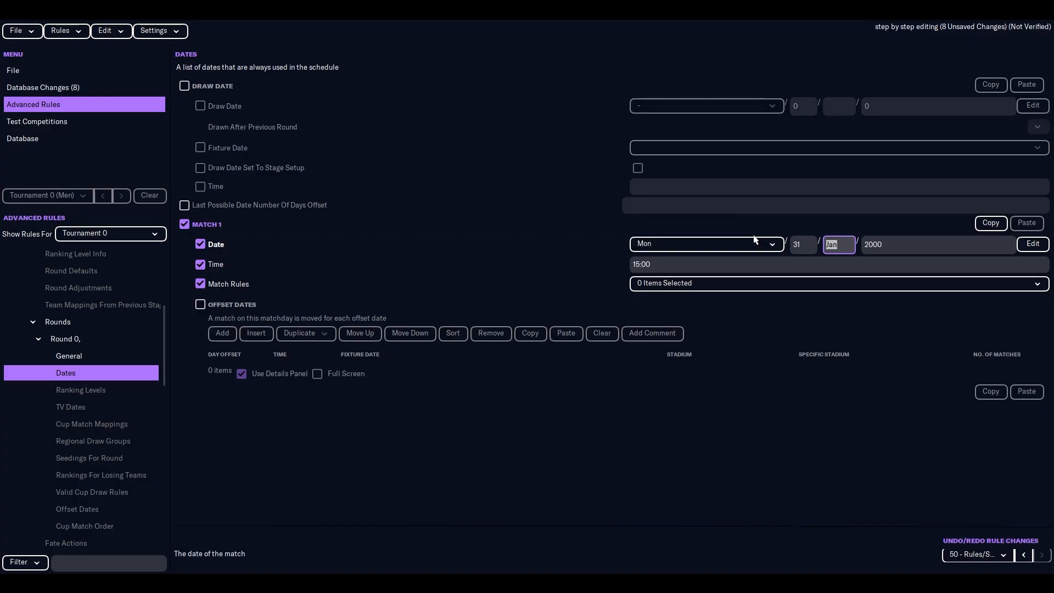
Step: Set Match 1's time to 19:00 and its match rules to Penalties
key(Tab)
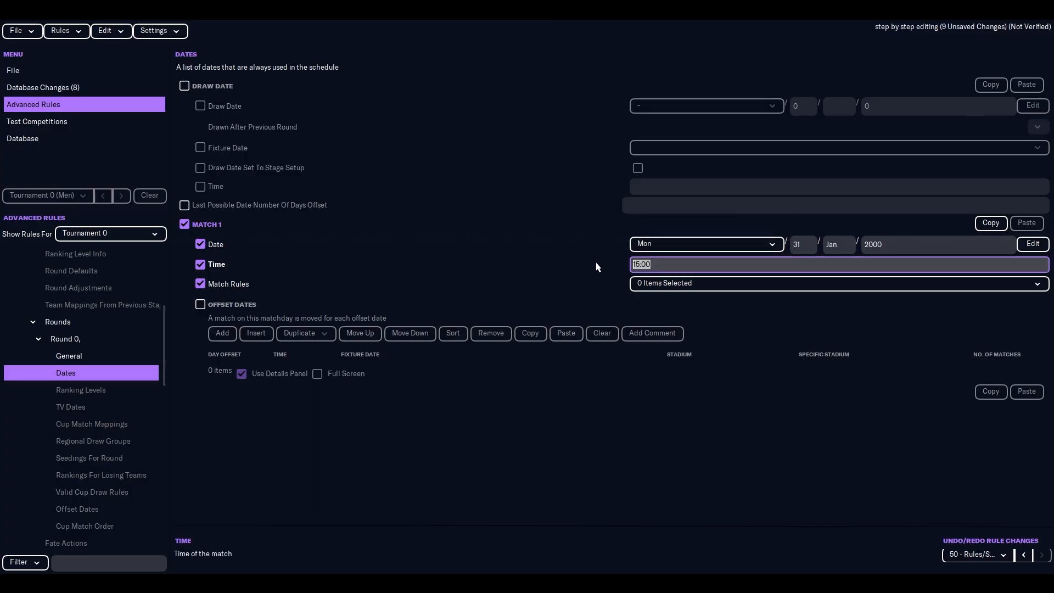
key(Return)
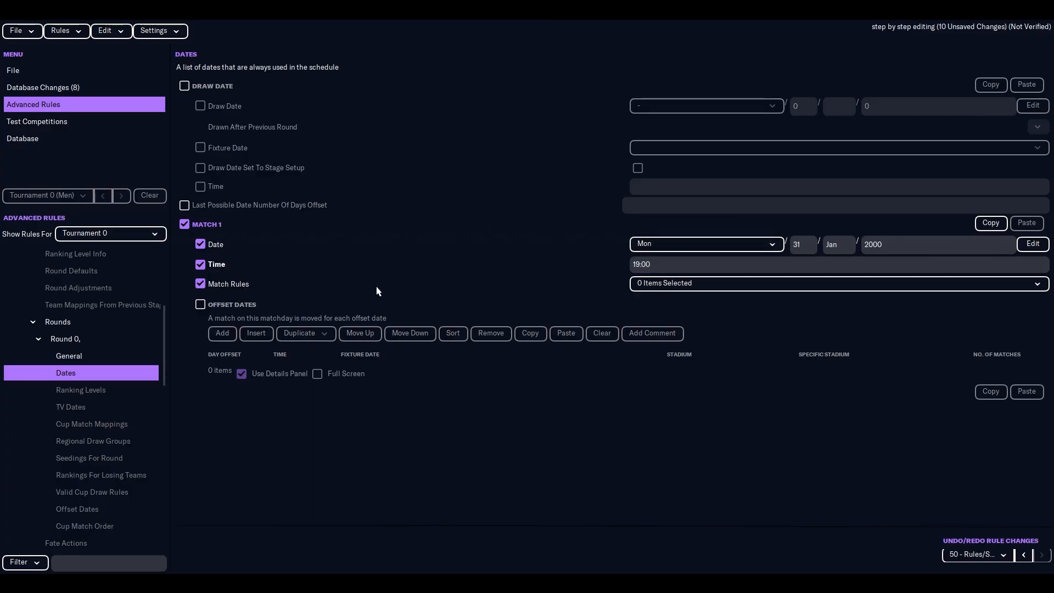
click(687, 286)
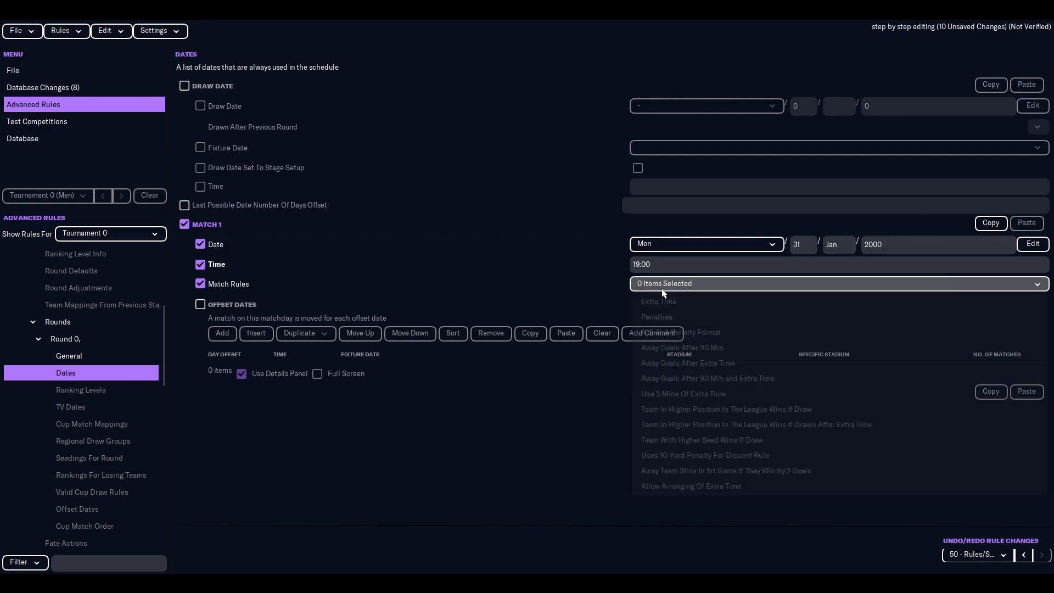
click(684, 318)
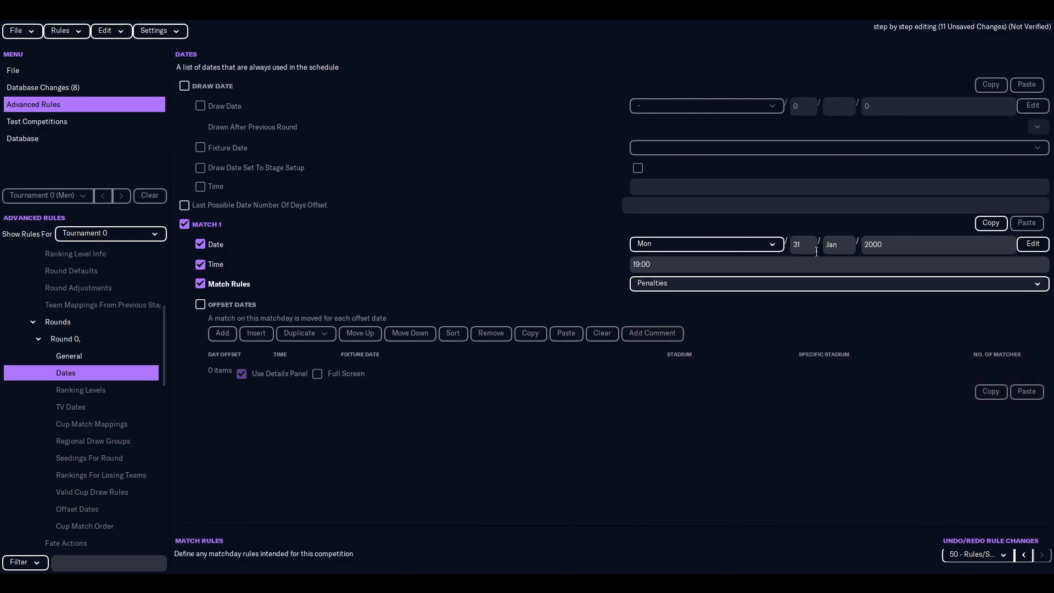
Step: Set Match 1's date in Round 0 to 9 May 2000
click(847, 247)
text(may)
key(Tab)
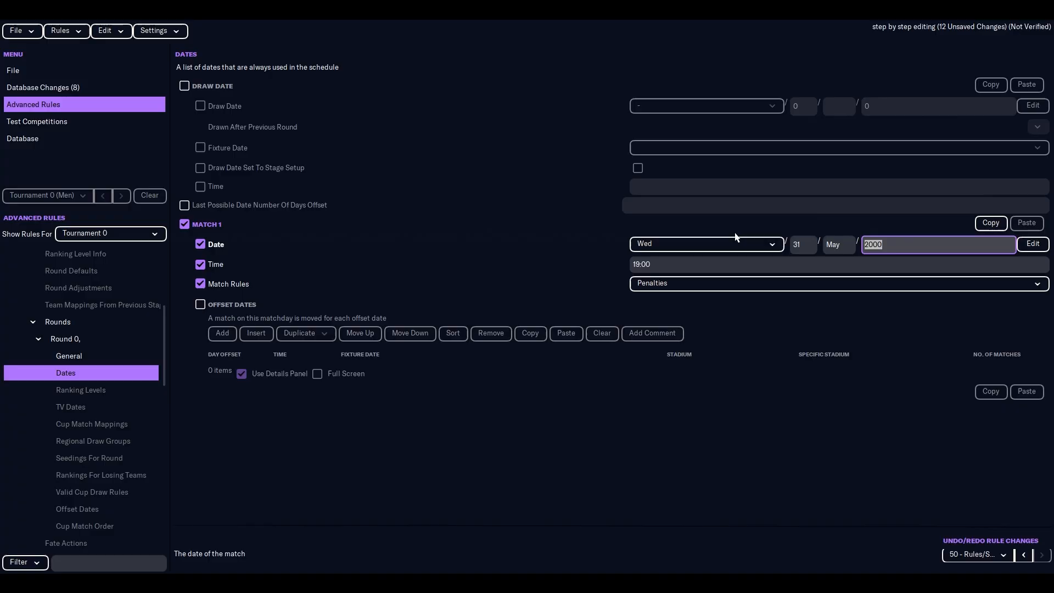
click(803, 241)
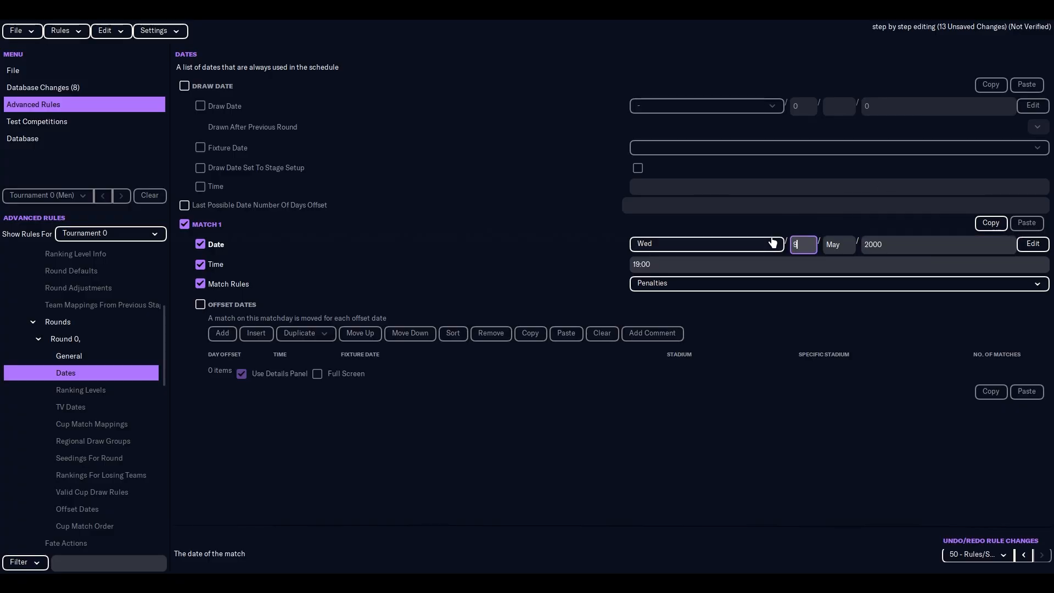
key(Tab)
click(899, 247)
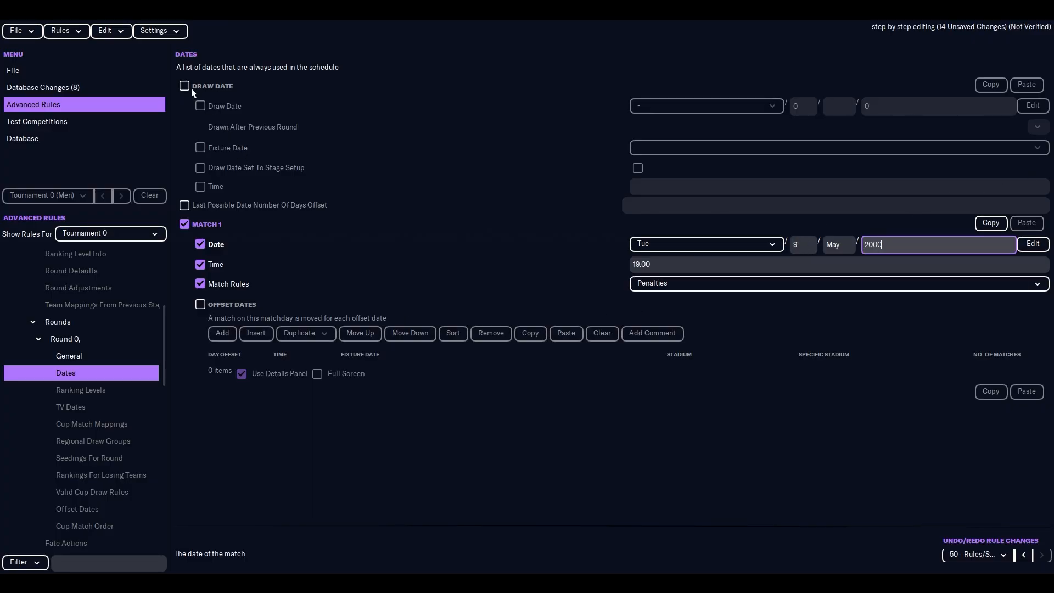
Step: Save the edited data, verify the competition rules and save the verified version
click(17, 31)
click(81, 130)
key(Return)
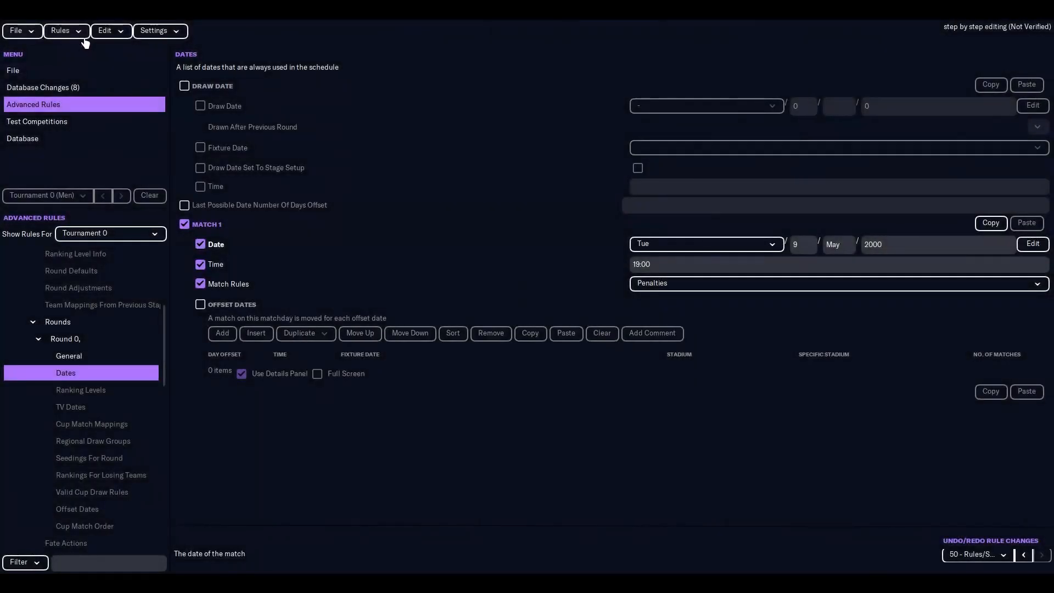
click(63, 31)
click(82, 128)
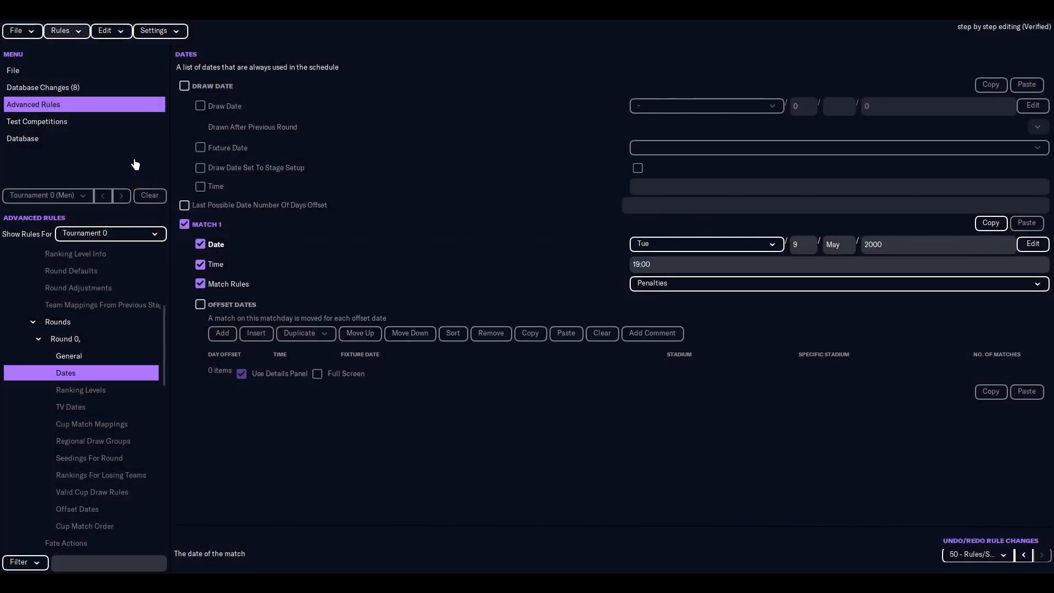
click(17, 32)
click(44, 127)
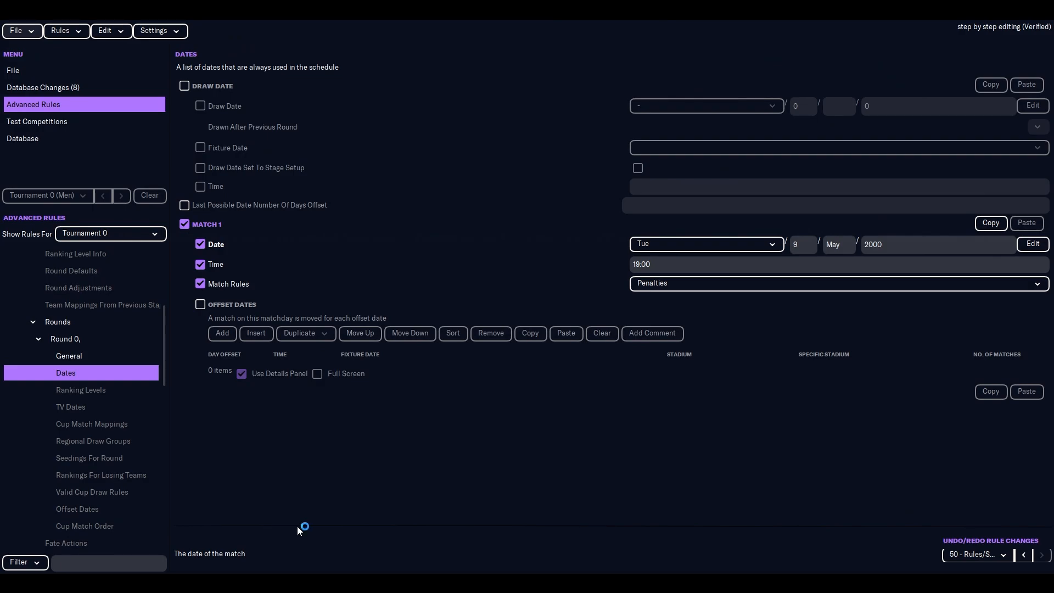
Step: Review the settings of Round 0, the rounds list, the tournament's General and Requirements sections, and its stages
scroll(91, 456, up, 2)
click(68, 418)
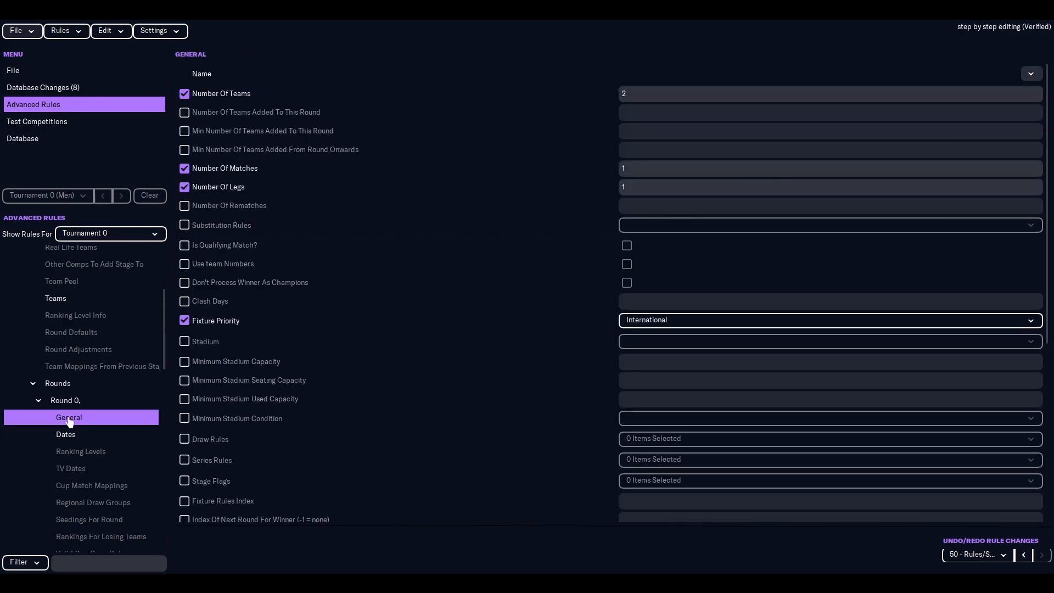
click(60, 384)
scroll(89, 406, up, 3)
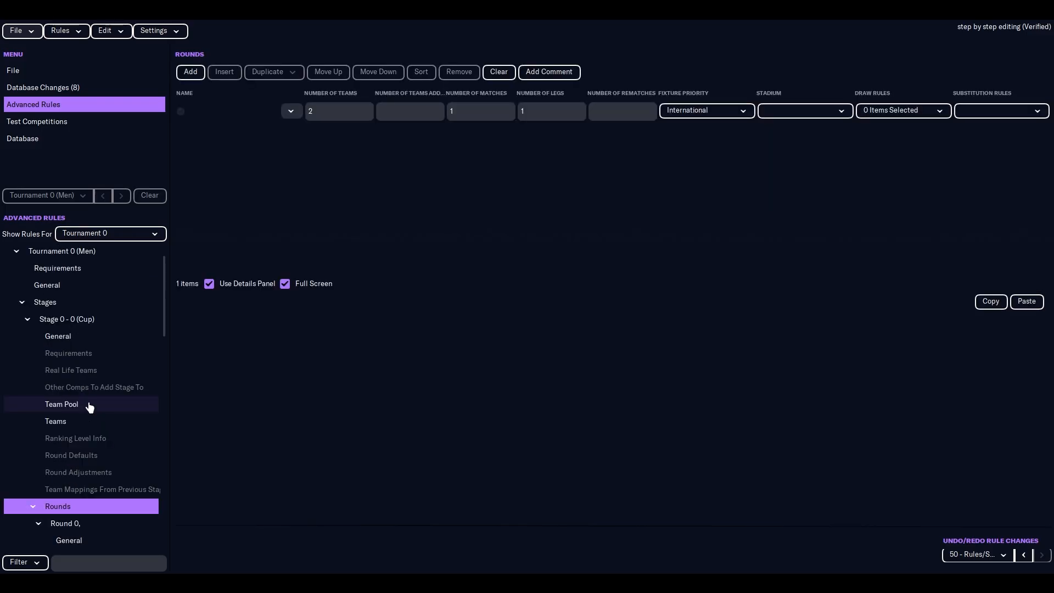
click(61, 321)
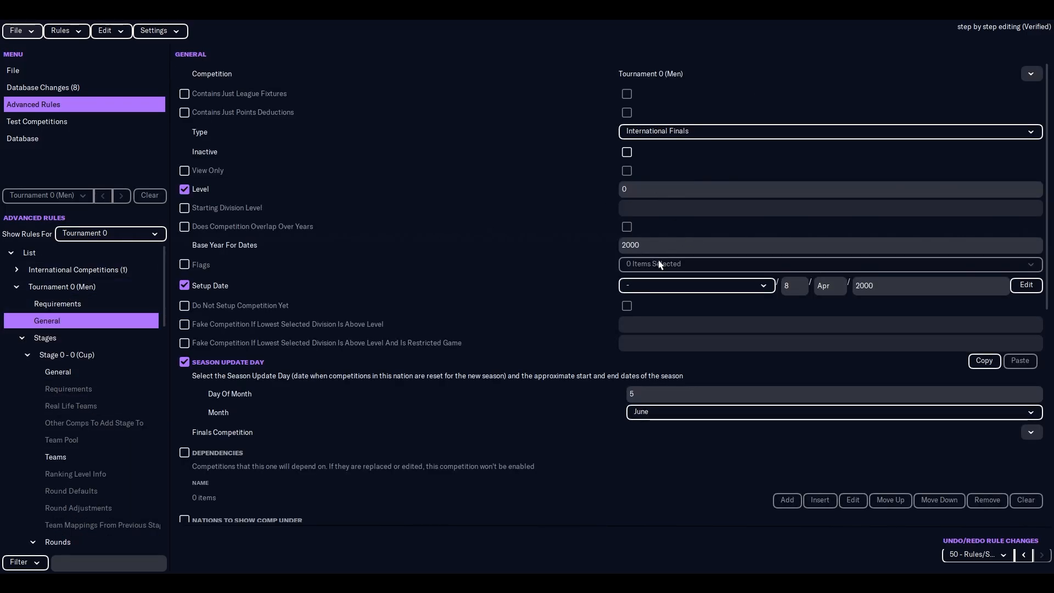
click(140, 303)
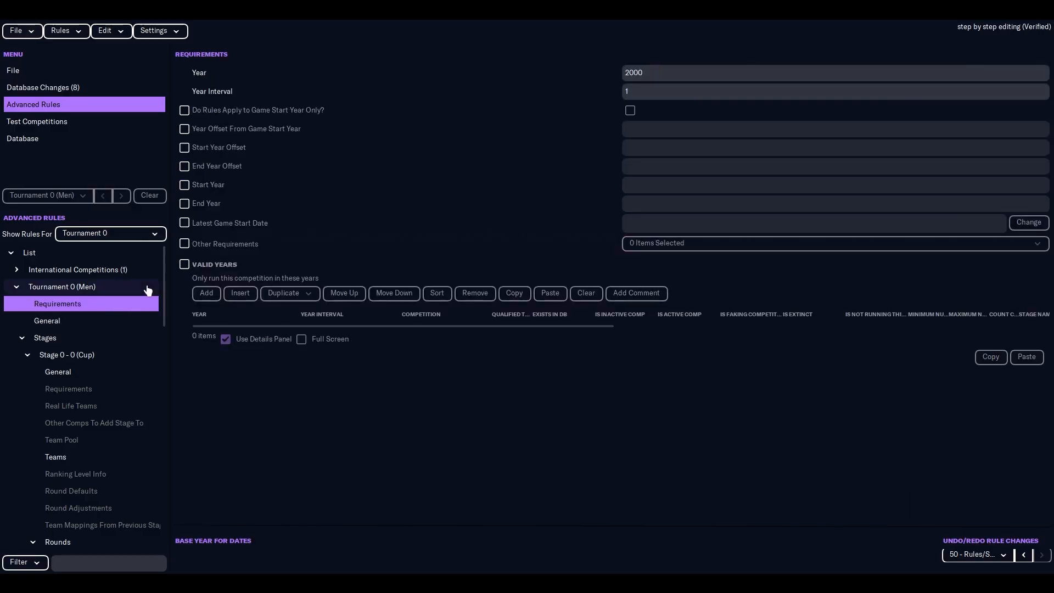
click(592, 78)
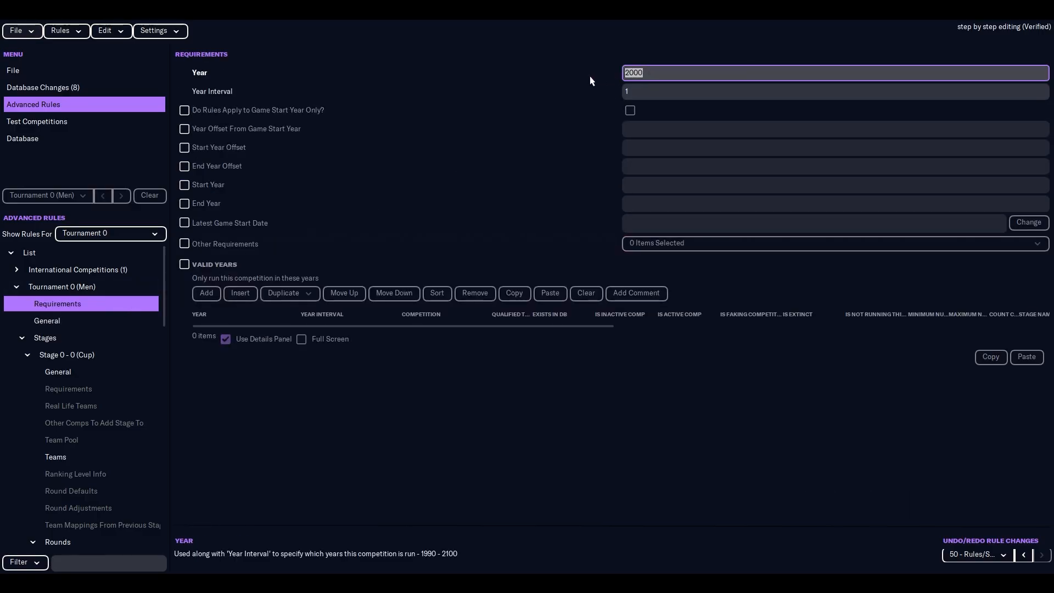
click(66, 338)
click(80, 354)
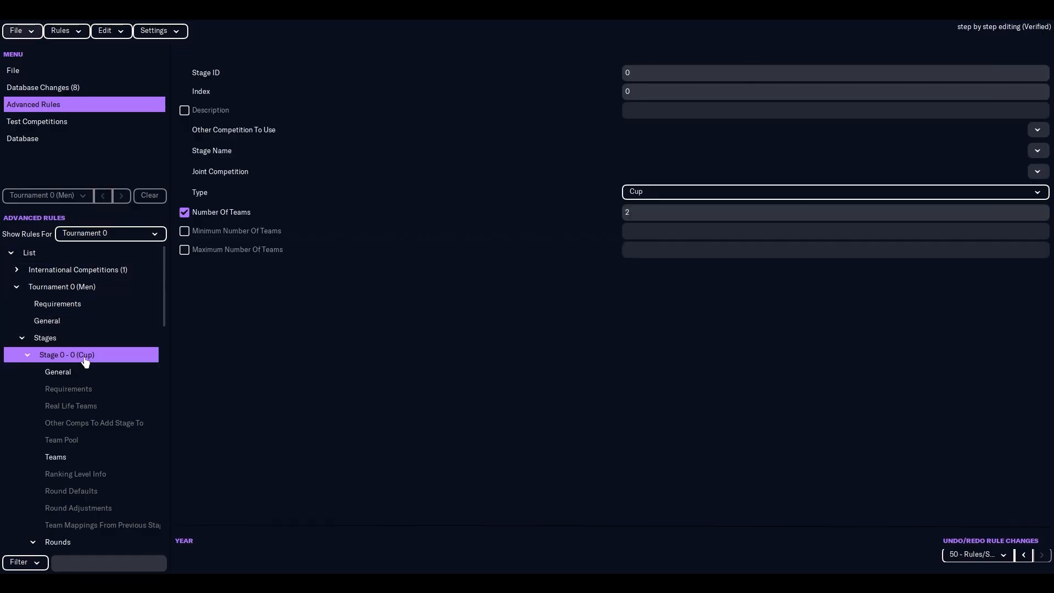
click(71, 339)
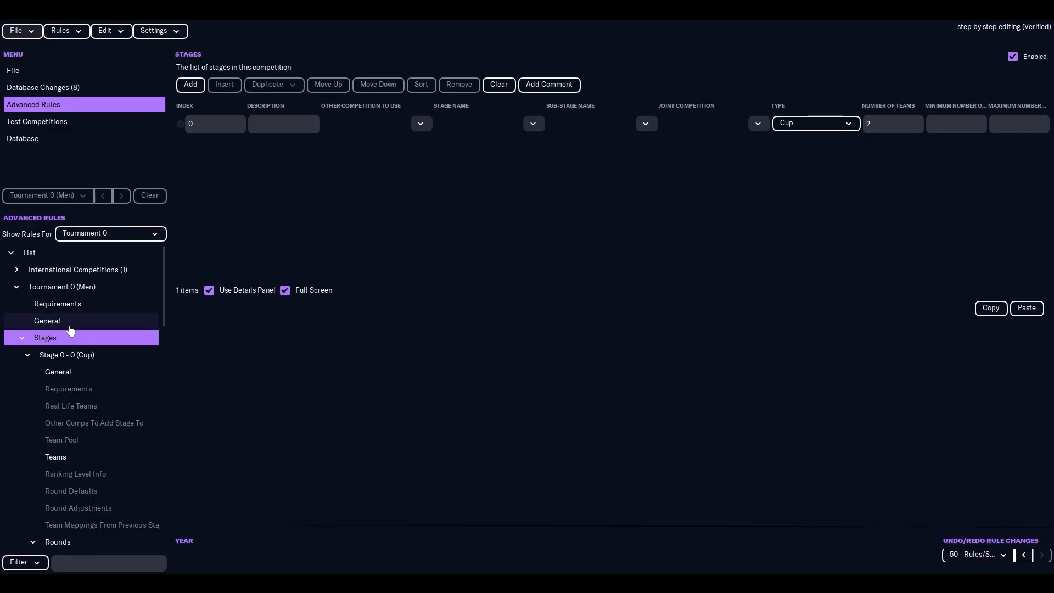
Step: Check the tournament's Base Year For Dates and Setup Date, and set the Season Update Day's month to August
click(64, 324)
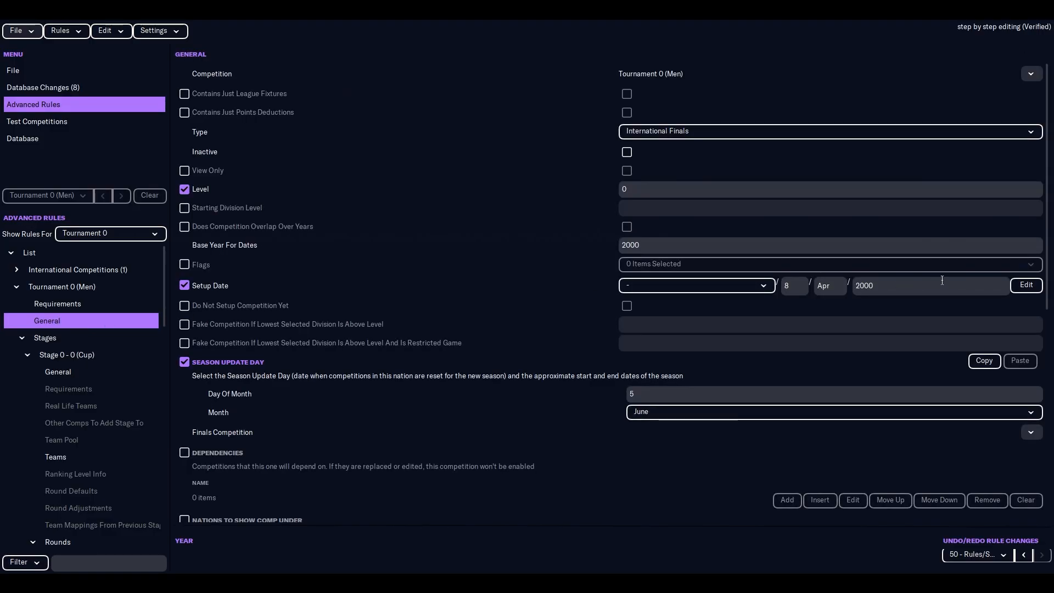
click(905, 285)
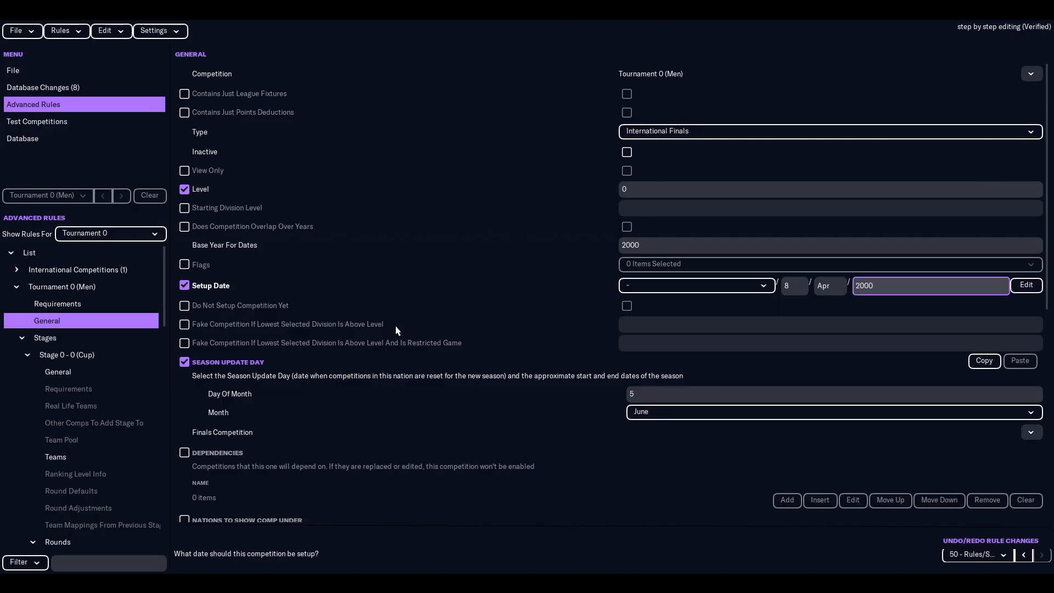
click(650, 246)
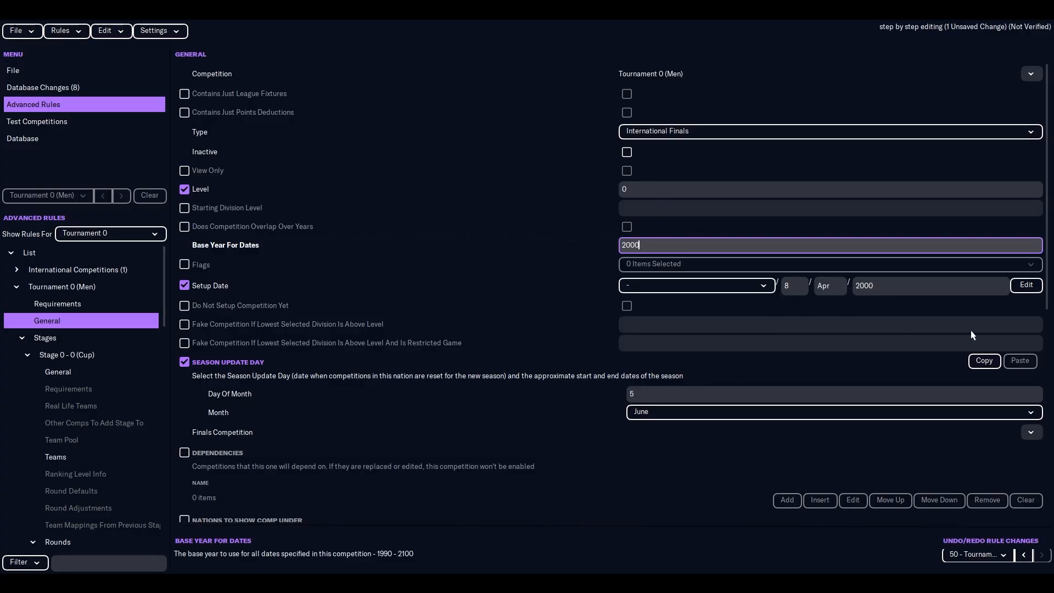
click(826, 289)
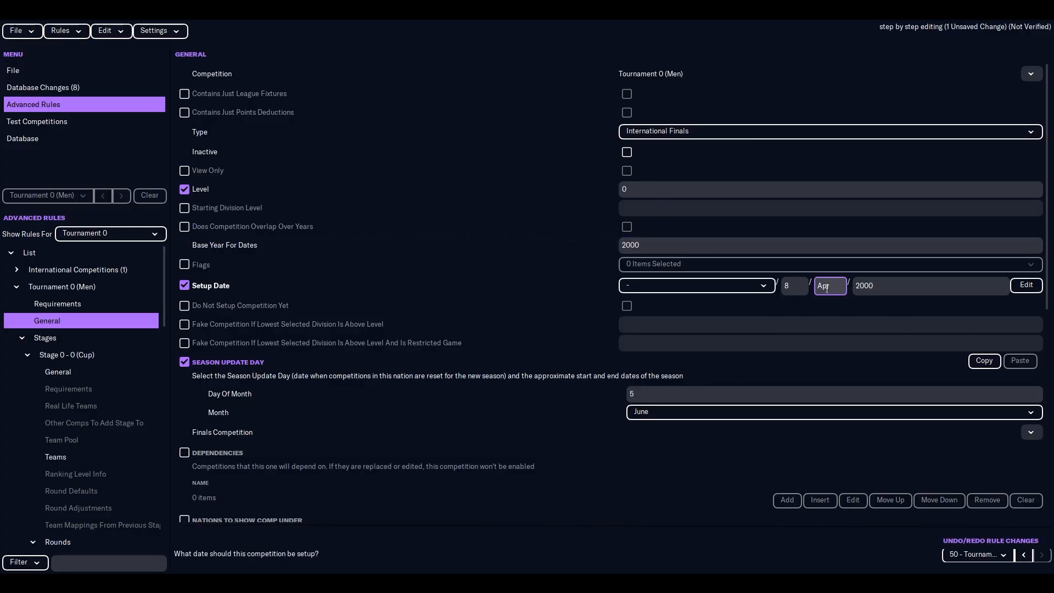
click(791, 289)
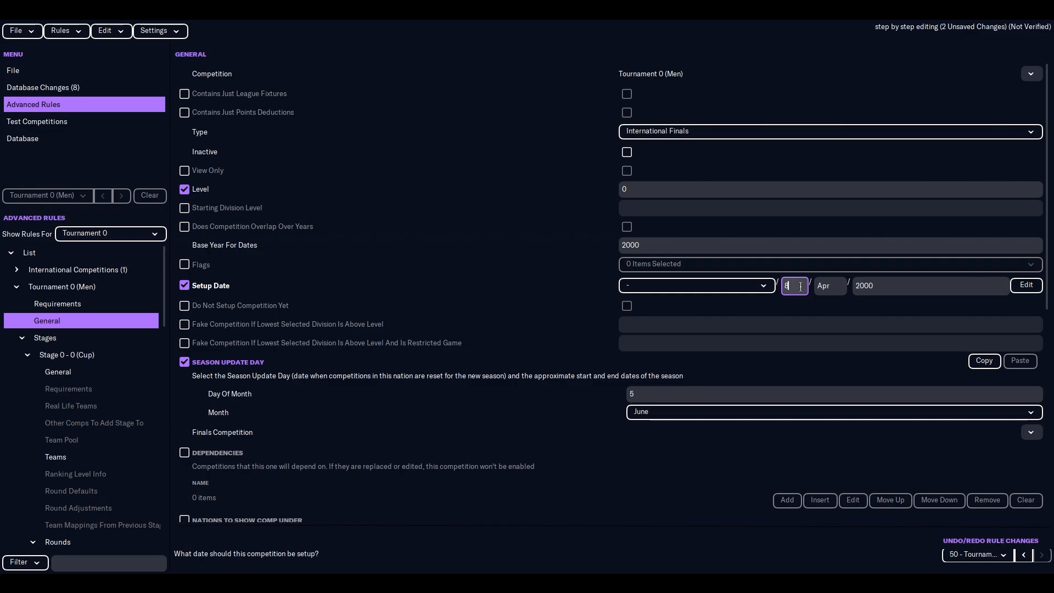
click(899, 285)
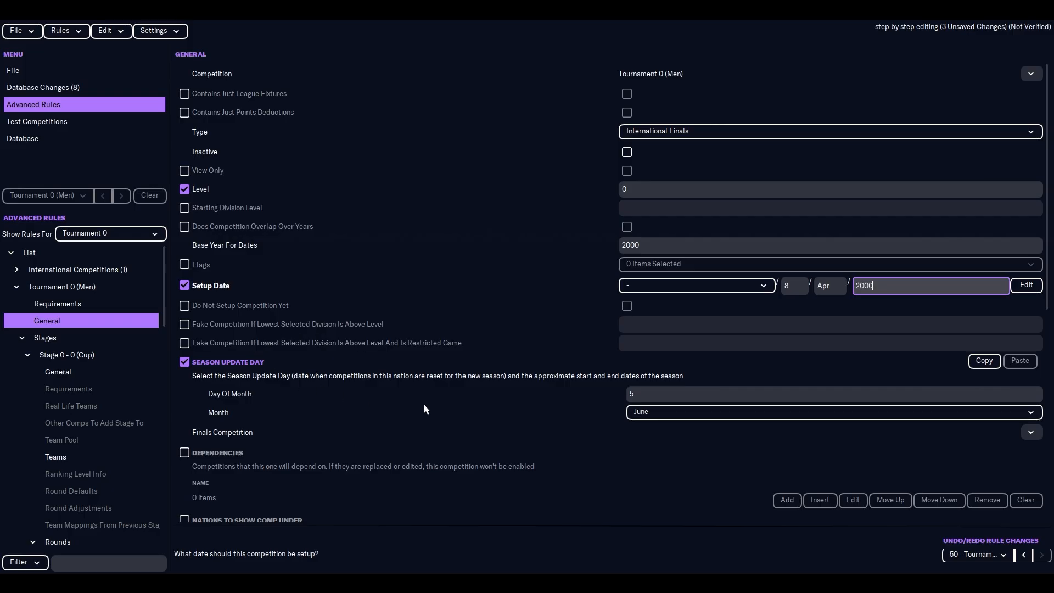
click(637, 413)
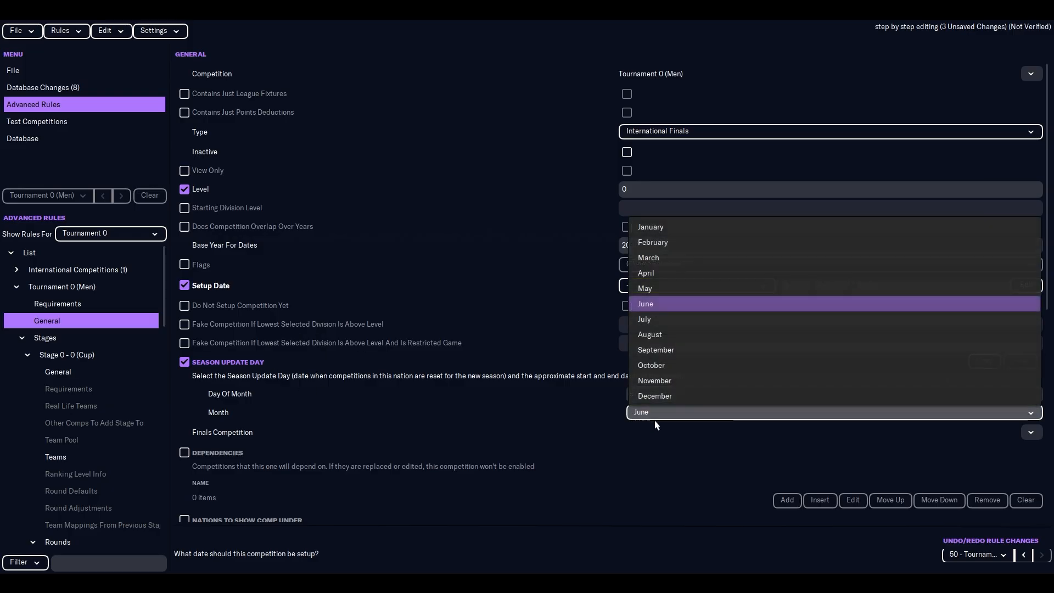
click(659, 334)
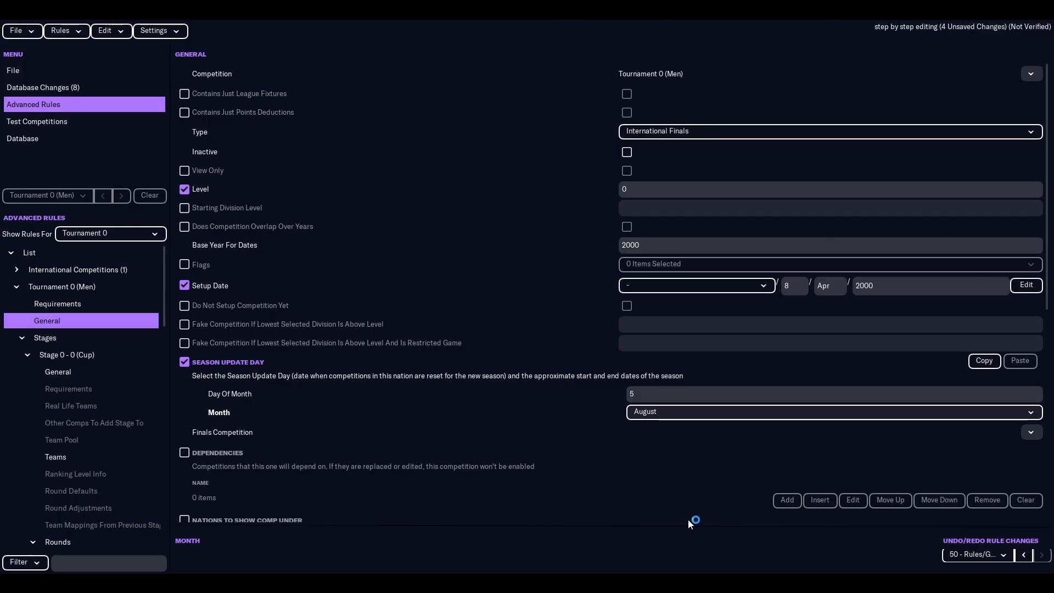
Step: Check the Year and Year Interval settings in the tournament's Requirements
click(136, 302)
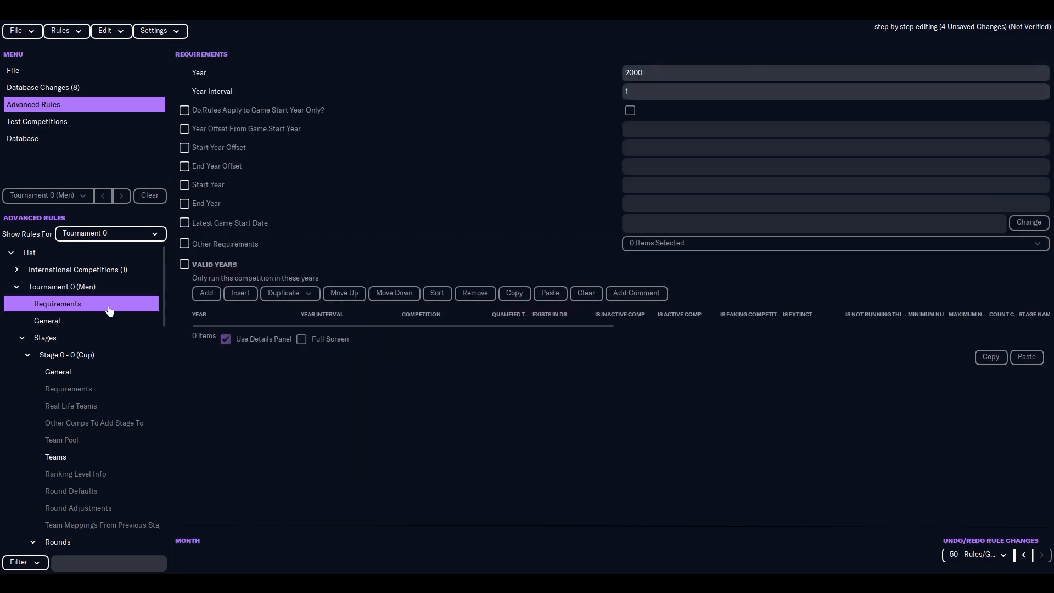
click(631, 91)
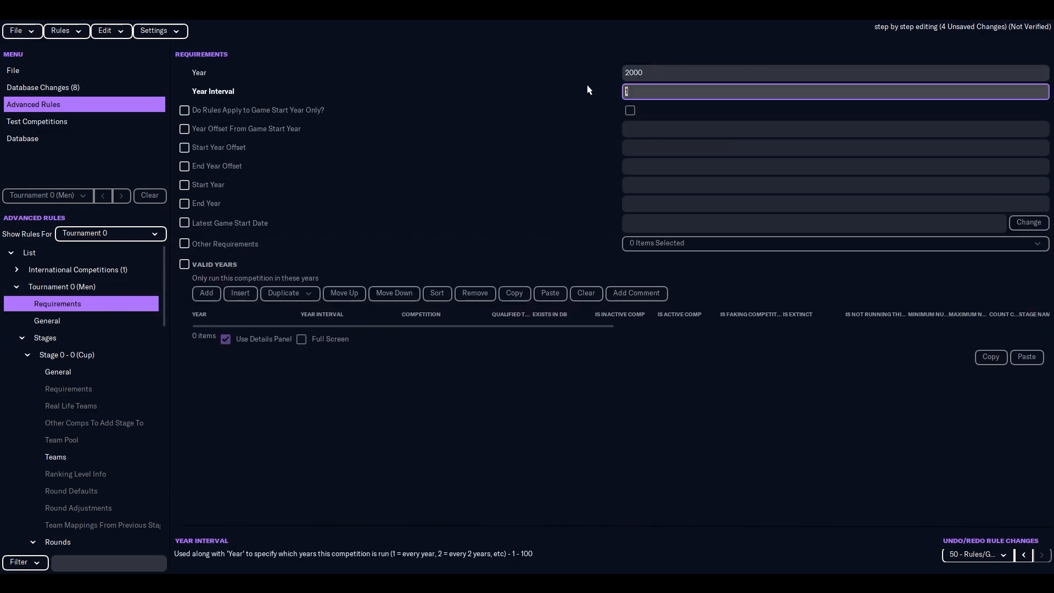
click(679, 74)
click(659, 92)
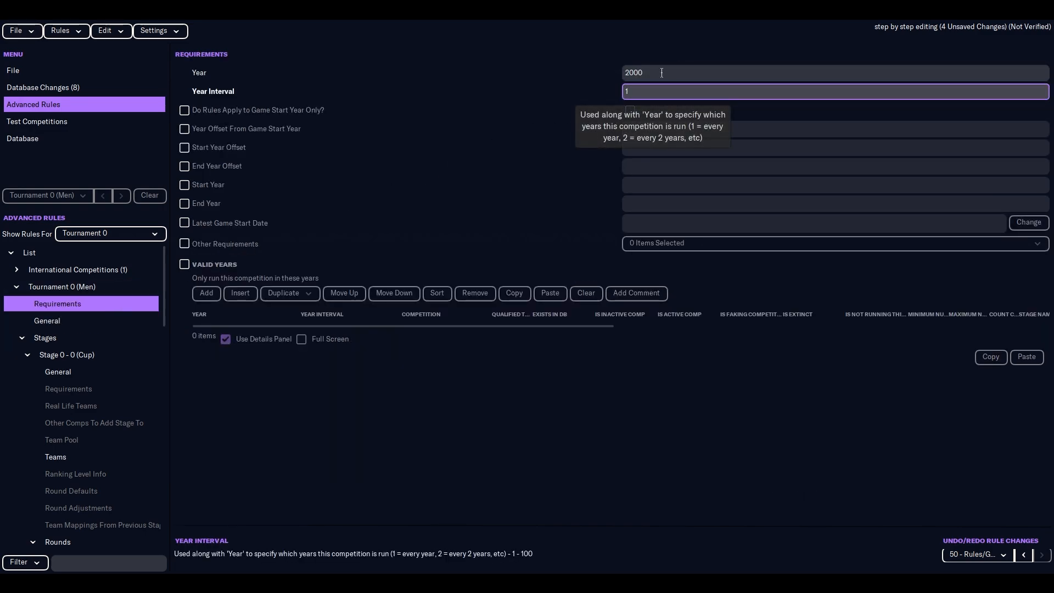
click(664, 72)
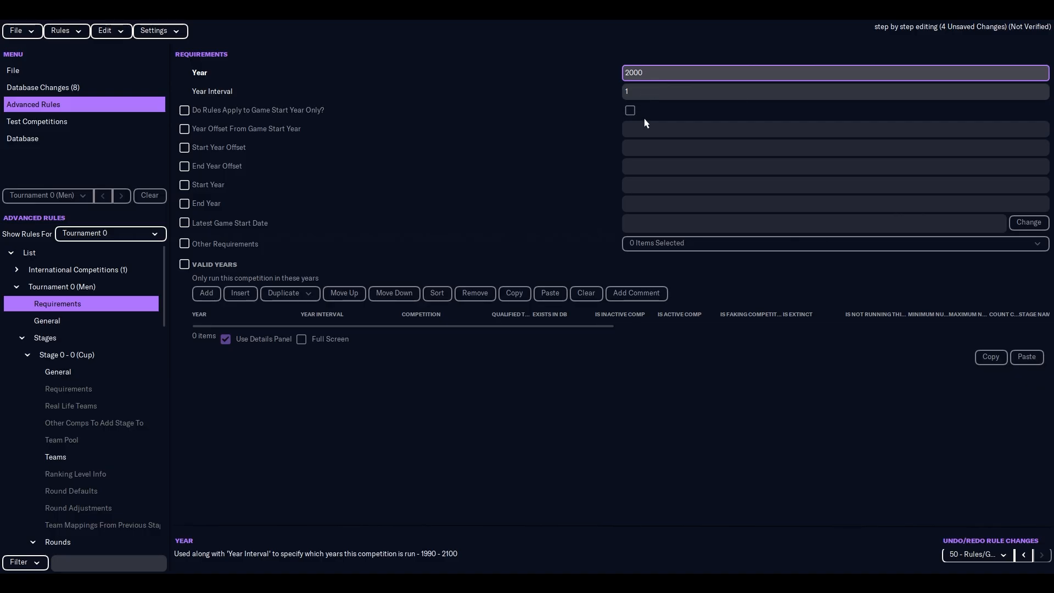
click(646, 91)
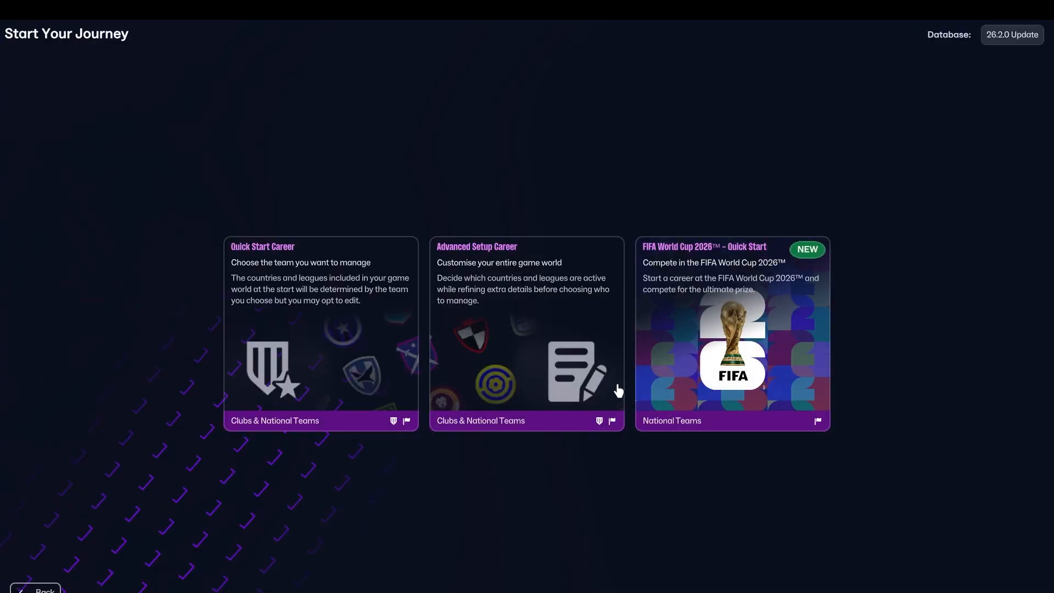
Step: Switch to Football Manager and enable the "step by step editing" data file for the 26.2.0 Update database
click(1025, 35)
scroll(550, 283, down, 10)
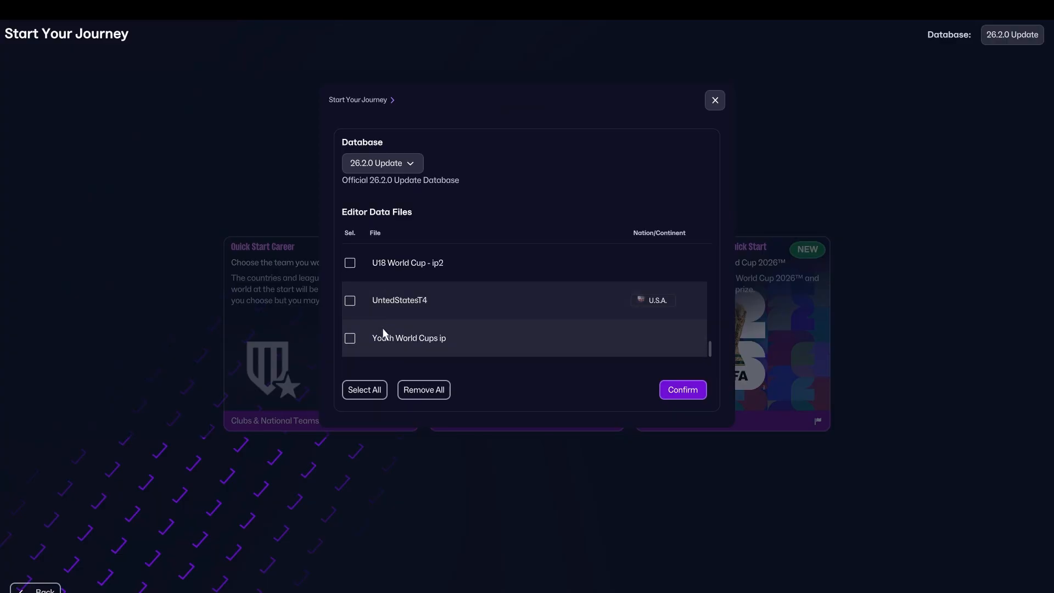
scroll(373, 334, up, 3)
scroll(370, 329, up, 2)
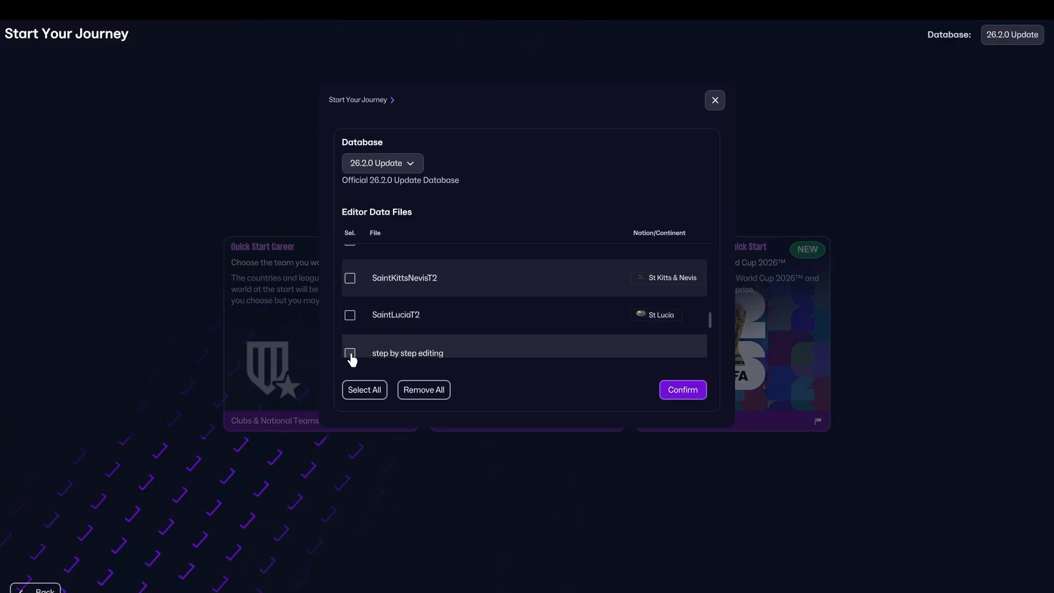
click(349, 353)
scroll(494, 334, down, 4)
click(681, 391)
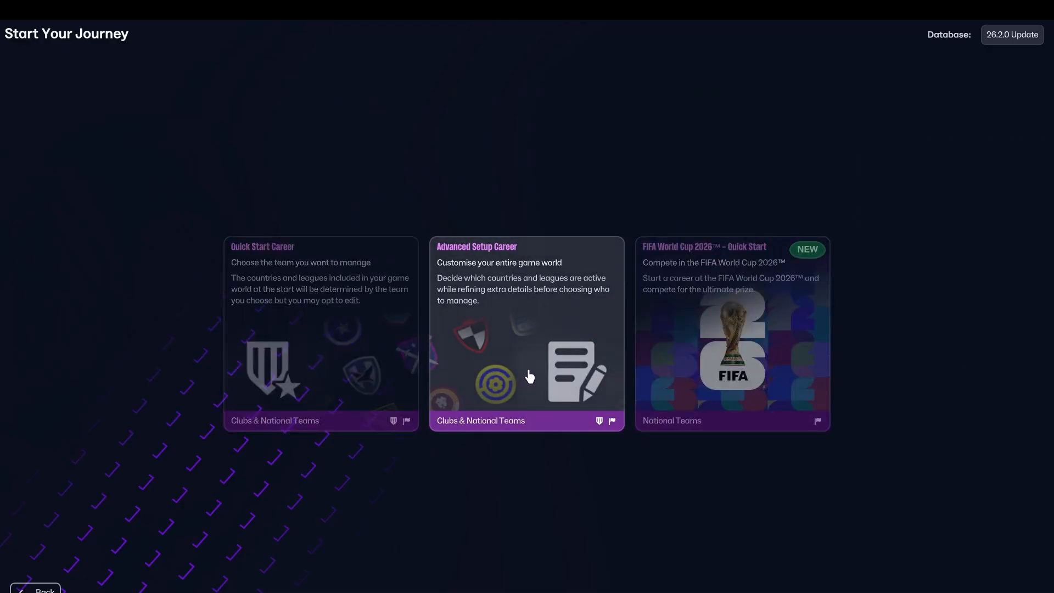
Step: Open the Advanced Setup Career and check the available game start dates
click(526, 343)
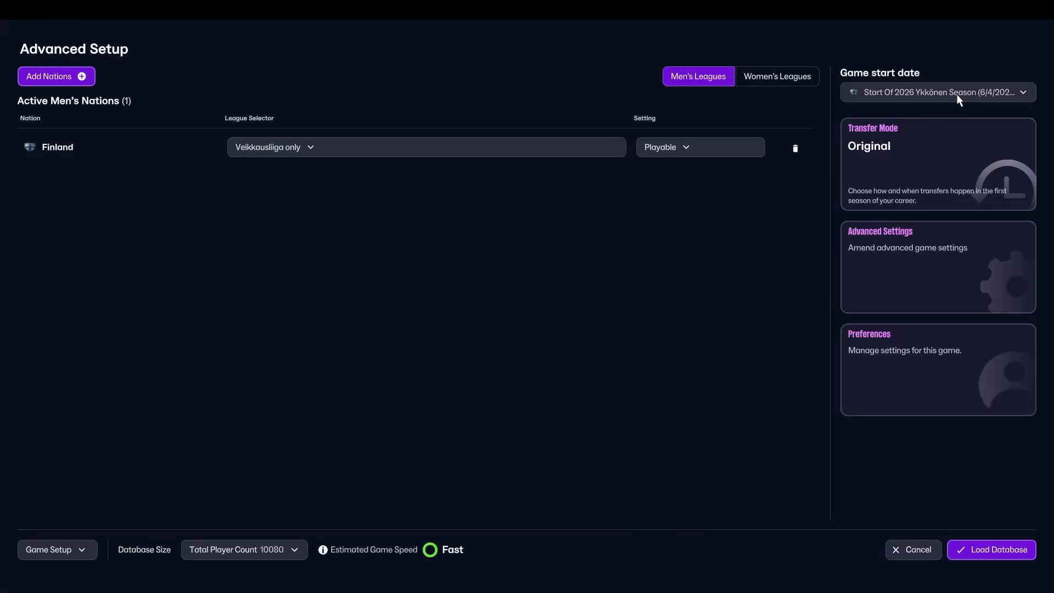
click(989, 92)
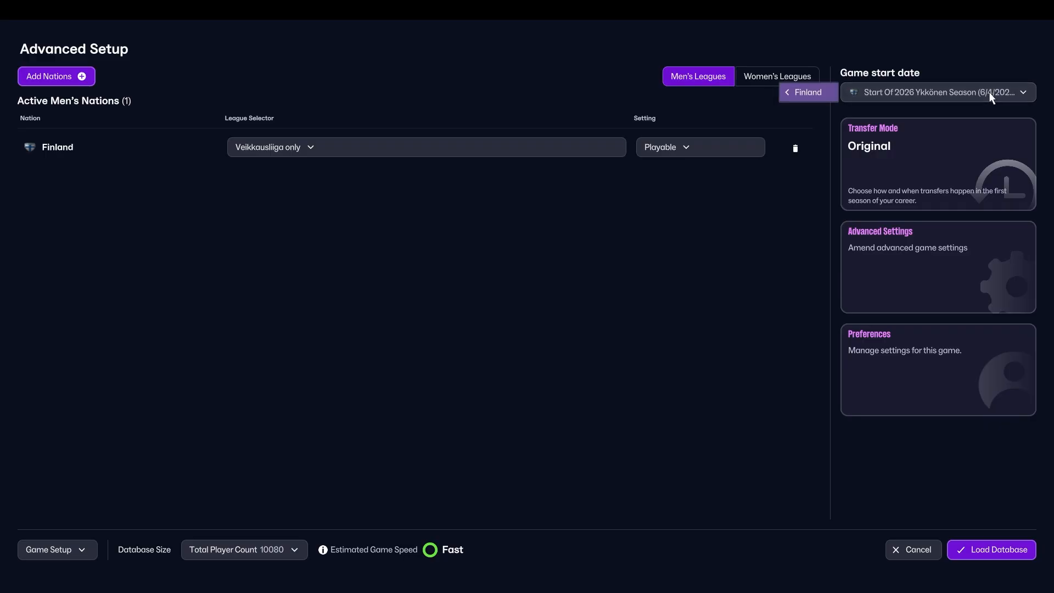
click(987, 93)
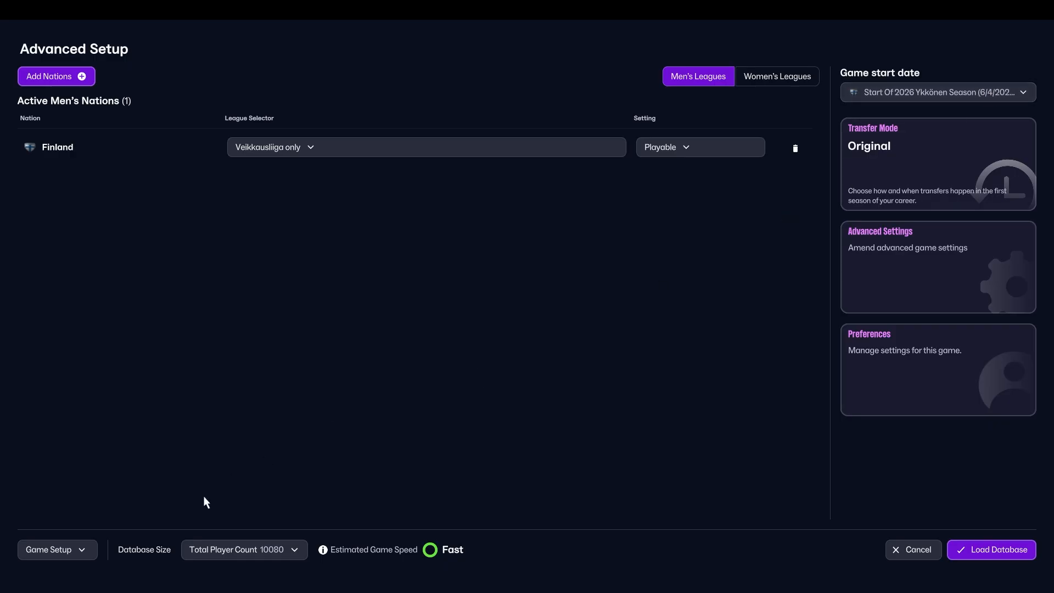
Step: Reduce the database size to a total player count of 7190 and load the database
click(274, 550)
click(357, 496)
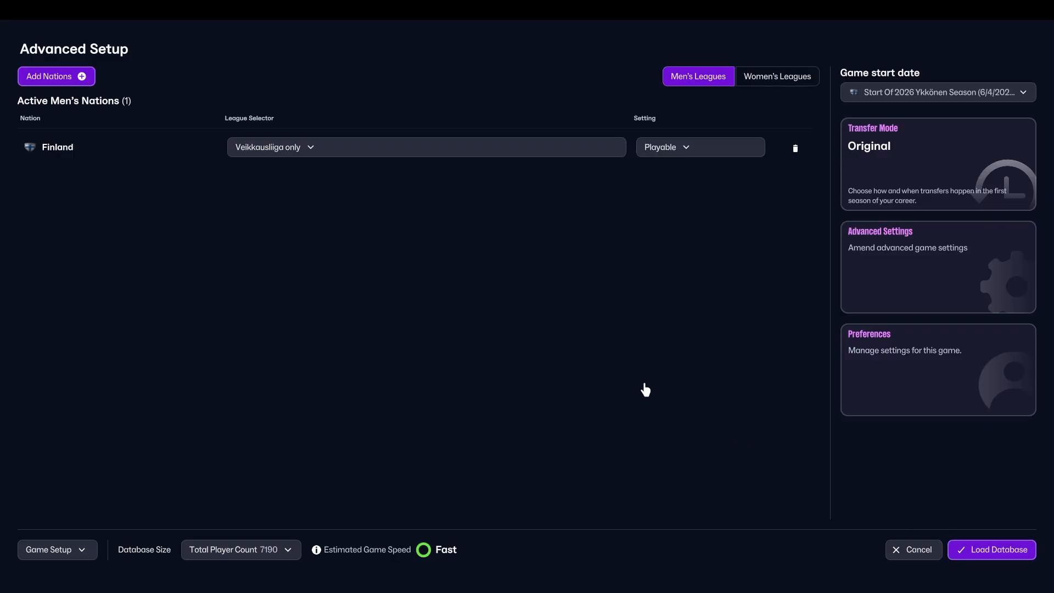
click(976, 546)
click(567, 358)
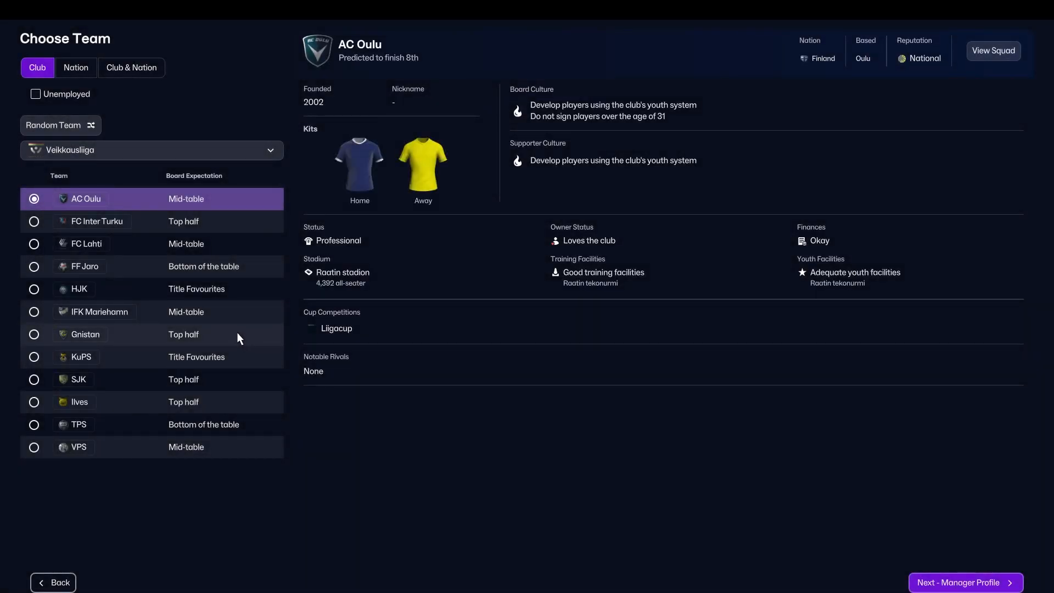
Step: Start the career as an unemployed manager with the selected profile and advance the game to 13 April 2026
click(35, 94)
click(966, 582)
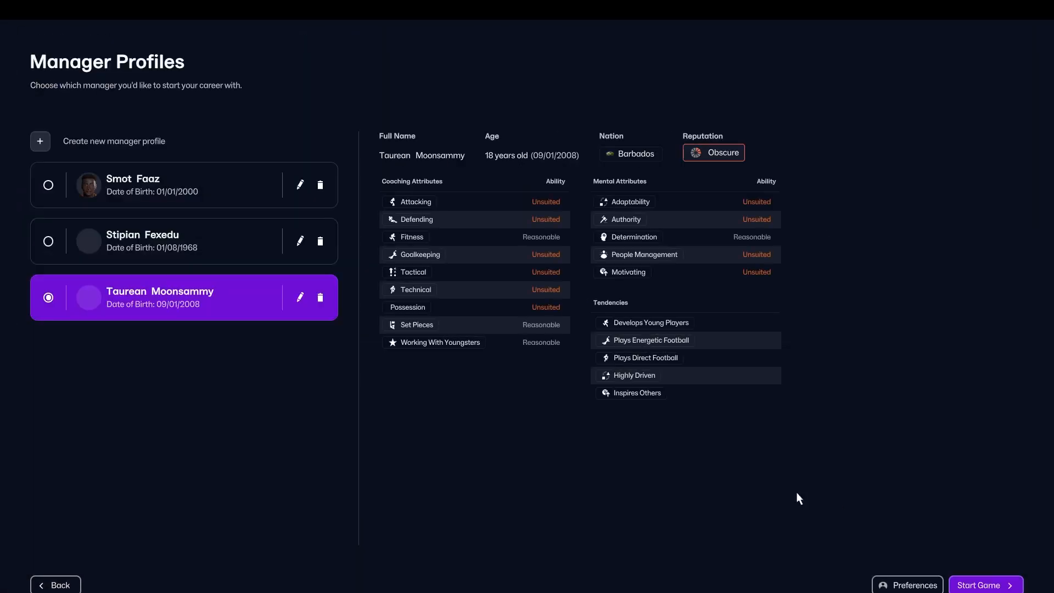
click(1002, 583)
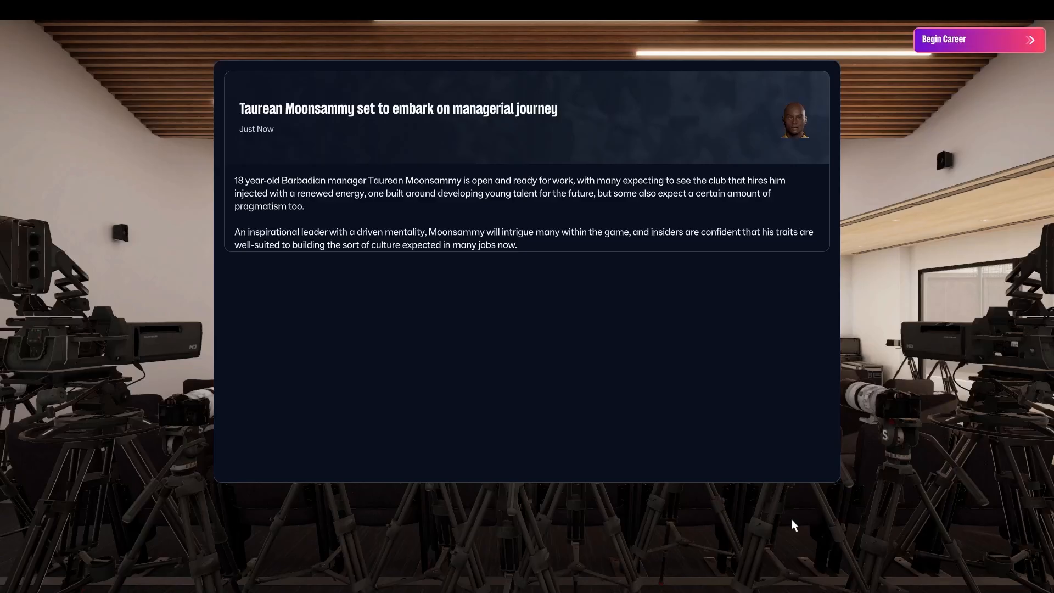
click(933, 40)
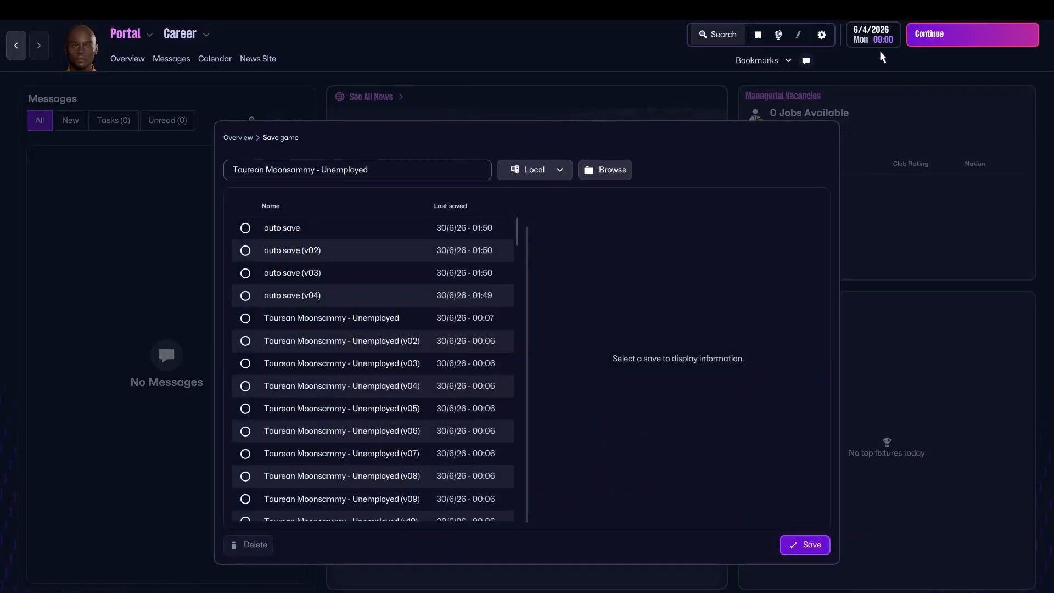
click(916, 40)
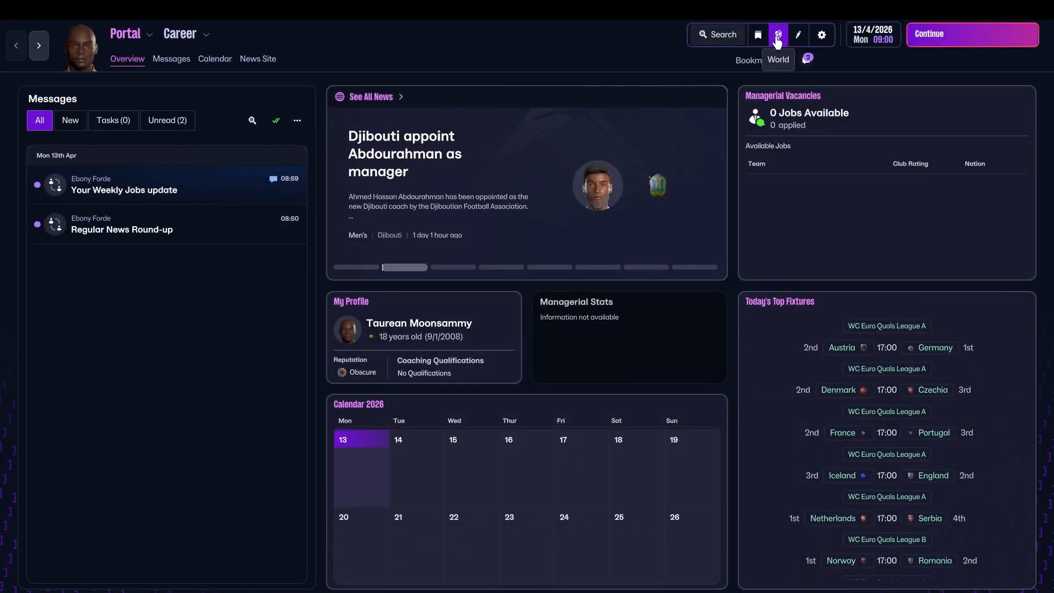
Step: Open Tournament 0 from the men's international World competitions and examine its scheduled fixture
click(777, 37)
mouse_move(786, 64)
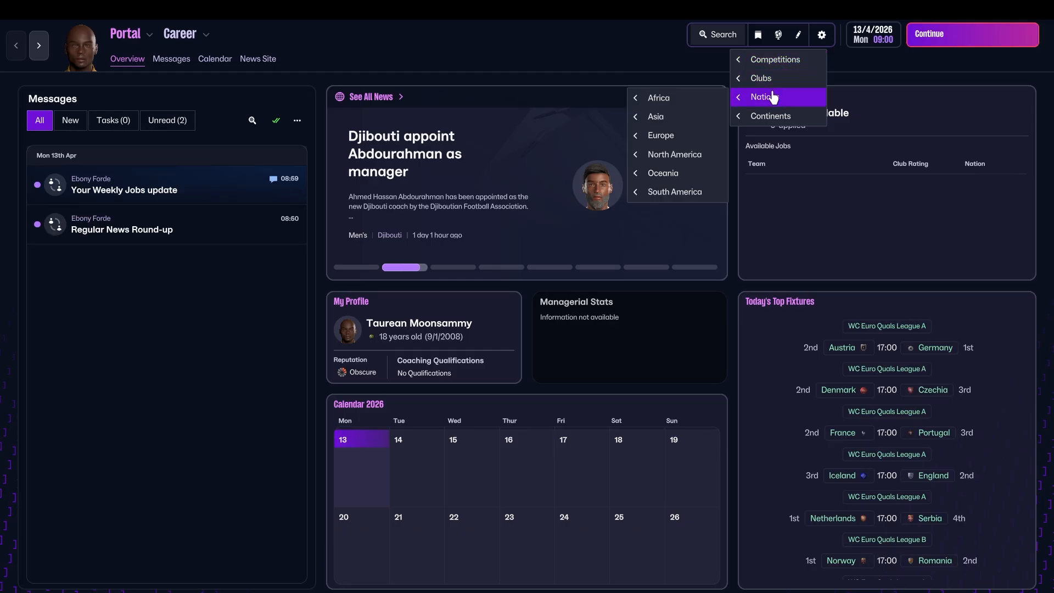
mouse_move(683, 66)
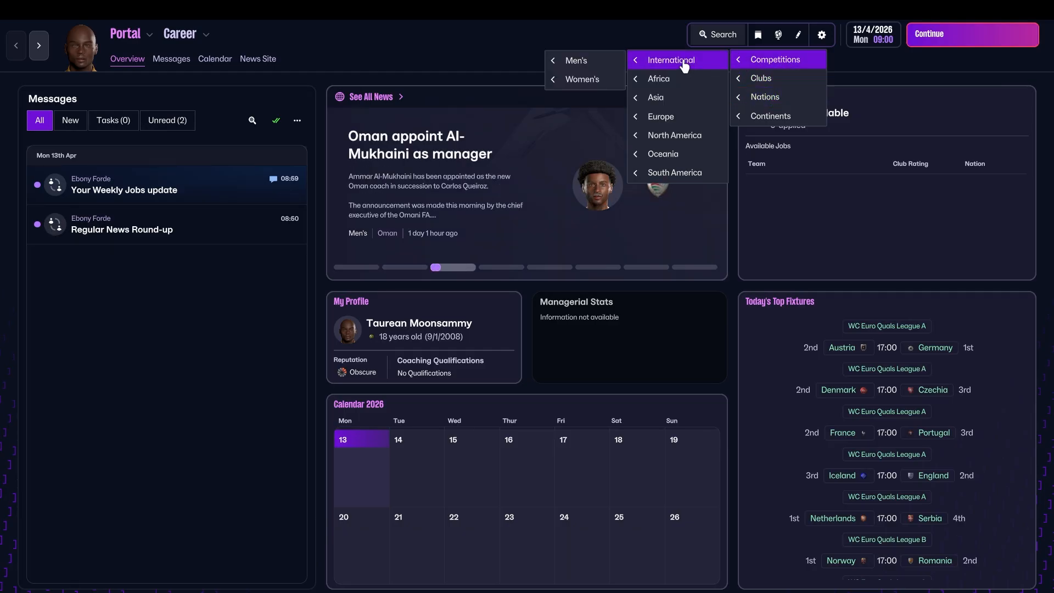
mouse_move(600, 60)
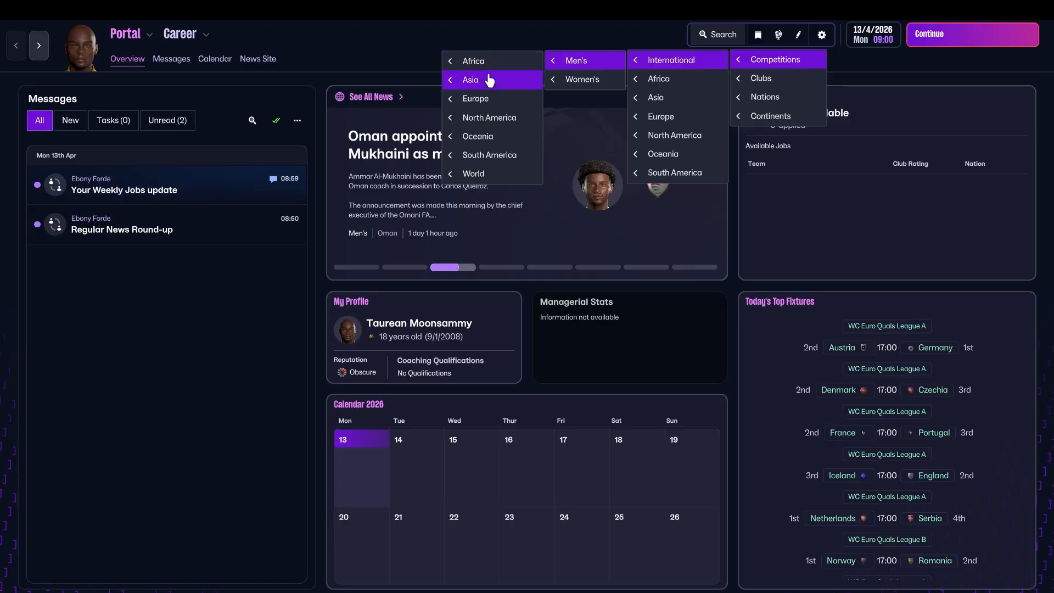
mouse_move(486, 175)
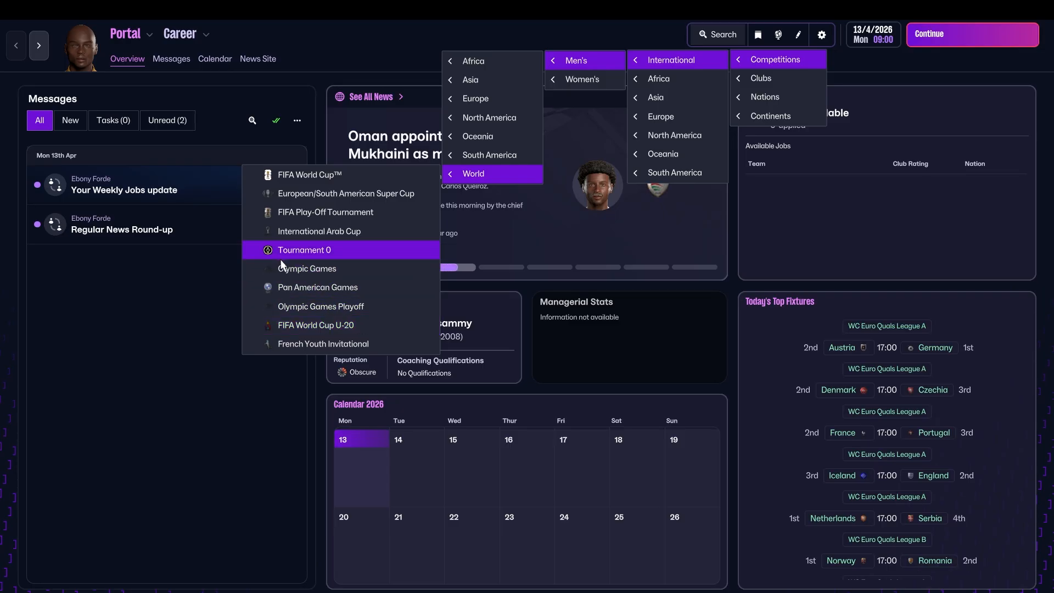
click(289, 245)
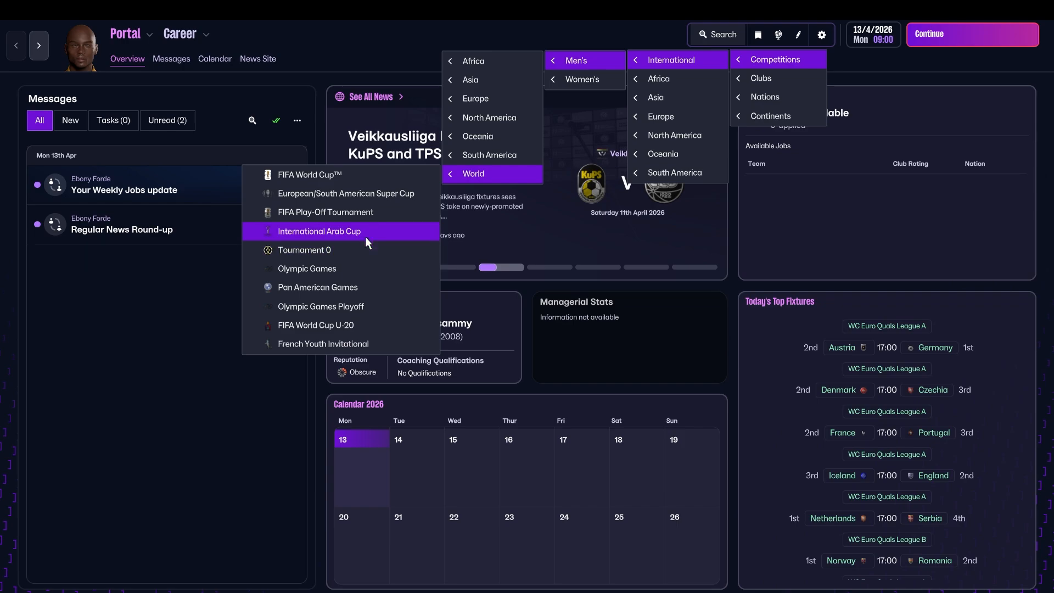
click(326, 252)
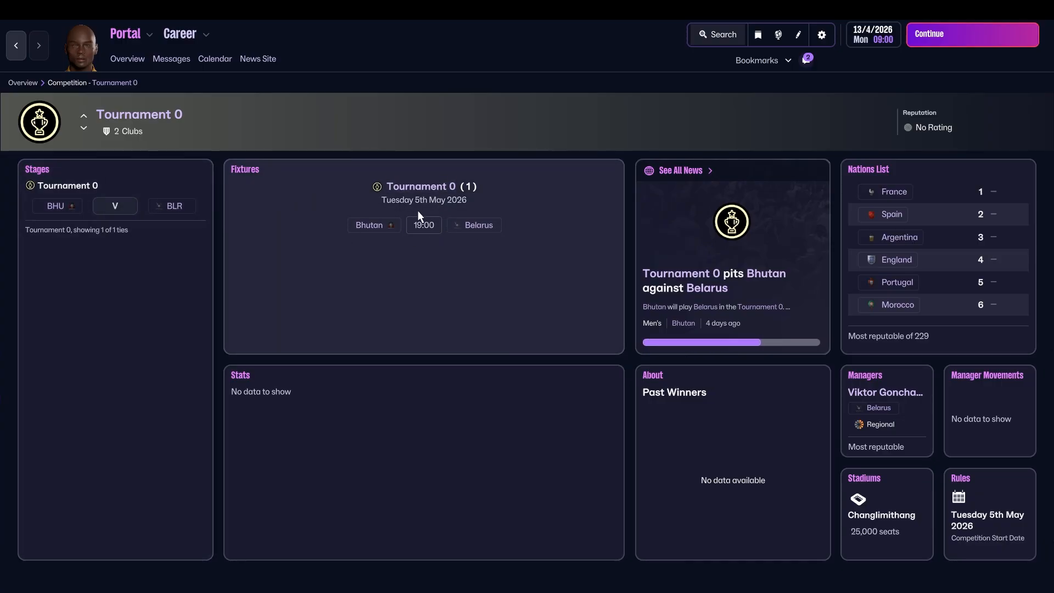
click(448, 258)
Step: Go on holiday with the return date set to 6 May 2026
click(296, 107)
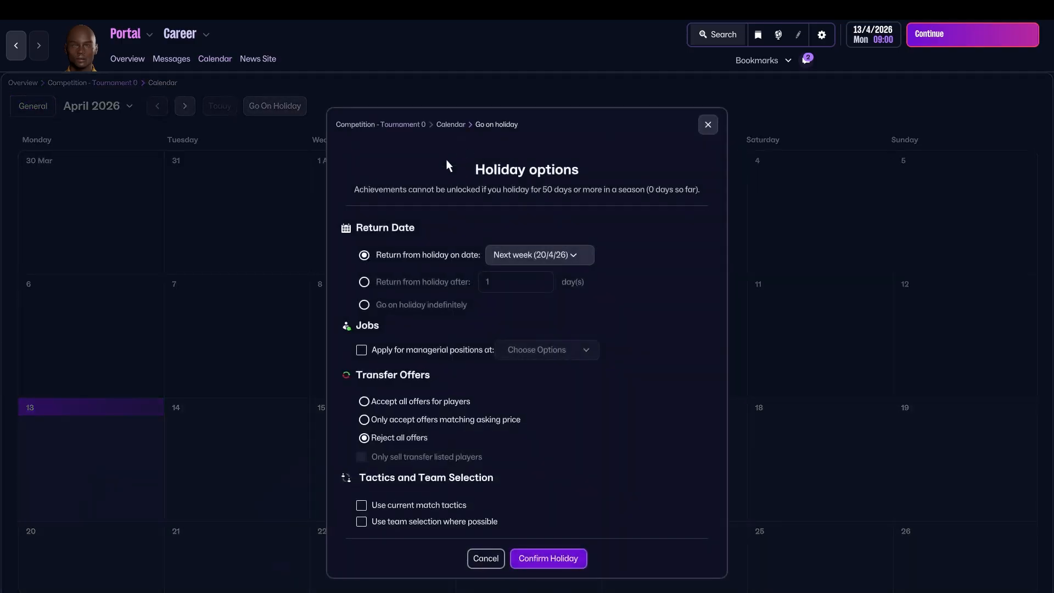
click(565, 253)
click(643, 252)
click(591, 258)
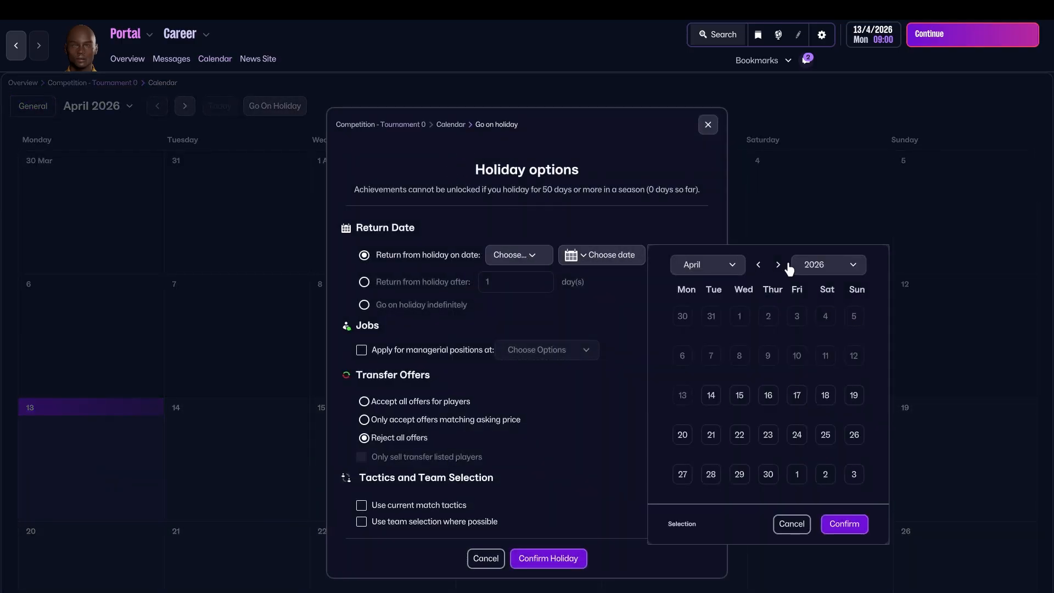
click(734, 268)
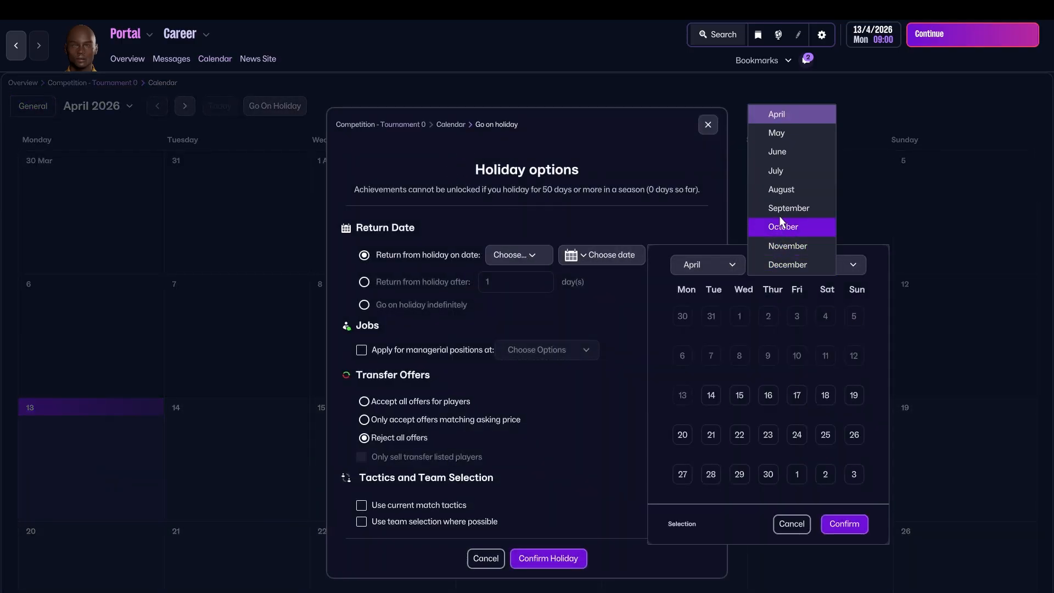
click(781, 137)
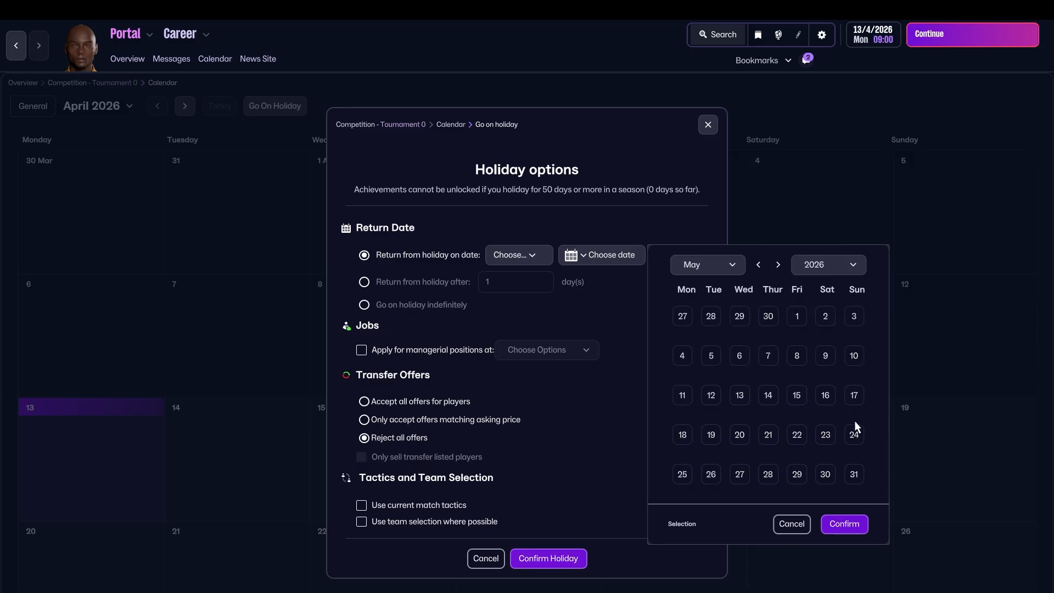
click(739, 356)
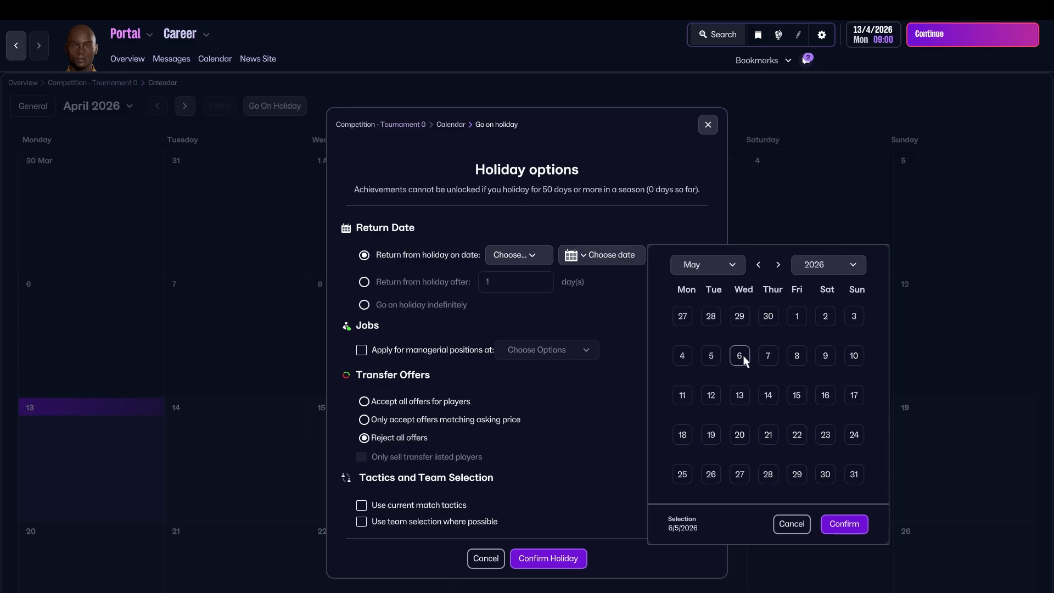
click(844, 524)
click(547, 557)
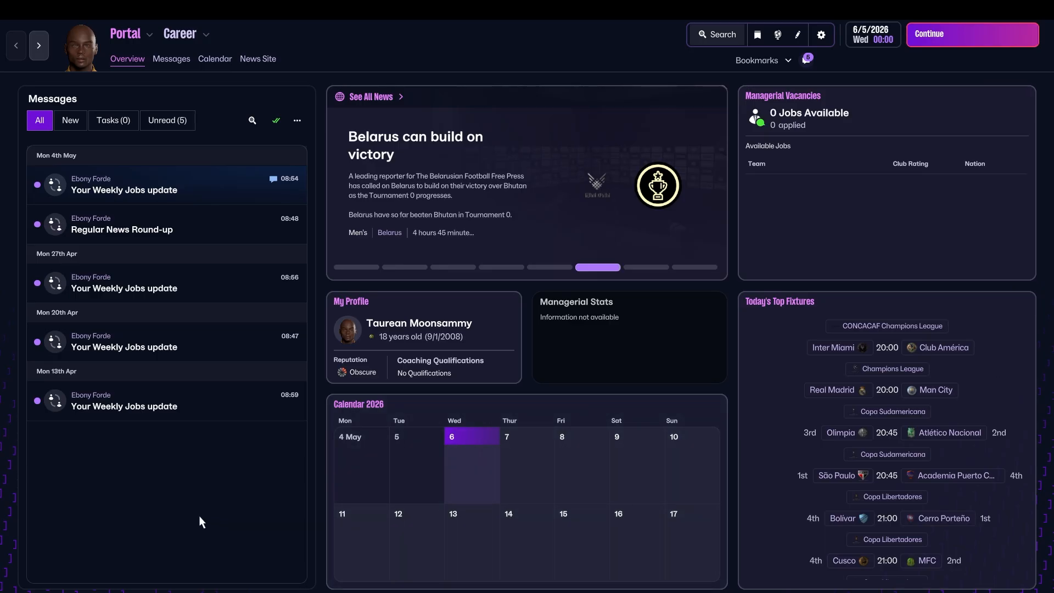
Step: Reopen Tournament 0 from the men's international World competitions and check the match result and winner in its fixtures
key(alt+Right)
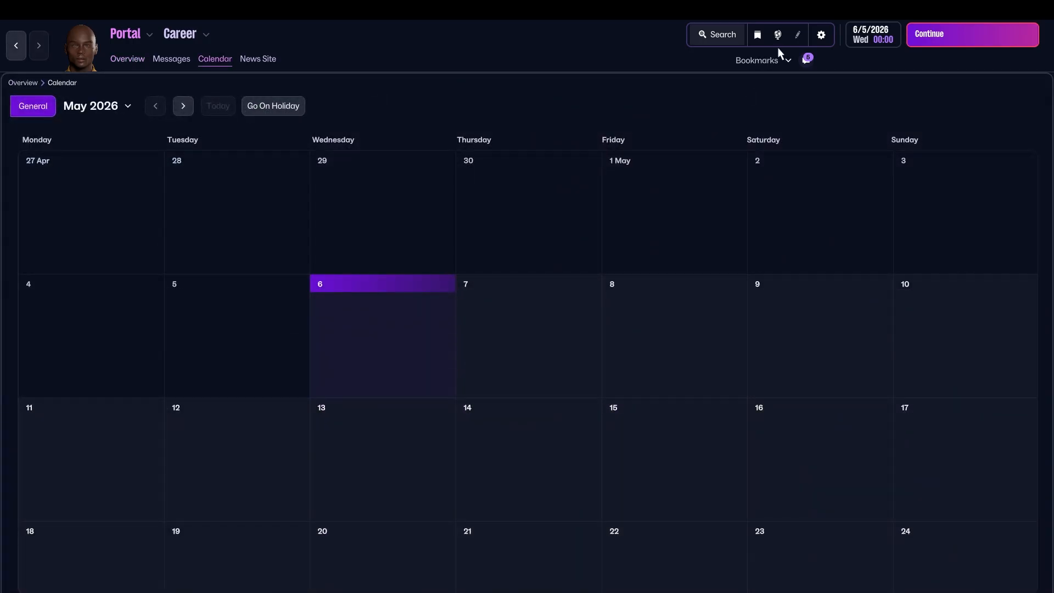
click(775, 38)
mouse_move(758, 59)
mouse_move(706, 60)
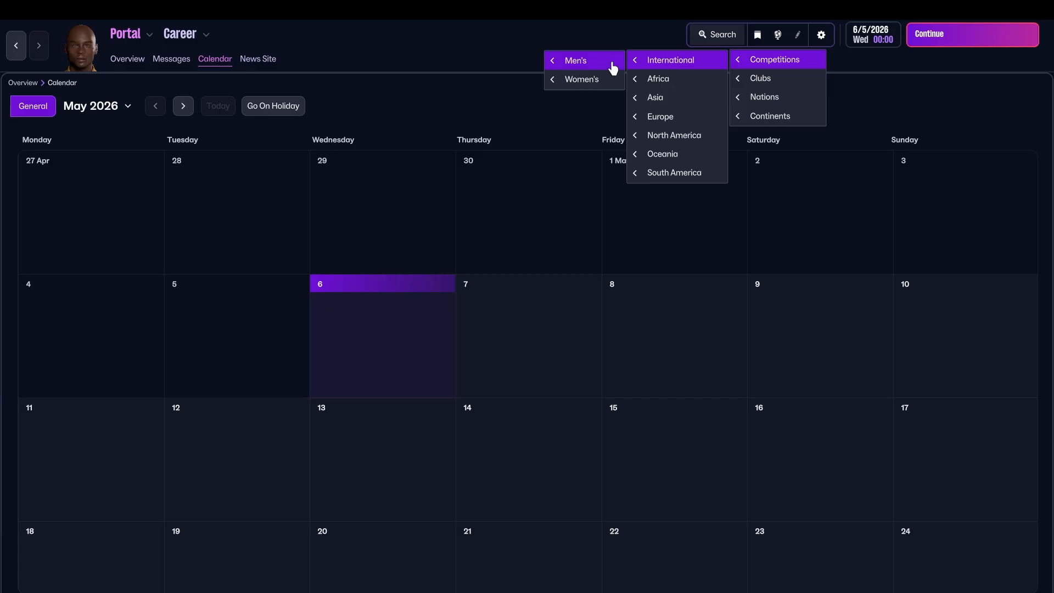
mouse_move(585, 63)
mouse_move(484, 142)
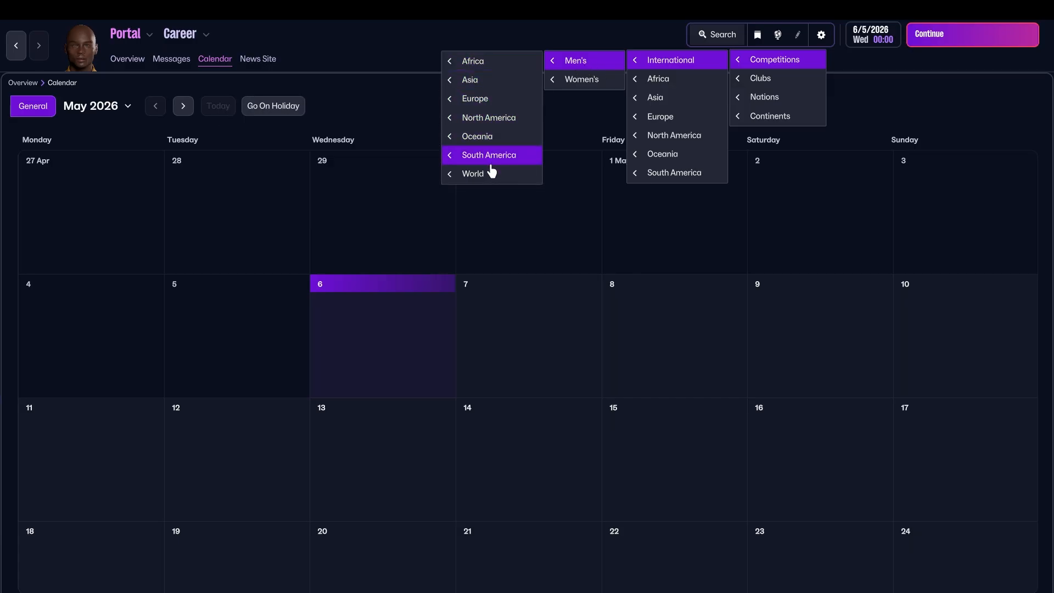
mouse_move(489, 171)
click(322, 248)
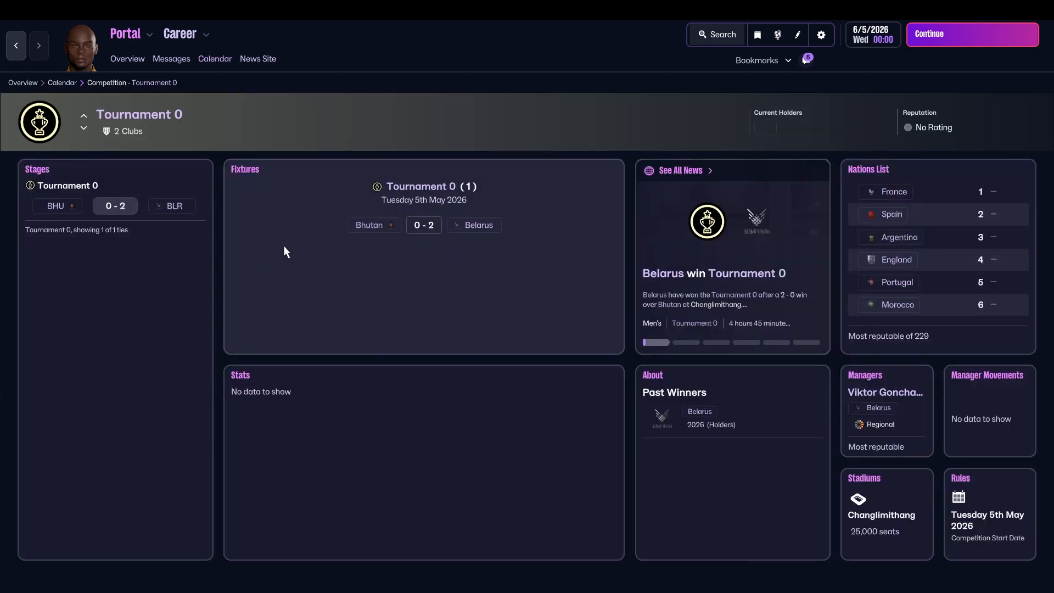
click(416, 264)
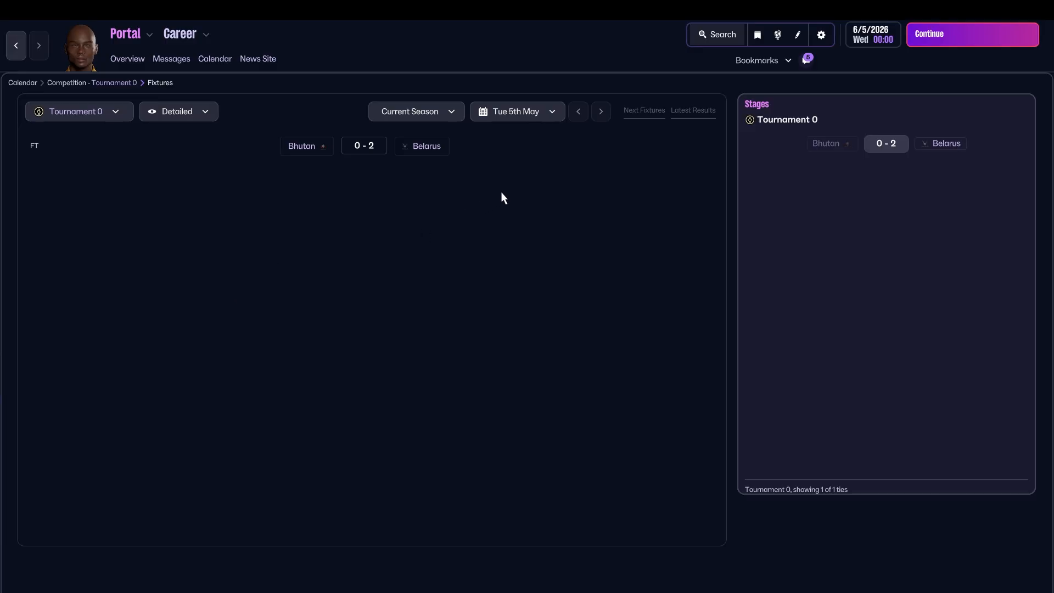
Step: Quit the game without saving the test career
key(alt+F4)
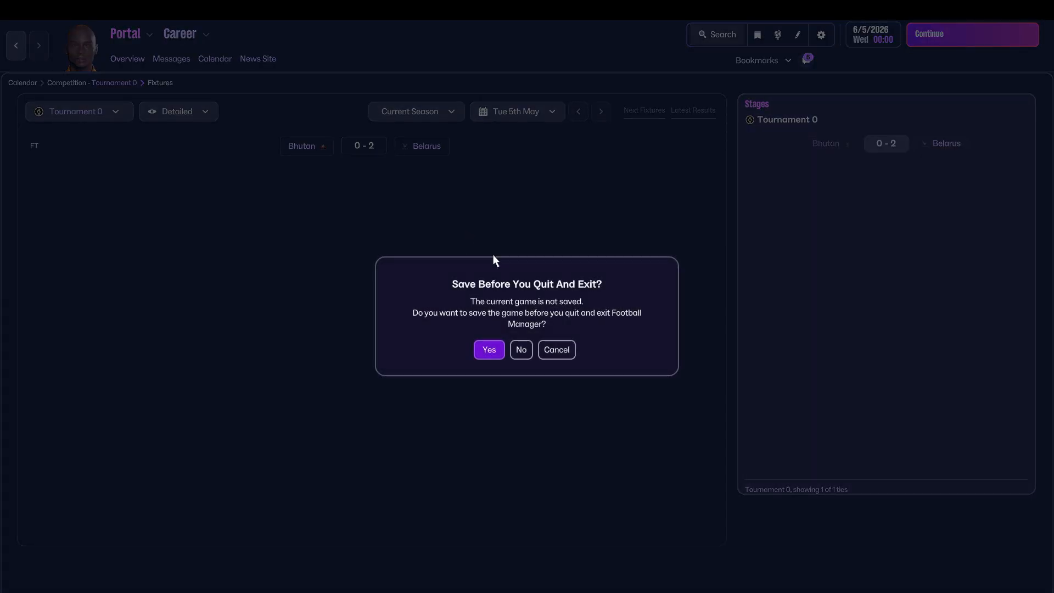
click(519, 351)
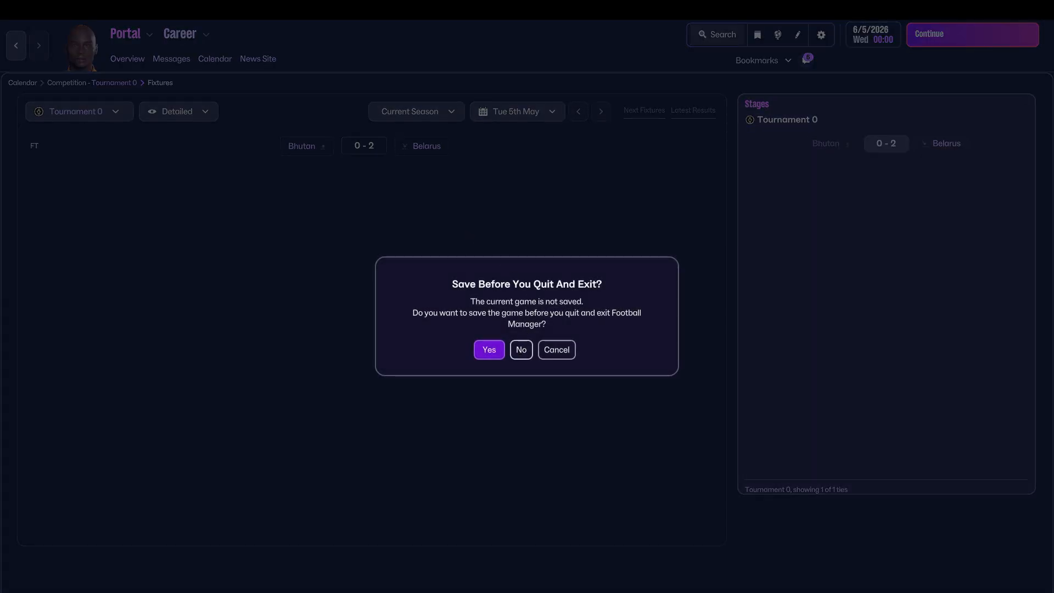